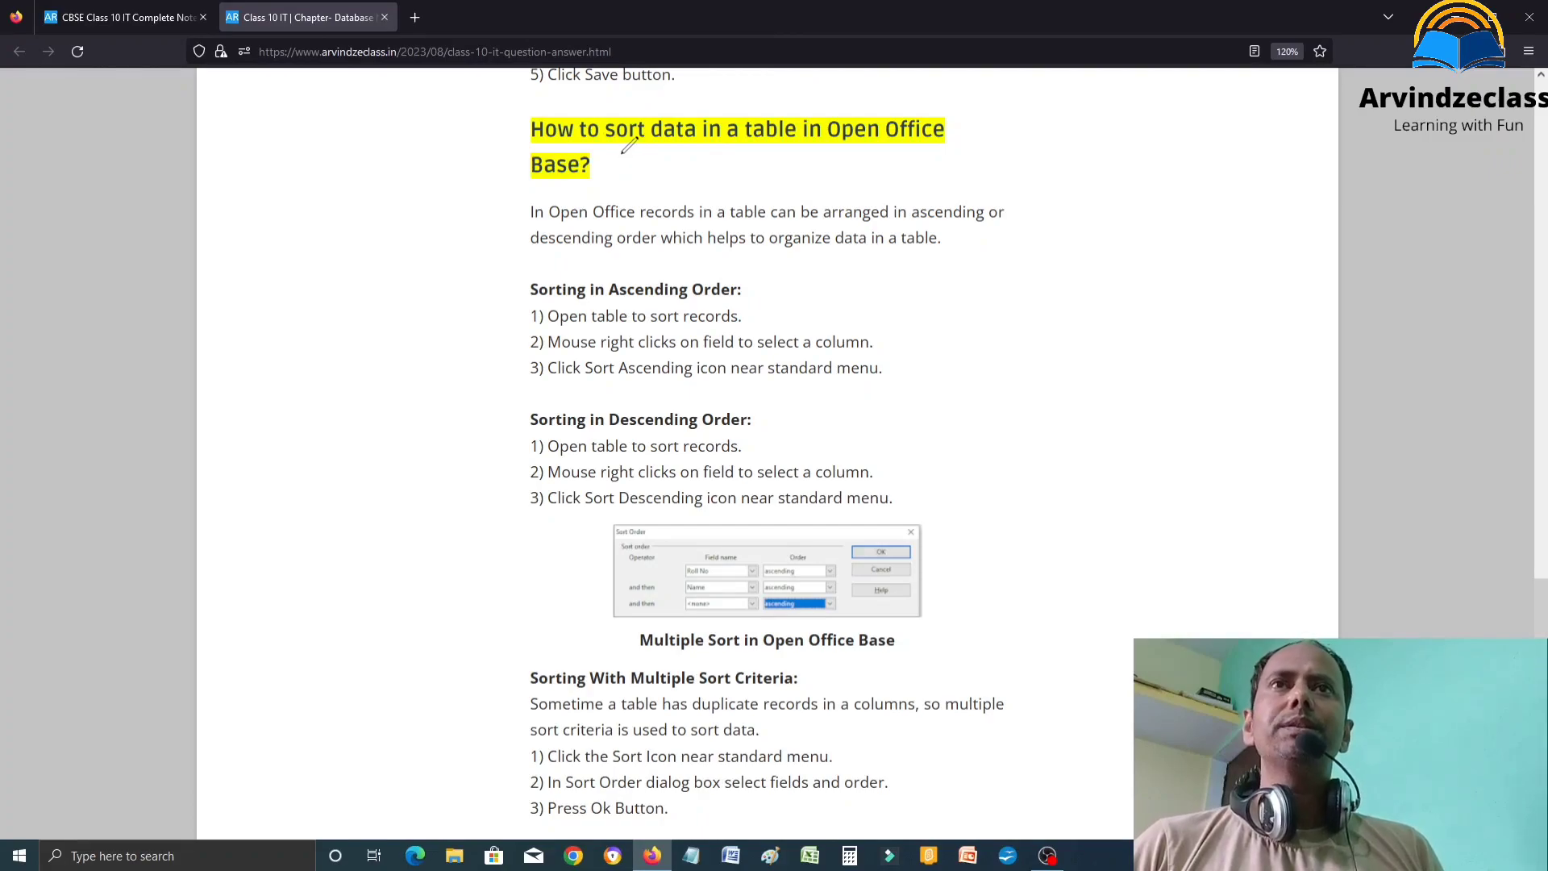
Underline "sort data in a table" in the heading and draw tick marks beside the ascending and descending sorting sections.
drag(621, 148, 812, 147)
drag(748, 310, 847, 292)
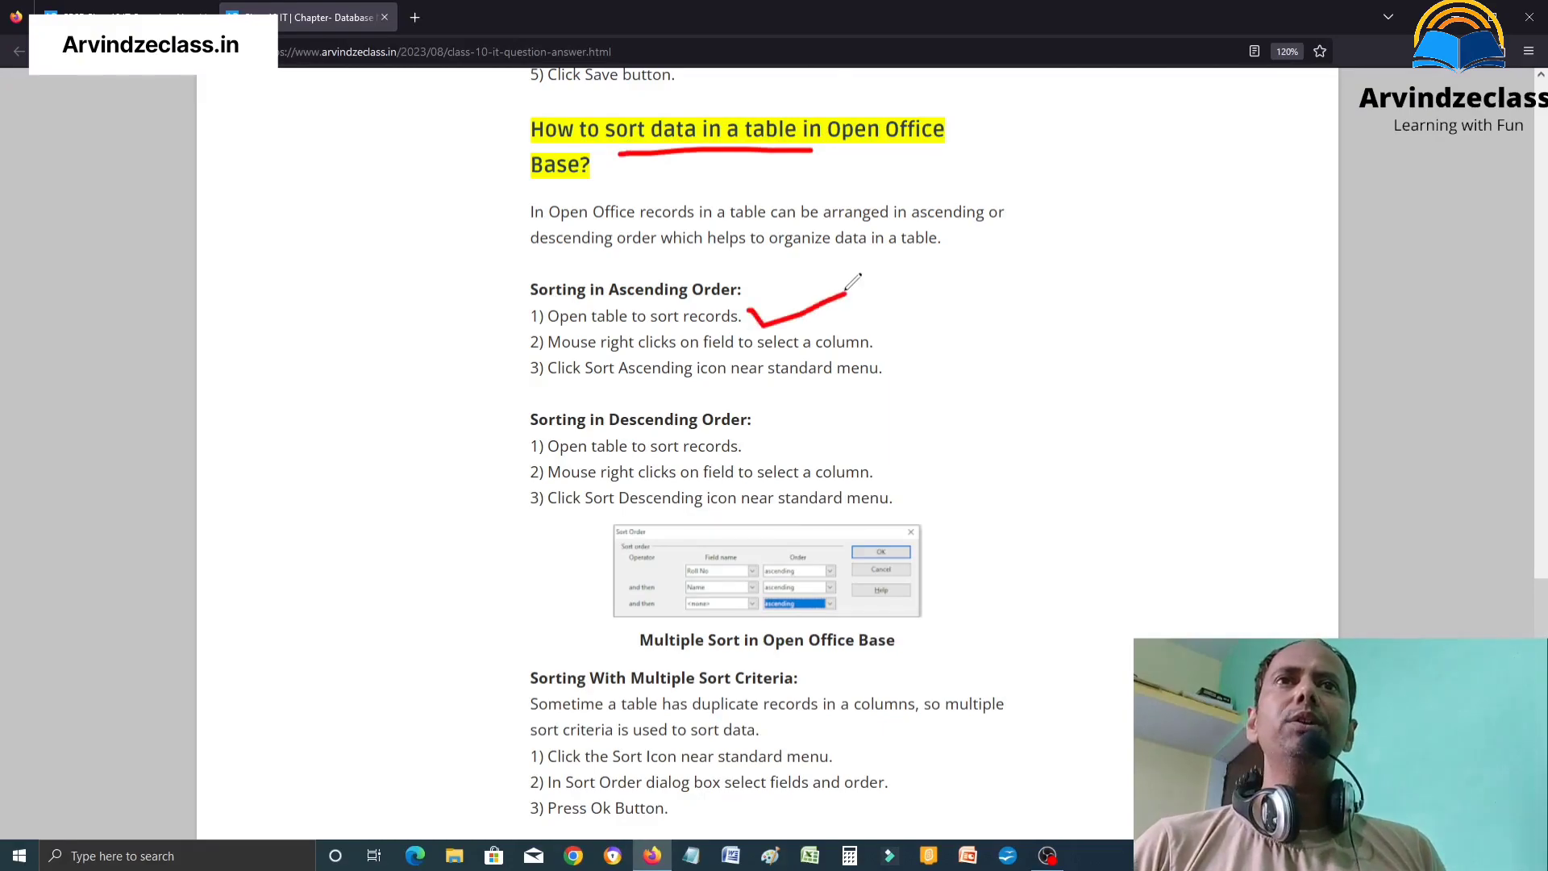
scroll(814, 407, down, 1)
mouse_move(768, 330)
mouse_down()
mouse_move(782, 350)
mouse_move(869, 319)
mouse_up()
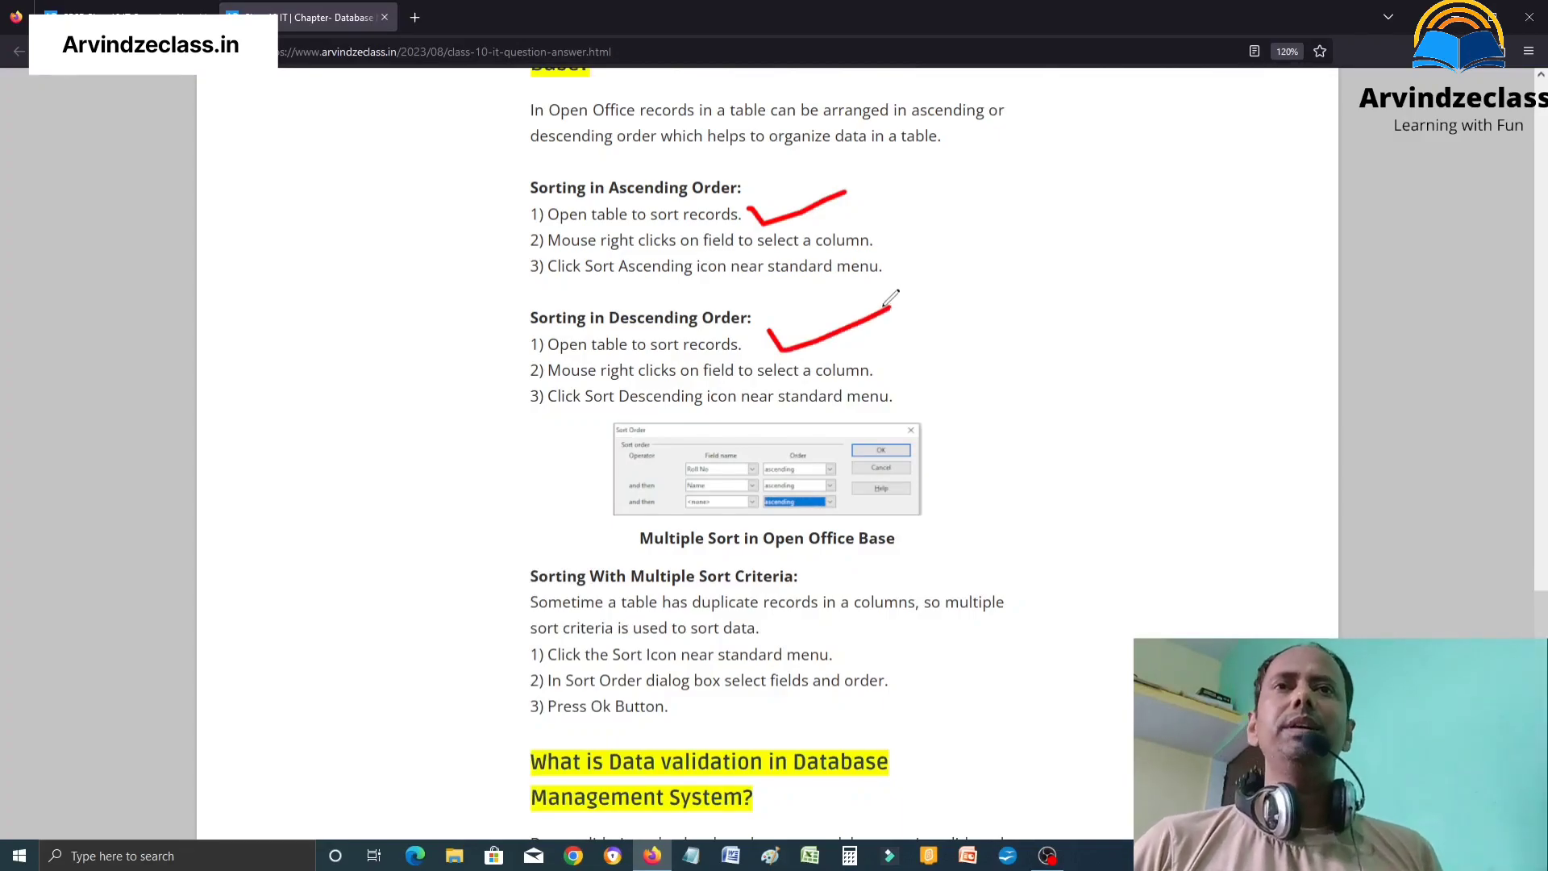
Underline "validation in Database" in the heading that asks what data validation is.
scroll(890, 300, down, 4)
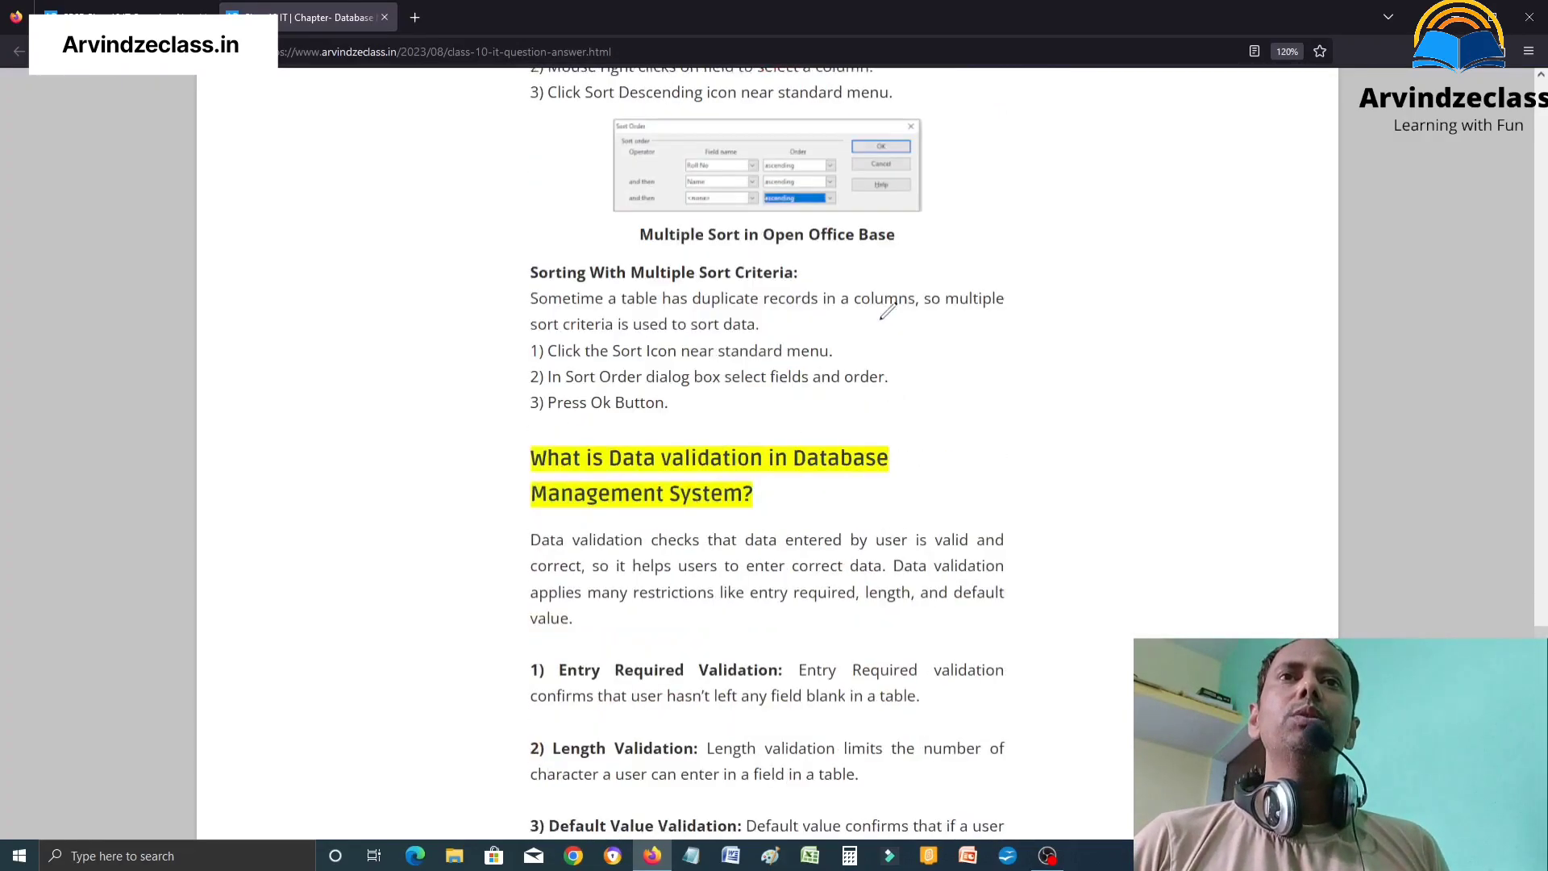
scroll(887, 317, down, 1)
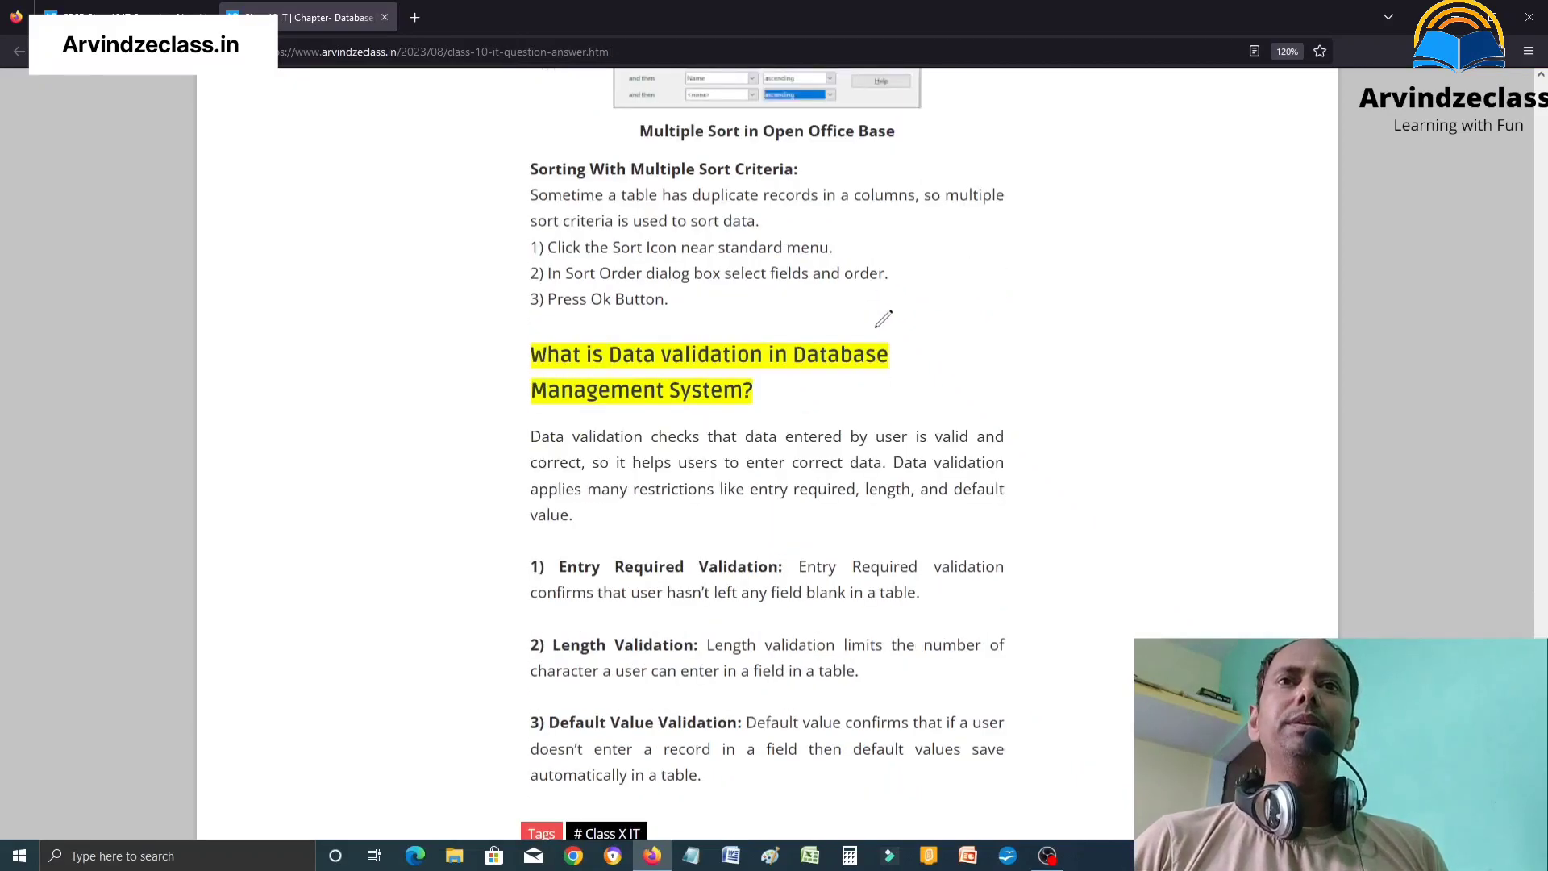
click(685, 377)
drag(736, 374, 847, 375)
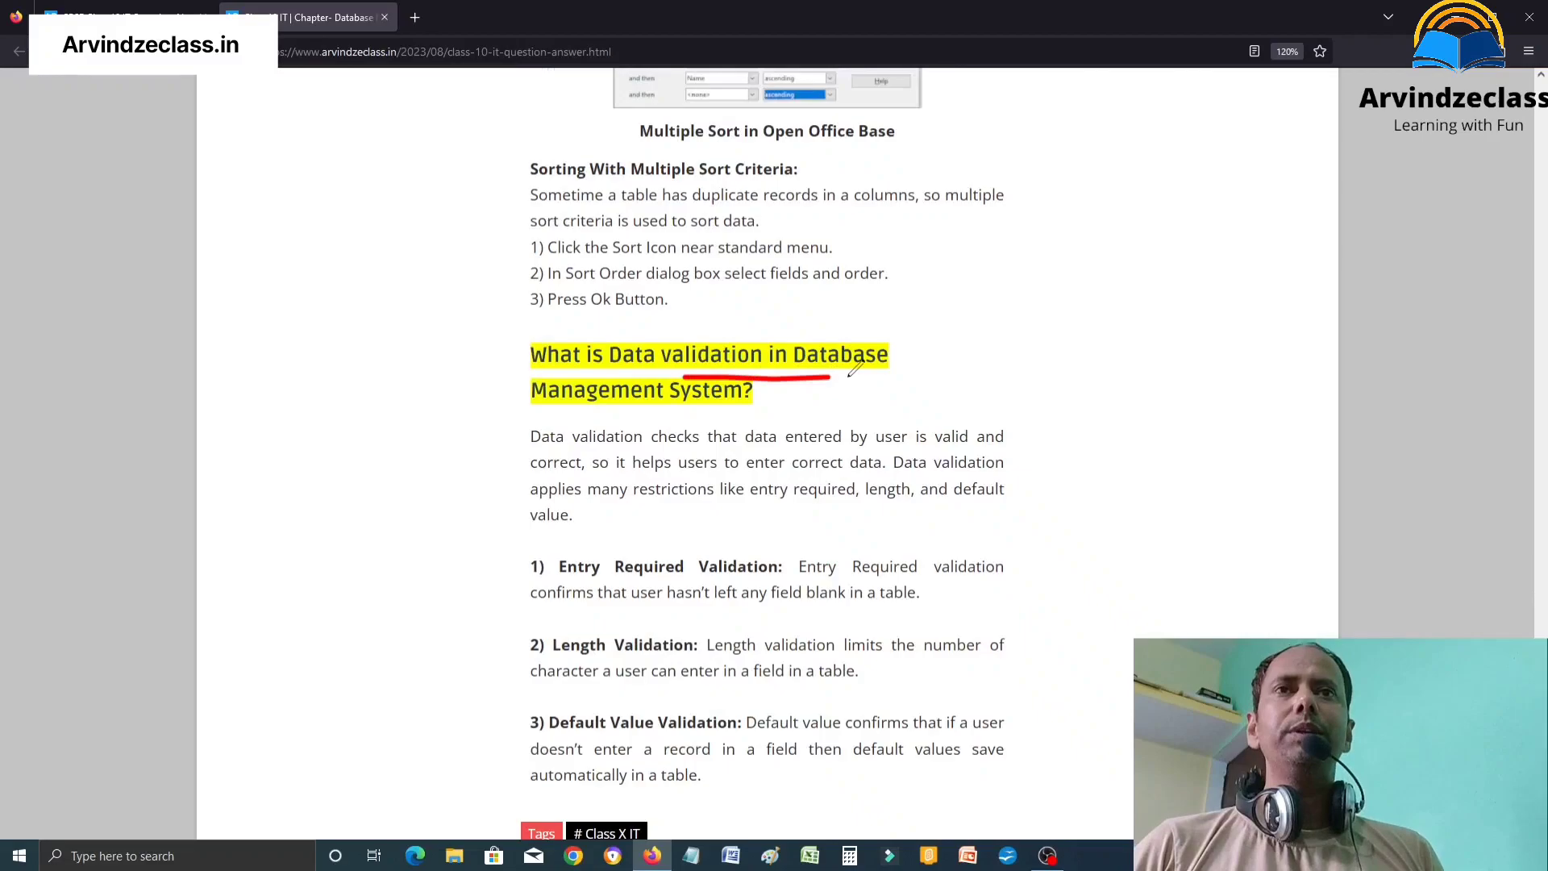
Underline the three validation types: Entry Required Validation, Length Validation and Default Value Validation.
scroll(855, 369, down, 2)
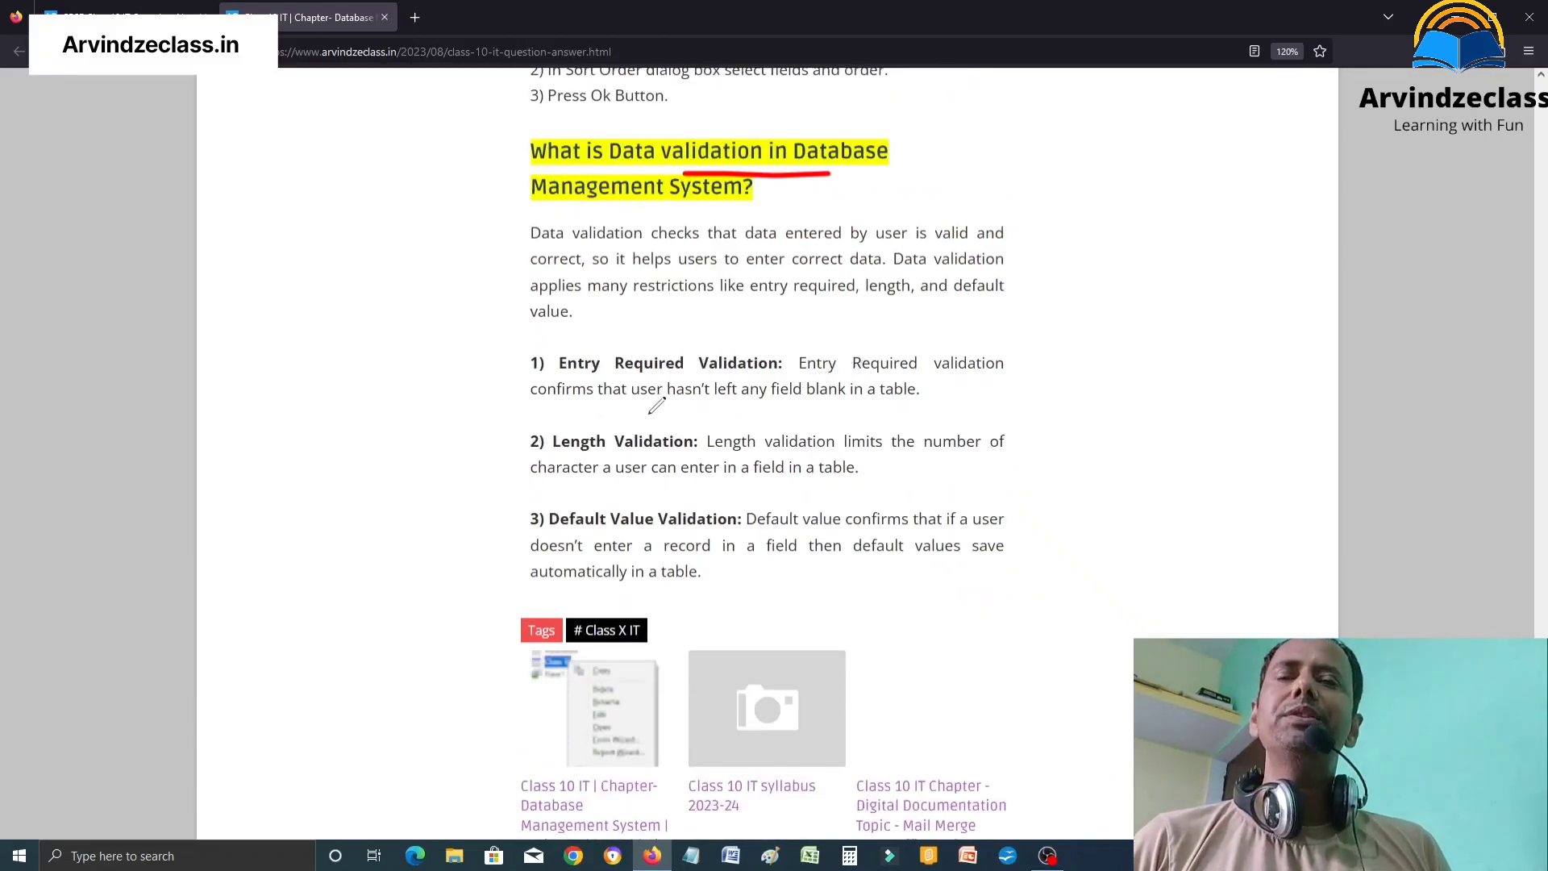
drag(616, 390, 714, 375)
drag(585, 459, 663, 459)
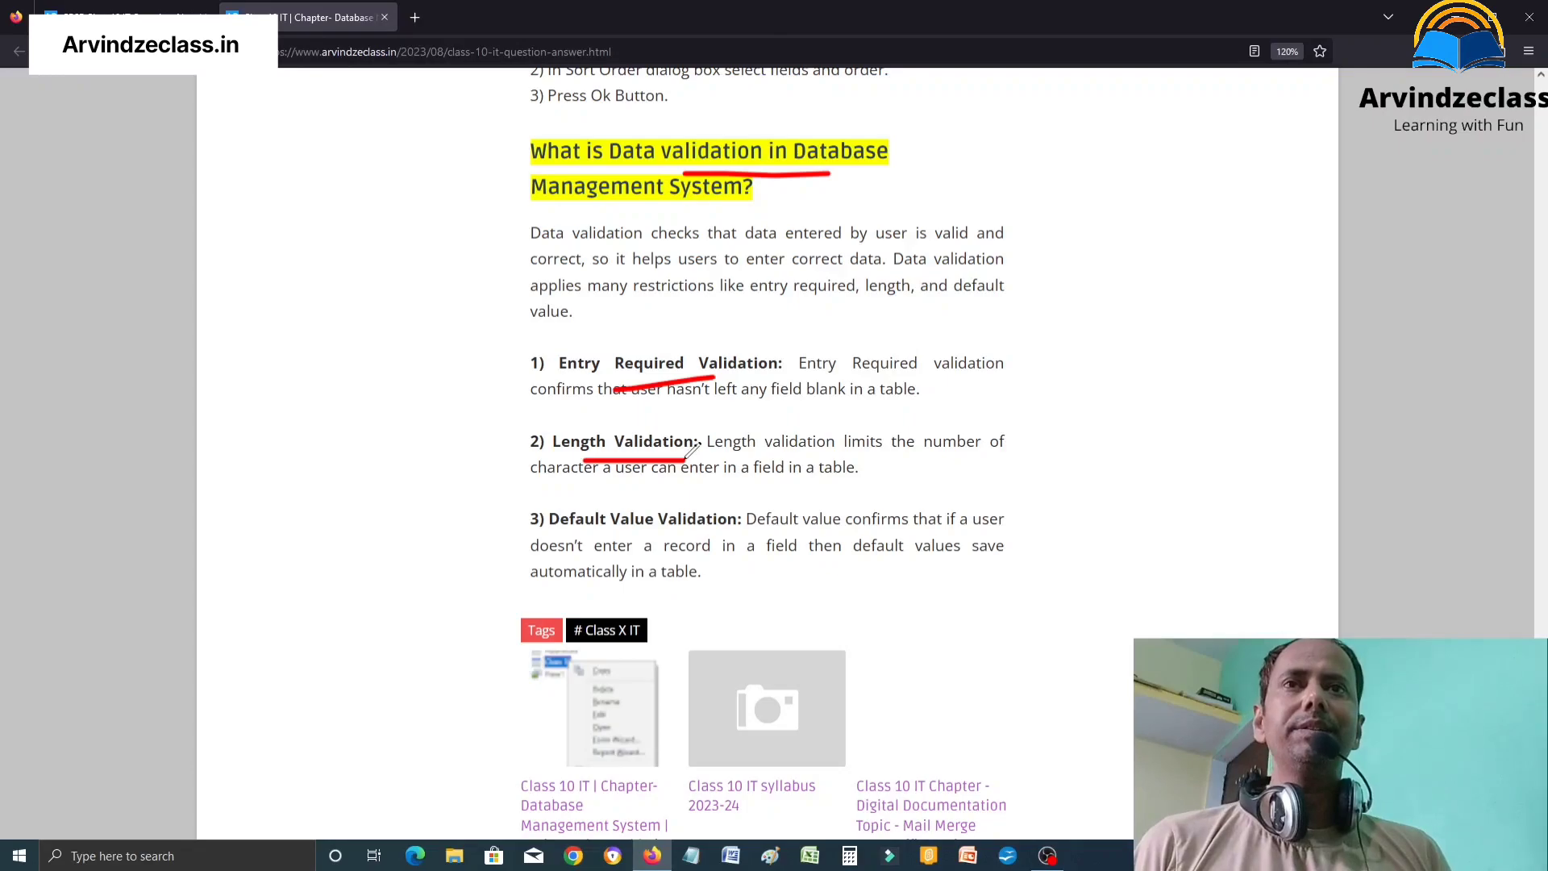
drag(587, 533, 655, 531)
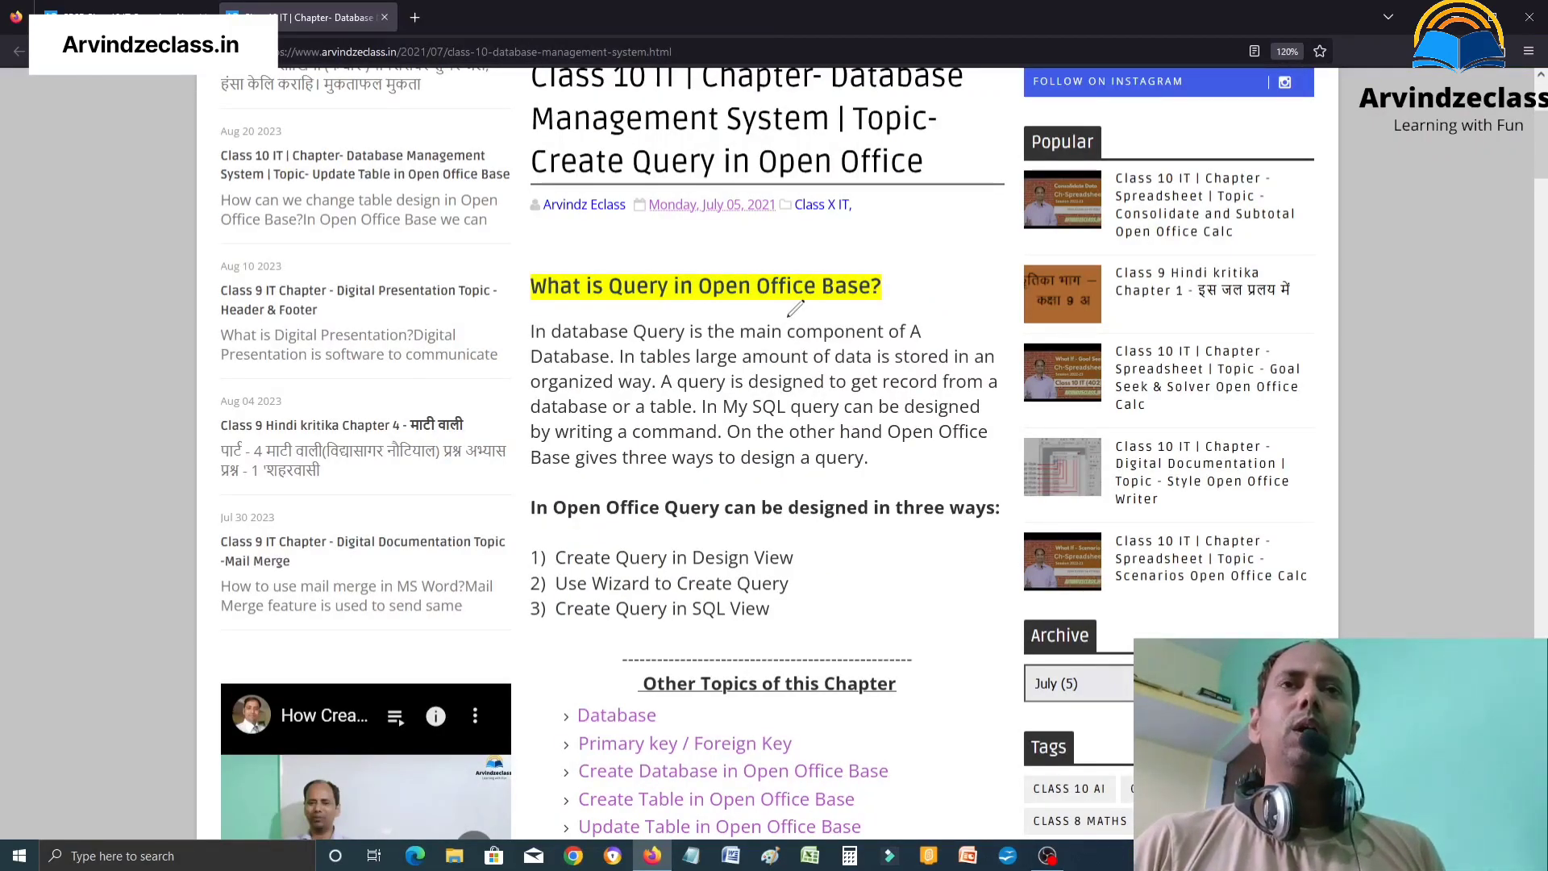
Underline the heading "What is Query in Open Office Base?" and the heading on creating a query in Design View.
click(620, 317)
drag(619, 314, 750, 309)
scroll(782, 302, down, 4)
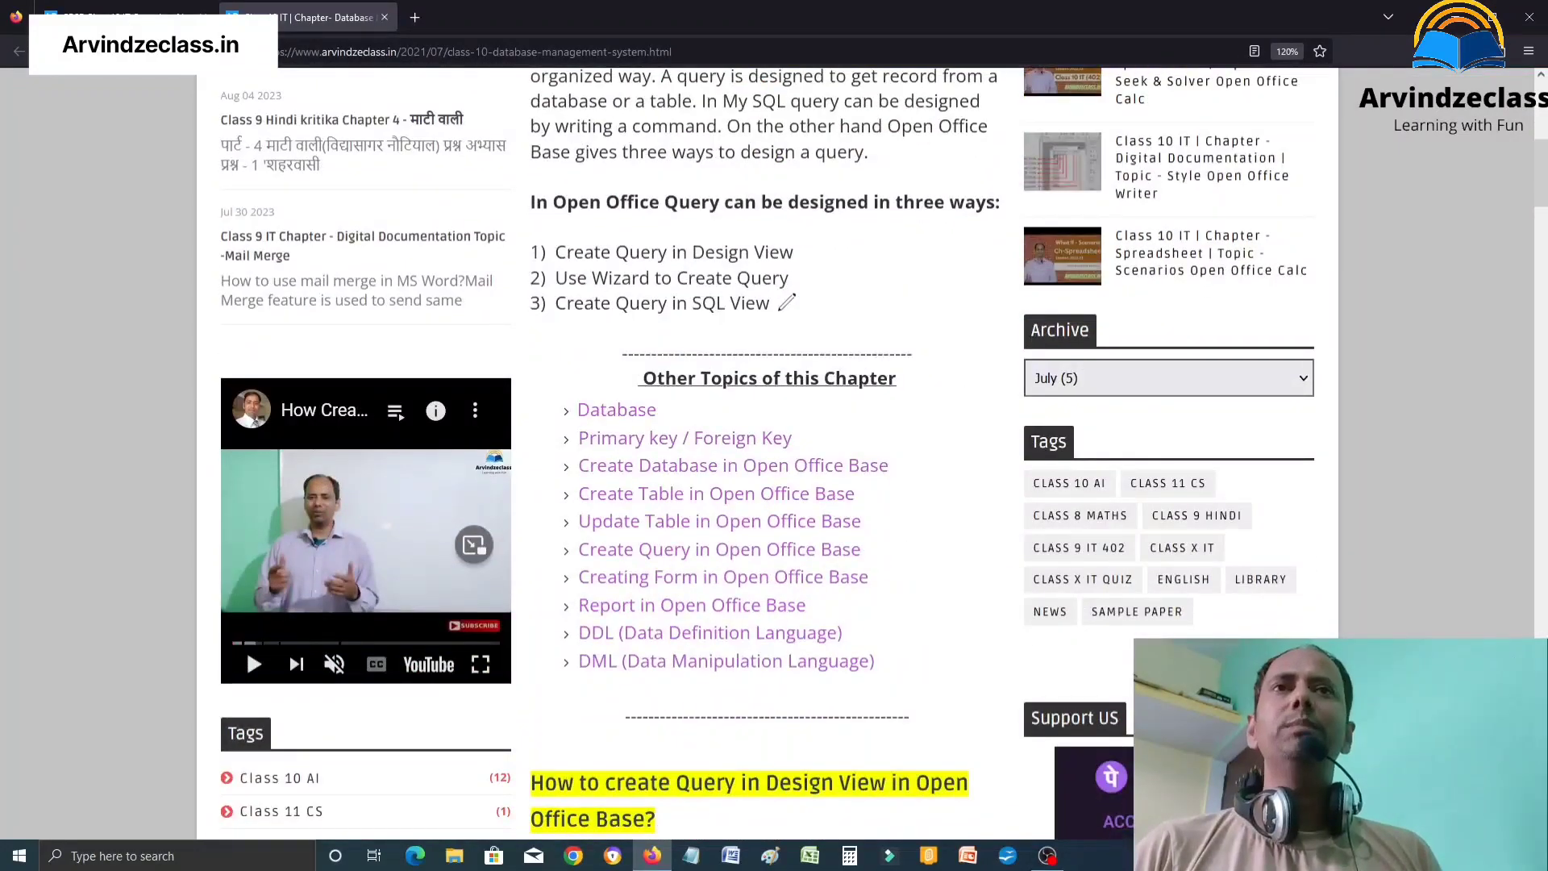
scroll(786, 302, down, 6)
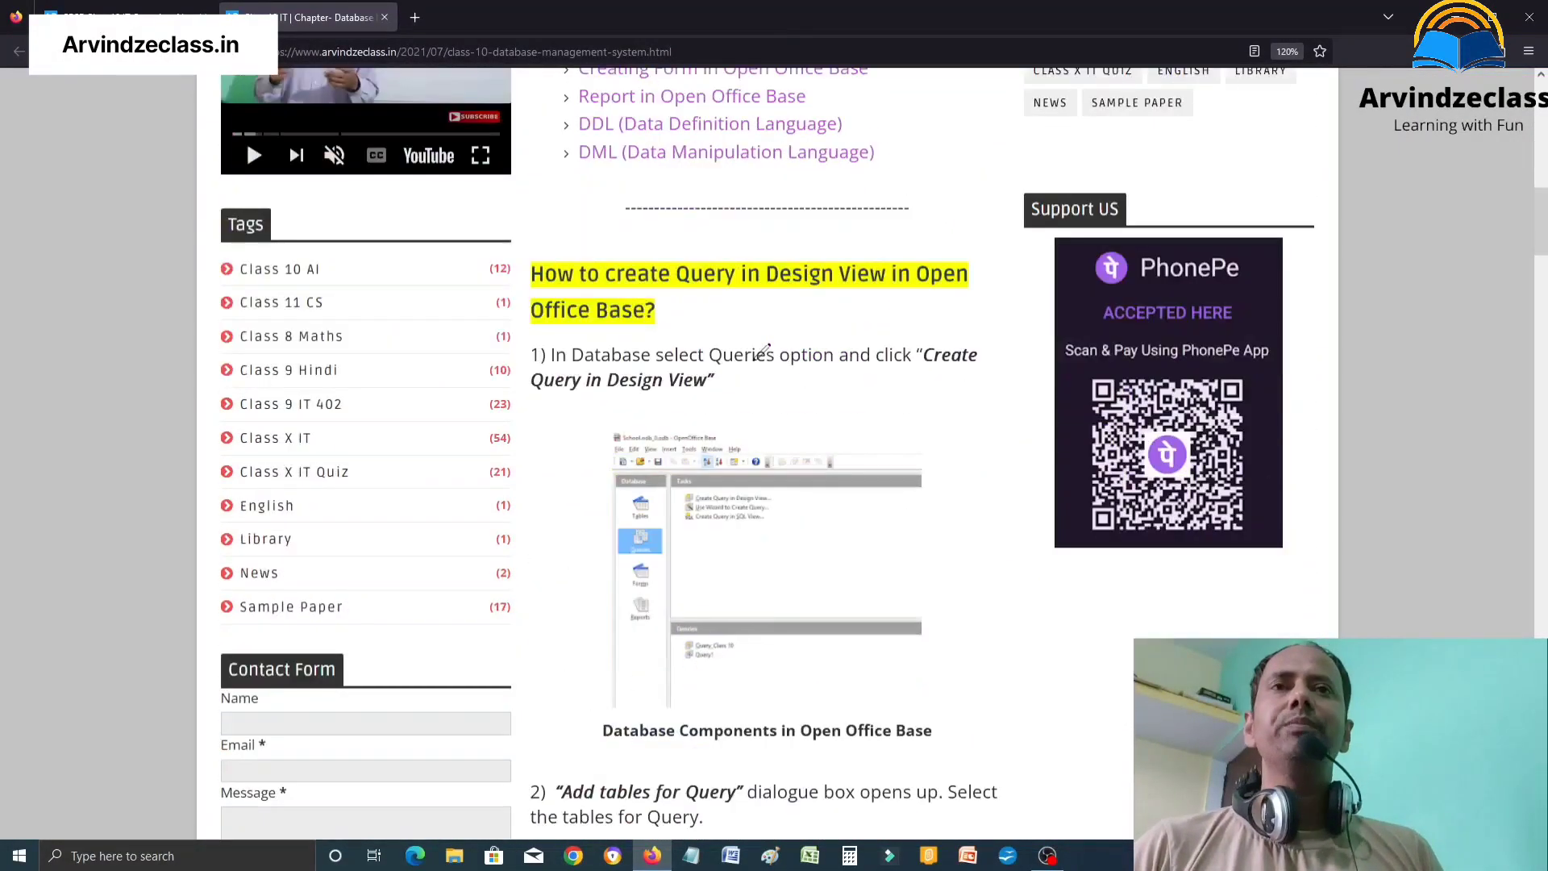
drag(685, 307, 891, 305)
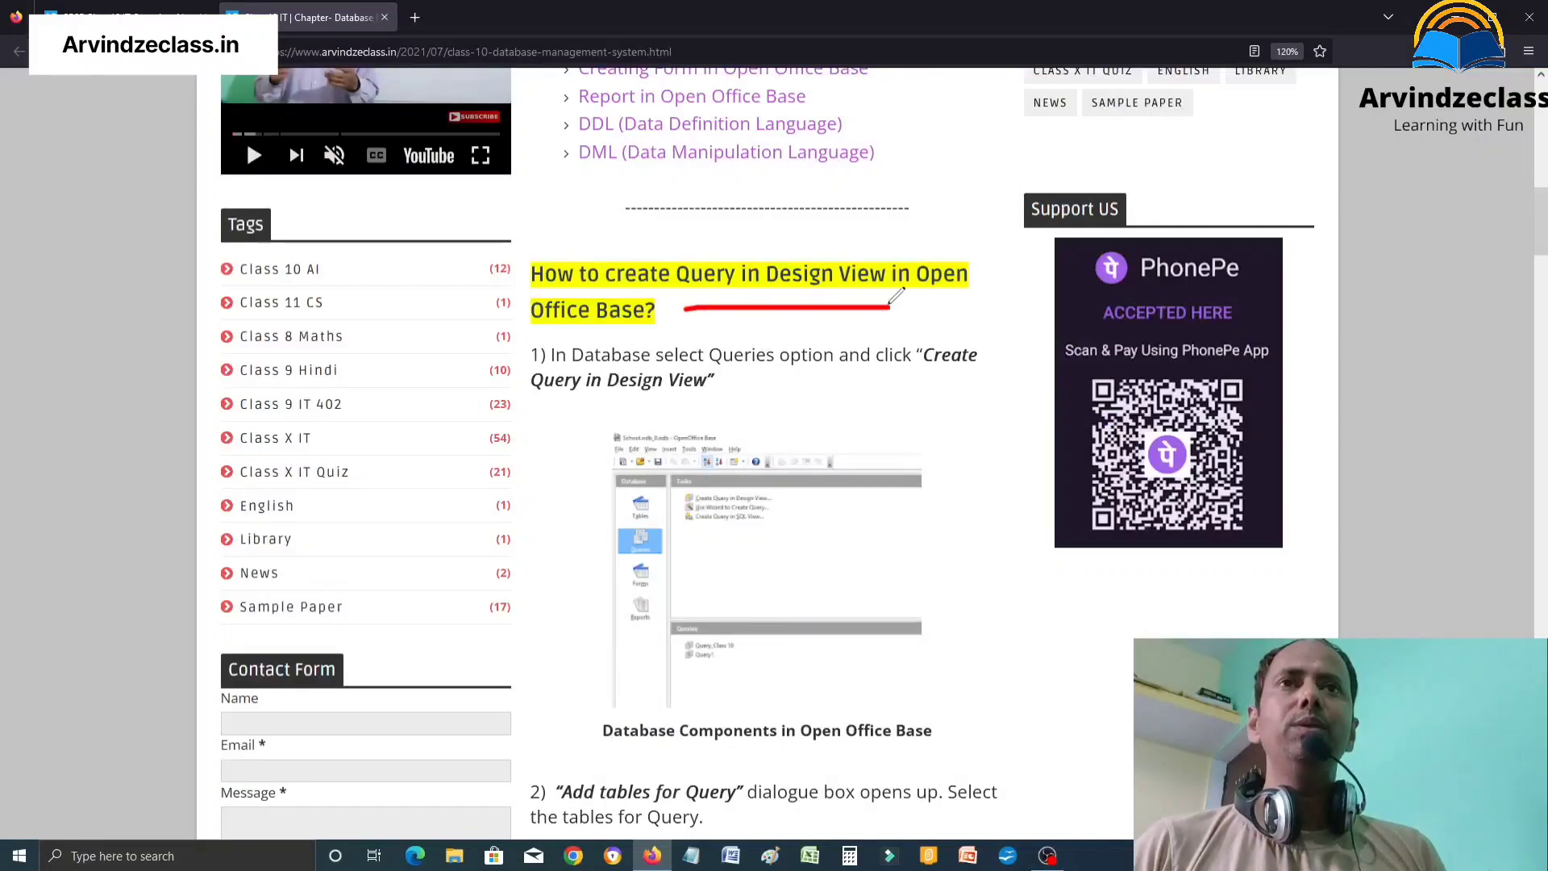
Underline "Query using wizard" in the heading on creating a query with the wizard.
scroll(896, 296, down, 10)
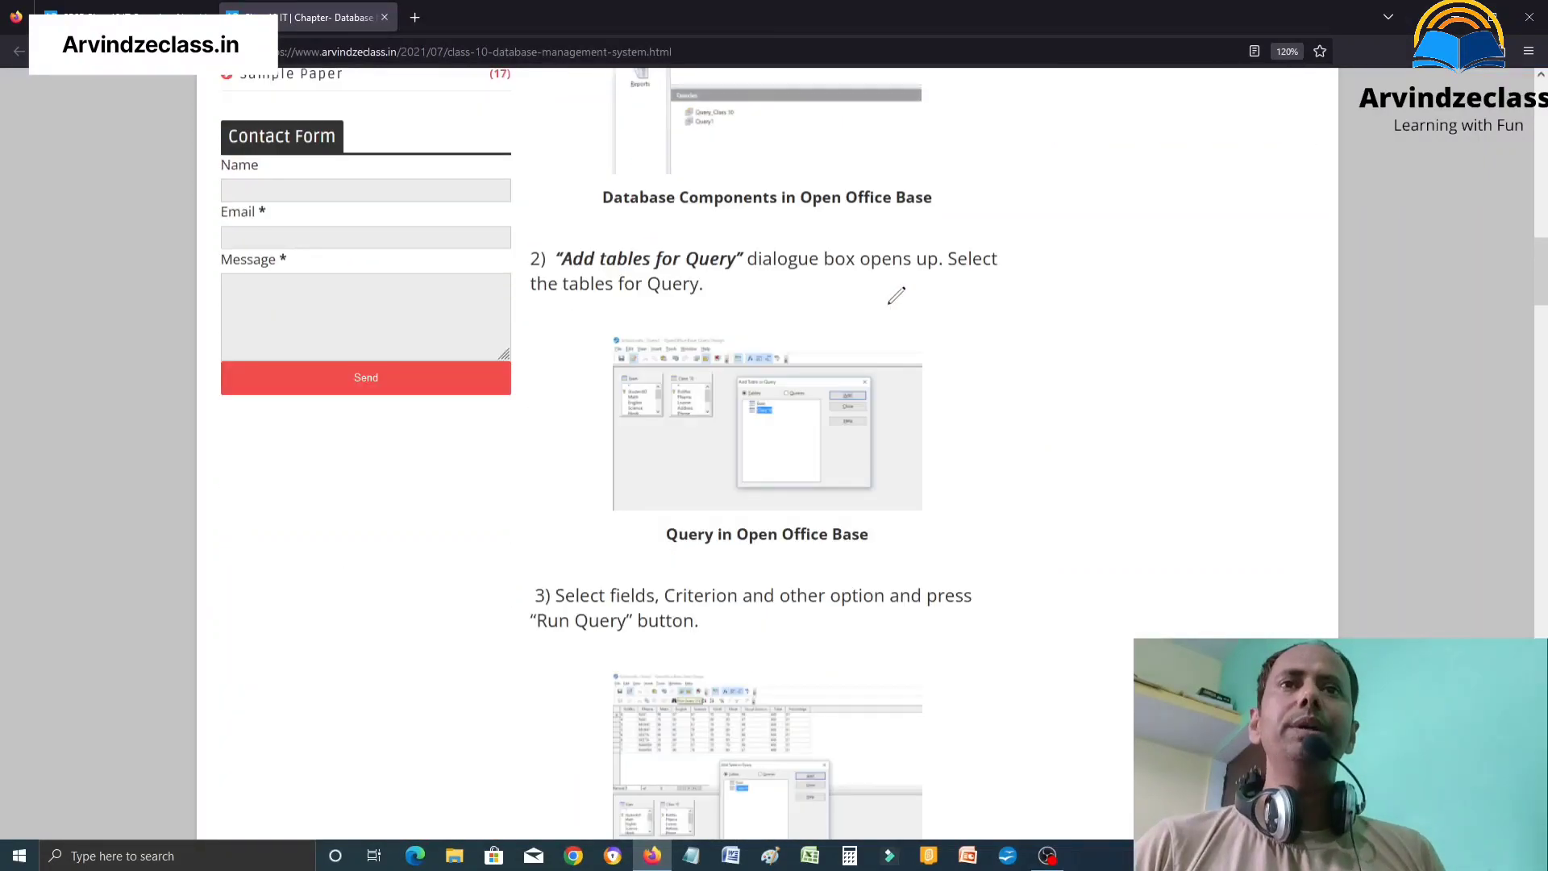
scroll(897, 296, down, 5)
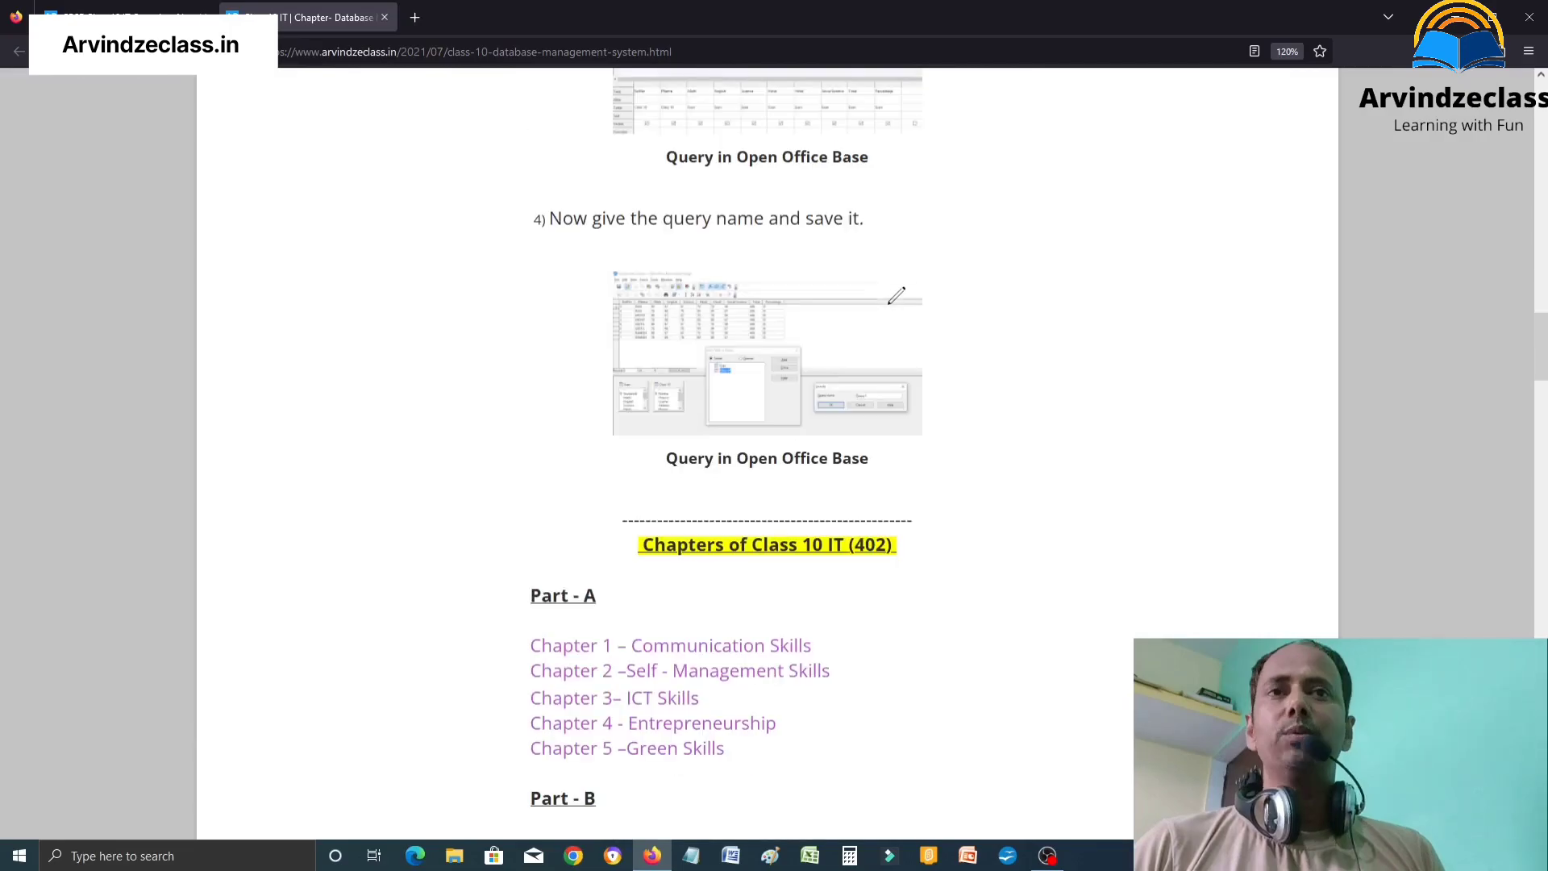
scroll(897, 296, down, 5)
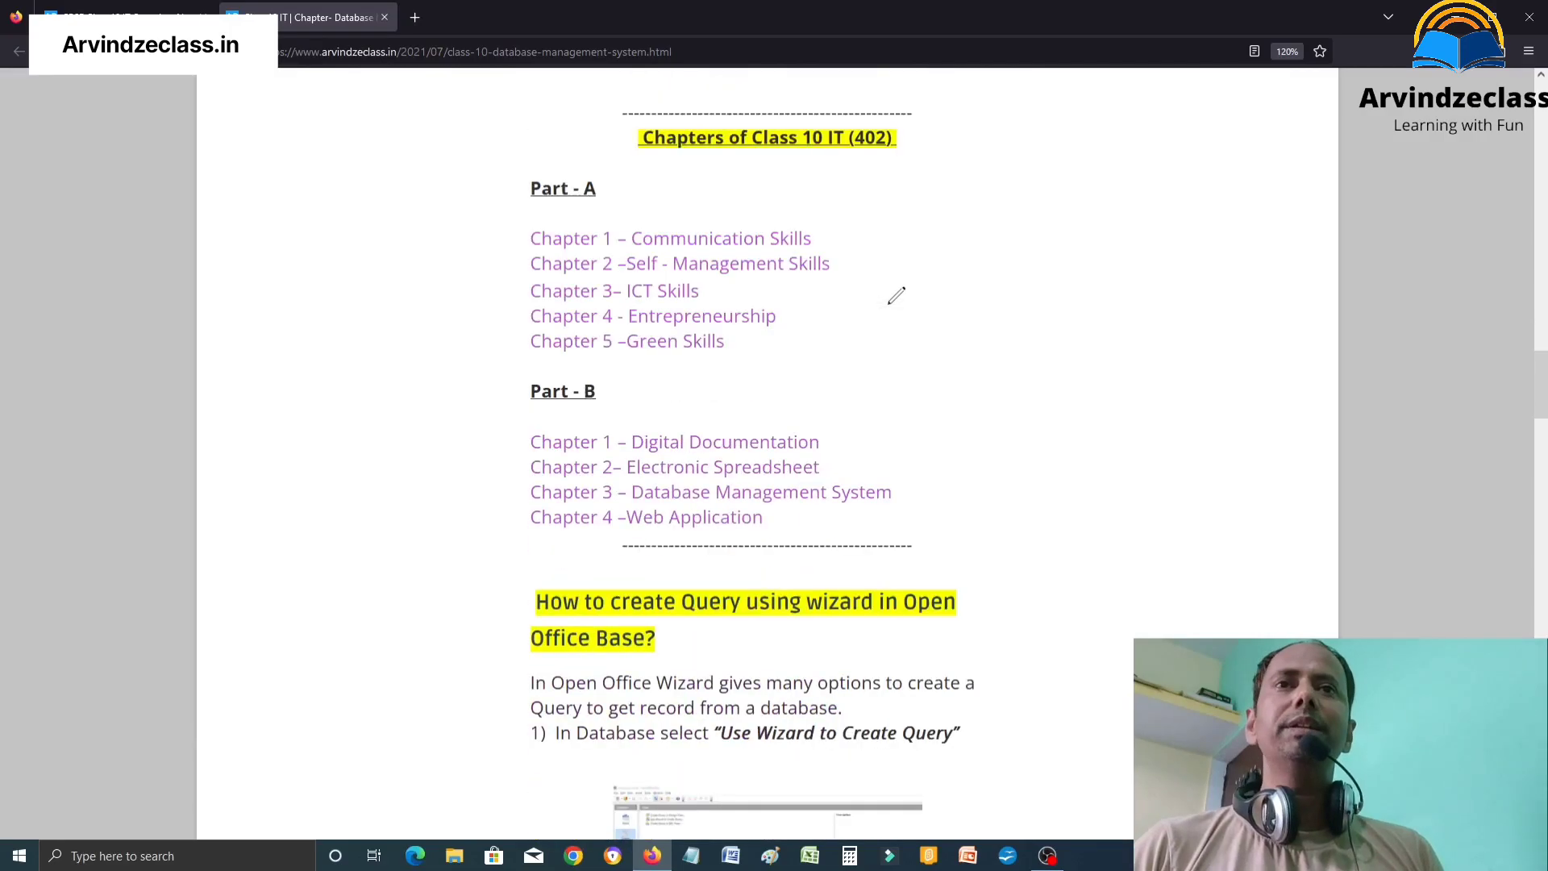
scroll(897, 296, down, 4)
click(715, 324)
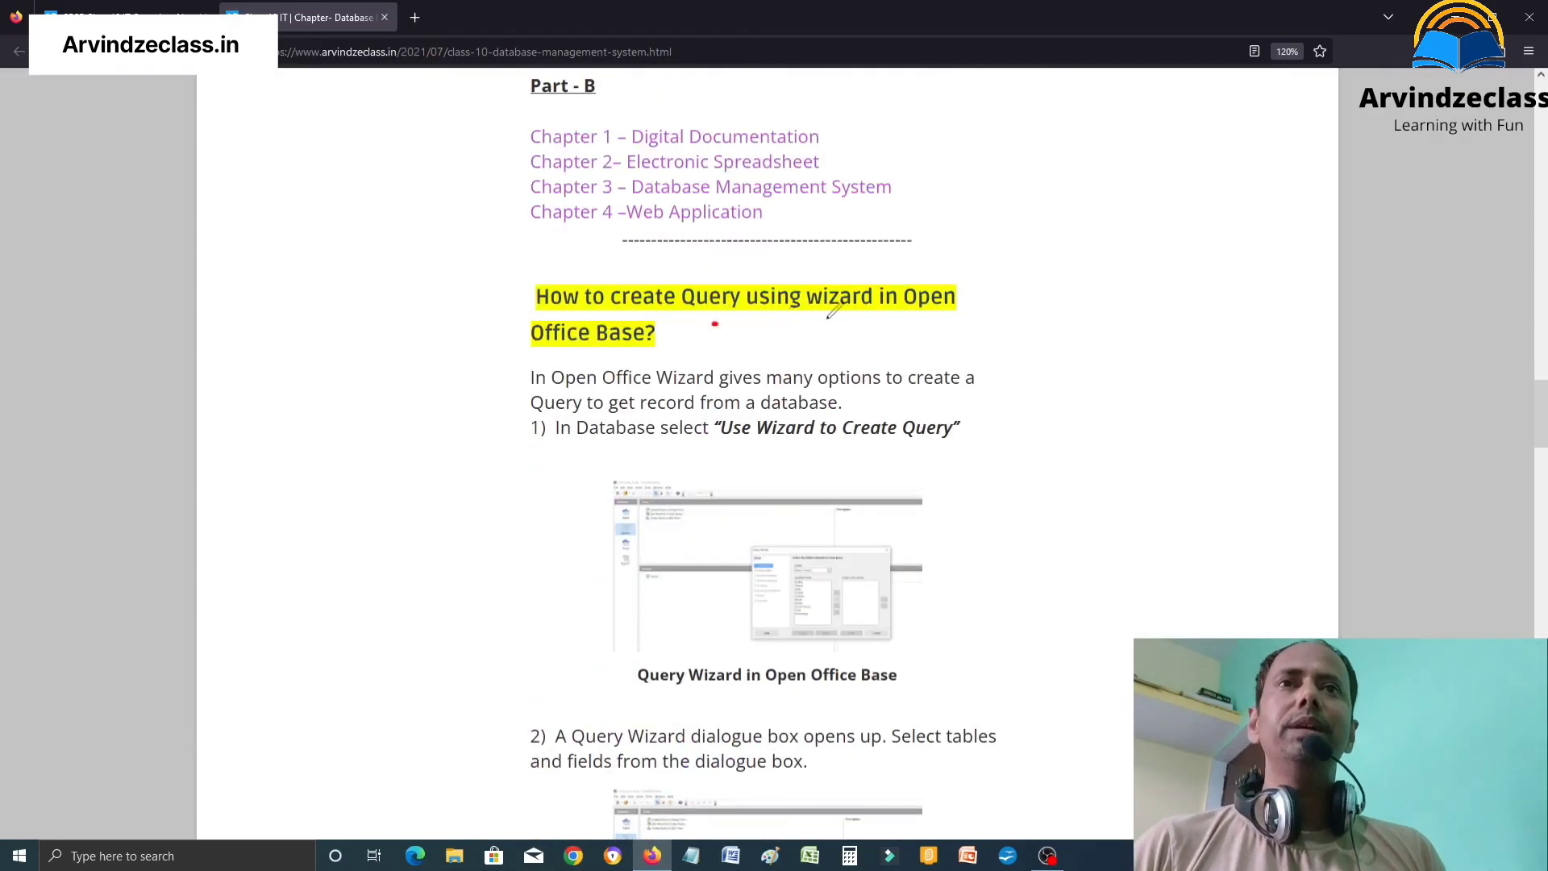
drag(714, 324, 844, 323)
Return to the query introduction and draw a tick mark over the paragraph explaining what a query is.
scroll(879, 294, up, 4)
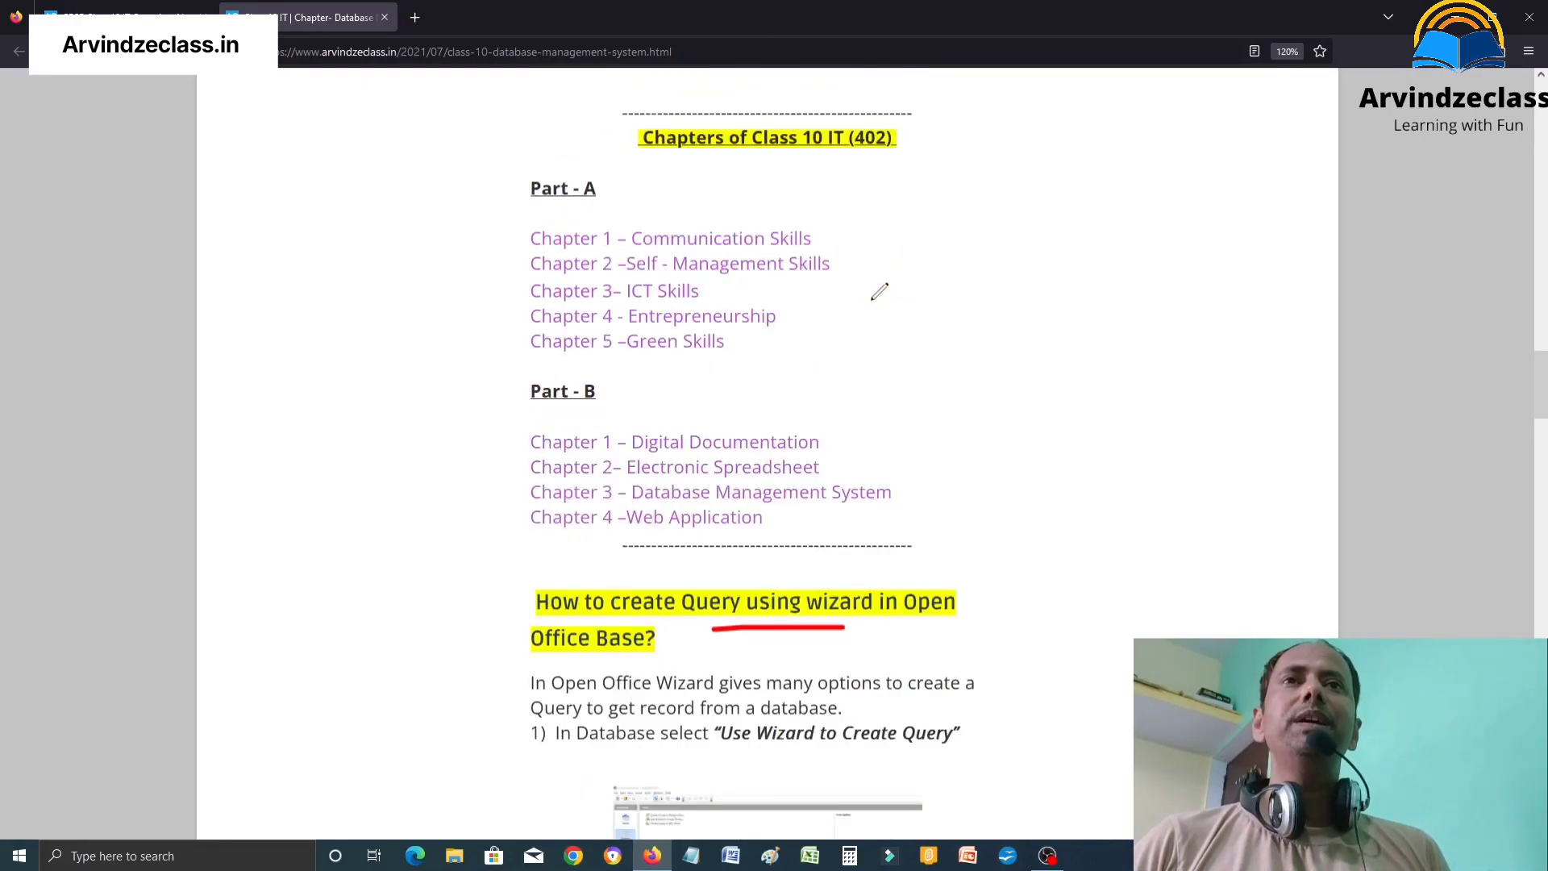
scroll(879, 292, down, 15)
scroll(880, 292, up, 6)
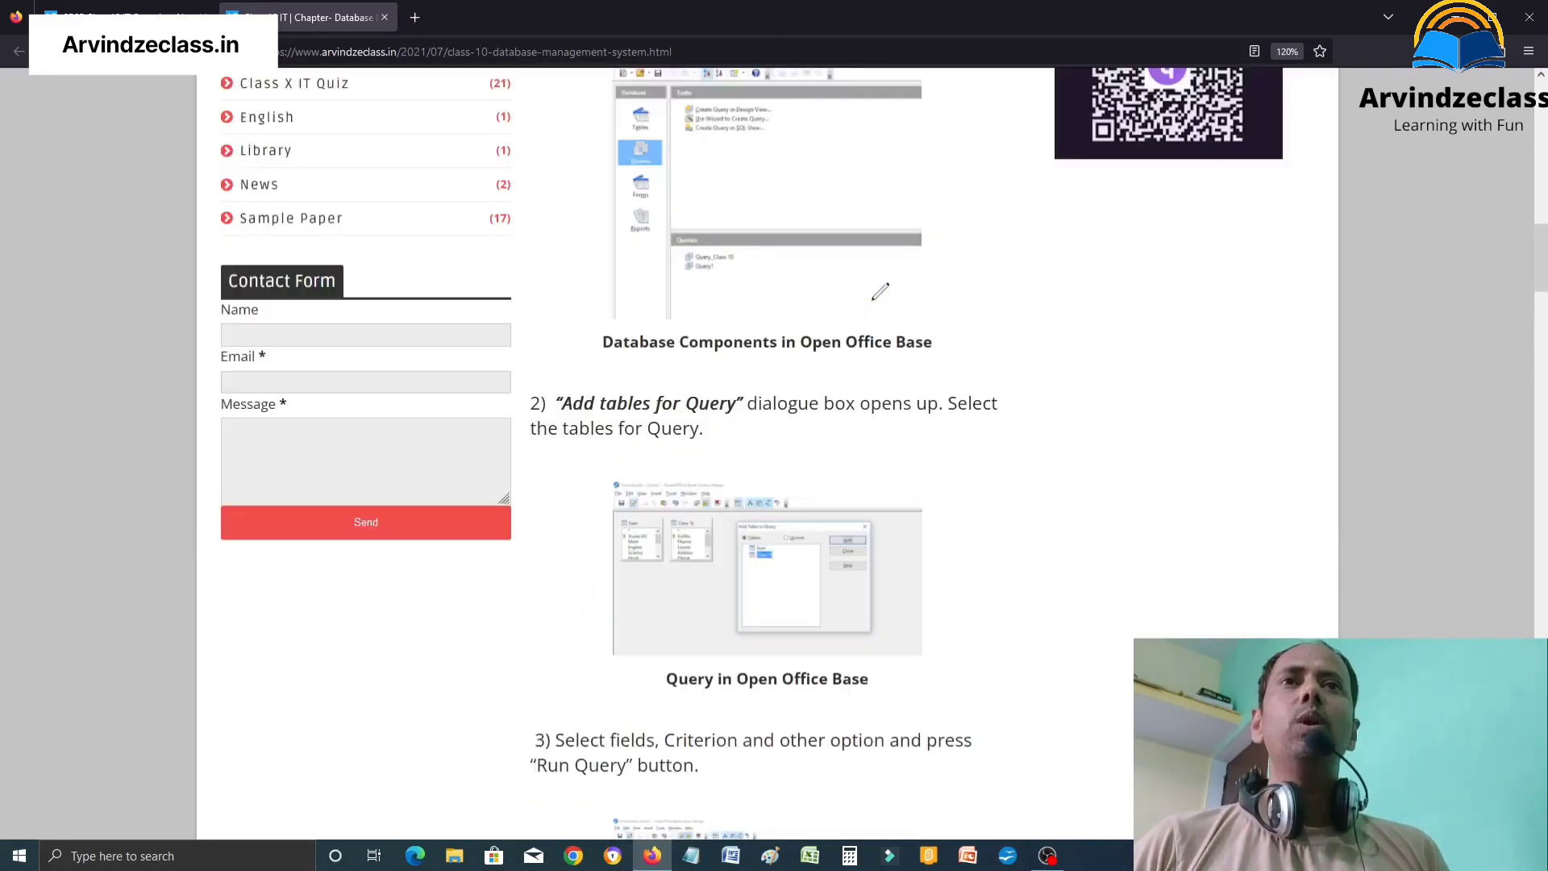
scroll(879, 292, up, 7)
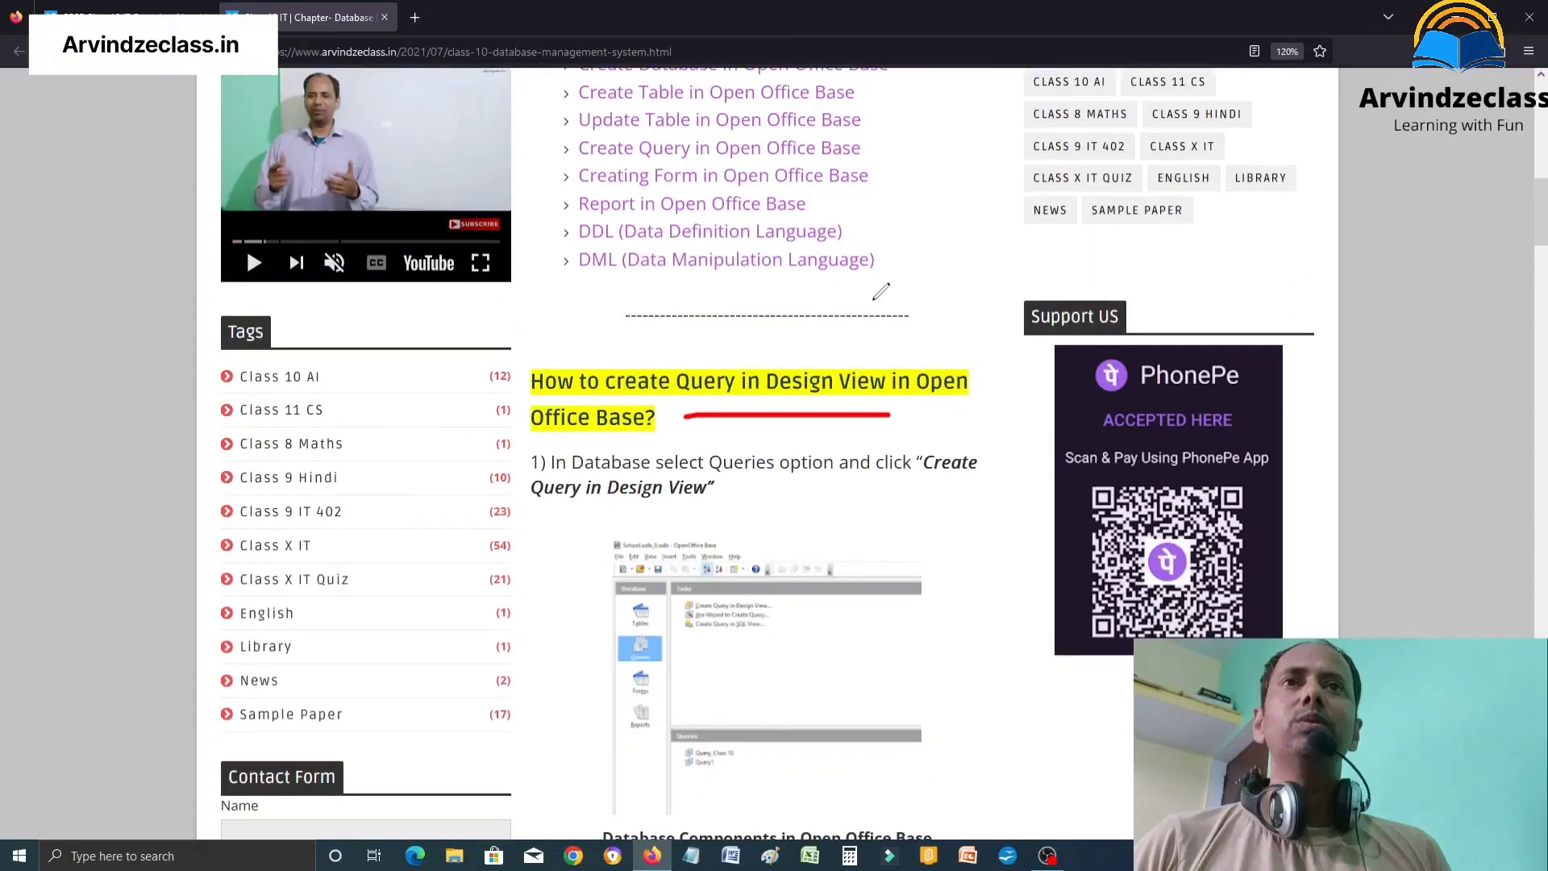
scroll(881, 292, up, 5)
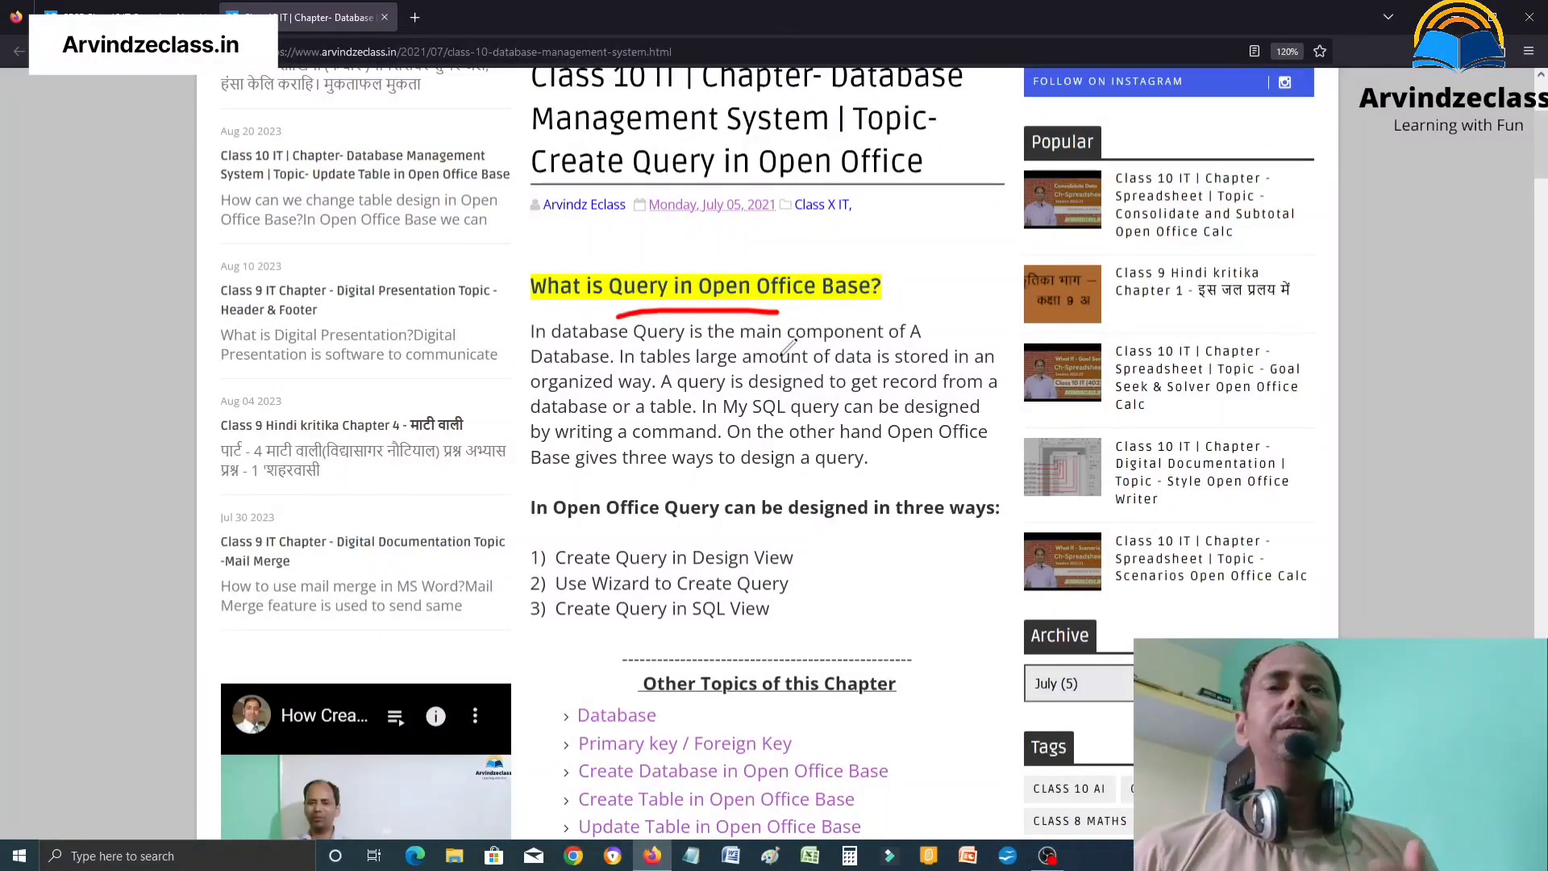
mouse_move(730, 367)
mouse_down()
mouse_move(779, 398)
mouse_move(862, 355)
mouse_up()
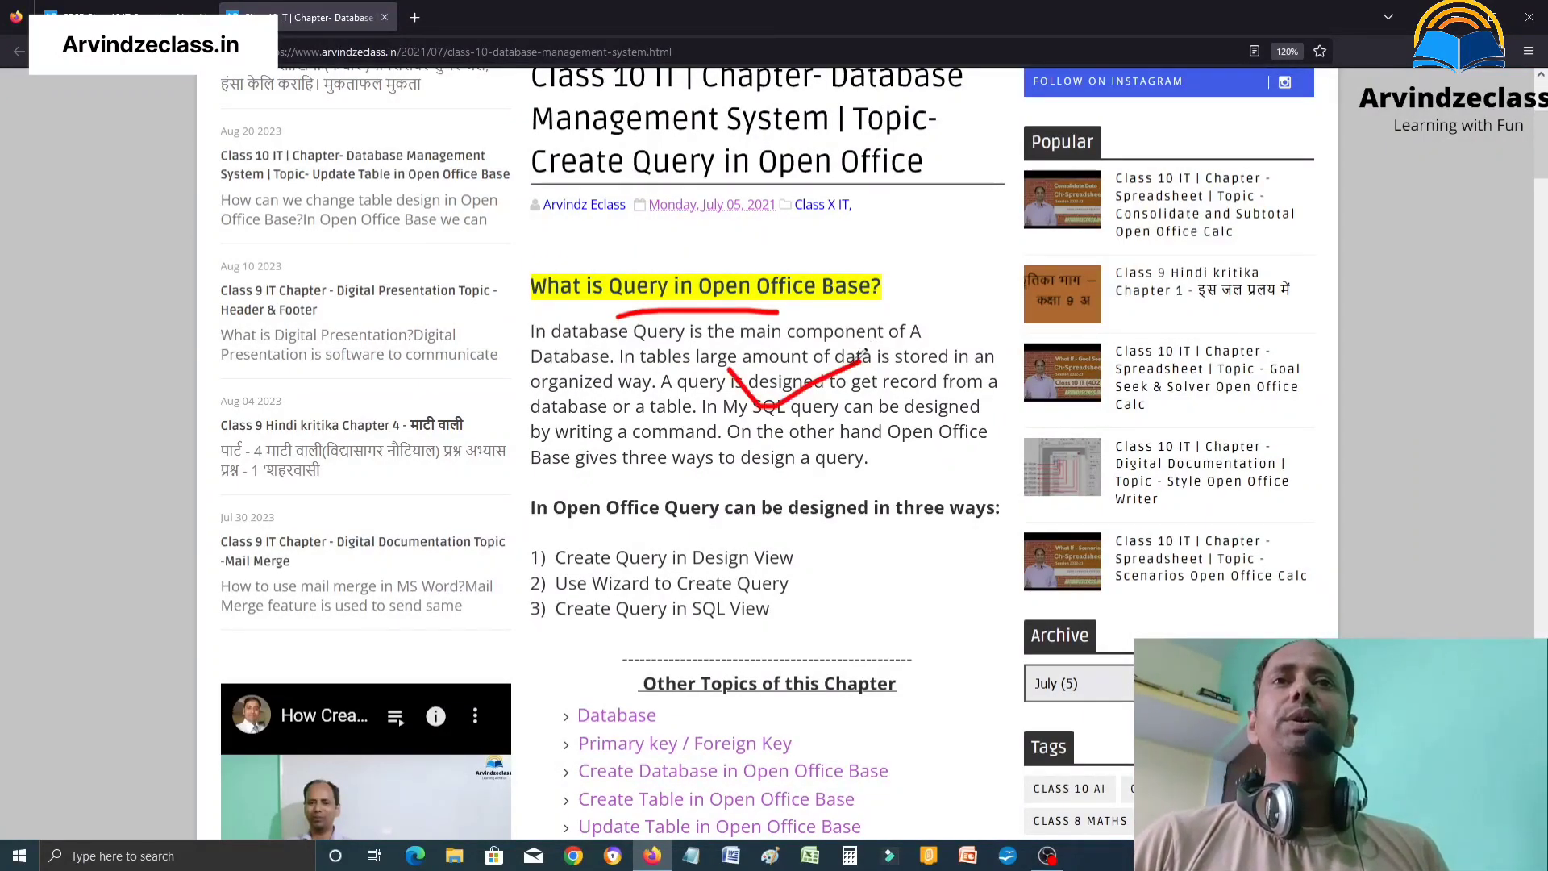
Underline the three ways to design a query: Design View, Wizard and SQL View.
scroll(855, 359, down, 5)
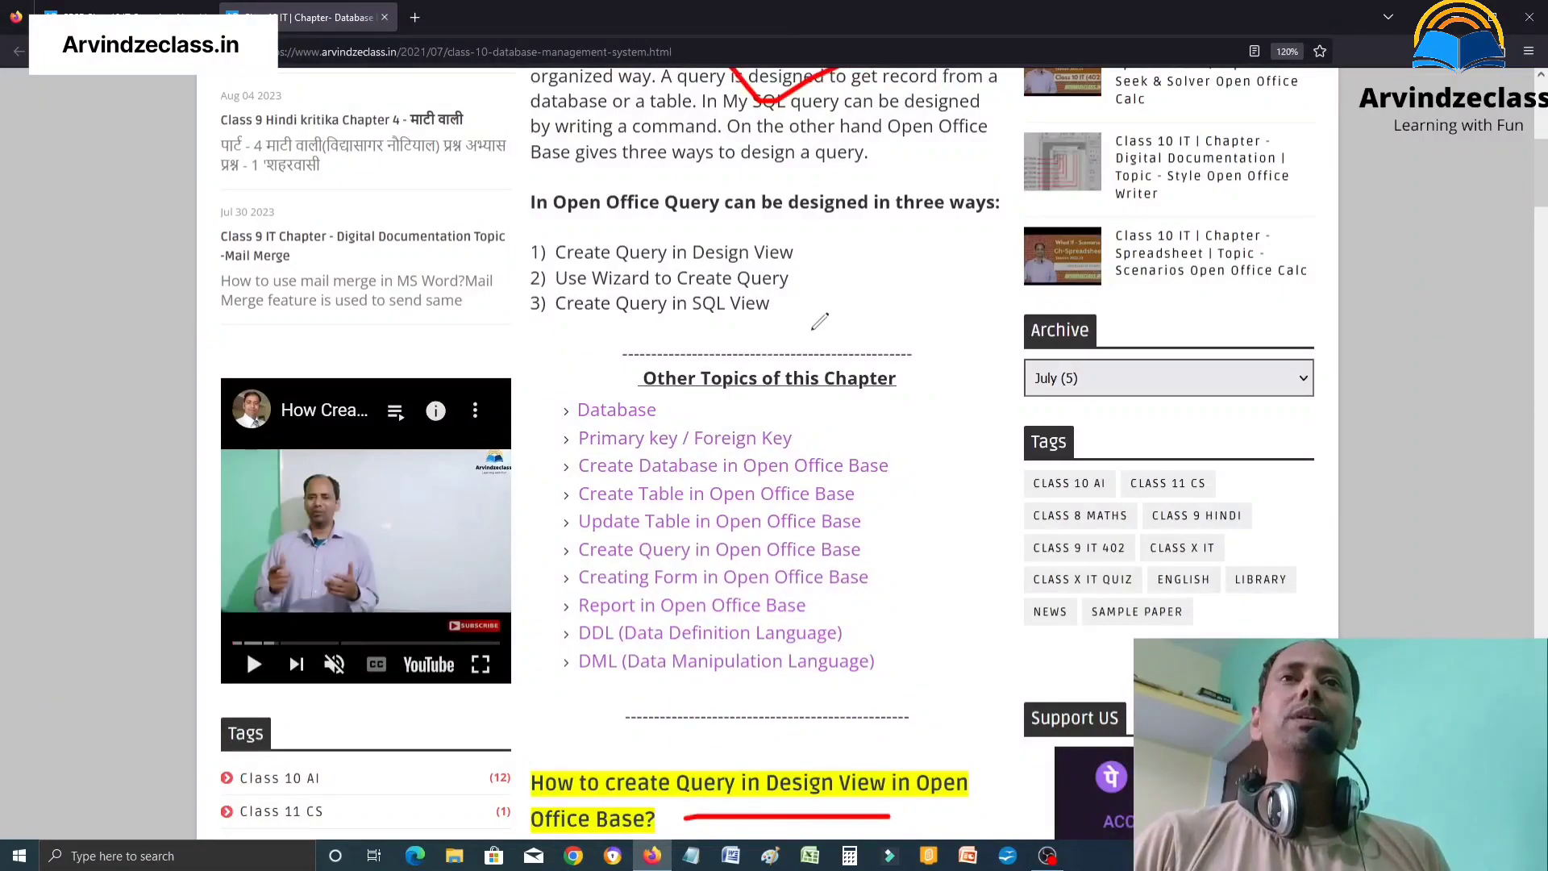
drag(690, 266, 795, 263)
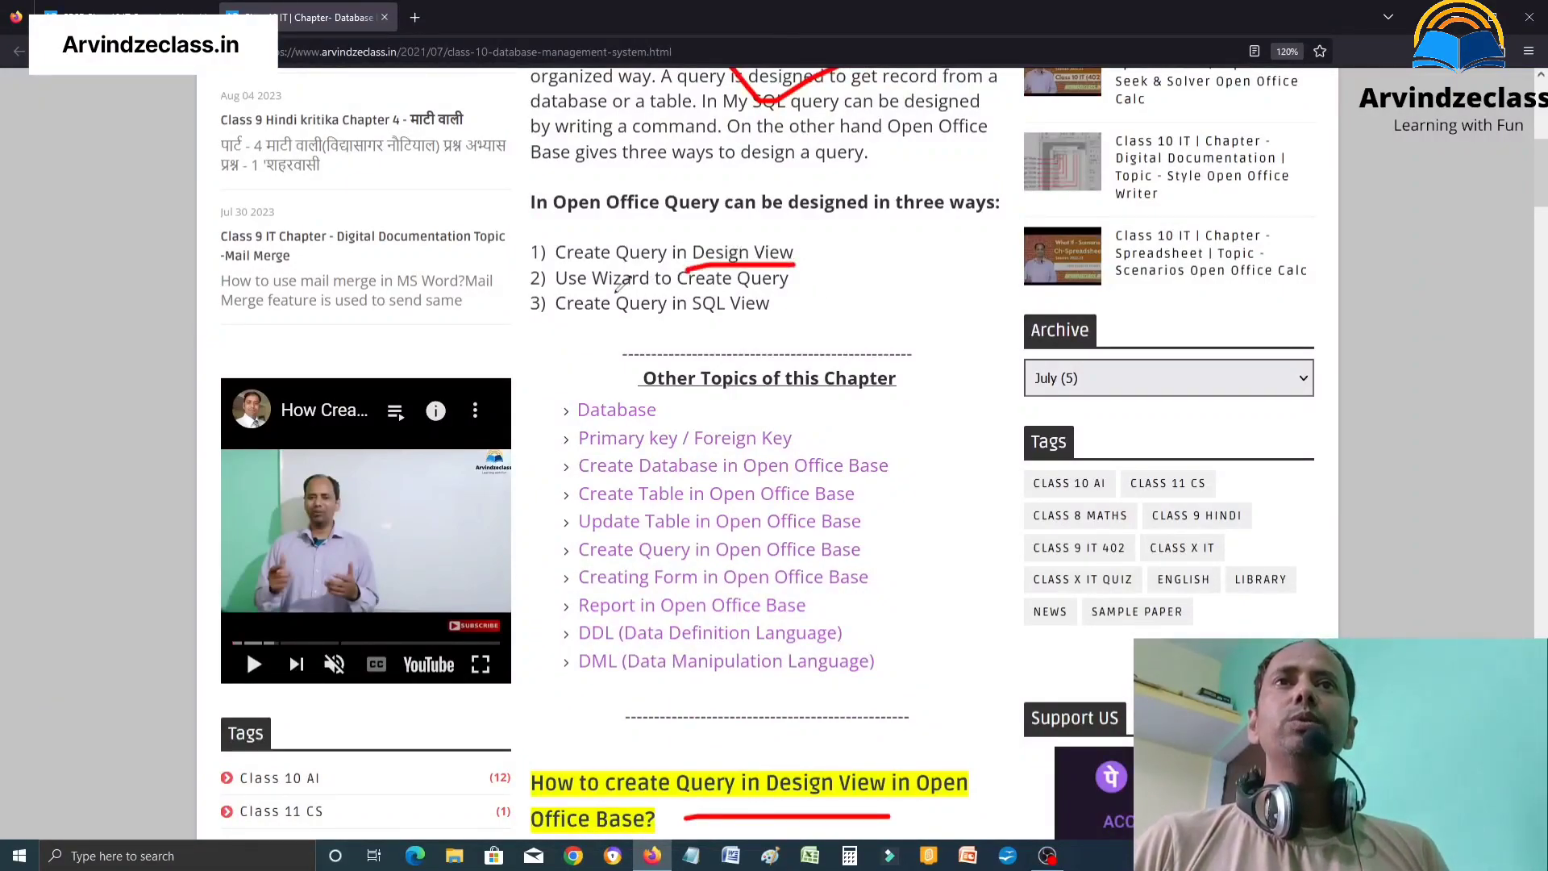
drag(614, 296, 722, 282)
drag(636, 318, 767, 320)
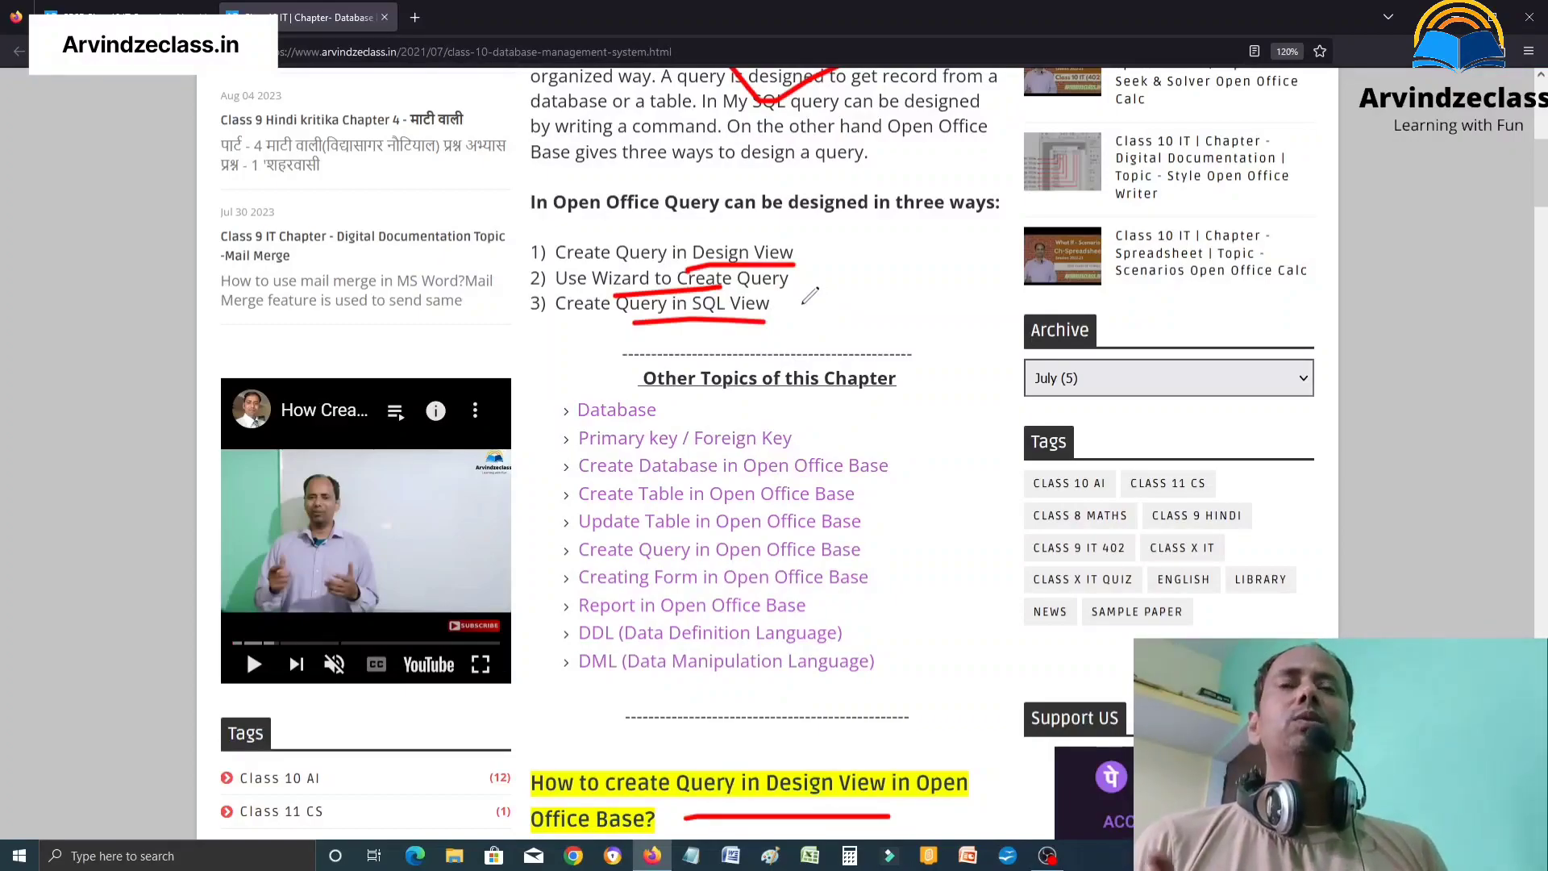
Draw a large tick mark on the Database Components picture in the Design View instructions.
scroll(809, 295, down, 3)
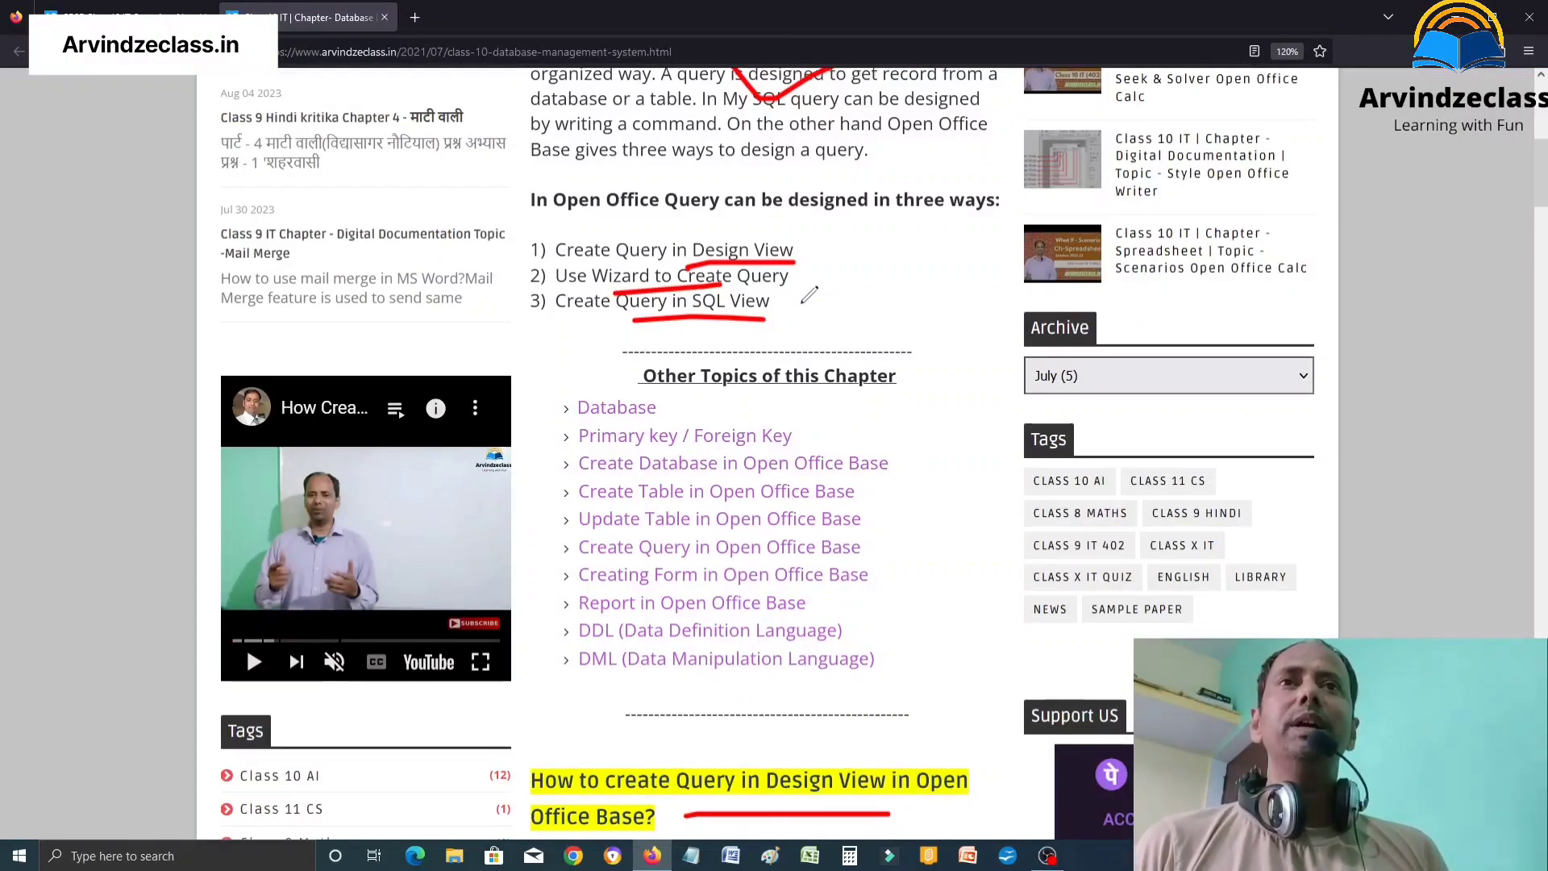
scroll(809, 295, down, 5)
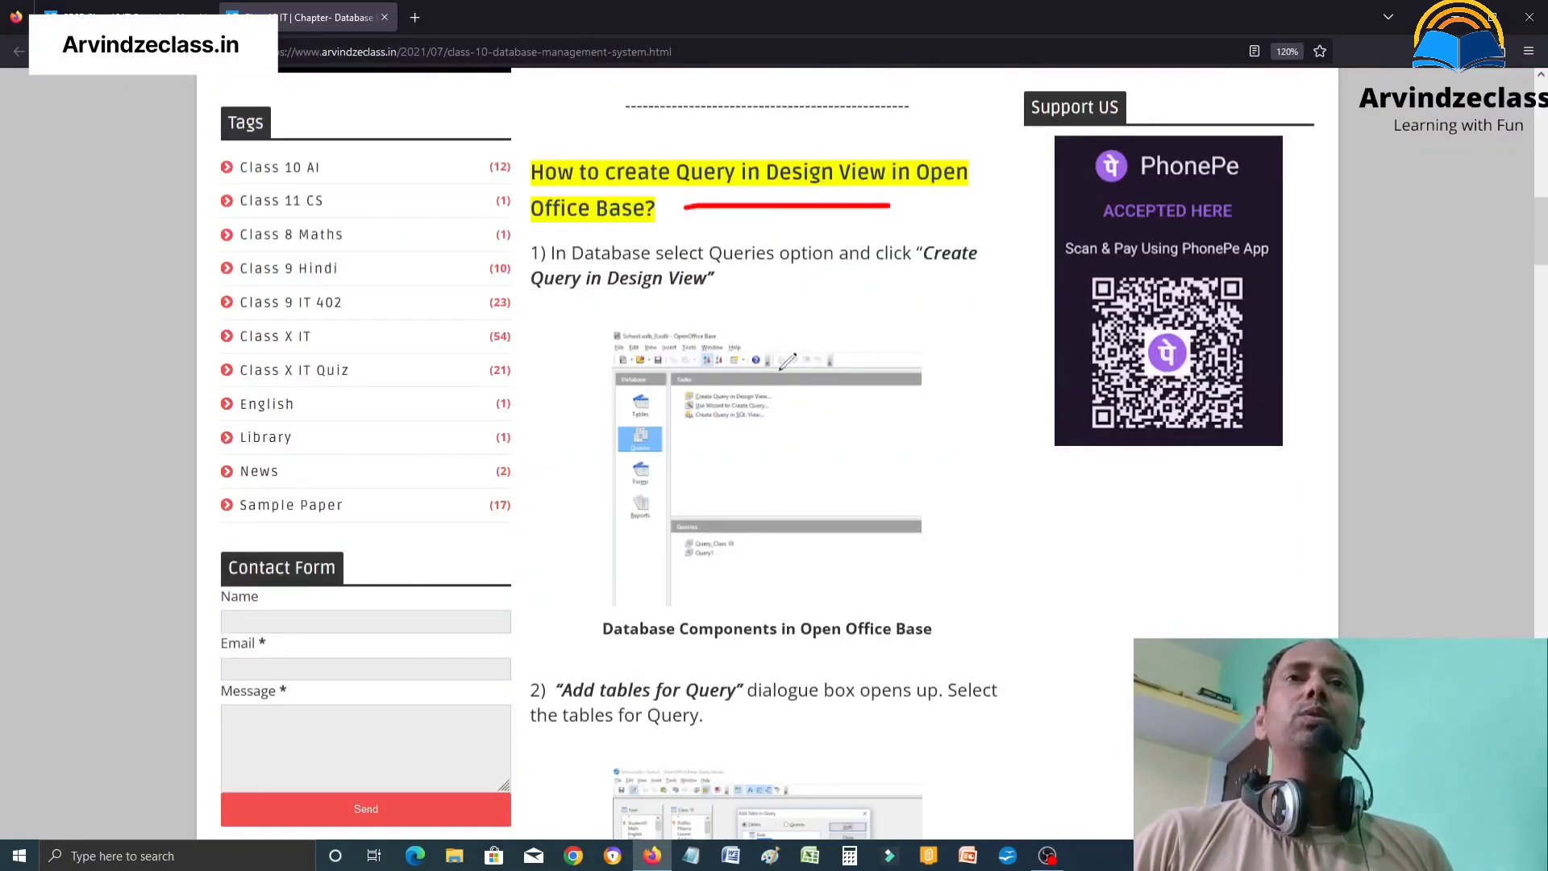
mouse_move(781, 415)
mouse_down()
mouse_move(809, 475)
mouse_move(974, 423)
mouse_up()
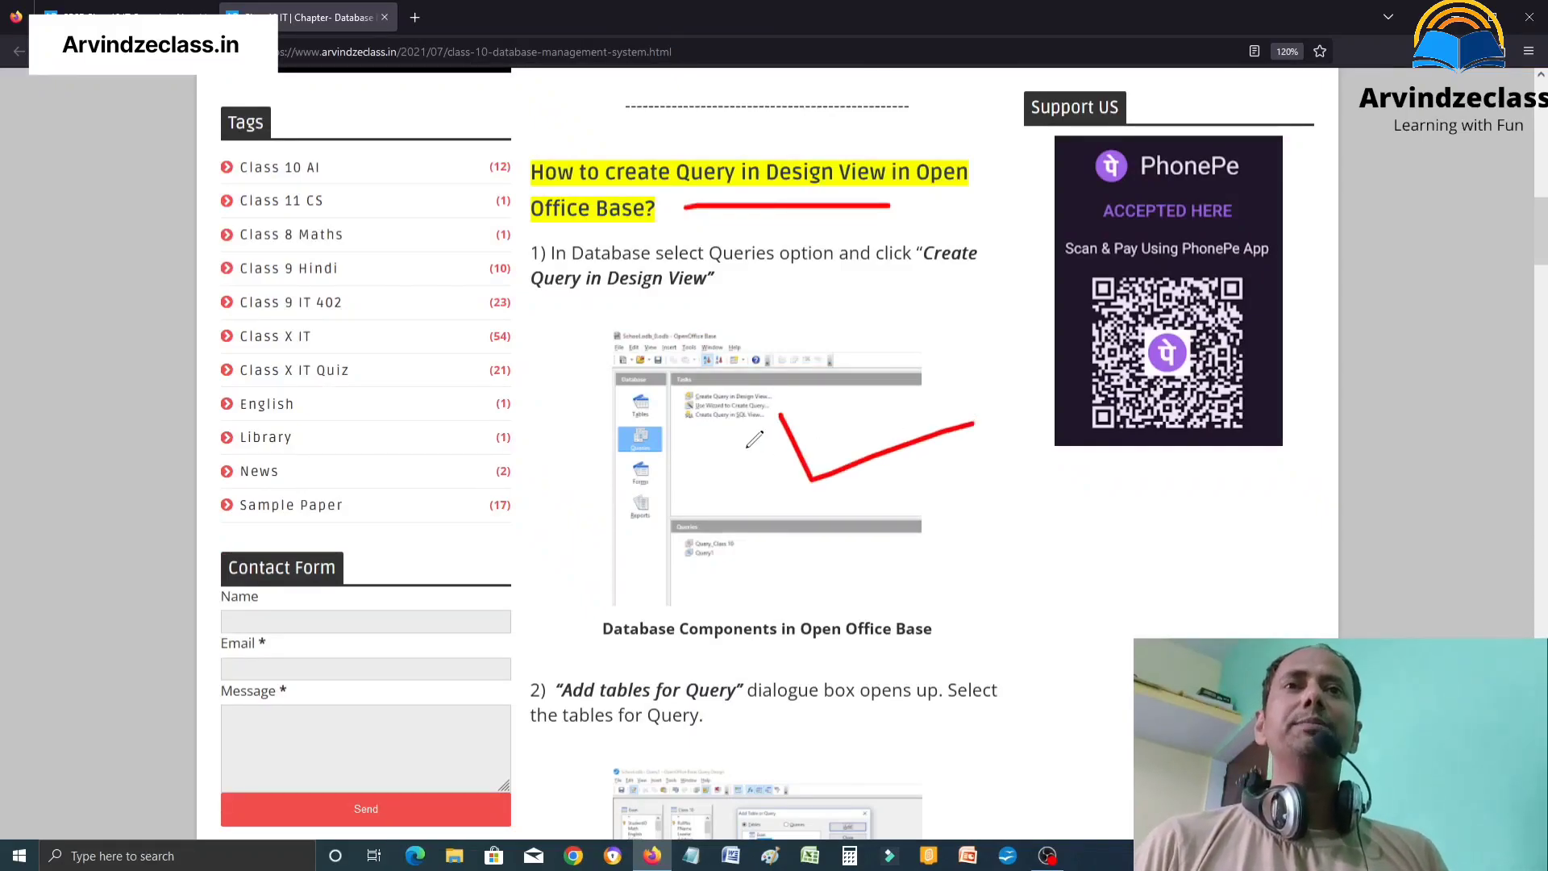
Draw a short stroke beside each of Tables, Queries, Forms and Reports in the Database Components picture.
click(664, 412)
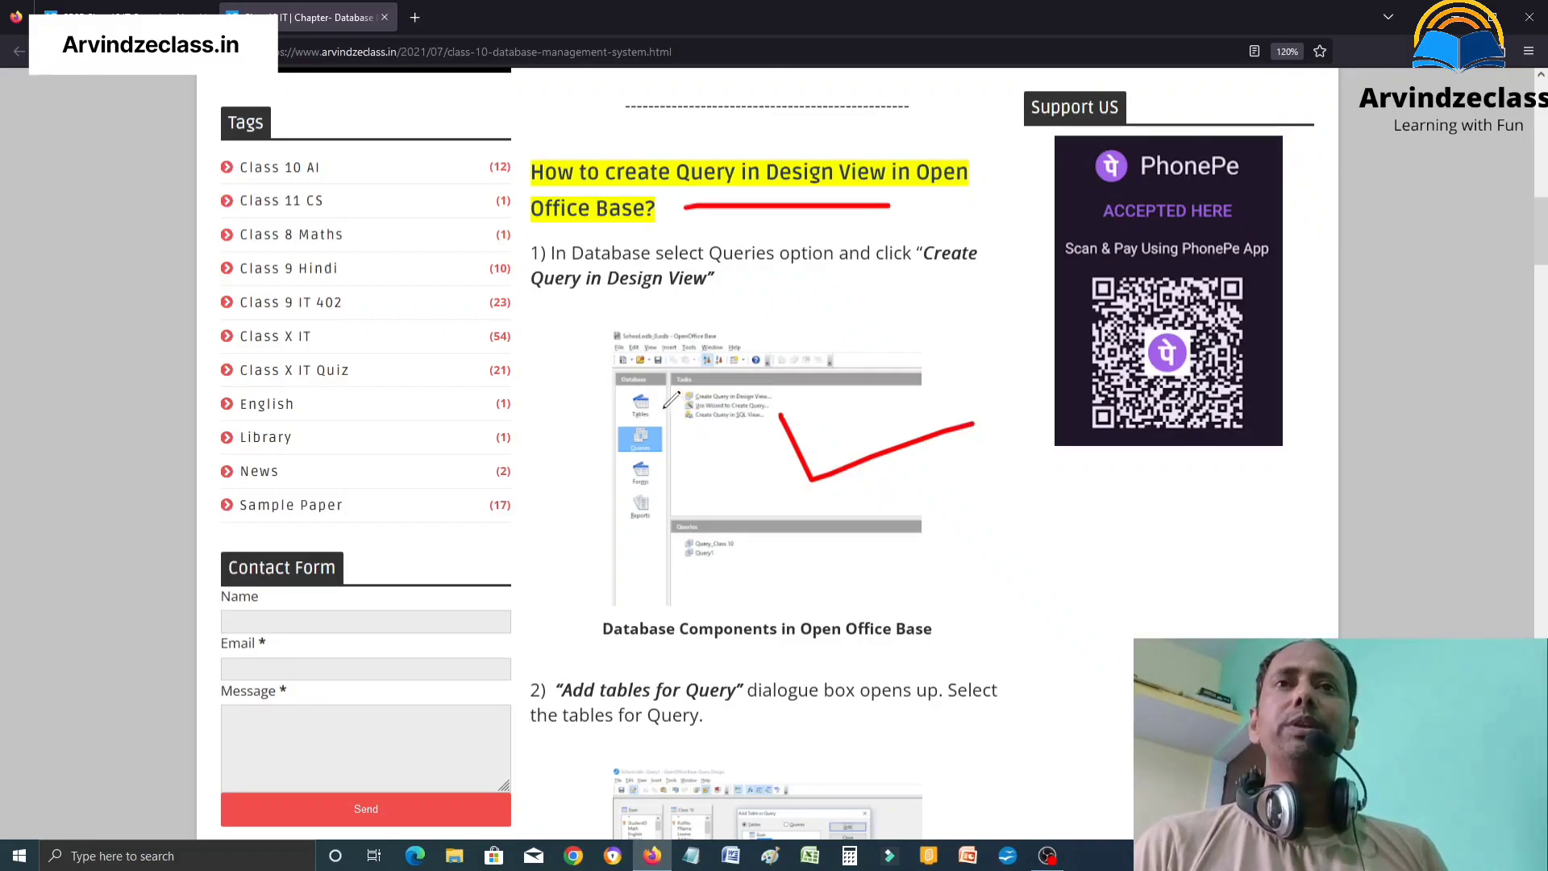
drag(707, 397, 710, 395)
drag(651, 449, 710, 430)
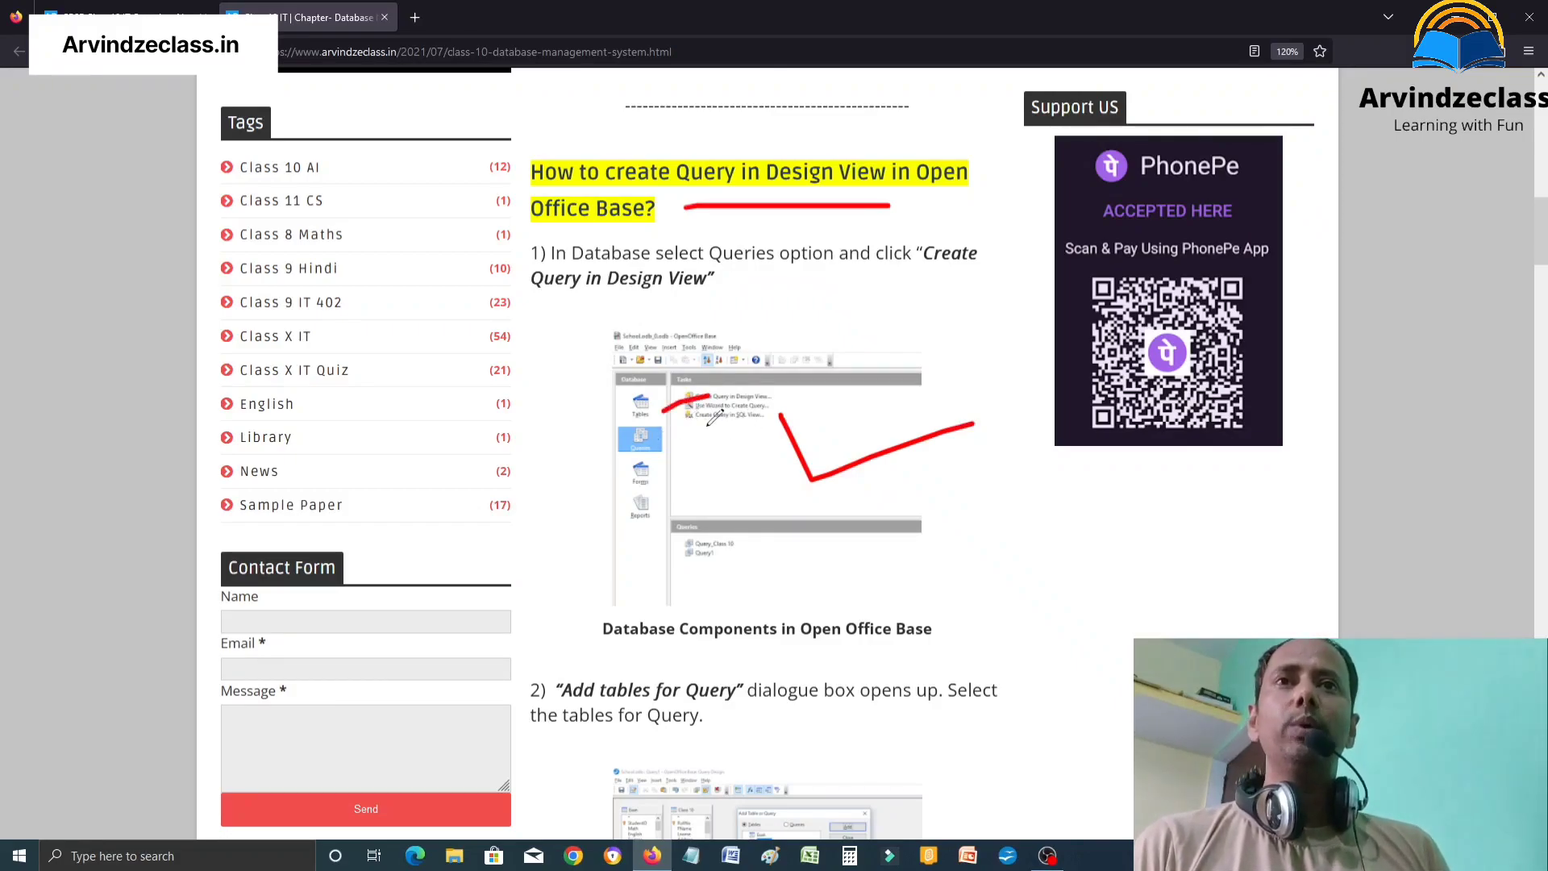
drag(663, 479, 690, 469)
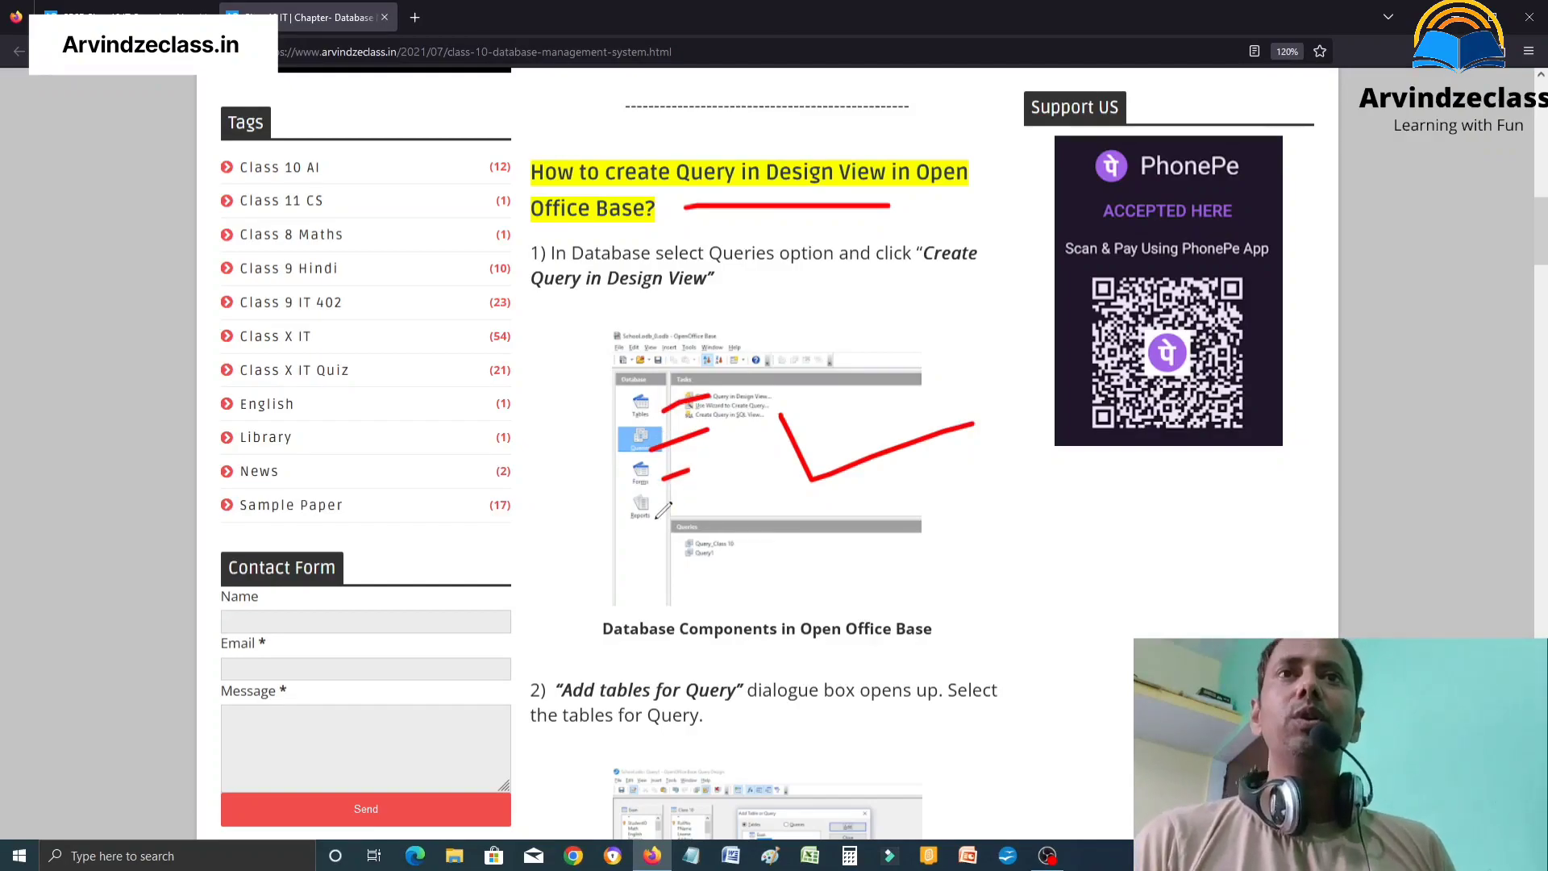
drag(651, 523, 710, 508)
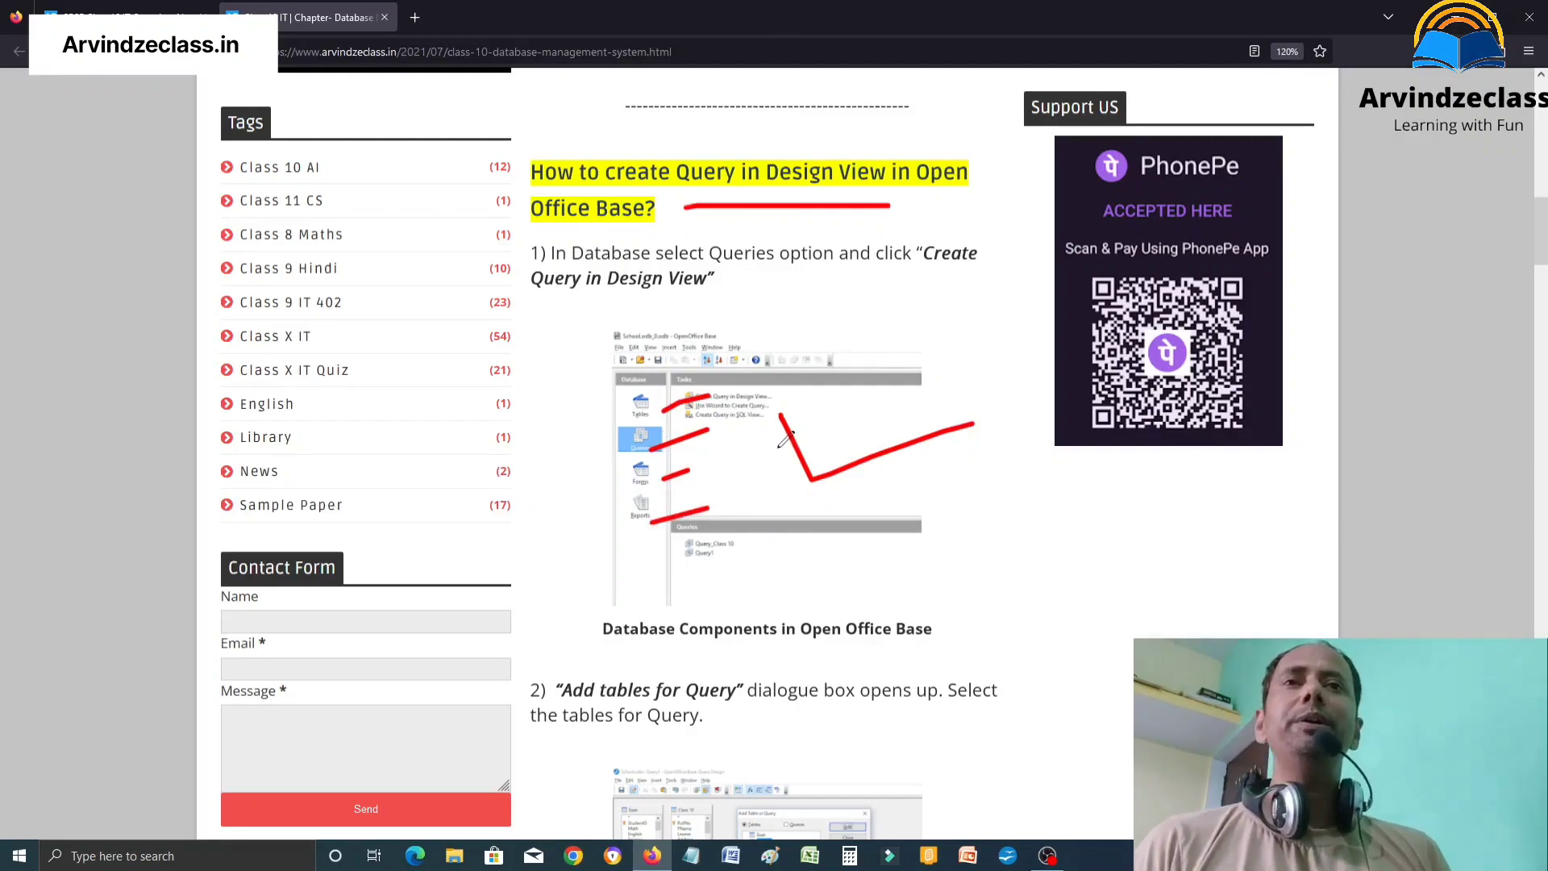
Draw a tick mark over the Add Tables dialog in the picture for instruction 2.
scroll(784, 440, down, 2)
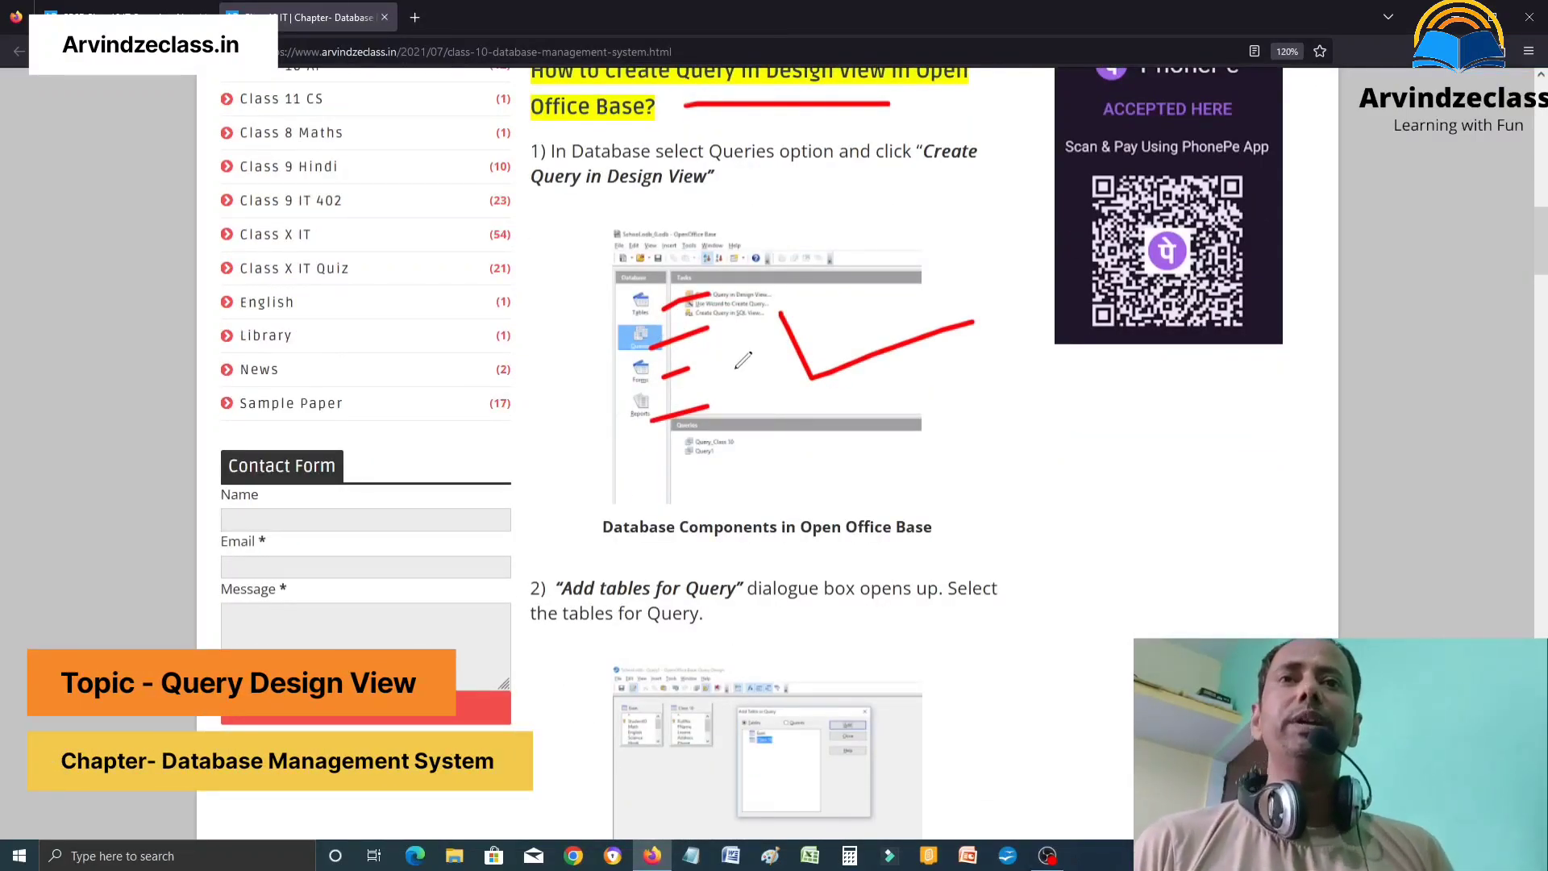
scroll(743, 361, down, 6)
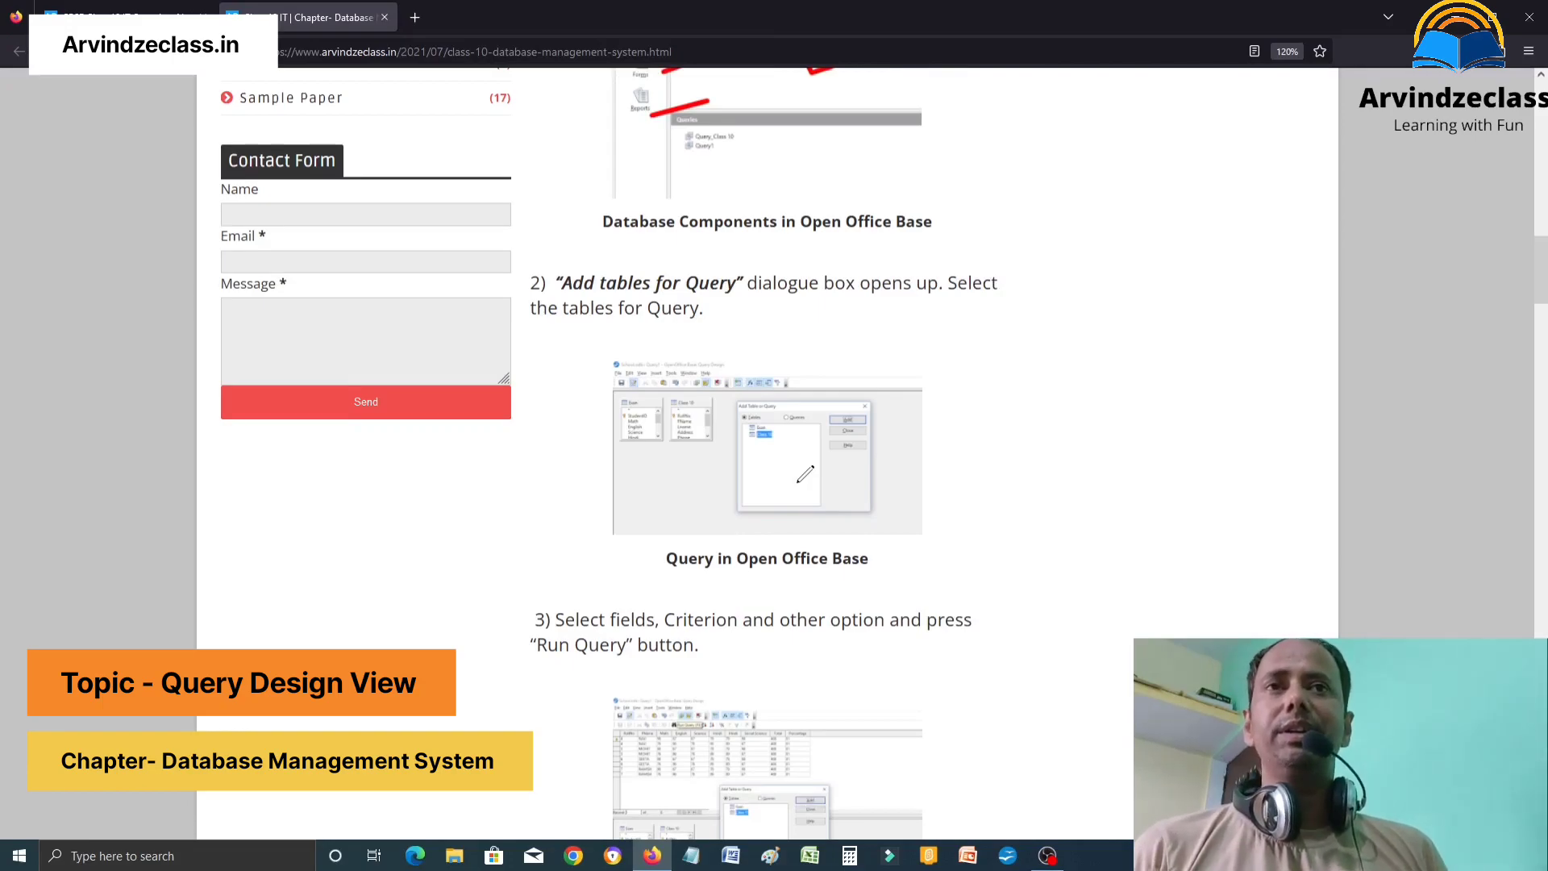
mouse_move(801, 461)
mouse_down()
mouse_move(828, 497)
mouse_move(949, 445)
mouse_up()
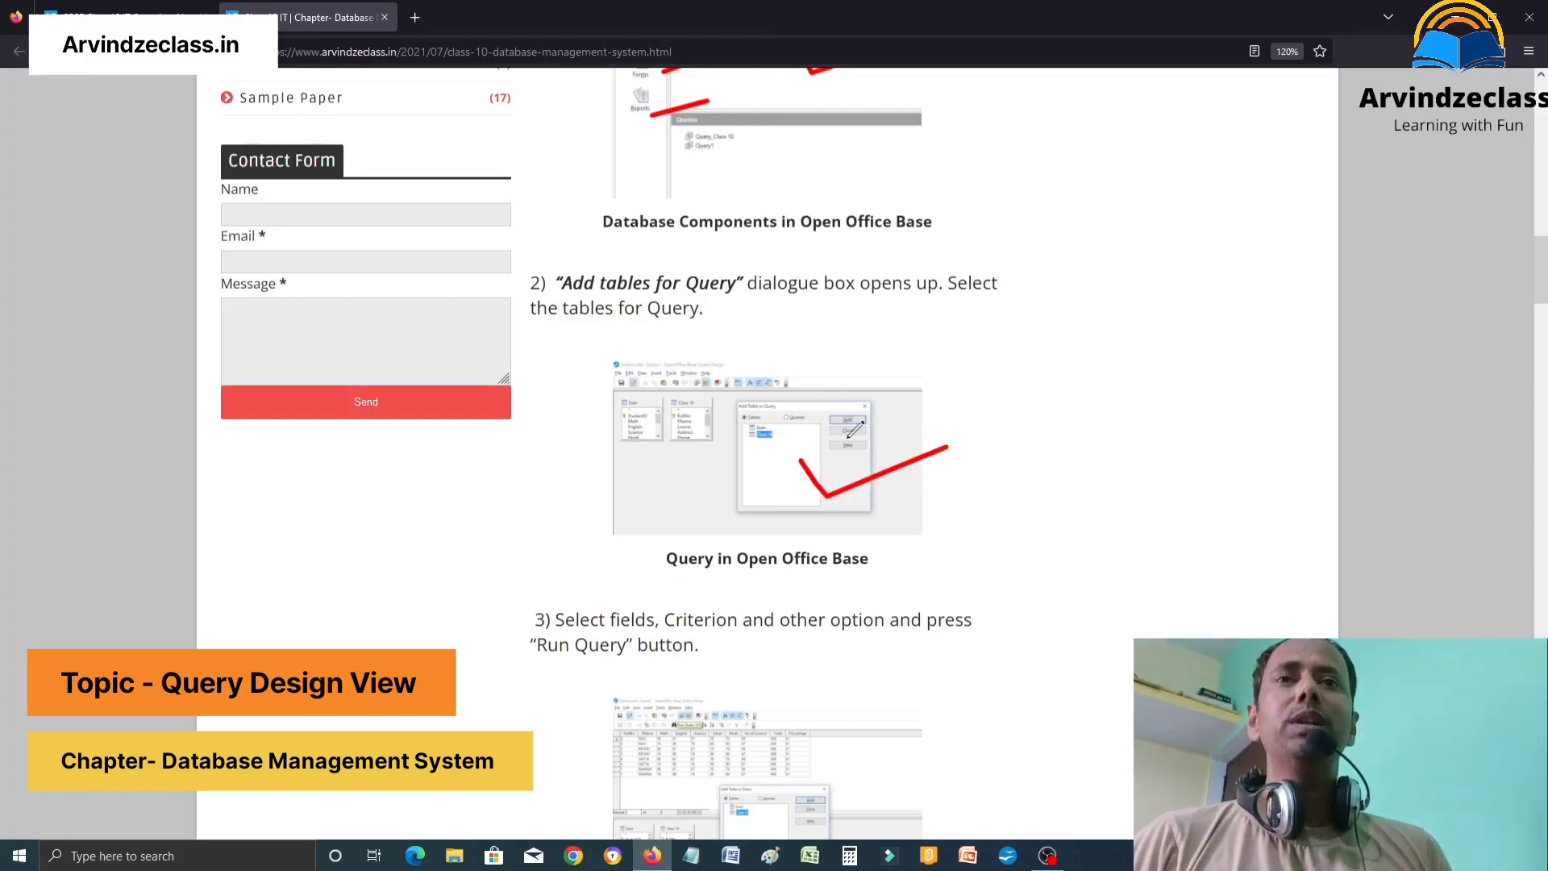
Draw a tick mark on the query picture under instruction 3 and another on the picture under instruction 4.
scroll(854, 432, down, 4)
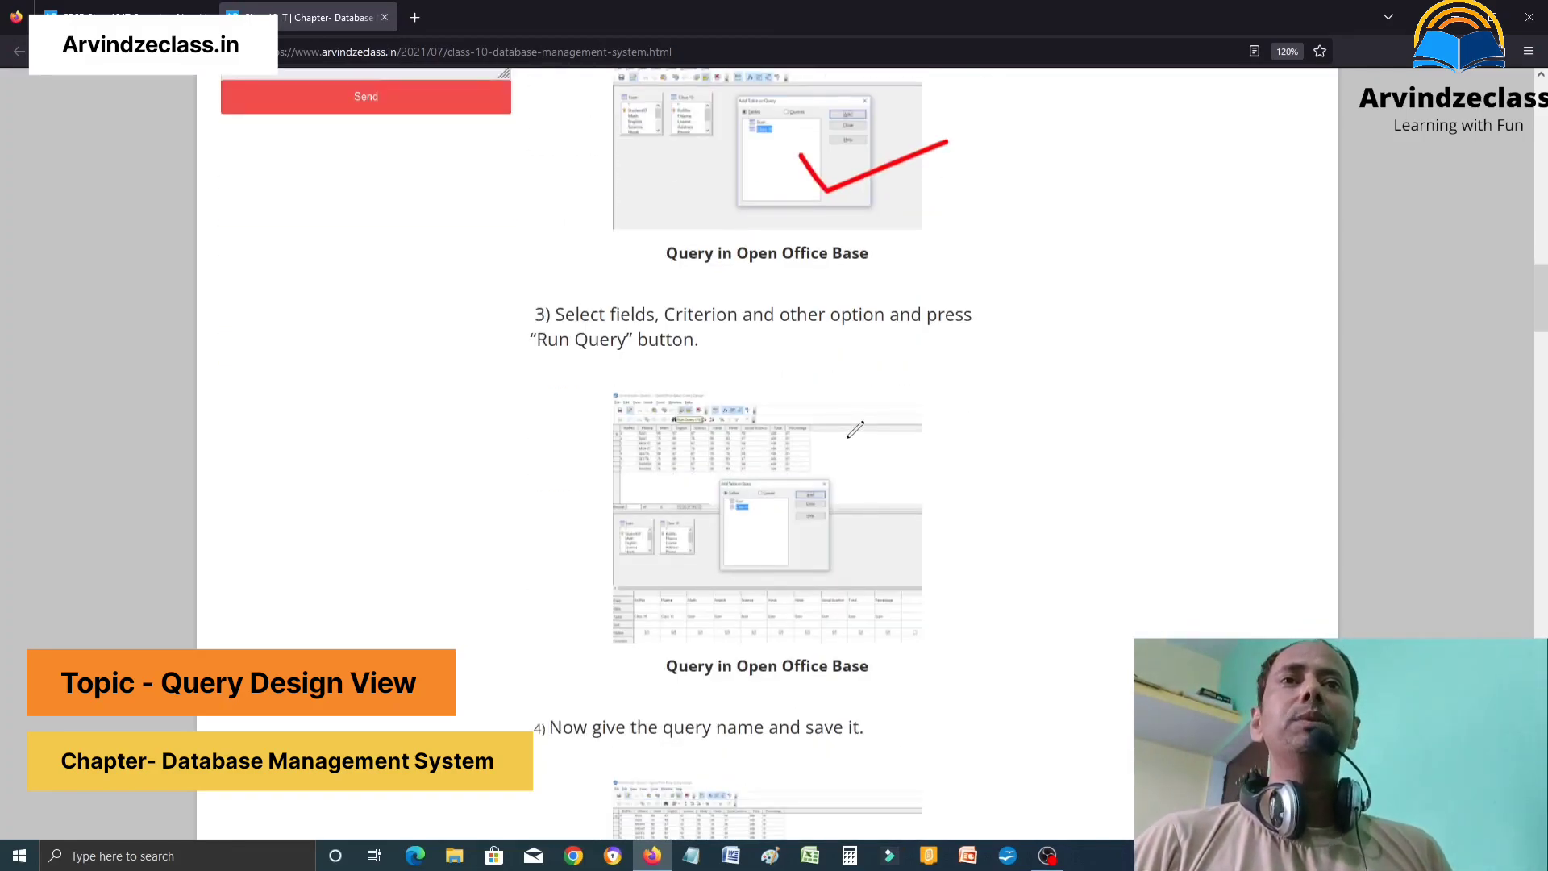
scroll(854, 430, down, 3)
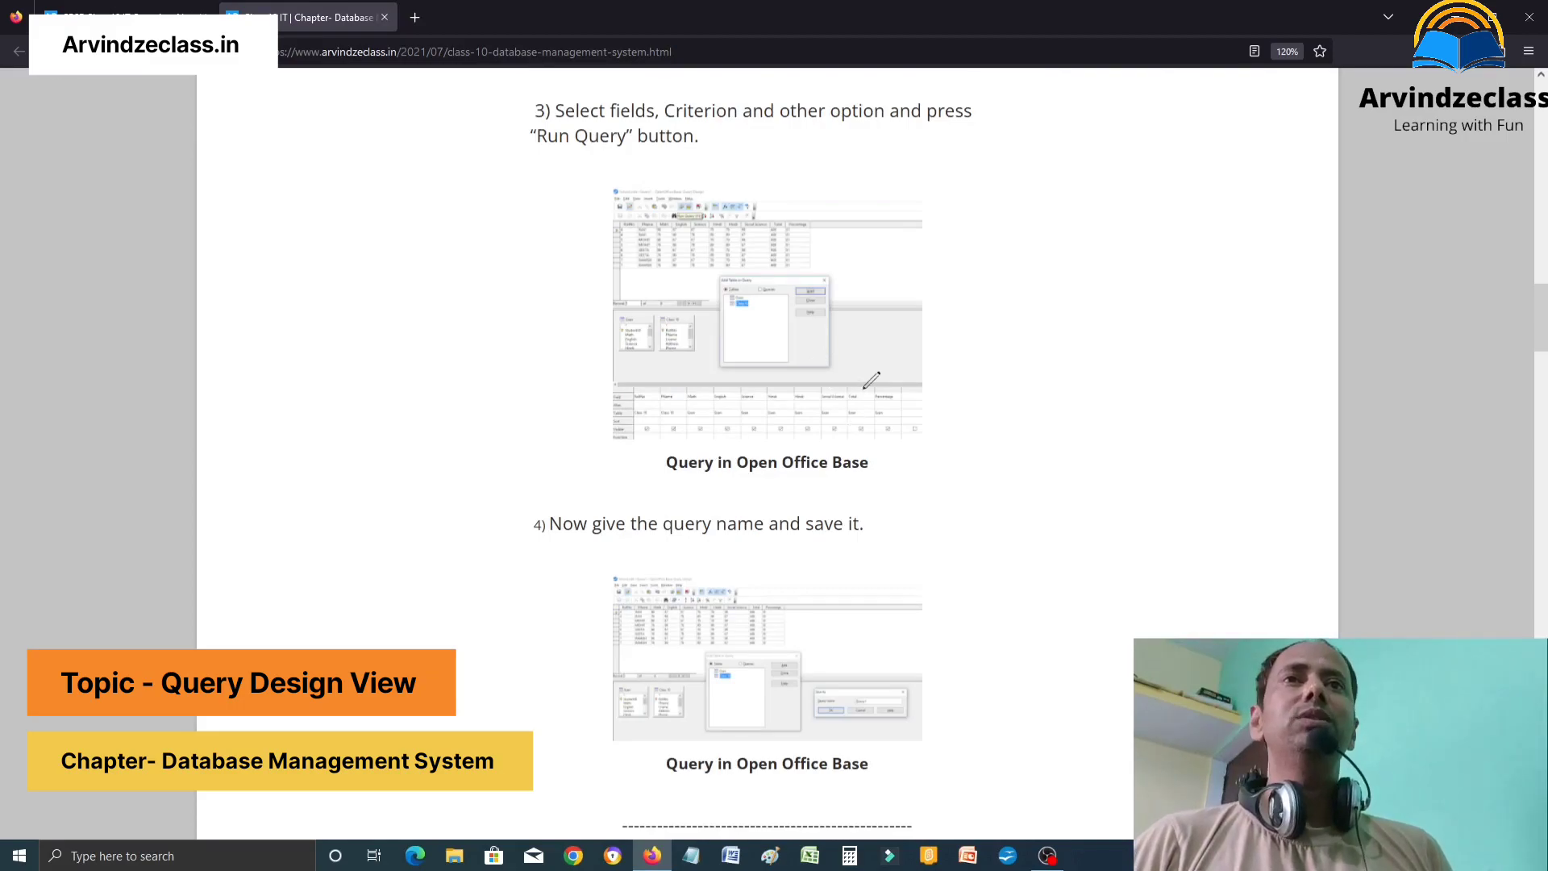
drag(829, 392, 967, 347)
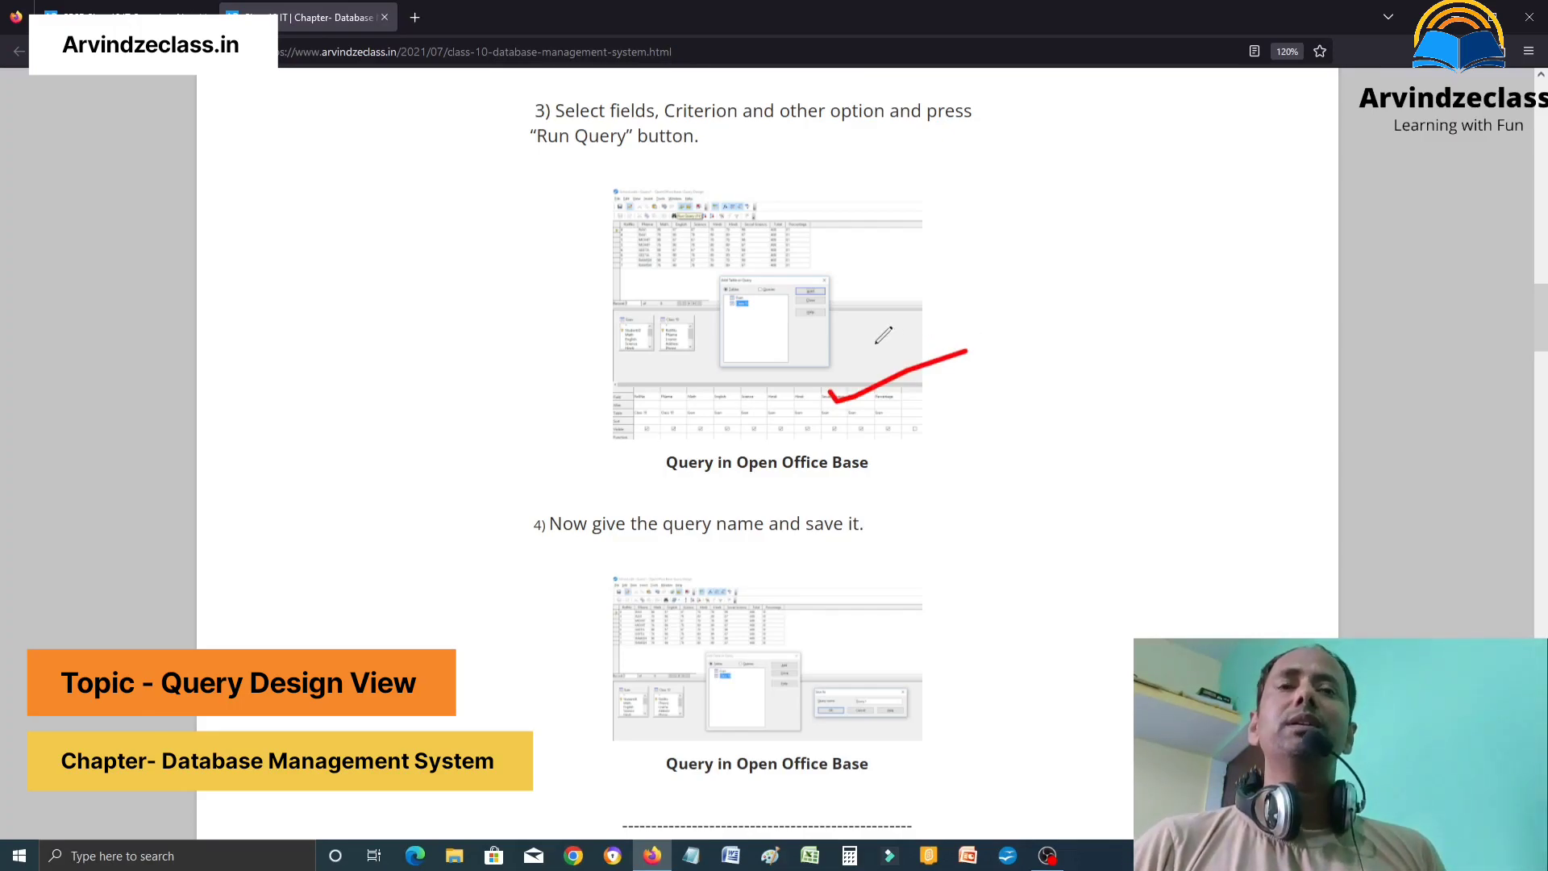
scroll(869, 315, down, 3)
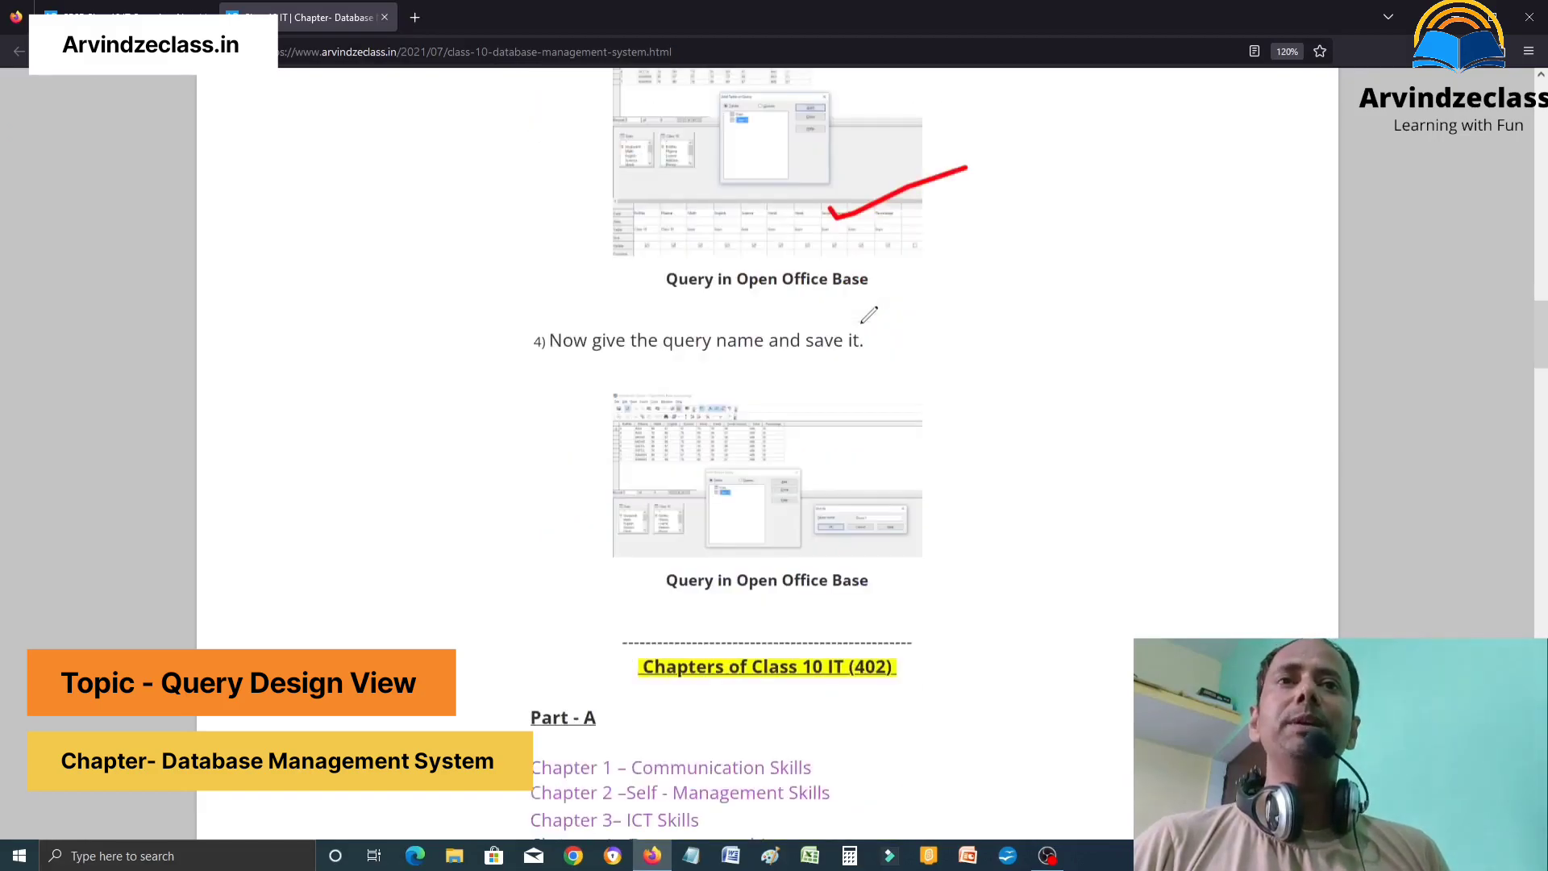
mouse_move(784, 429)
mouse_down()
mouse_move(820, 466)
mouse_move(938, 415)
mouse_up()
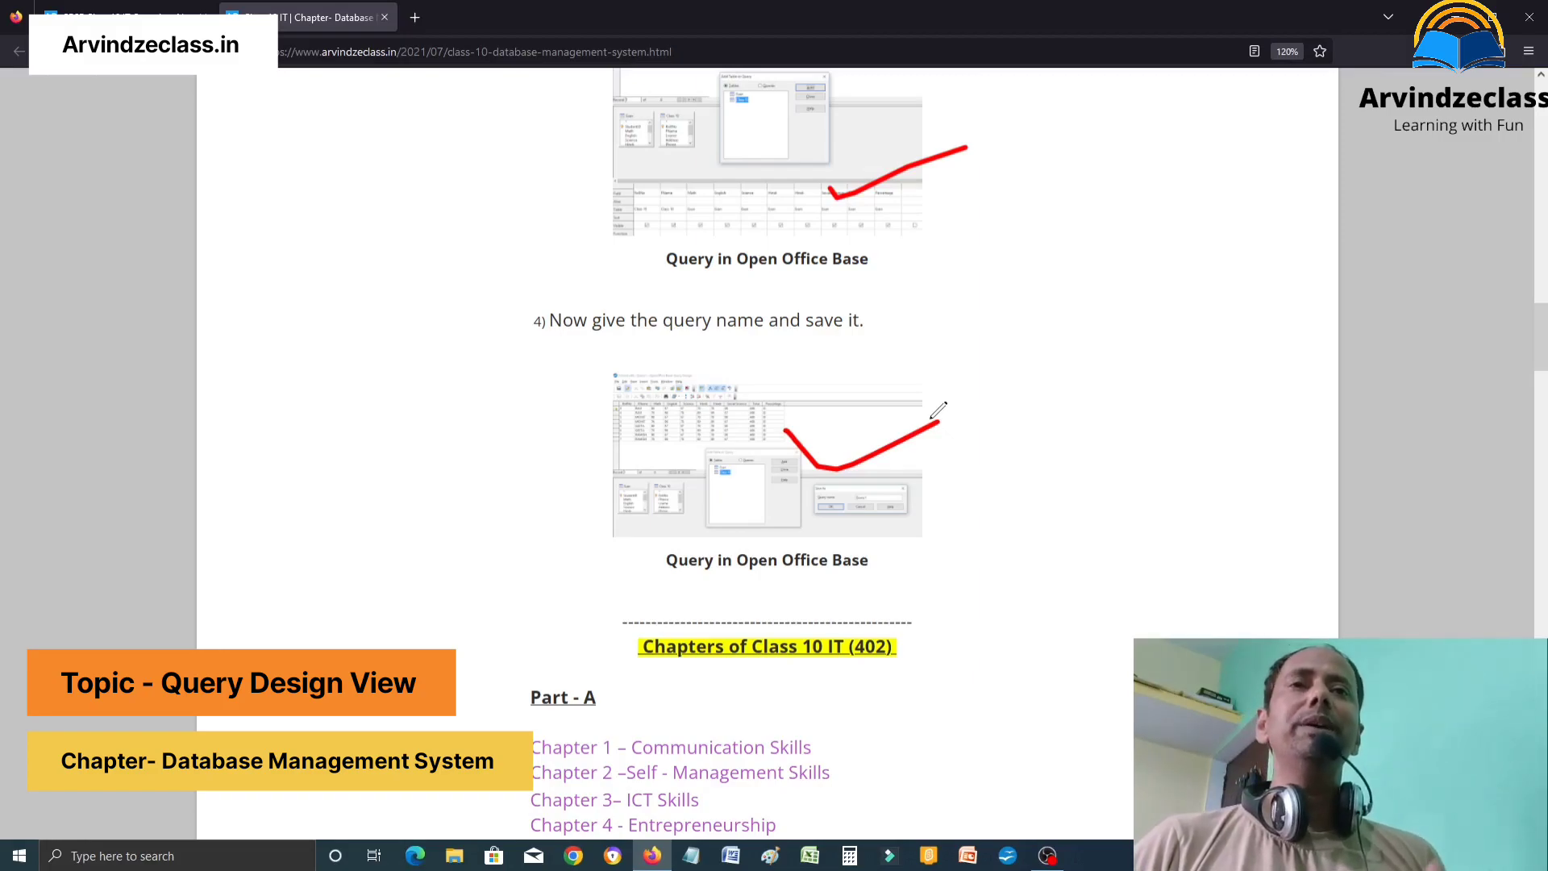
scroll(761, 613, down, 3)
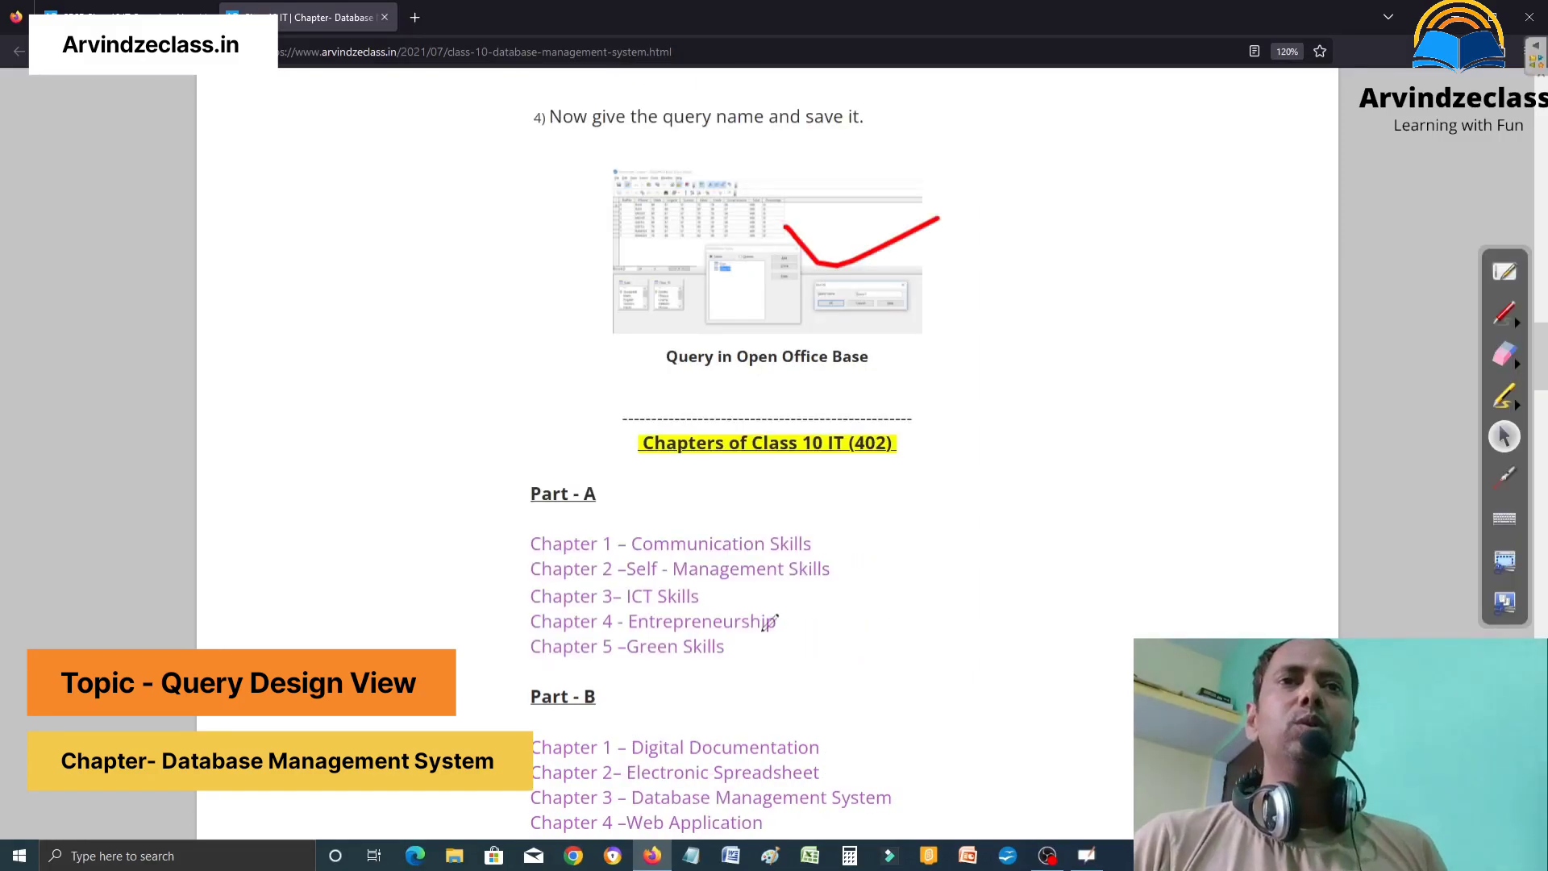
Switch to OpenOffice and open the recent database D:\School.odb.
click(1010, 857)
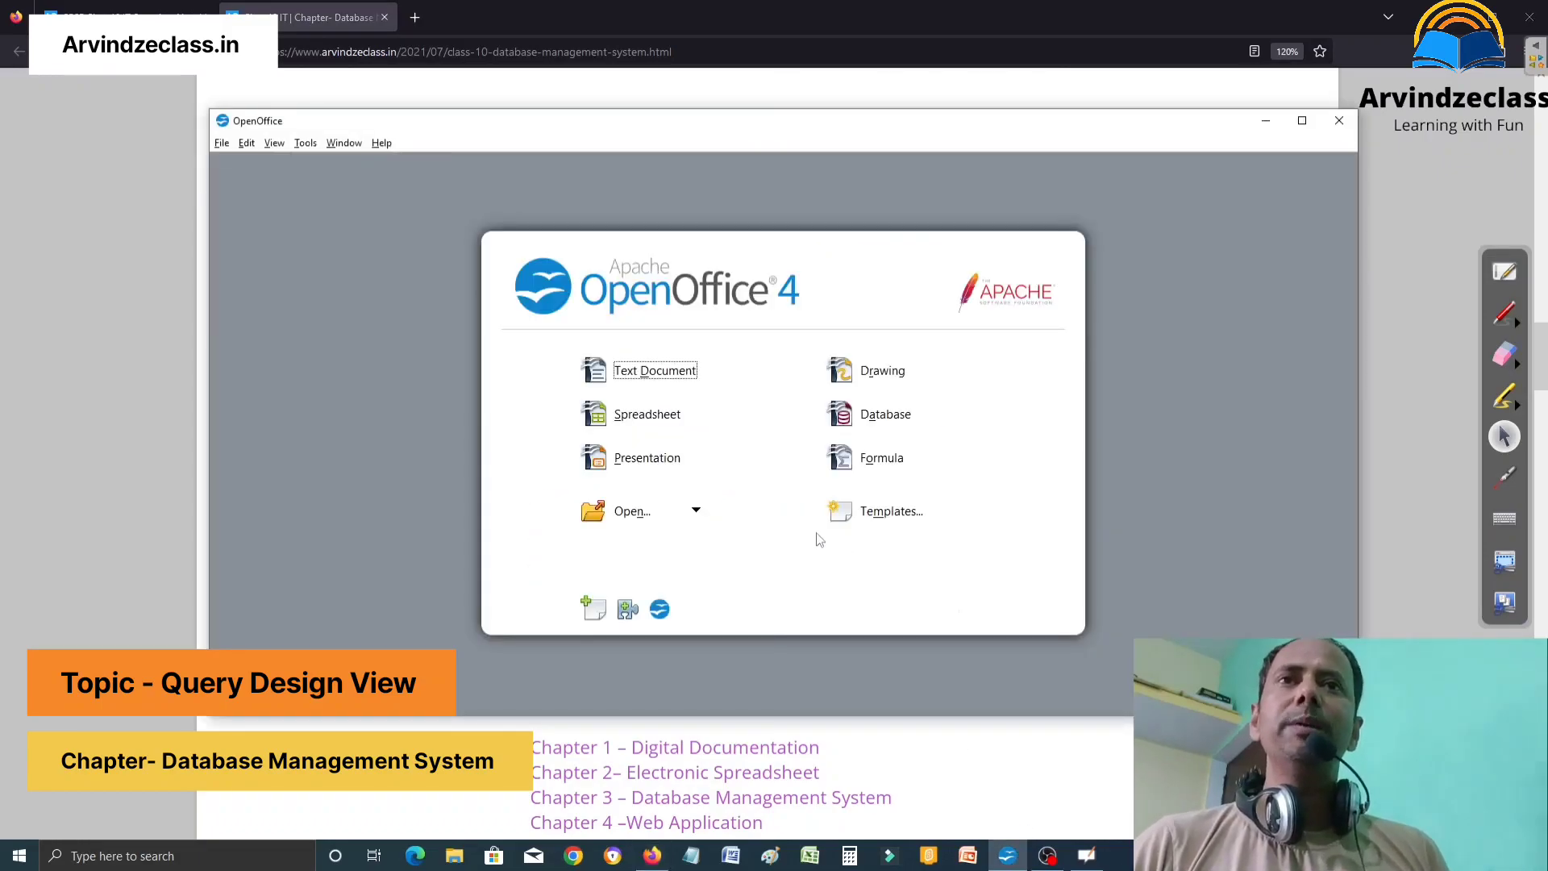
click(696, 512)
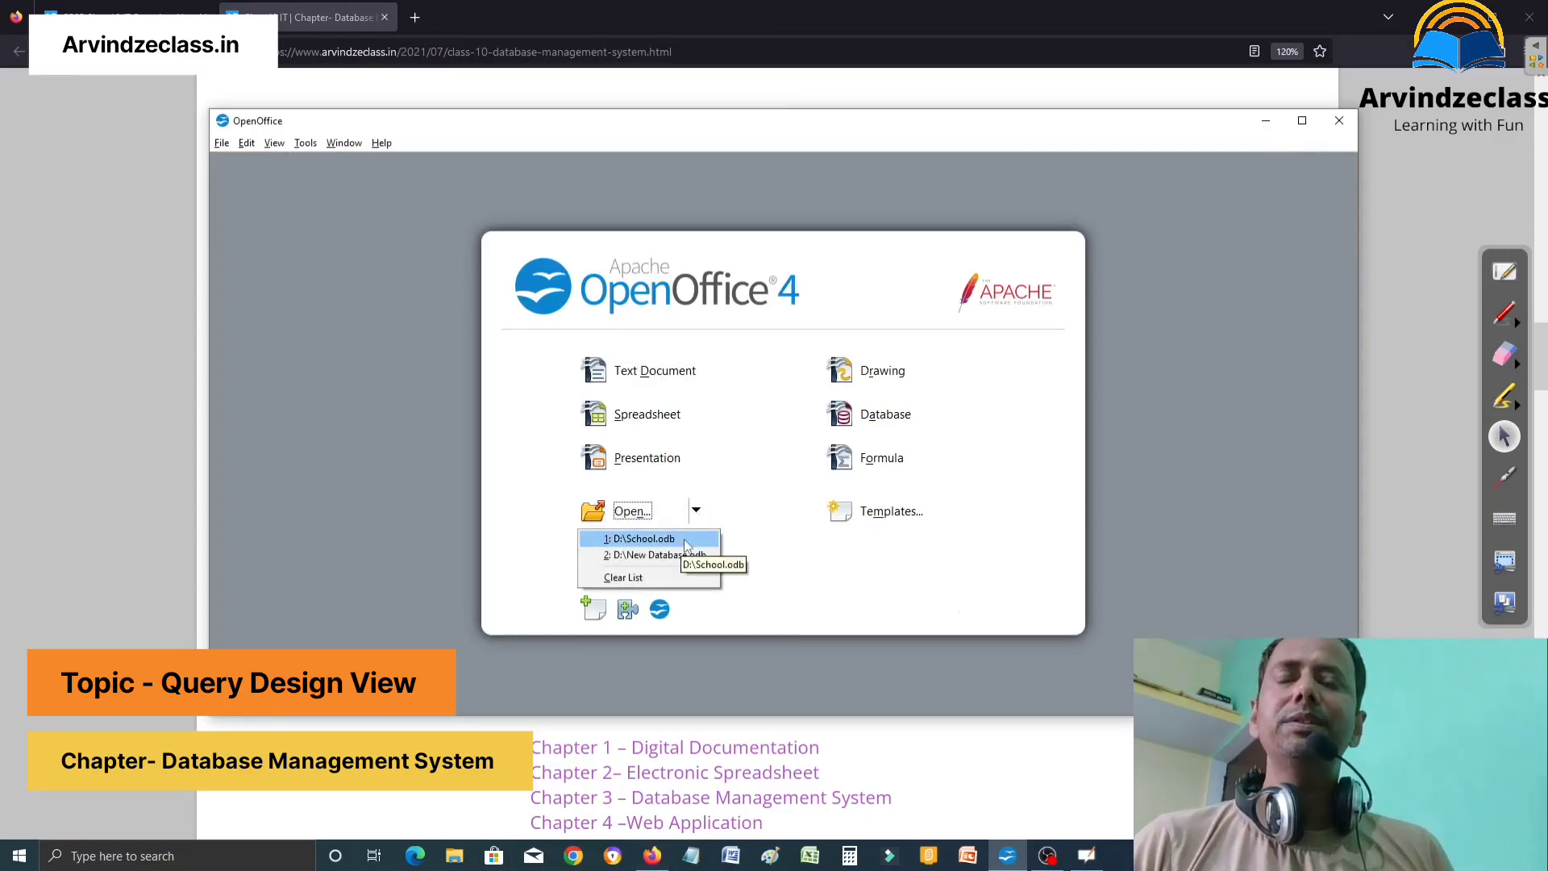
click(687, 539)
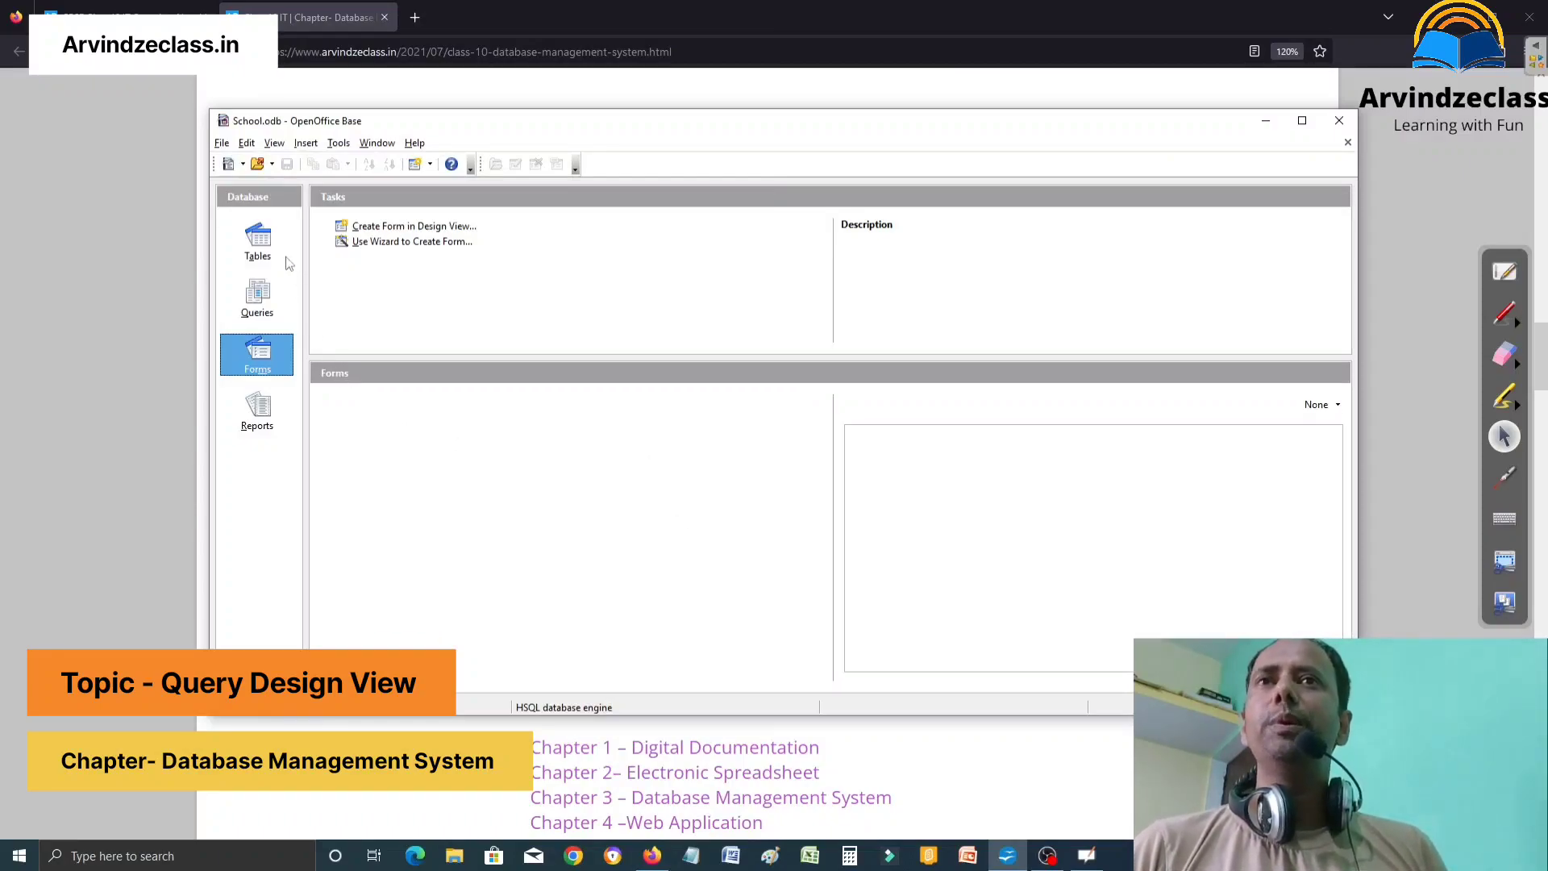
Draw a red tick mark beside each of Tables, Queries, Forms and Reports, and an arc around Tables.
click(1500, 322)
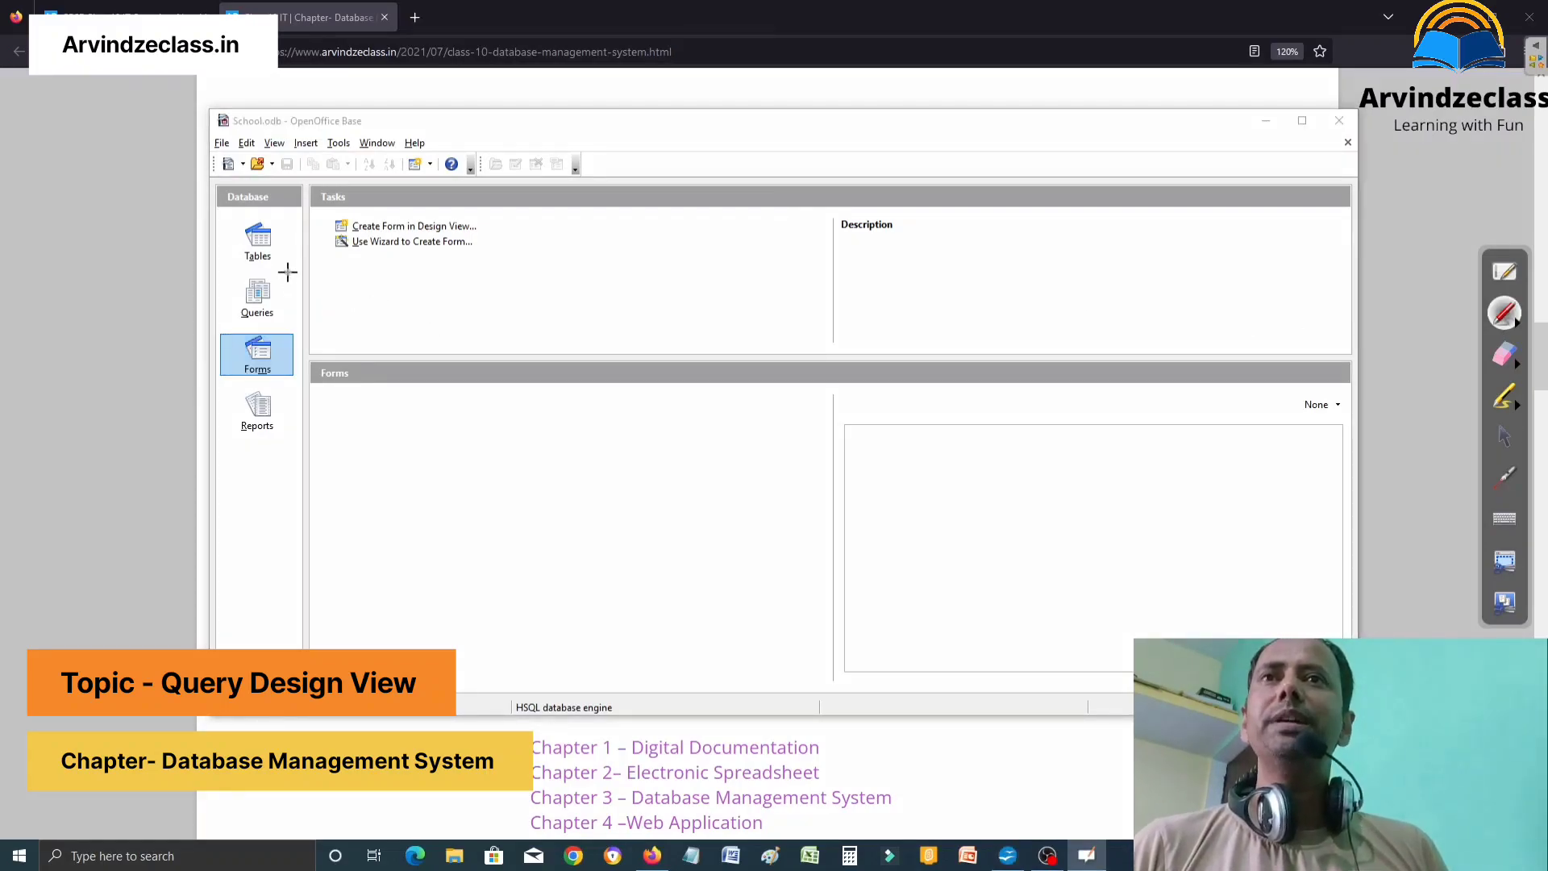
drag(281, 259, 325, 255)
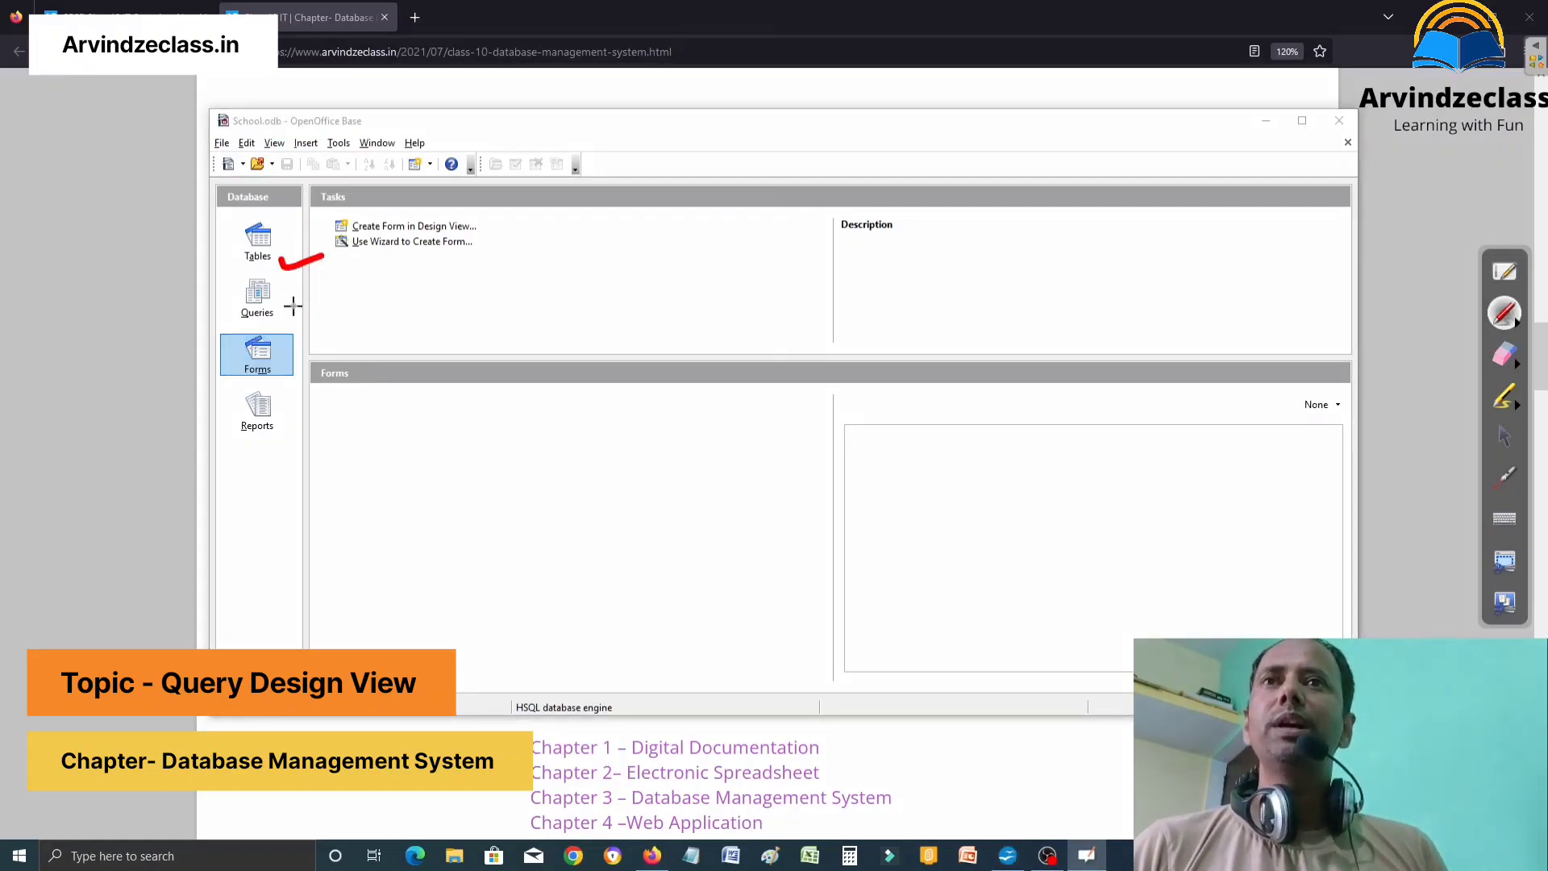
drag(299, 316, 344, 305)
drag(315, 394, 355, 376)
mouse_move(279, 436)
mouse_down()
mouse_move(292, 453)
mouse_move(353, 437)
mouse_up()
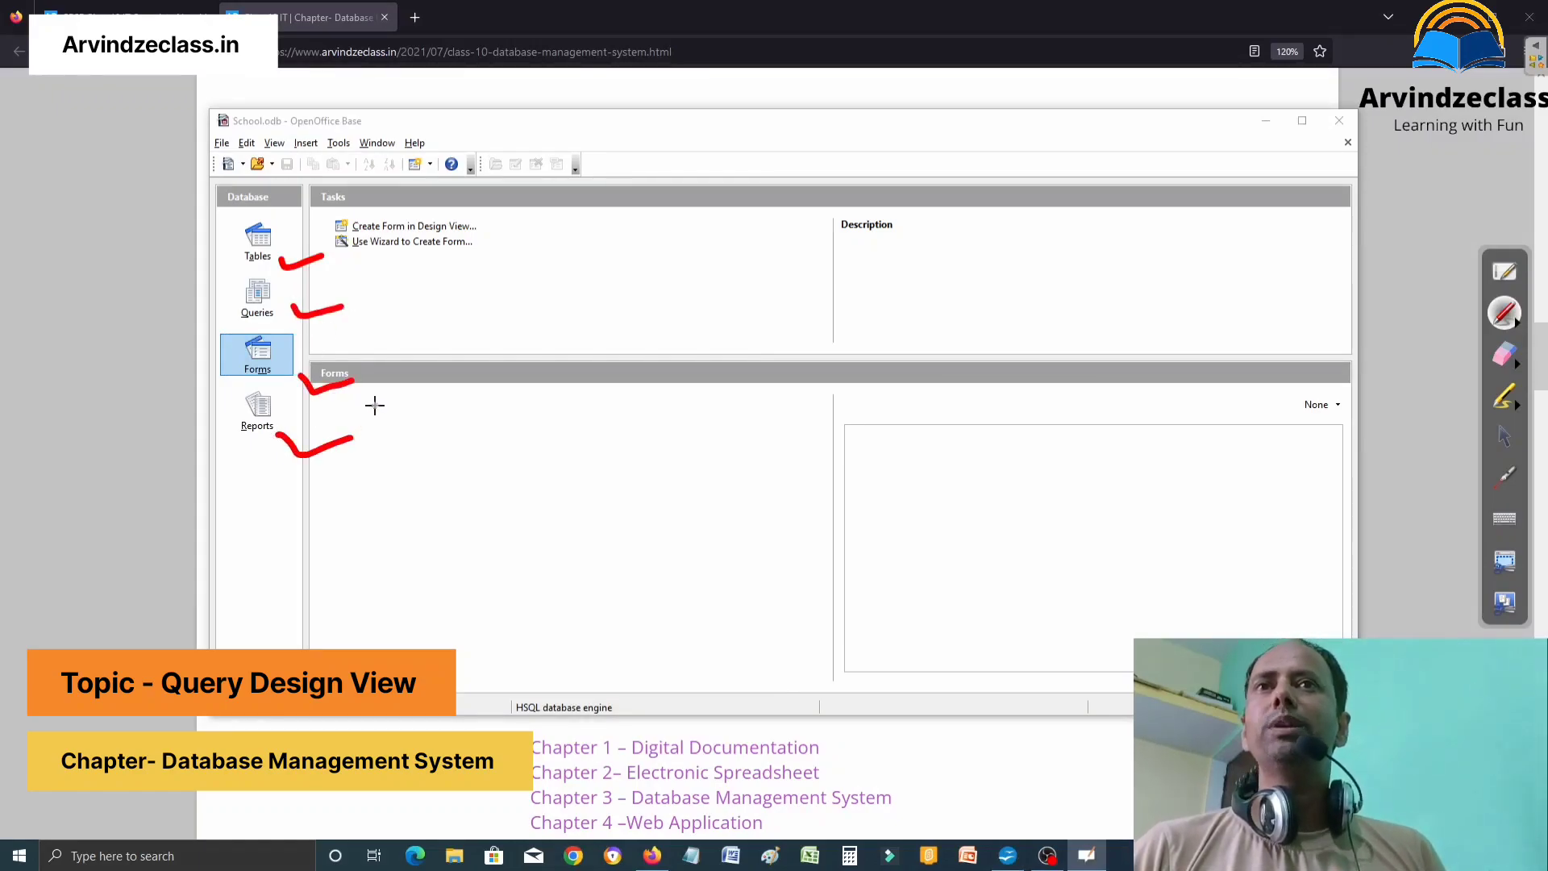
mouse_move(307, 226)
mouse_down()
mouse_move(297, 206)
mouse_move(246, 196)
mouse_up()
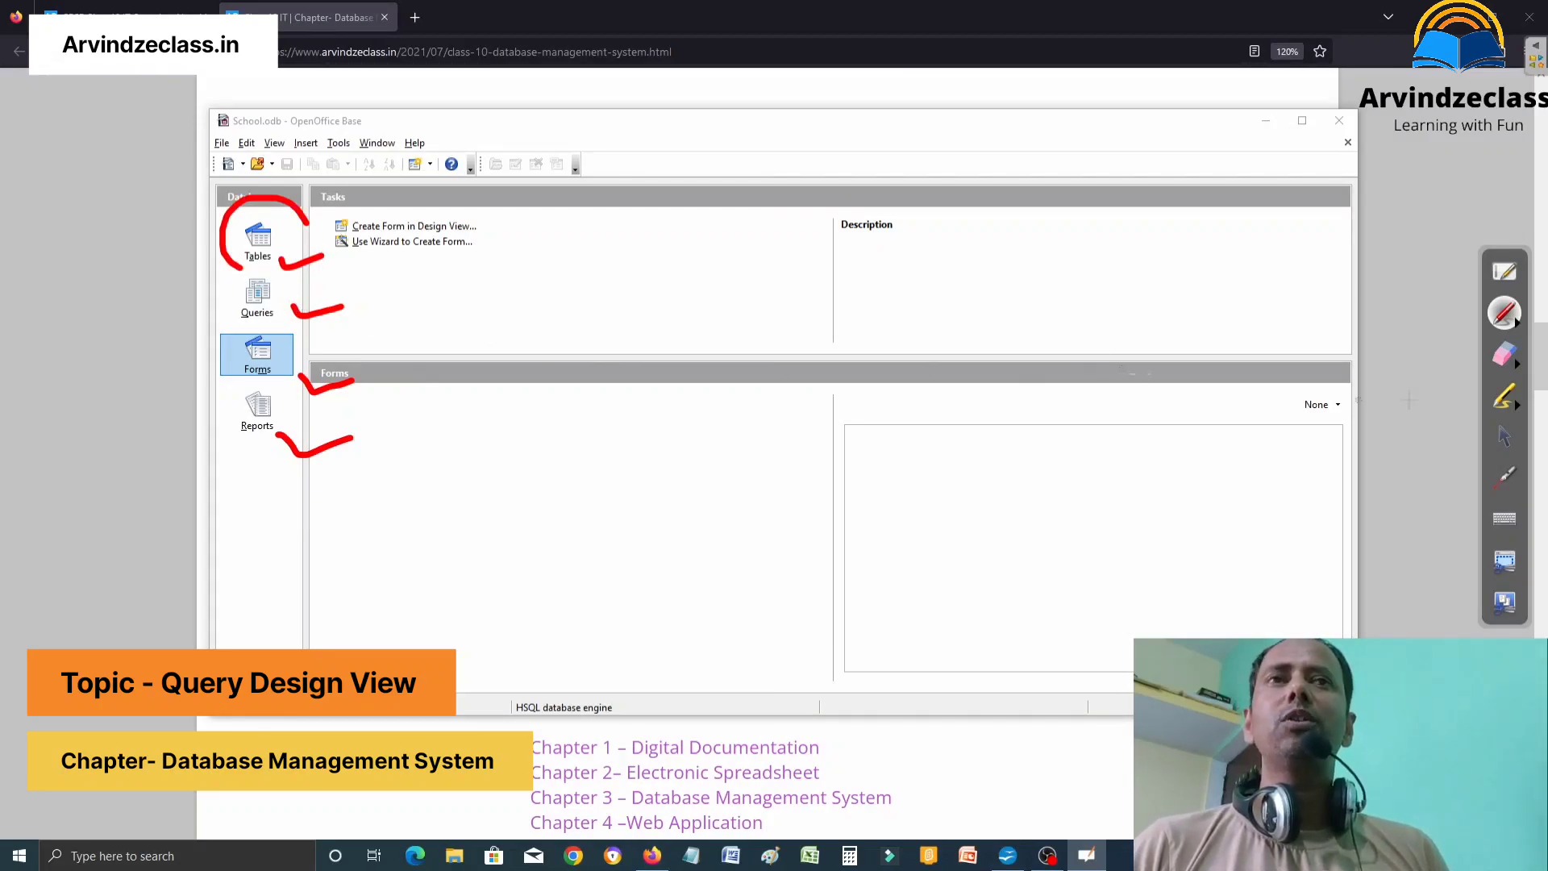
Erase all the red marks around the database components and return to the normal pointer.
click(1509, 364)
mouse_move(484, 290)
mouse_down()
mouse_move(258, 232)
mouse_move(286, 354)
mouse_move(379, 474)
mouse_up()
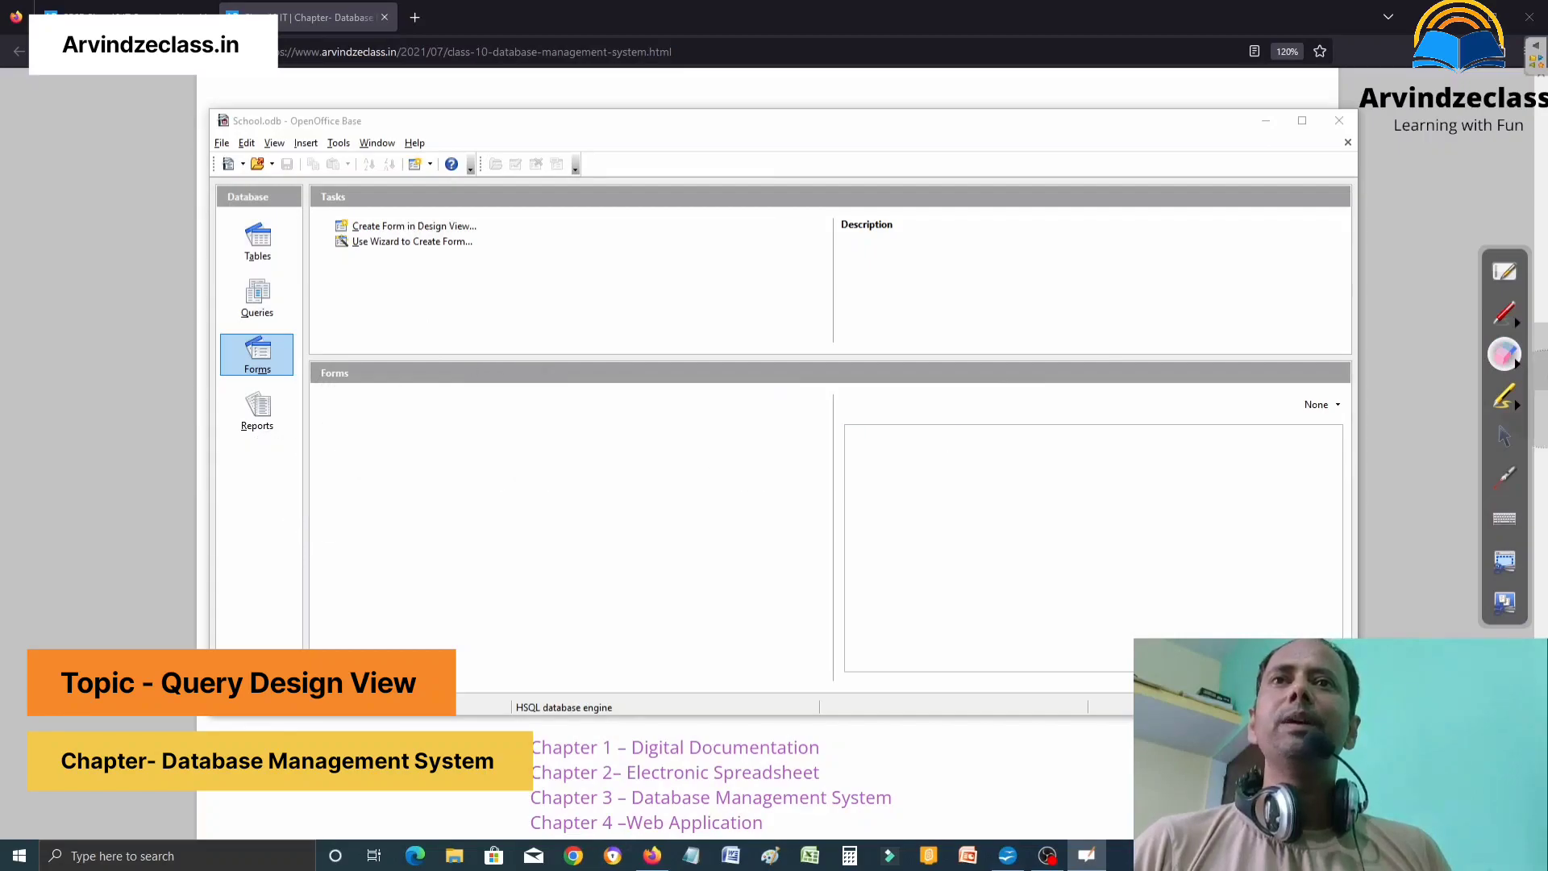
click(1508, 440)
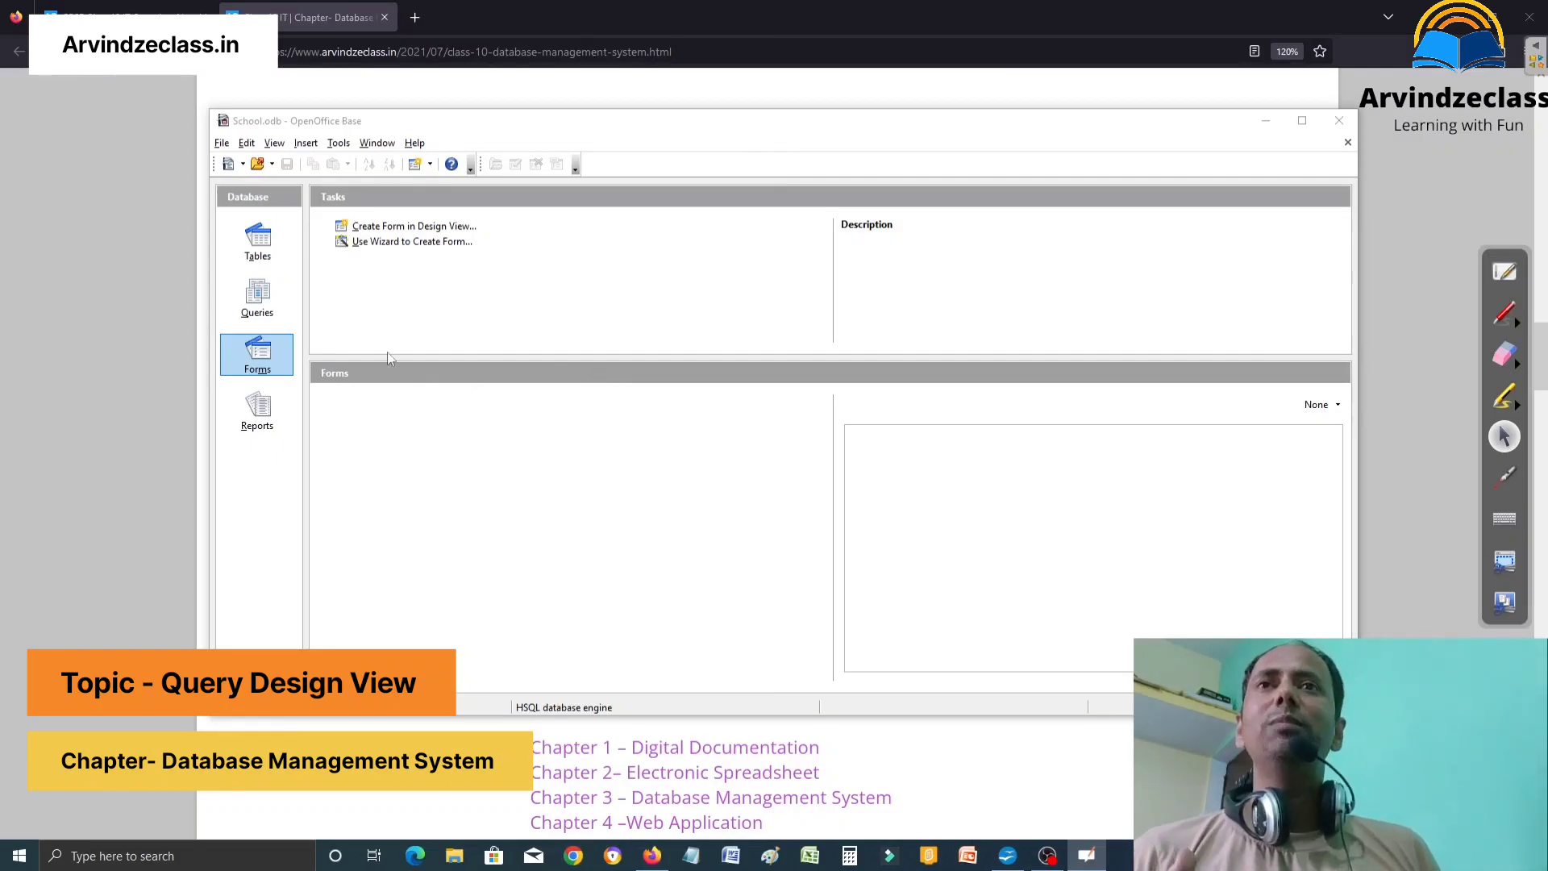
Show the tables of the School database and point out Class 10 and Address by selecting each in turn.
click(263, 253)
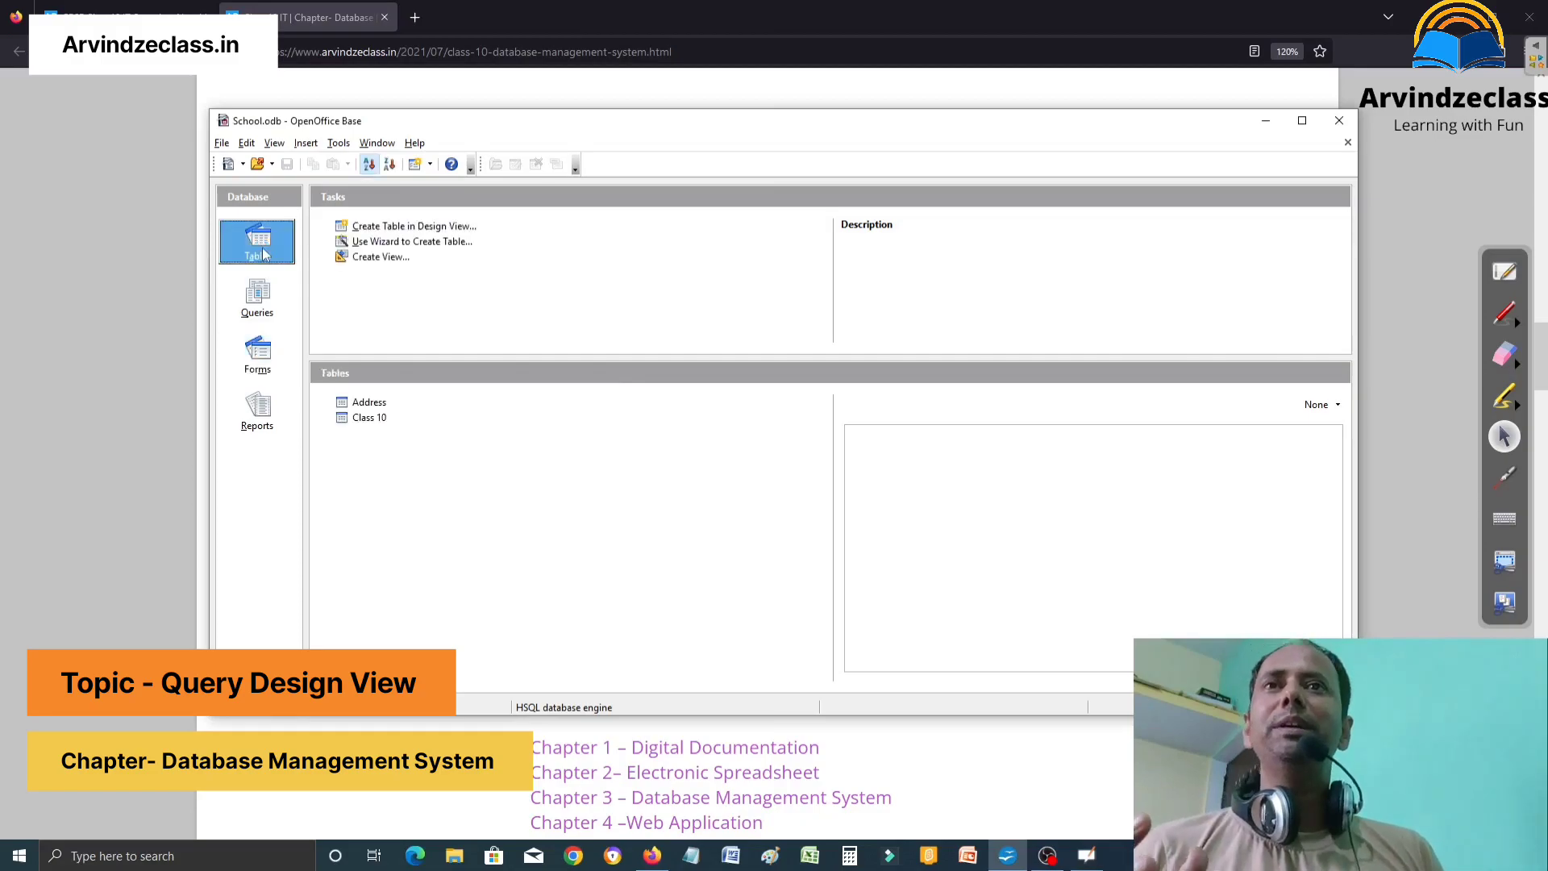
click(378, 422)
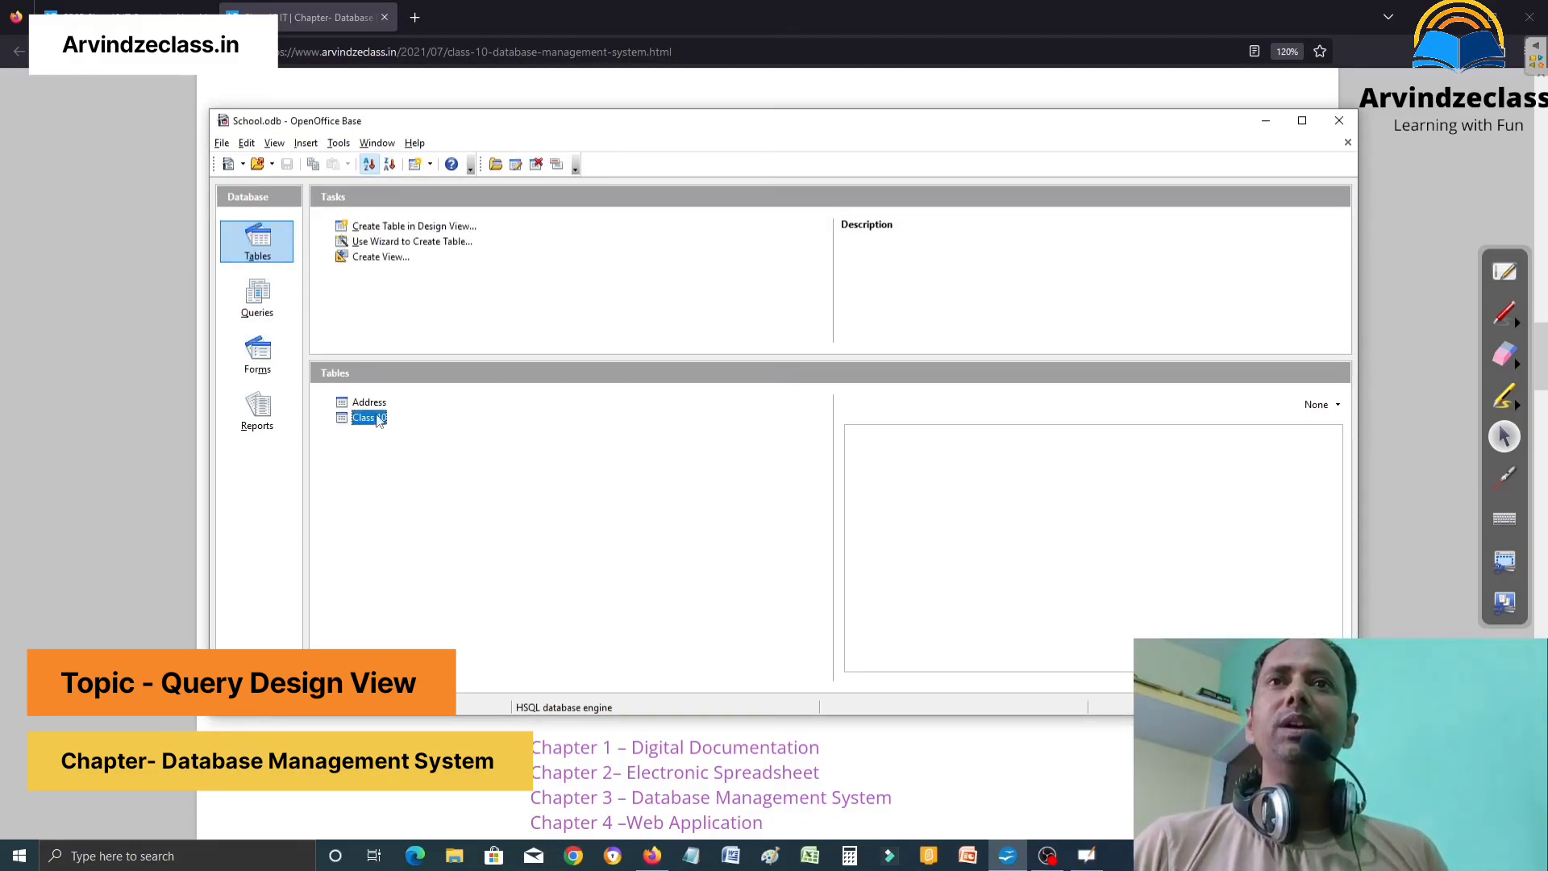
click(376, 407)
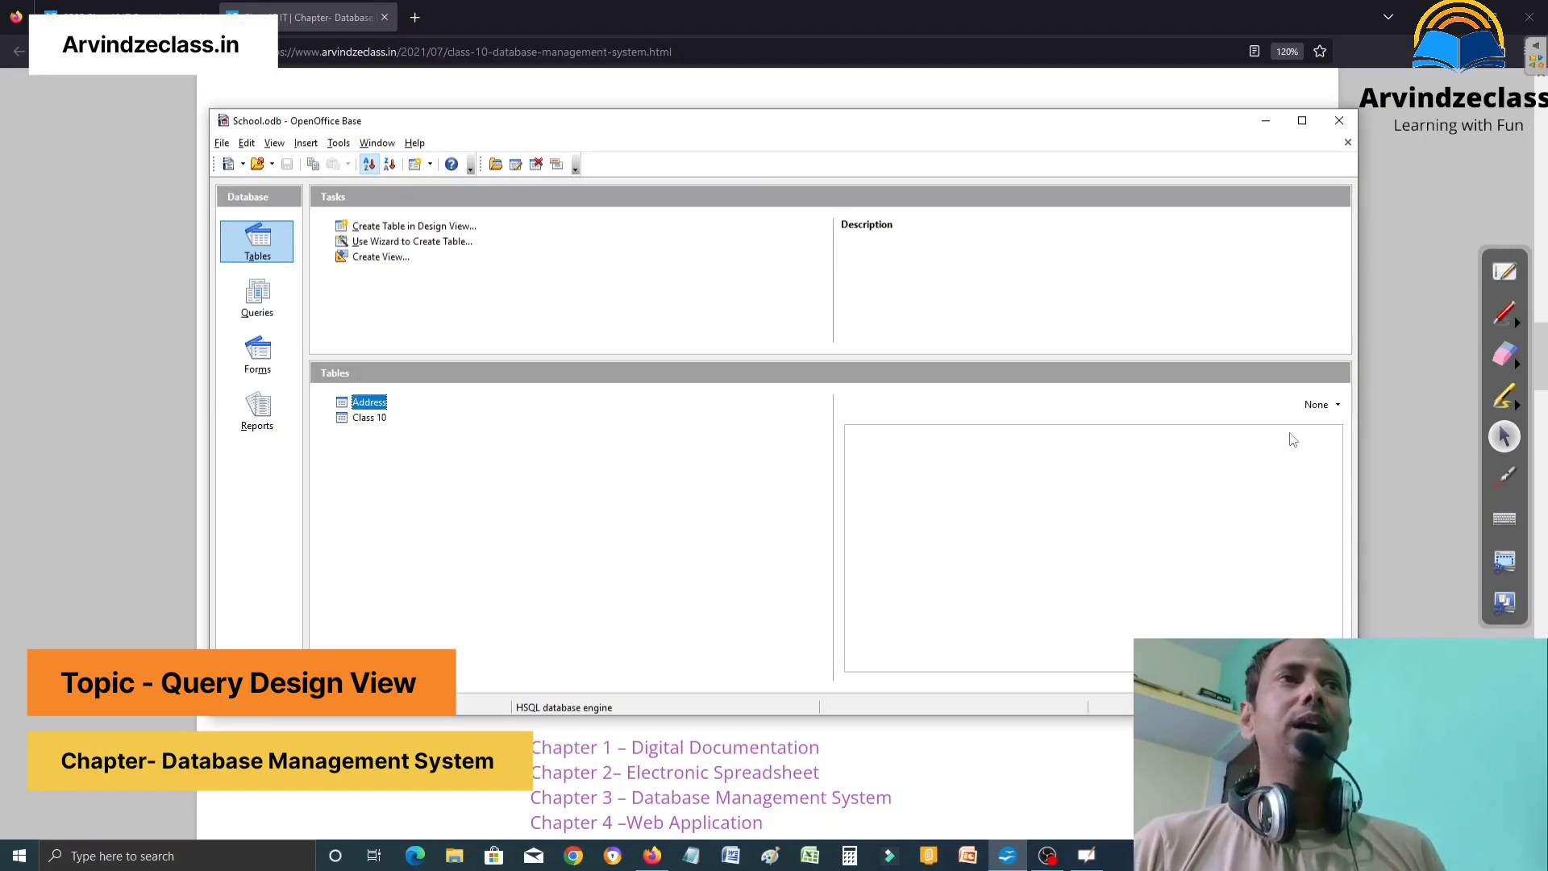
Draw a red curved stroke under the Address and Class 10 table names and return to the normal pointer.
click(1503, 316)
mouse_move(325, 442)
mouse_down()
mouse_move(414, 455)
mouse_move(434, 419)
mouse_up()
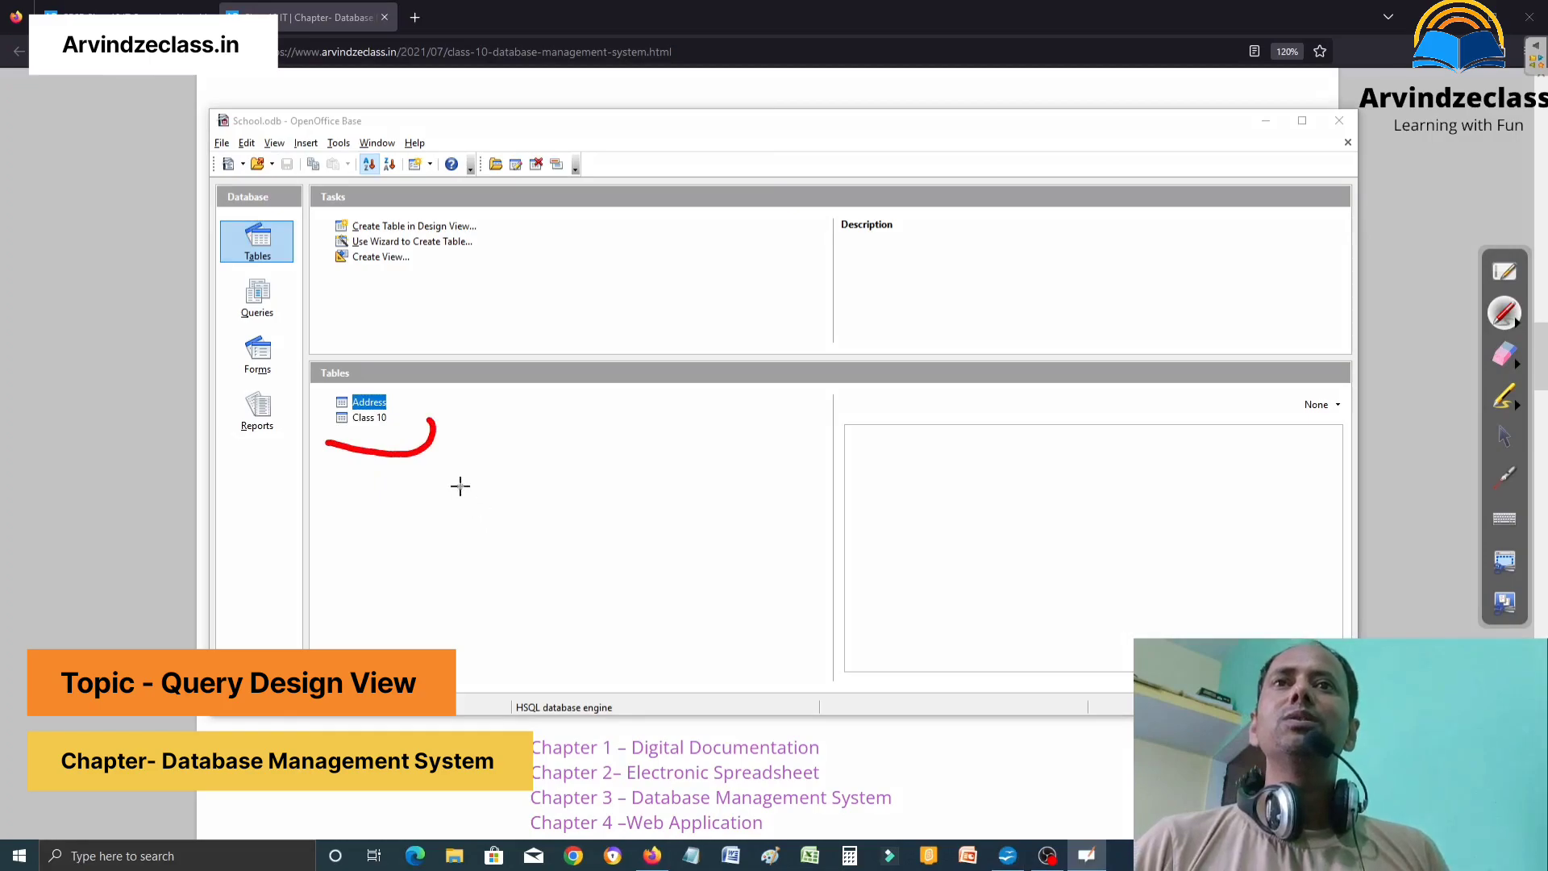
click(1504, 440)
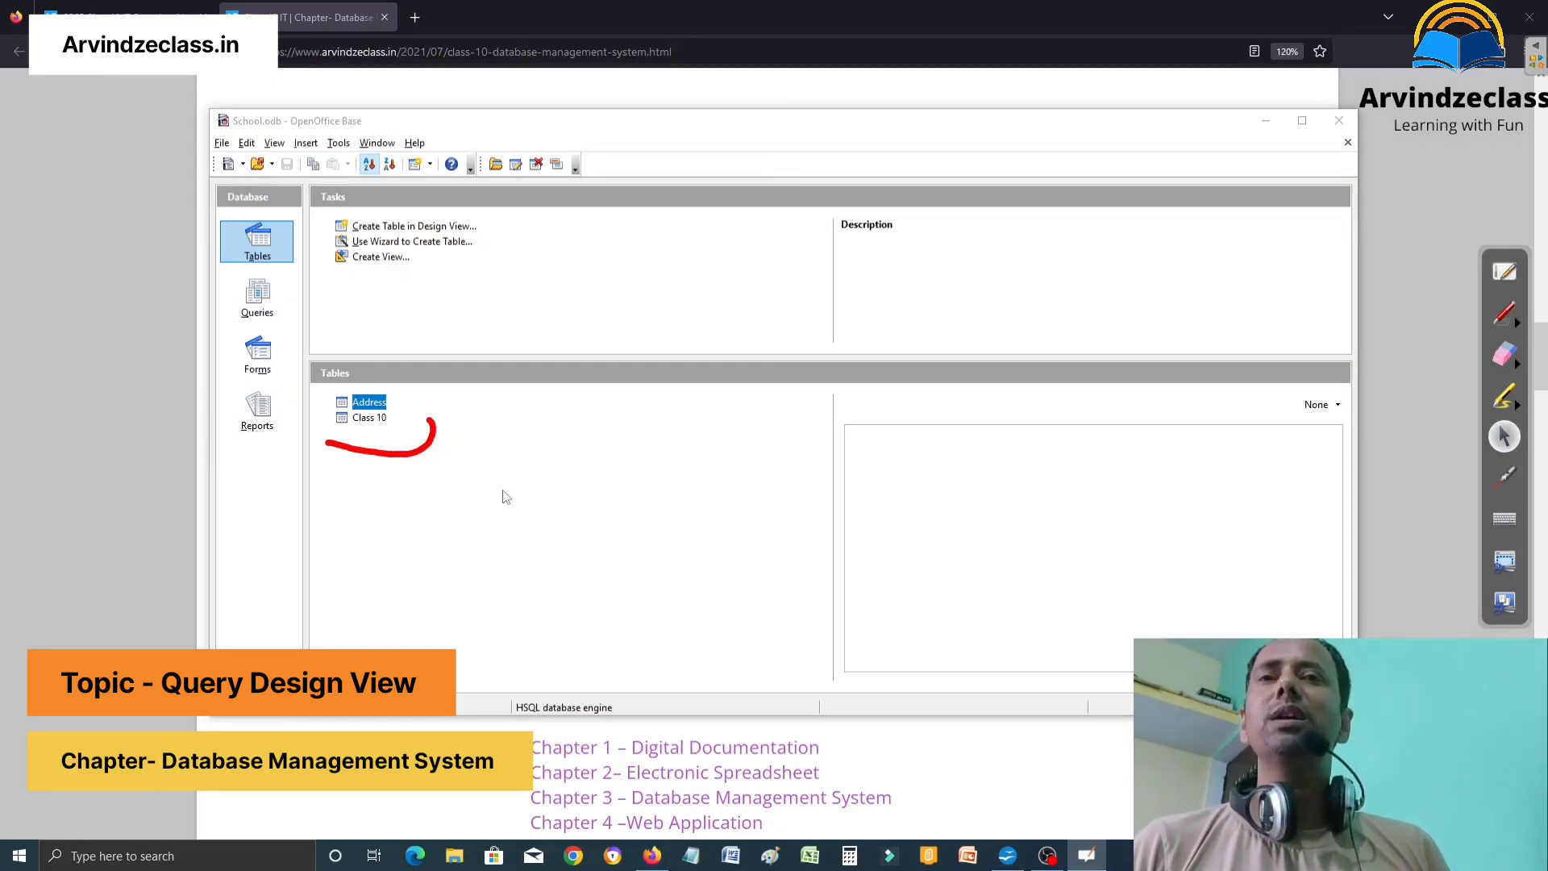
Open the Class 10 table's data and move its window so it overlaps the School database window.
click(379, 419)
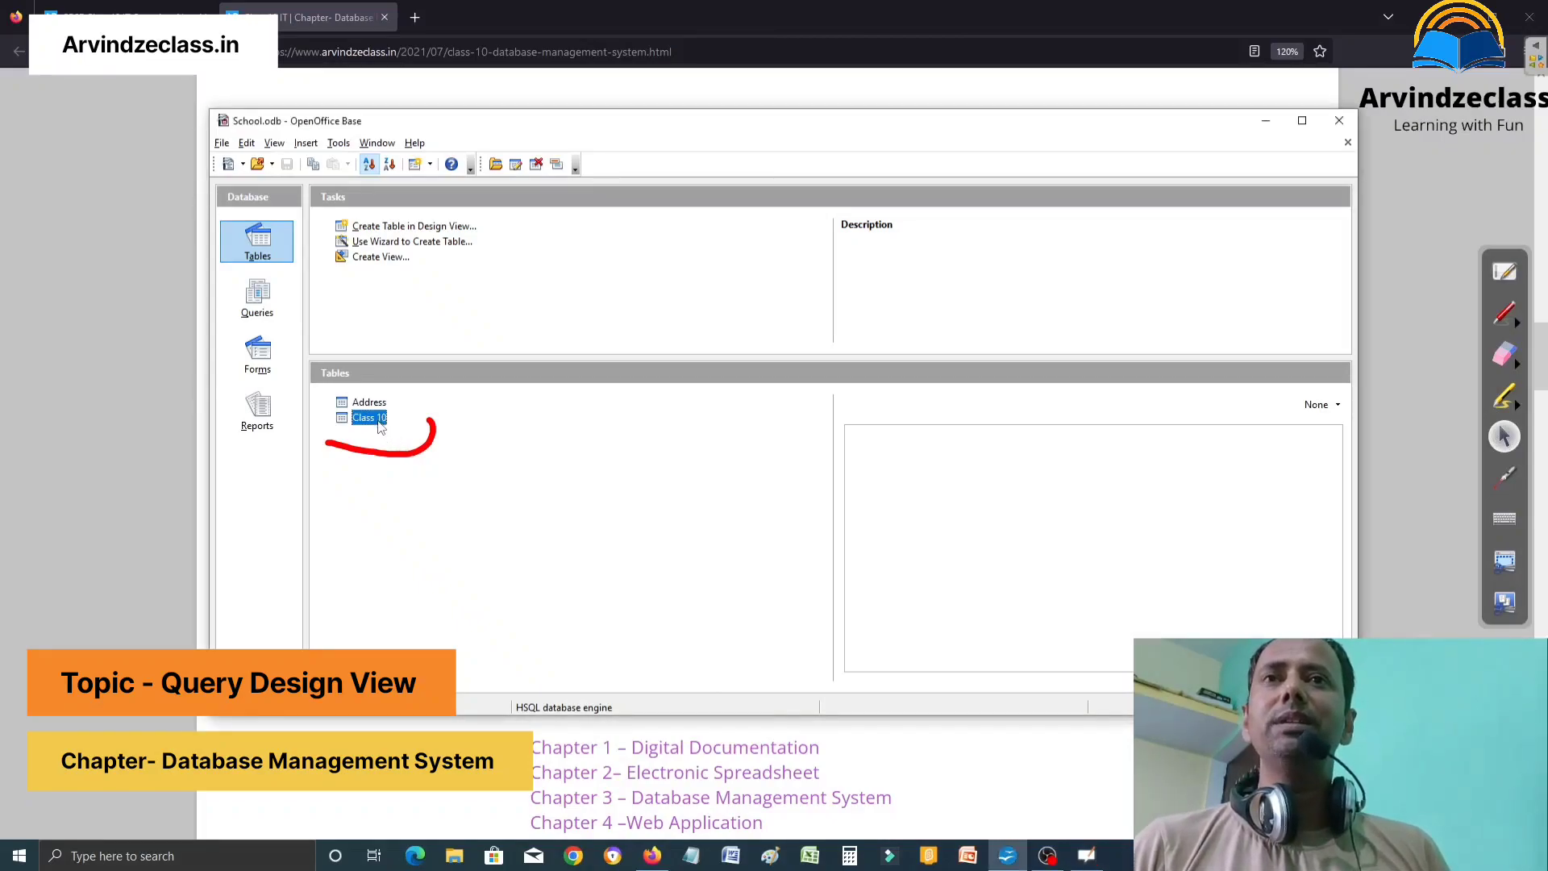
double_click(381, 425)
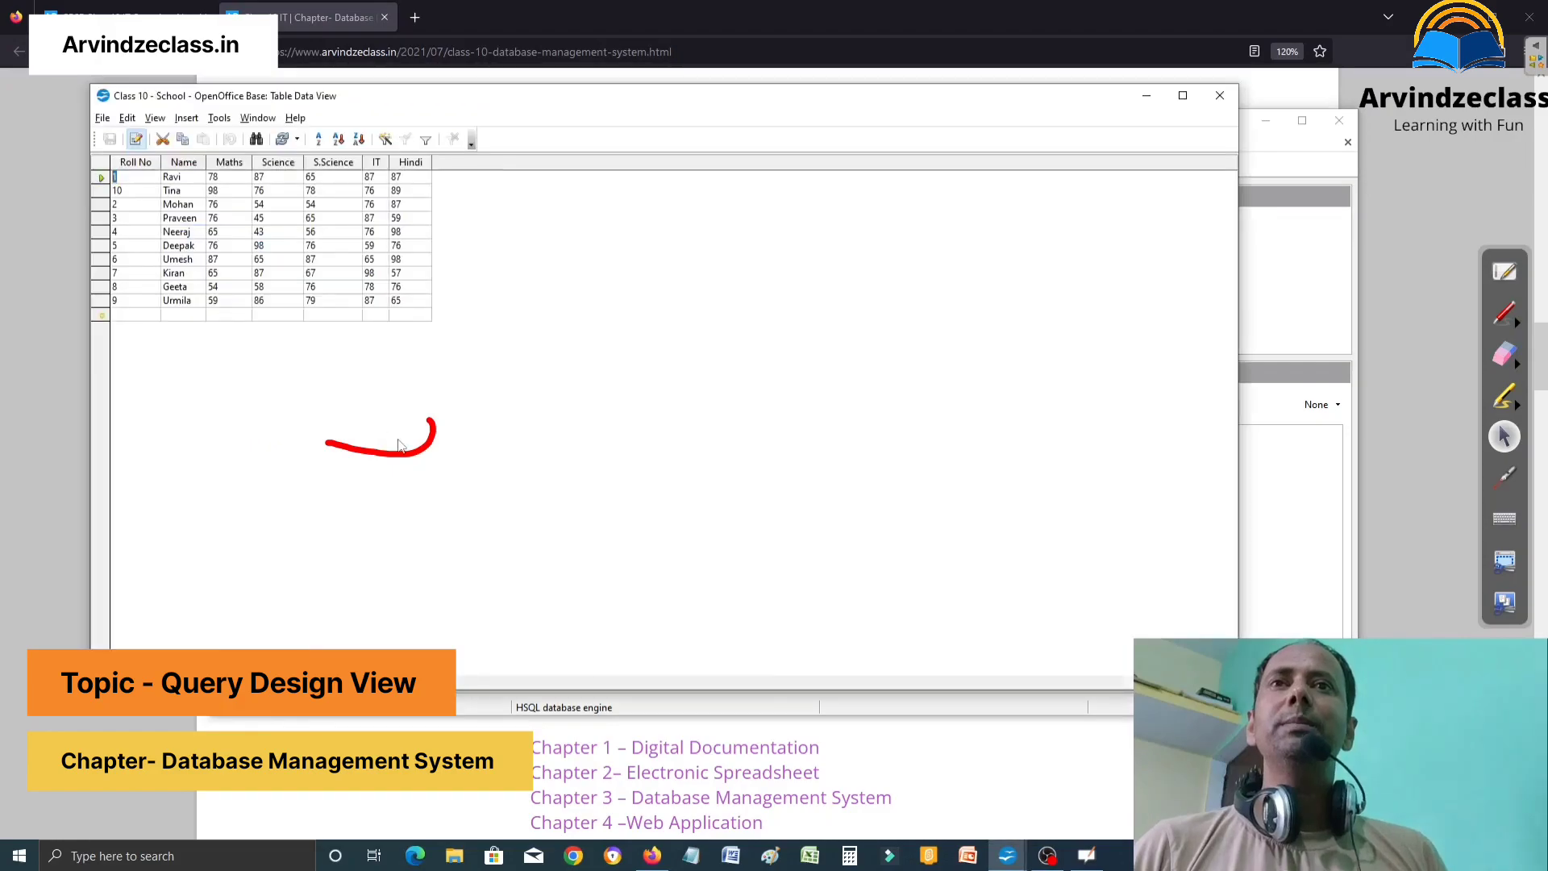
drag(433, 89, 661, 146)
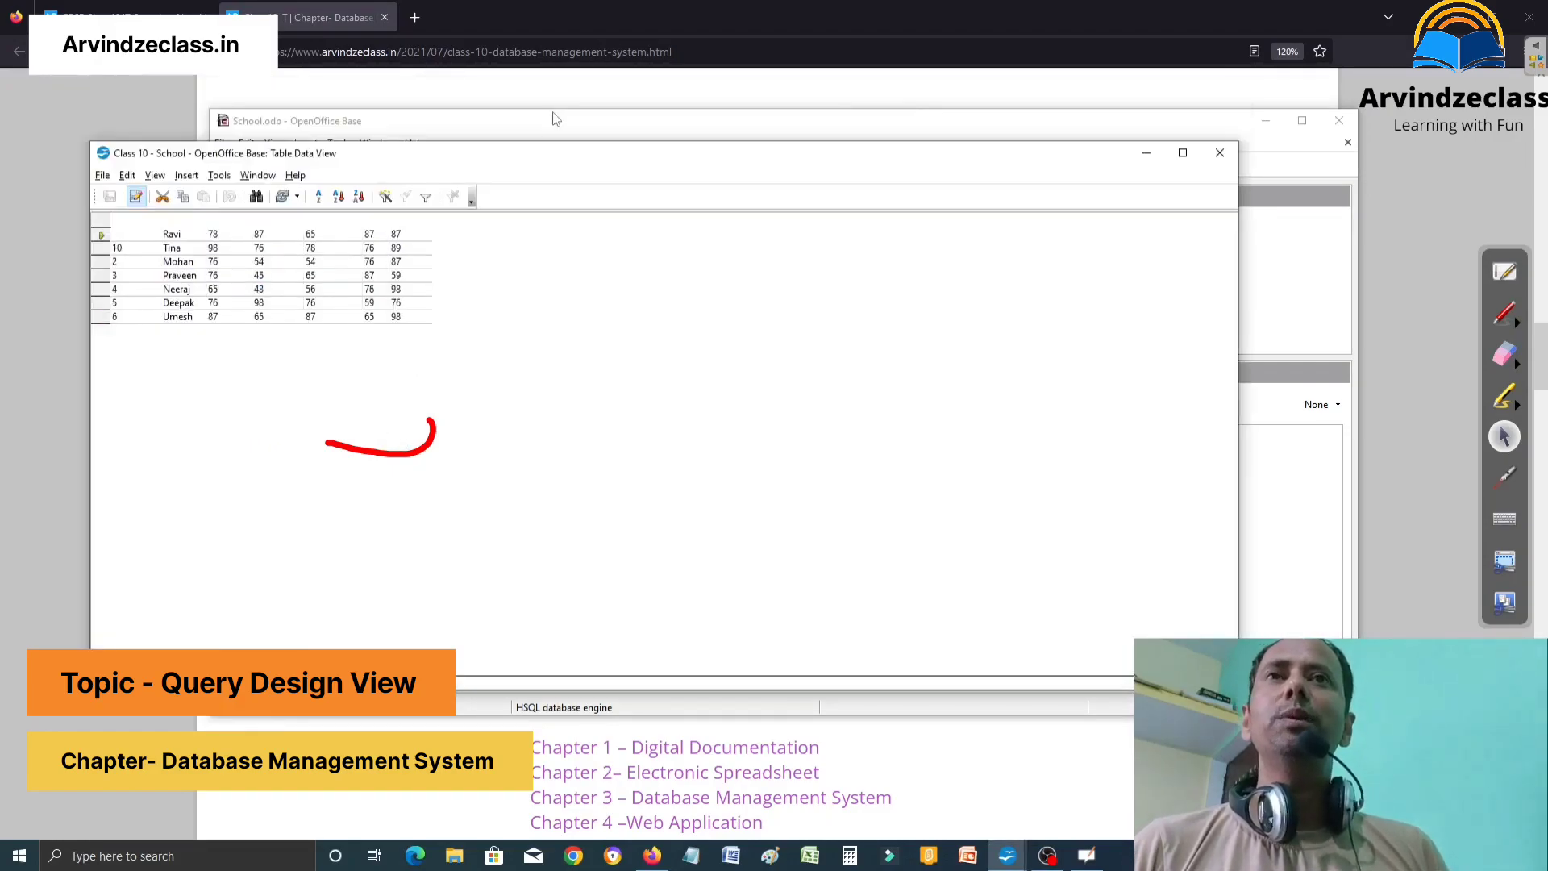
click(553, 117)
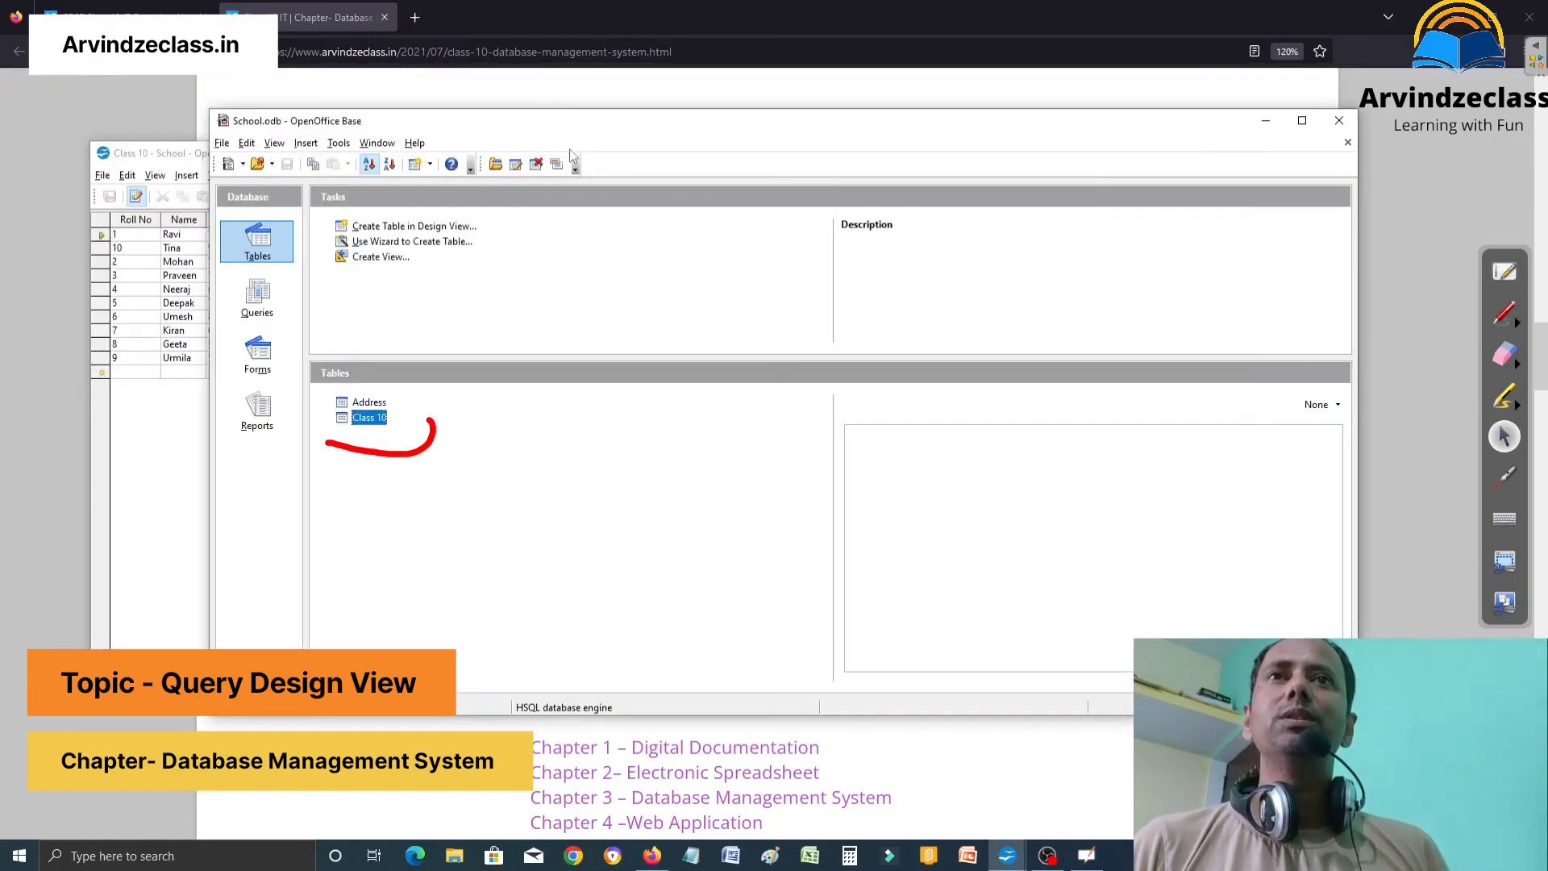
click(162, 159)
drag(373, 159, 581, 171)
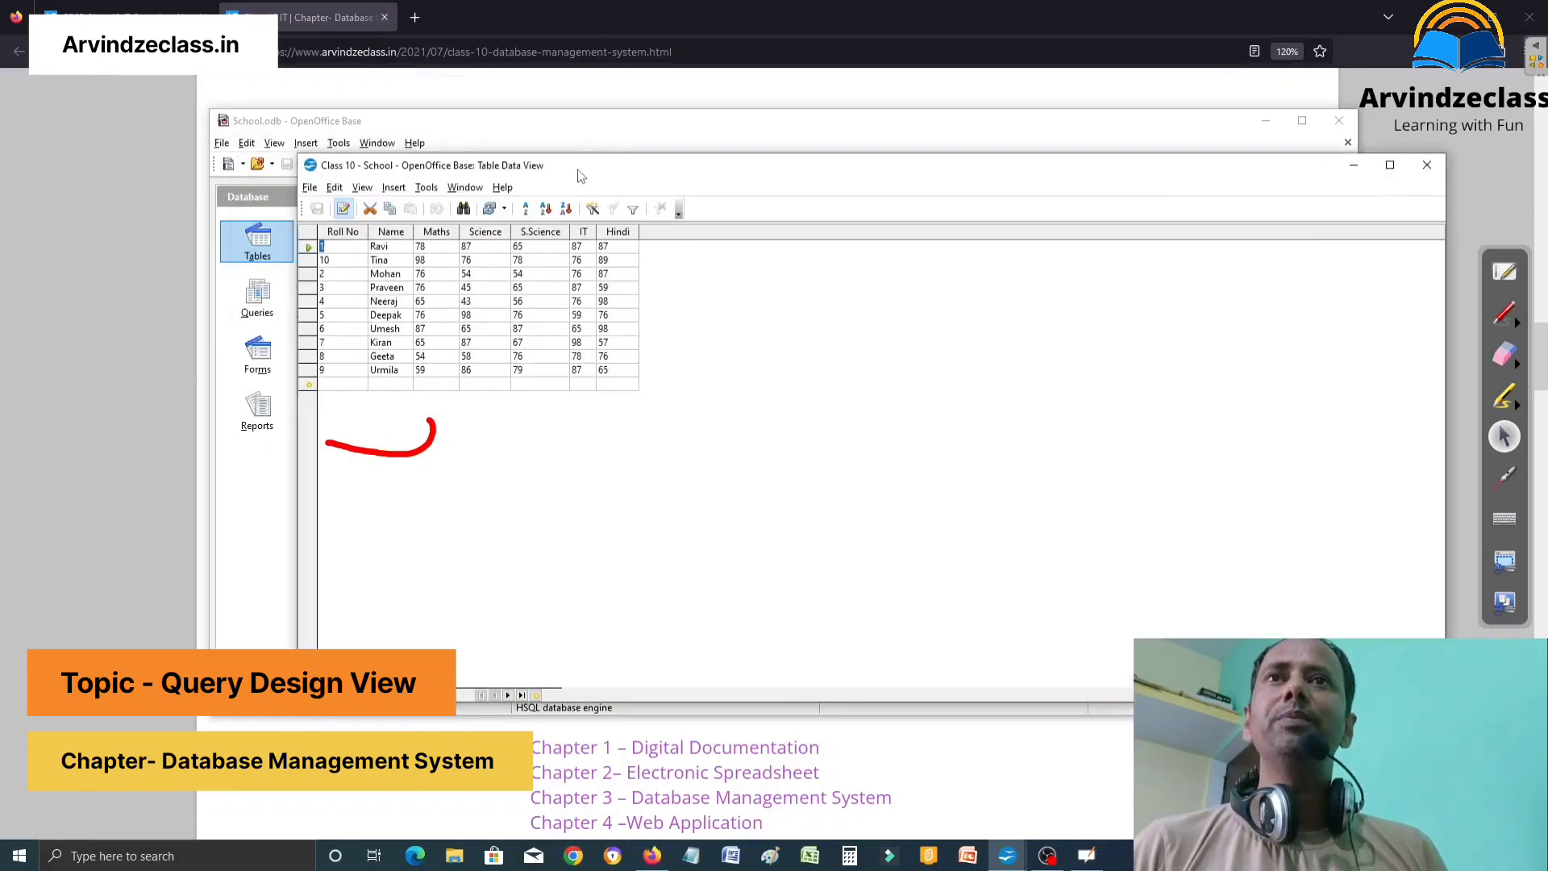
Enlarge the font size of the Class 10 table's data through the table format settings.
right_click(304, 233)
click(328, 243)
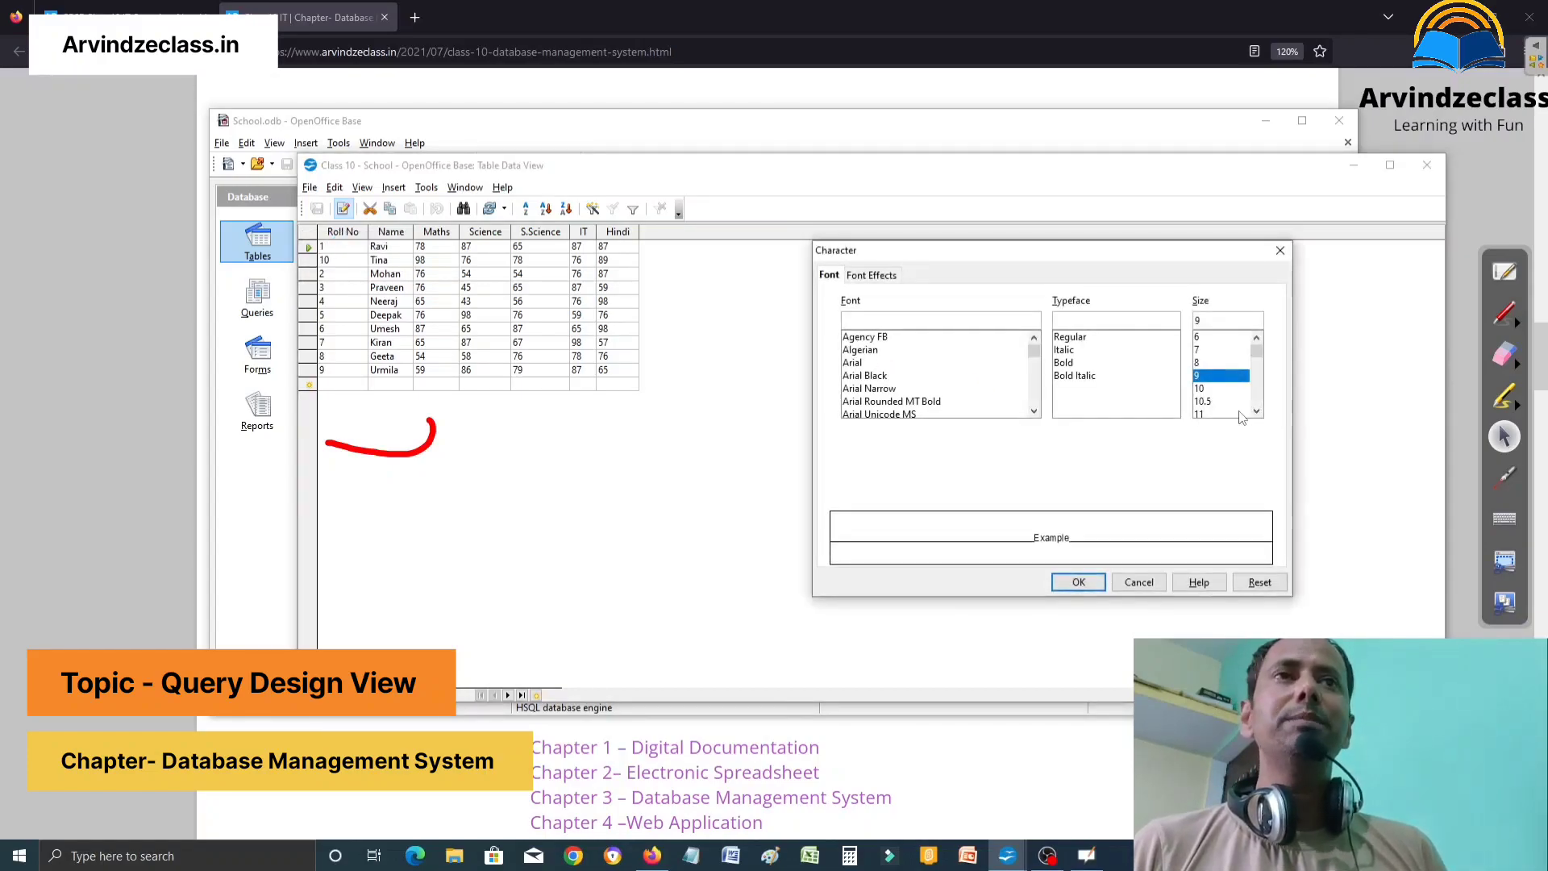
scroll(1258, 413, down, 3)
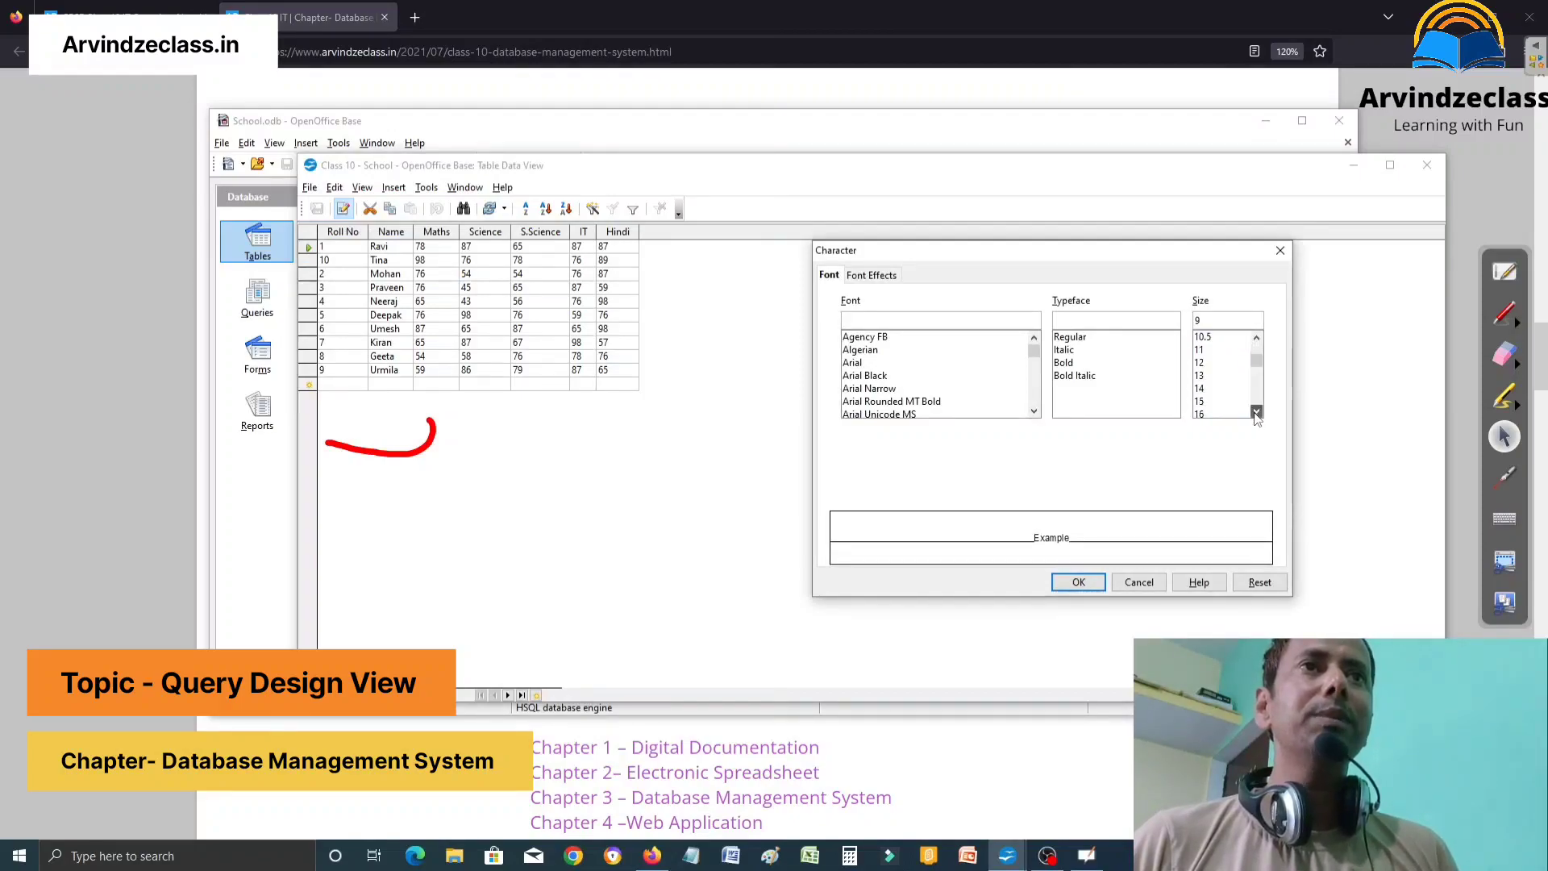
click(1208, 413)
click(1079, 582)
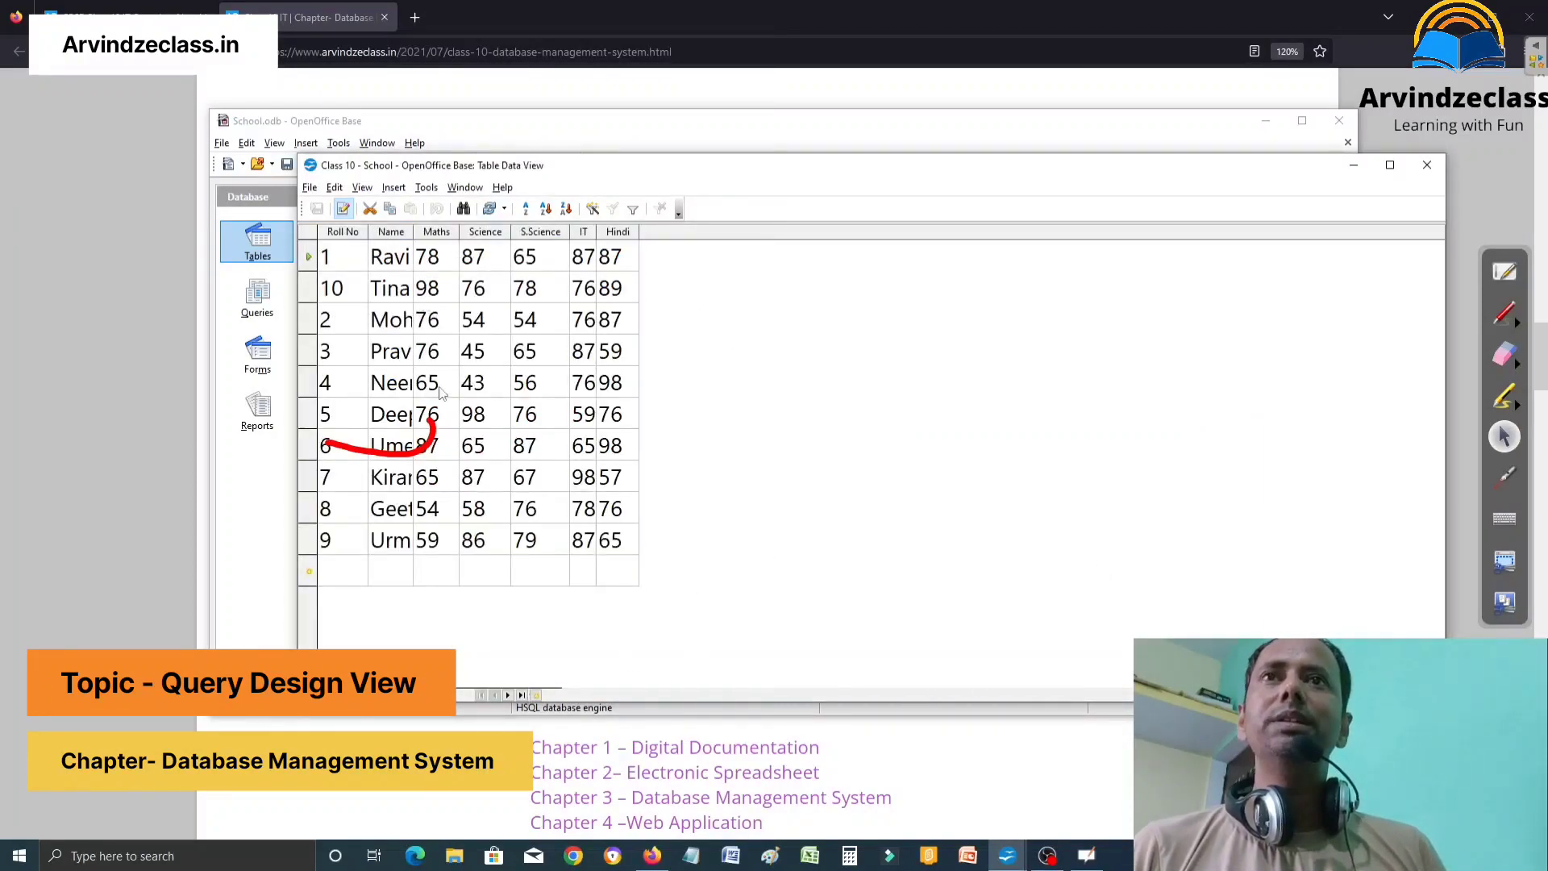
Erase the red stroke lying over the Class 10 records and return to the normal pointer.
click(1505, 353)
click(355, 450)
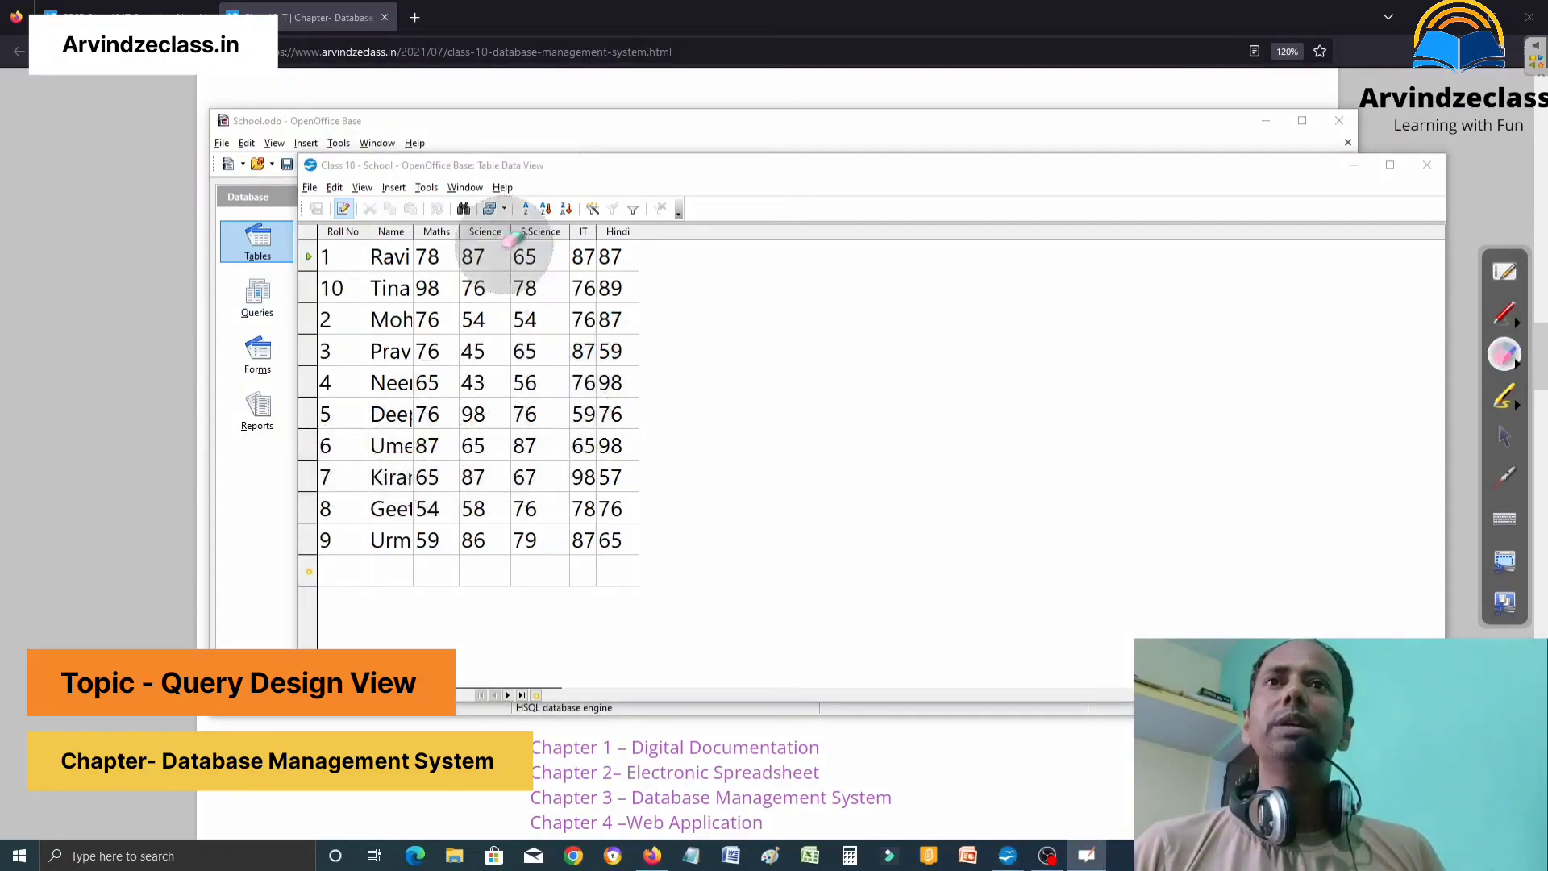
click(1505, 437)
Widen the Class 10 table's columns from Roll No to Hindi to fit the enlarged text, and close the table.
drag(369, 232, 462, 240)
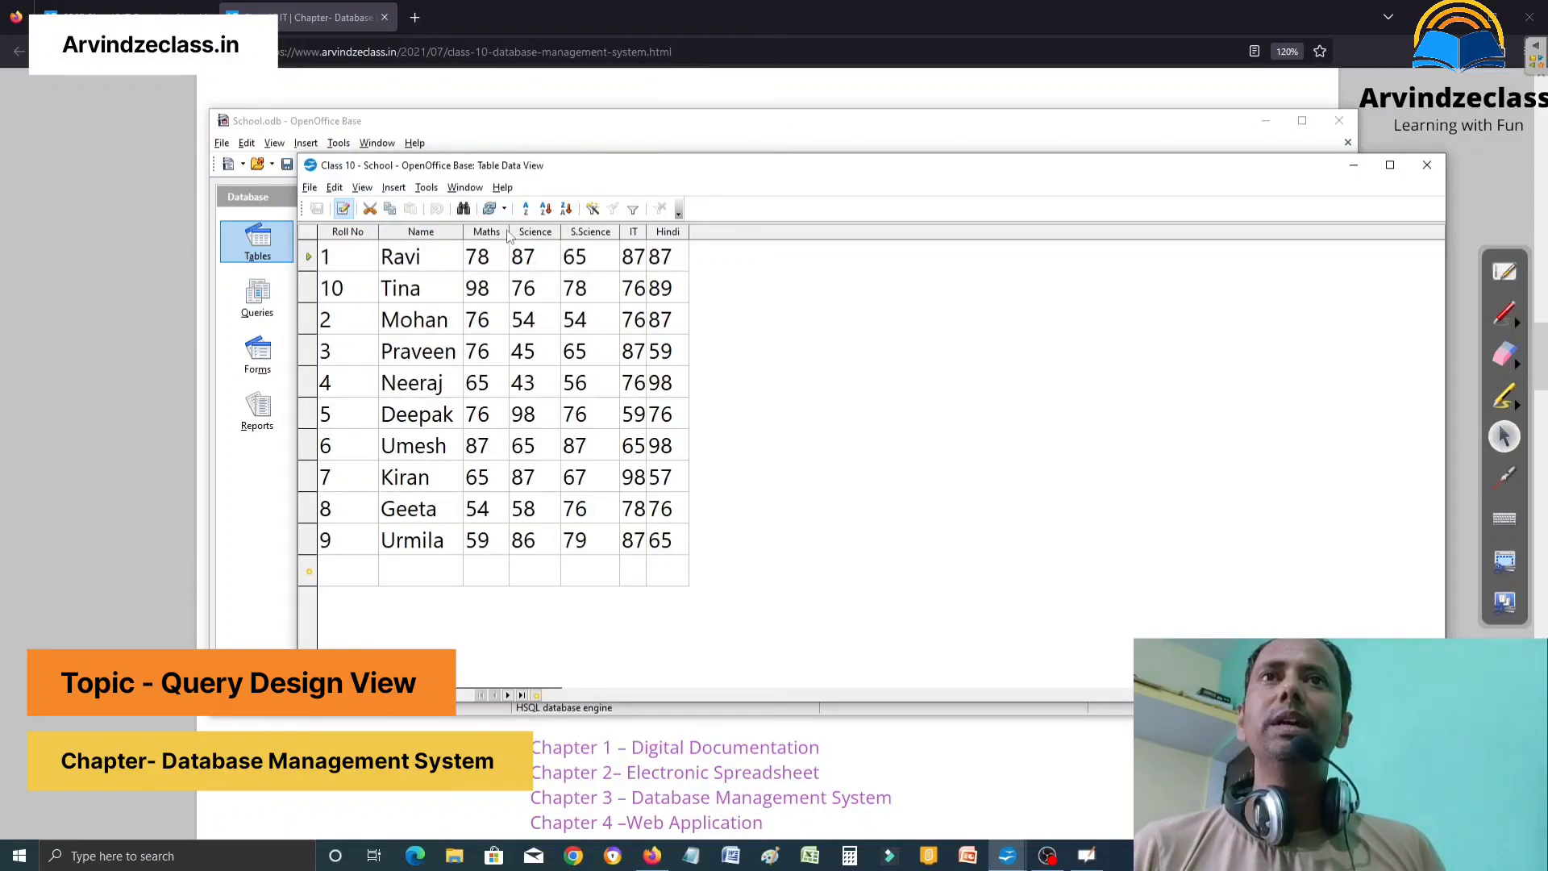
drag(510, 231, 763, 232)
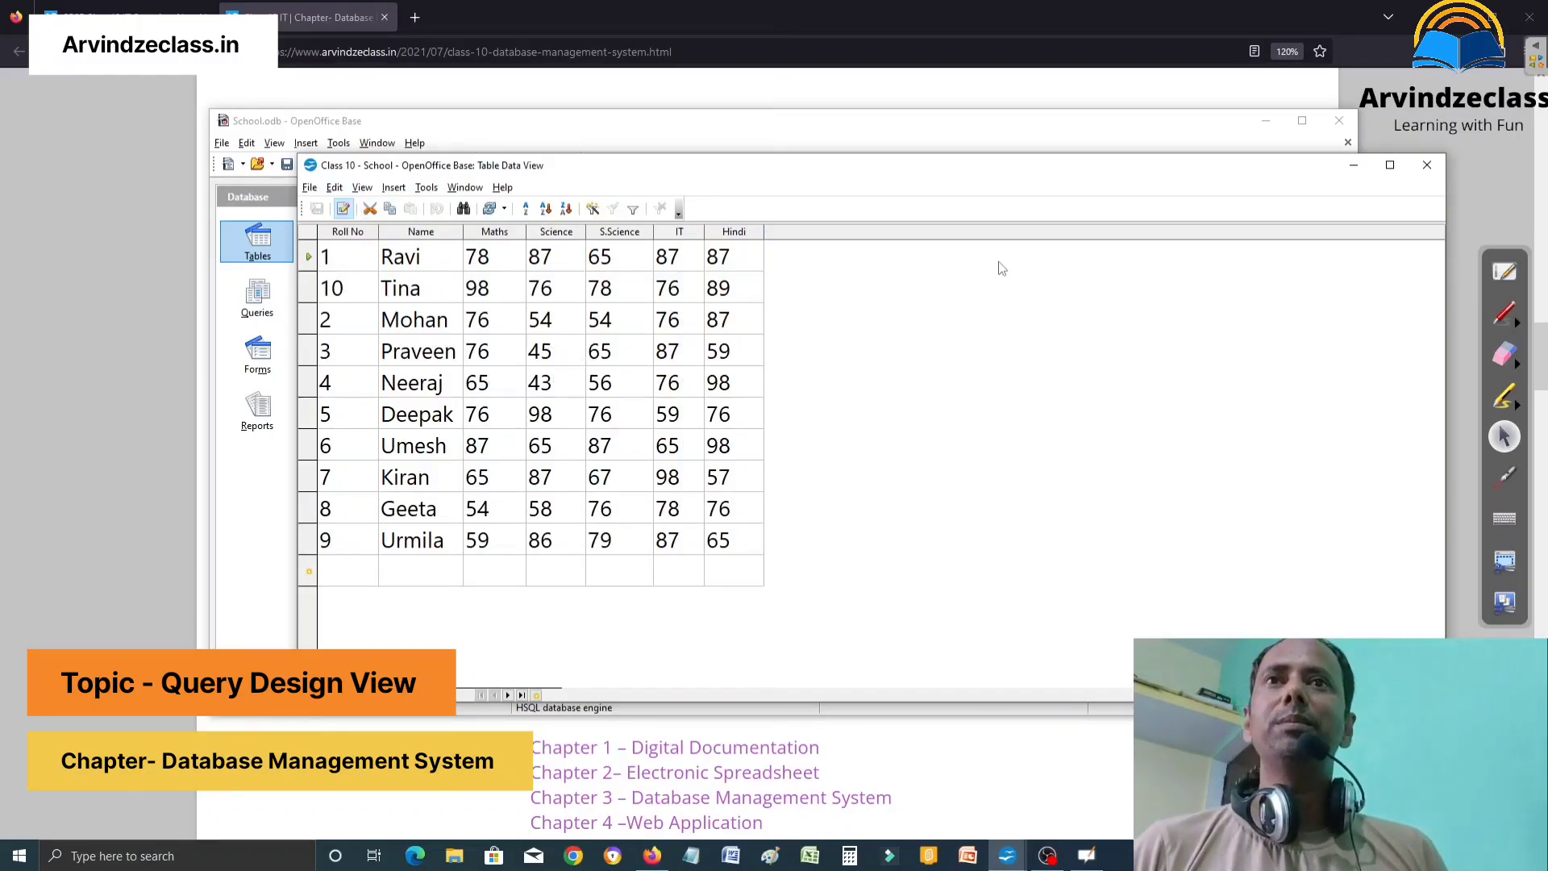
click(1428, 166)
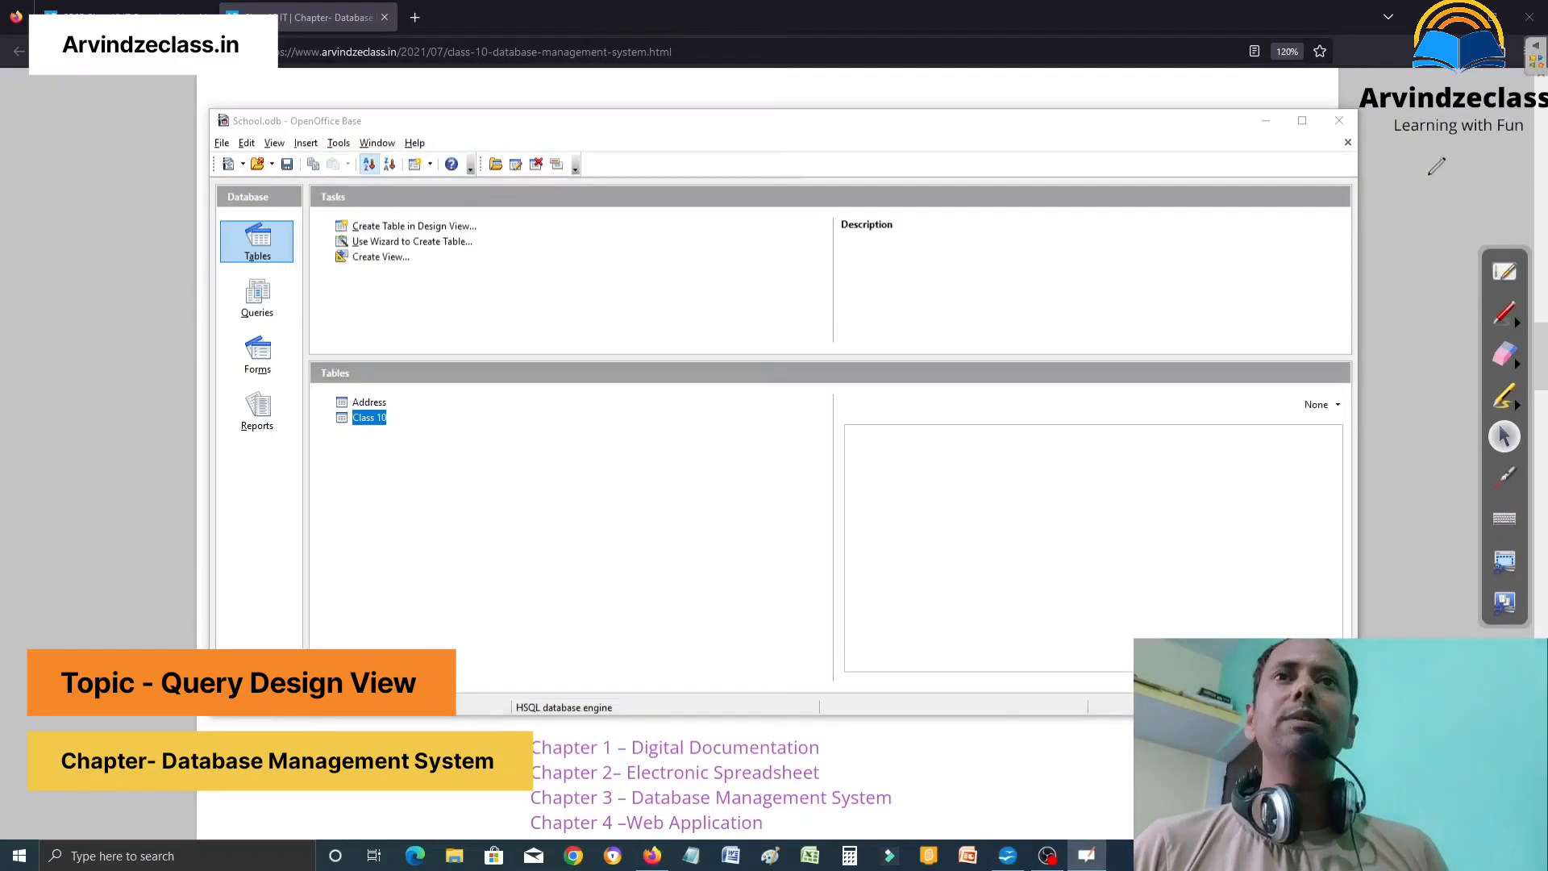
Open the Address table's data and move its window over the School database window.
click(384, 405)
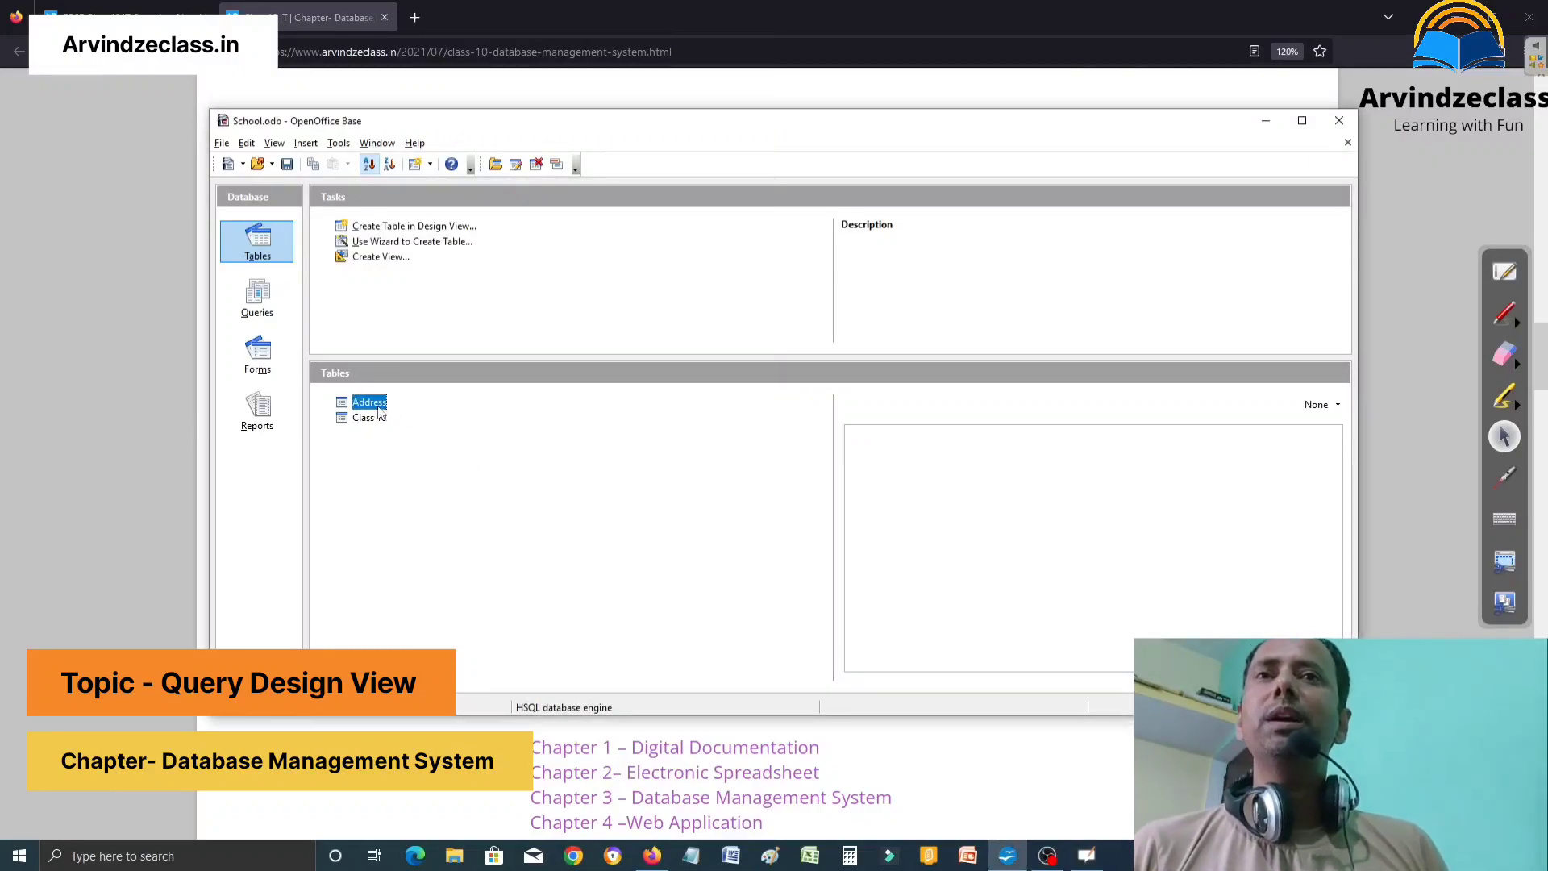
double_click(377, 409)
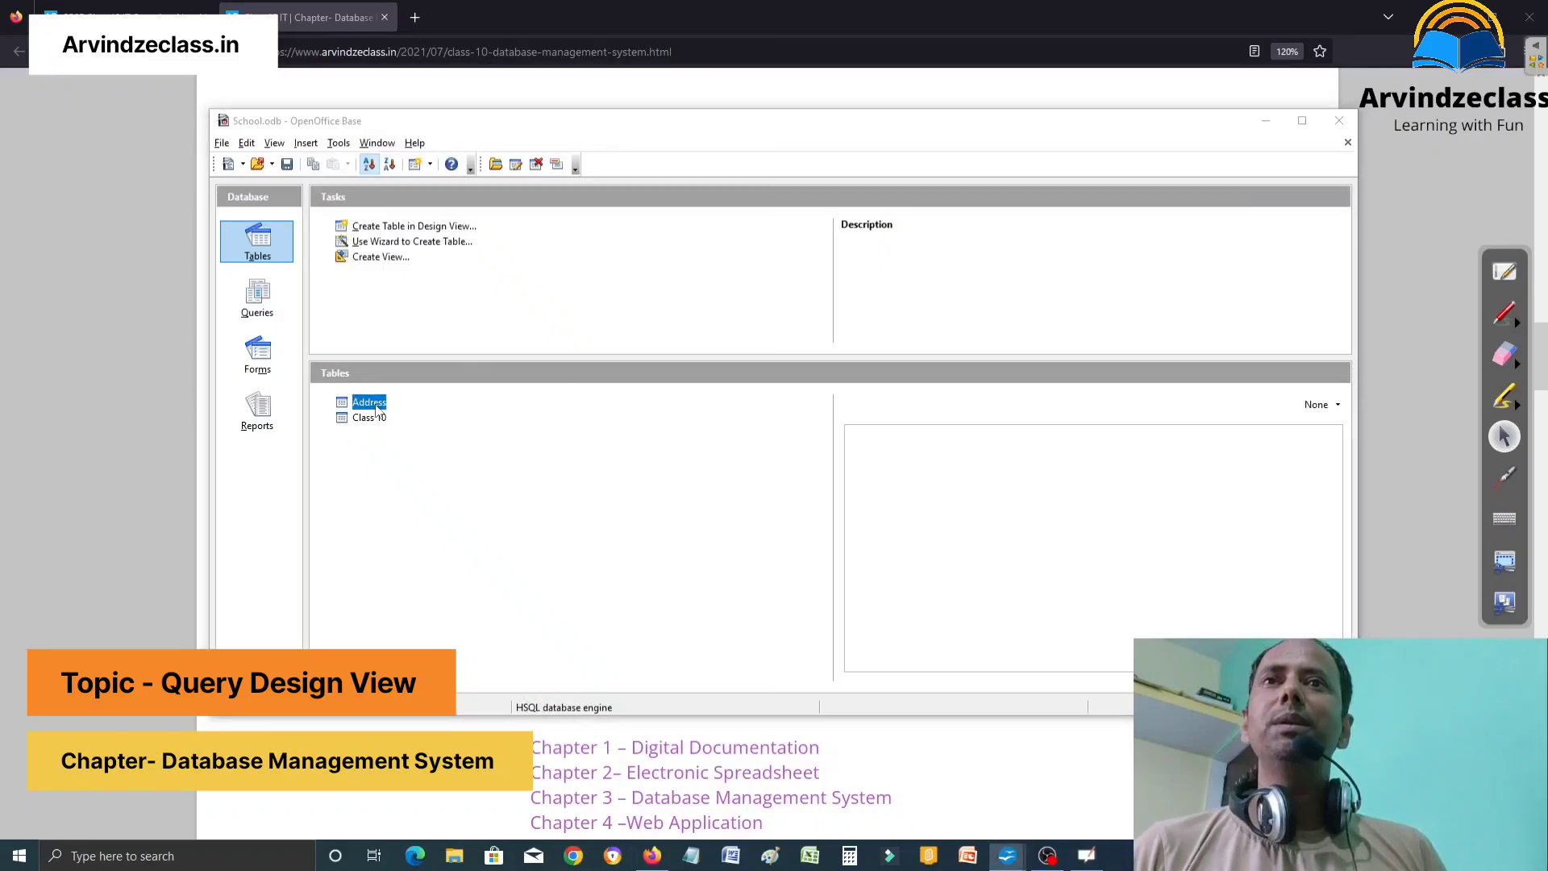
drag(421, 150, 571, 177)
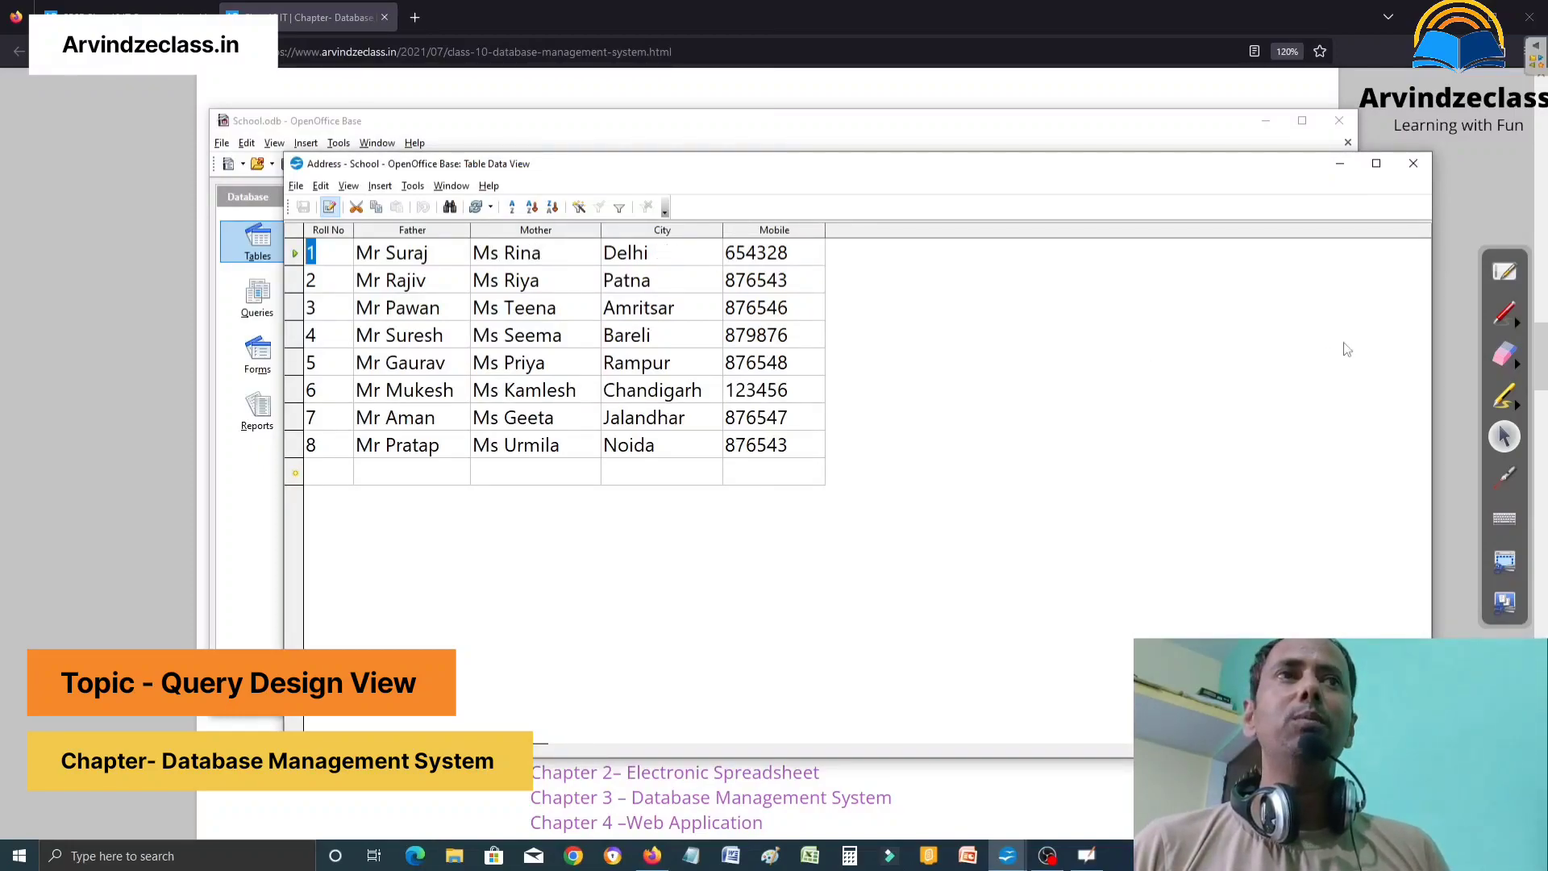
Tick the Address table's Roll No, Father, Mother, City and Mobile headings with the red pen, and erase the marks.
click(1505, 313)
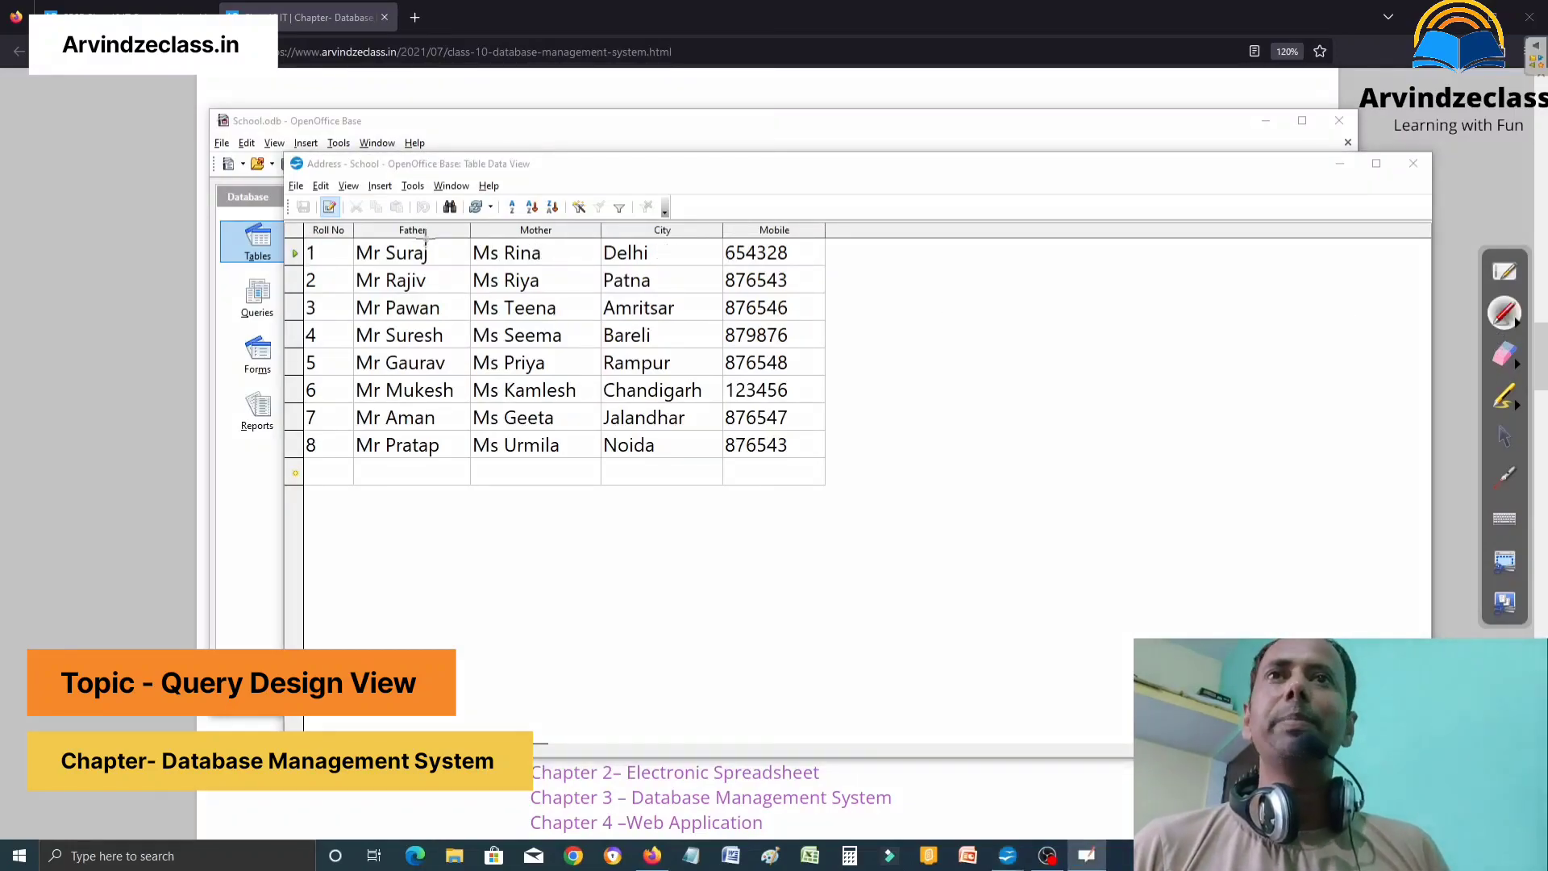
mouse_move(422, 228)
mouse_down()
mouse_move(505, 206)
mouse_move(836, 214)
mouse_up()
drag(310, 216, 384, 201)
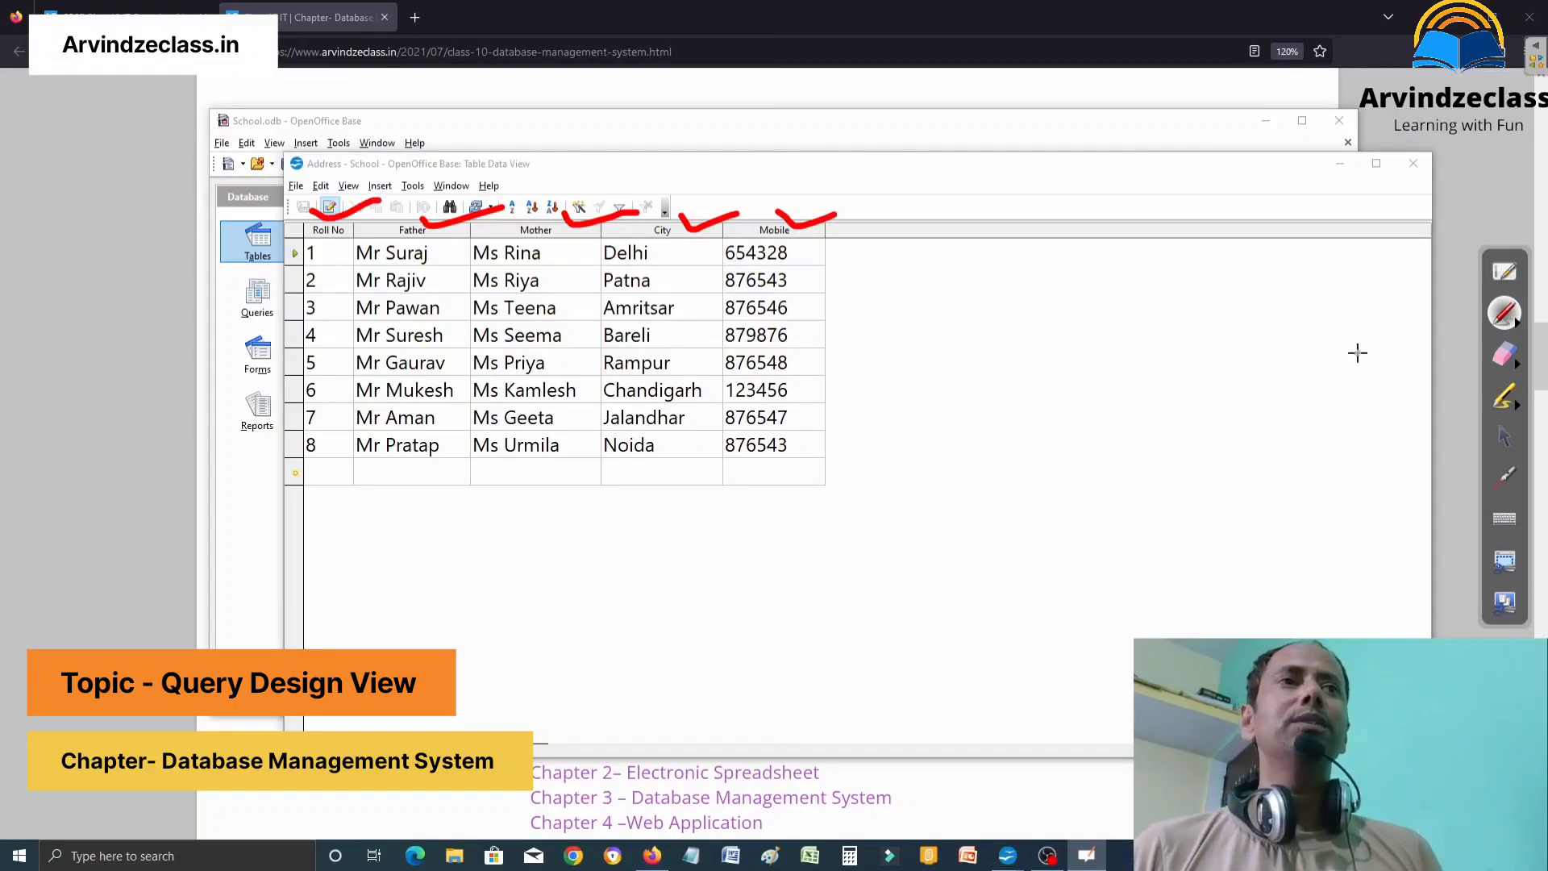
click(1504, 361)
mouse_move(1037, 277)
mouse_down()
mouse_move(570, 208)
mouse_move(329, 204)
mouse_up()
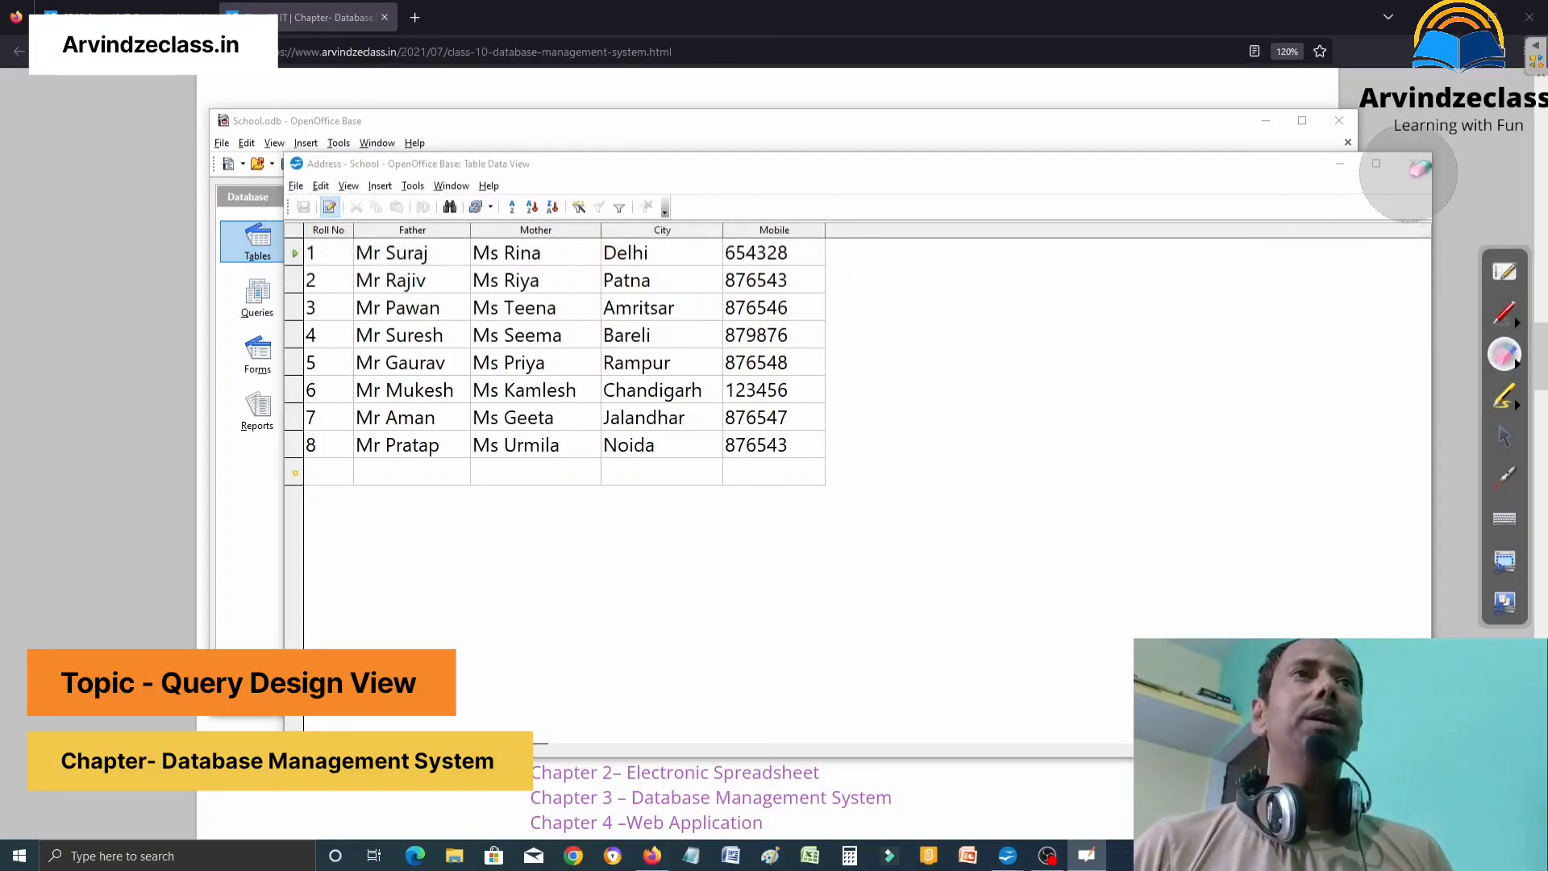
click(1505, 436)
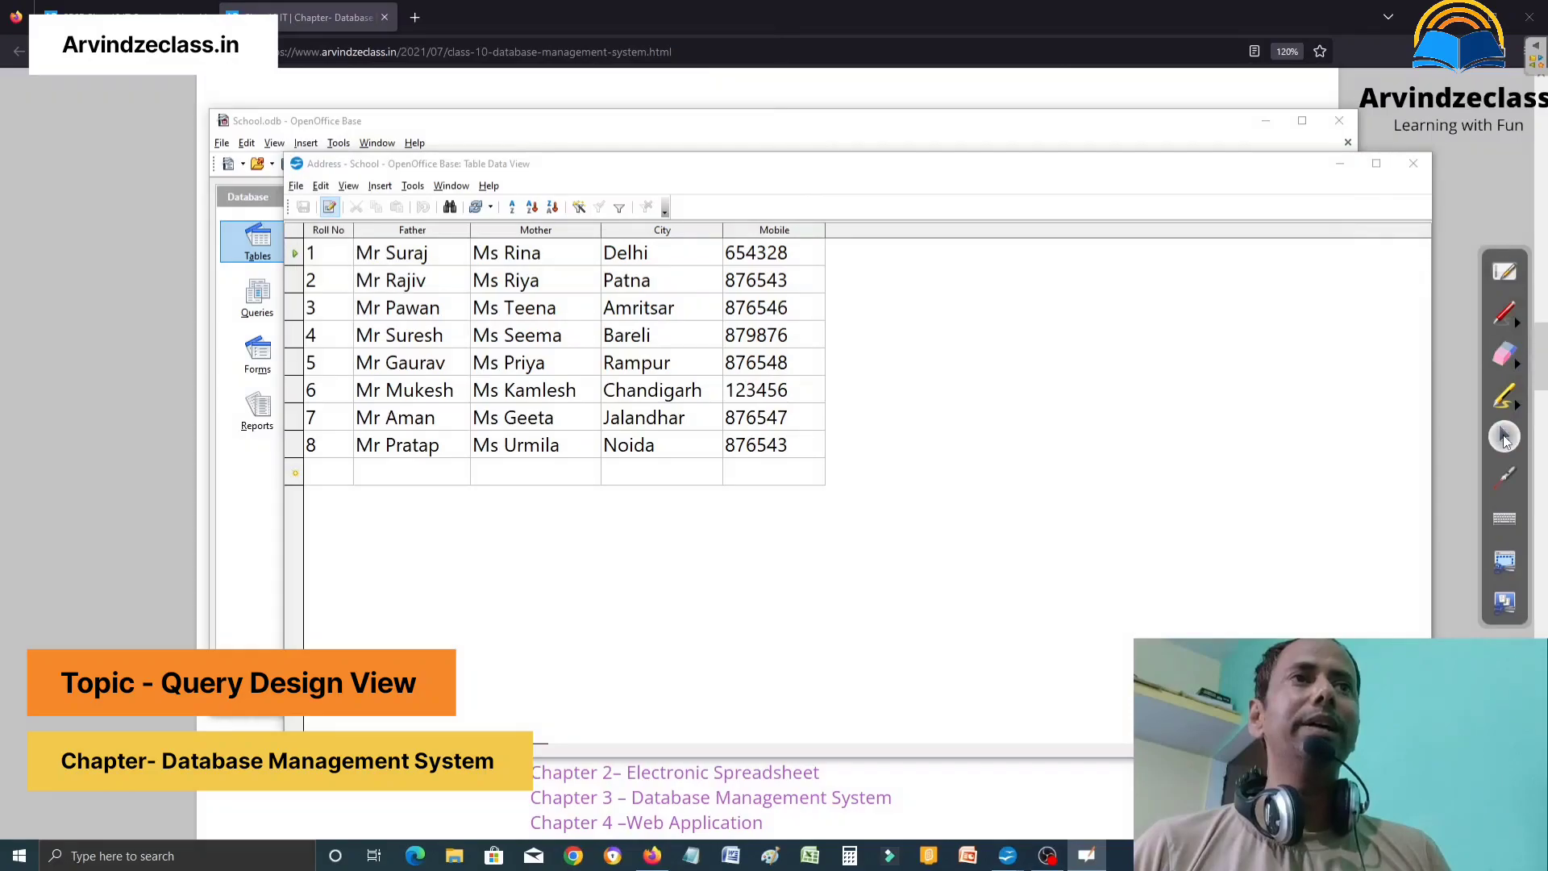
Close the Address table and start a new query in Design View.
click(1414, 163)
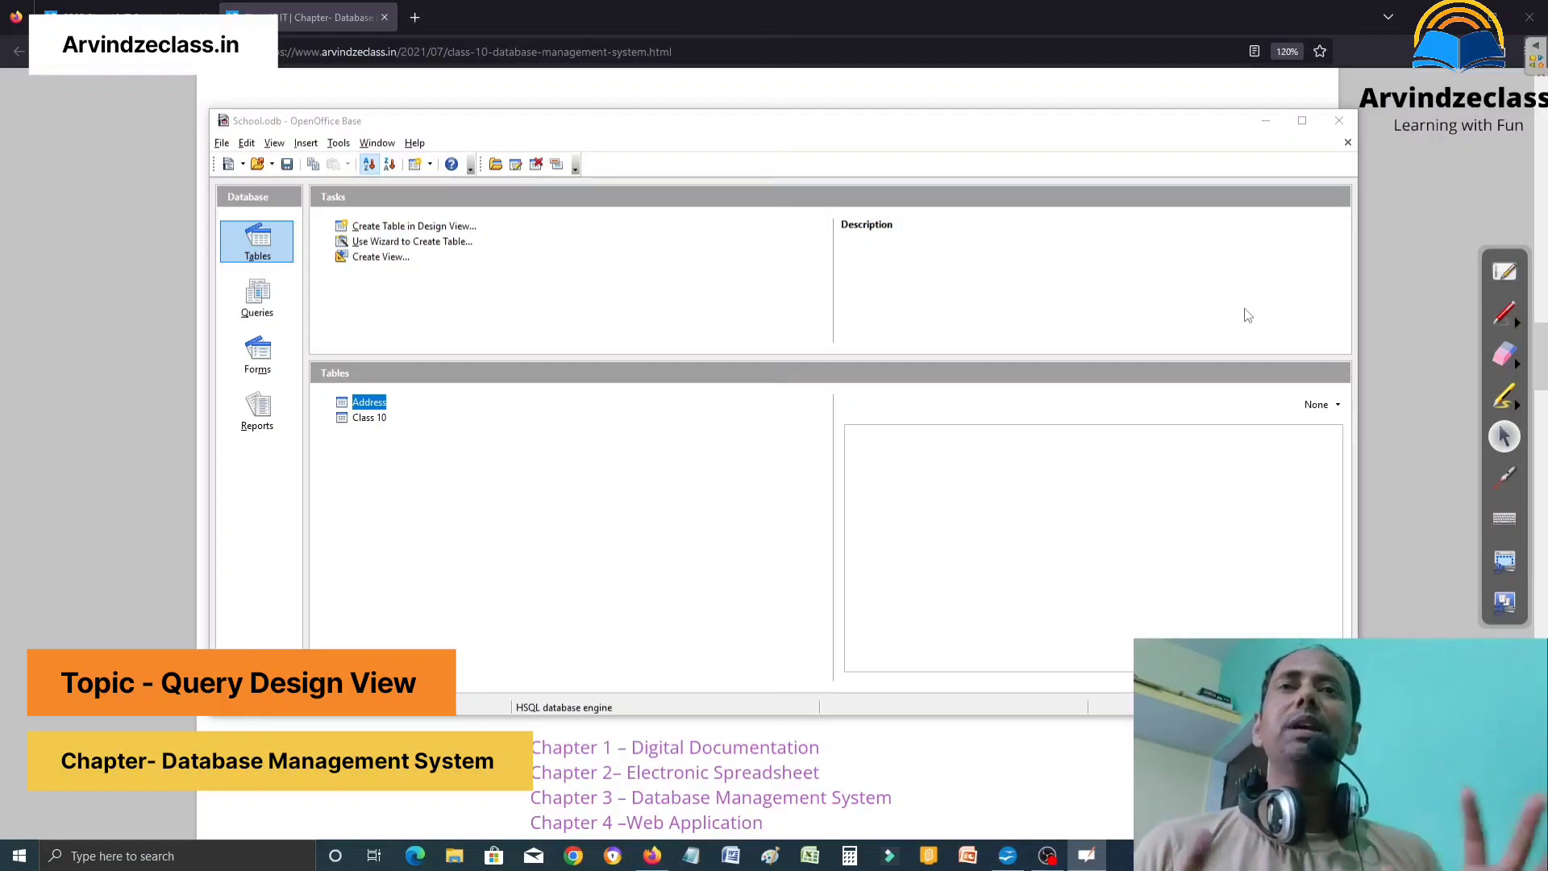
click(242, 304)
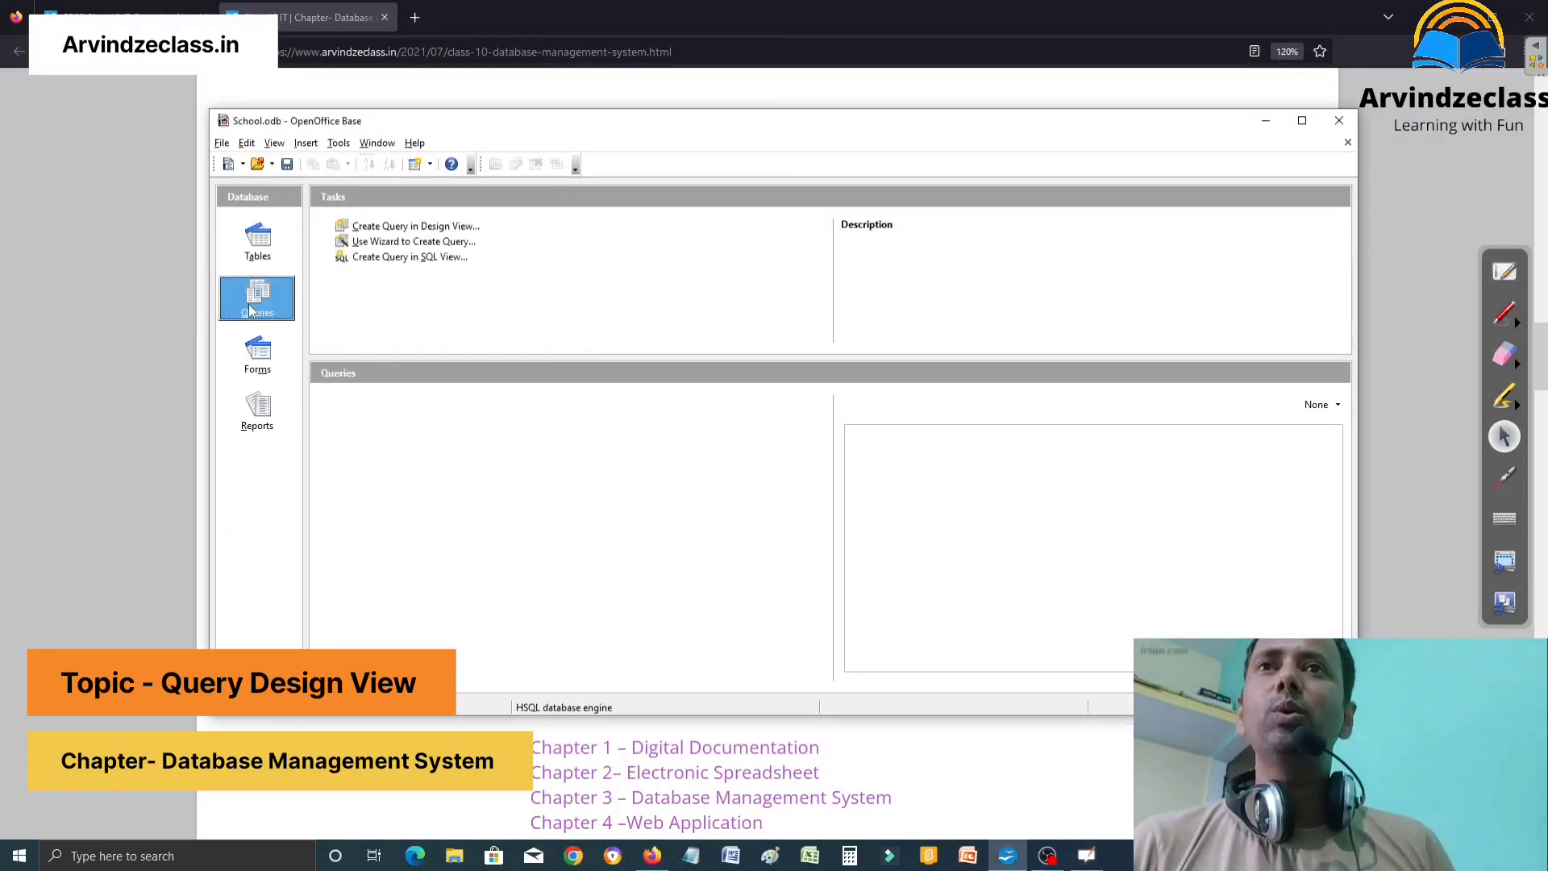
click(431, 230)
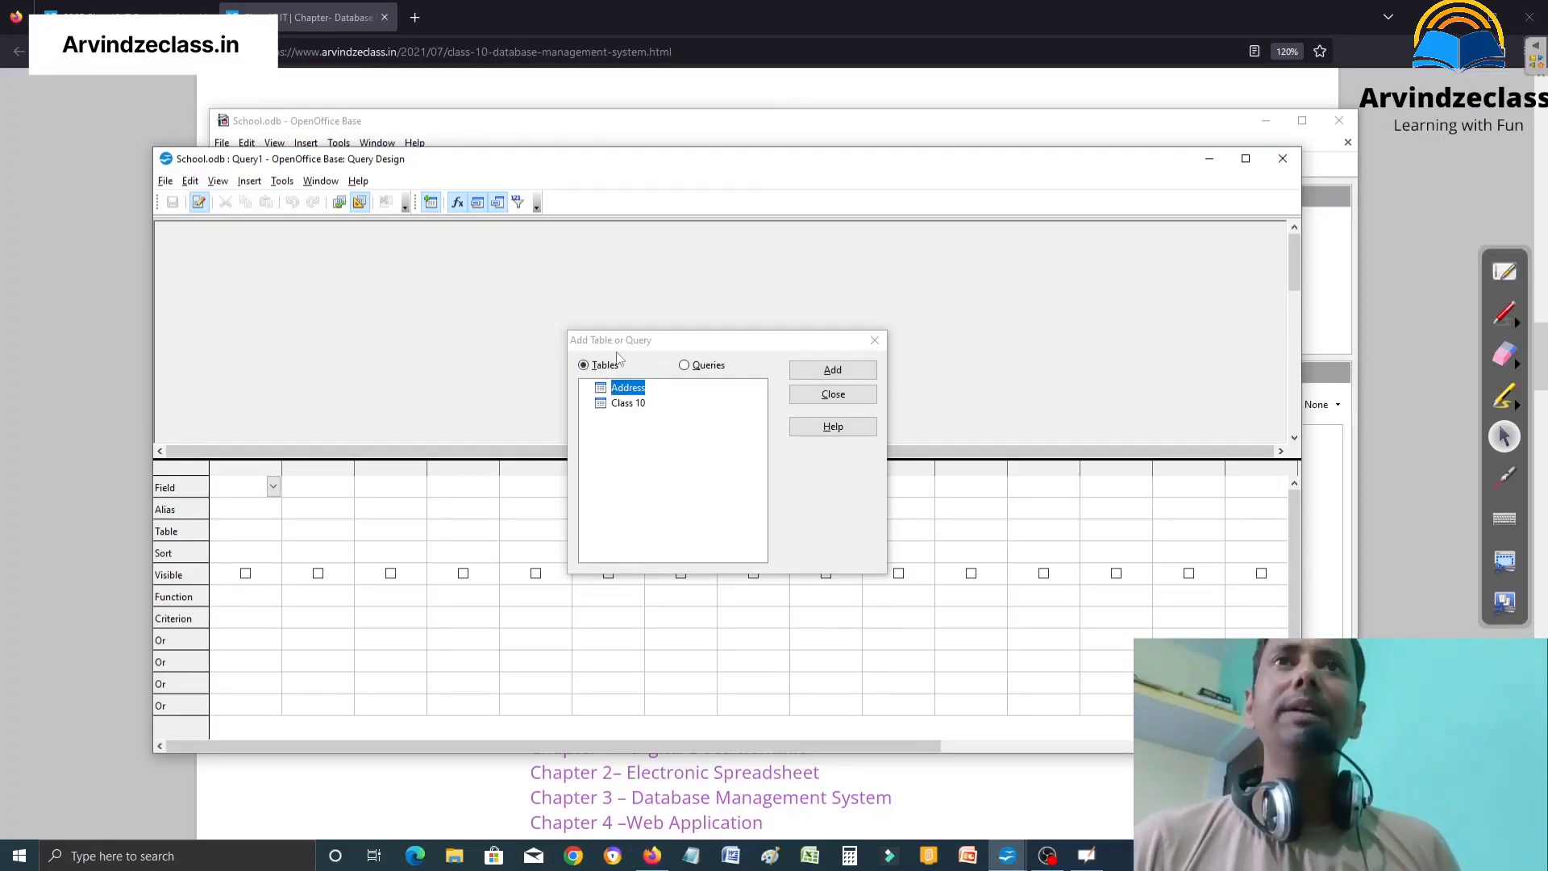
Add the Class 10 and Address tables to the query, and close the table selection dialog.
click(638, 418)
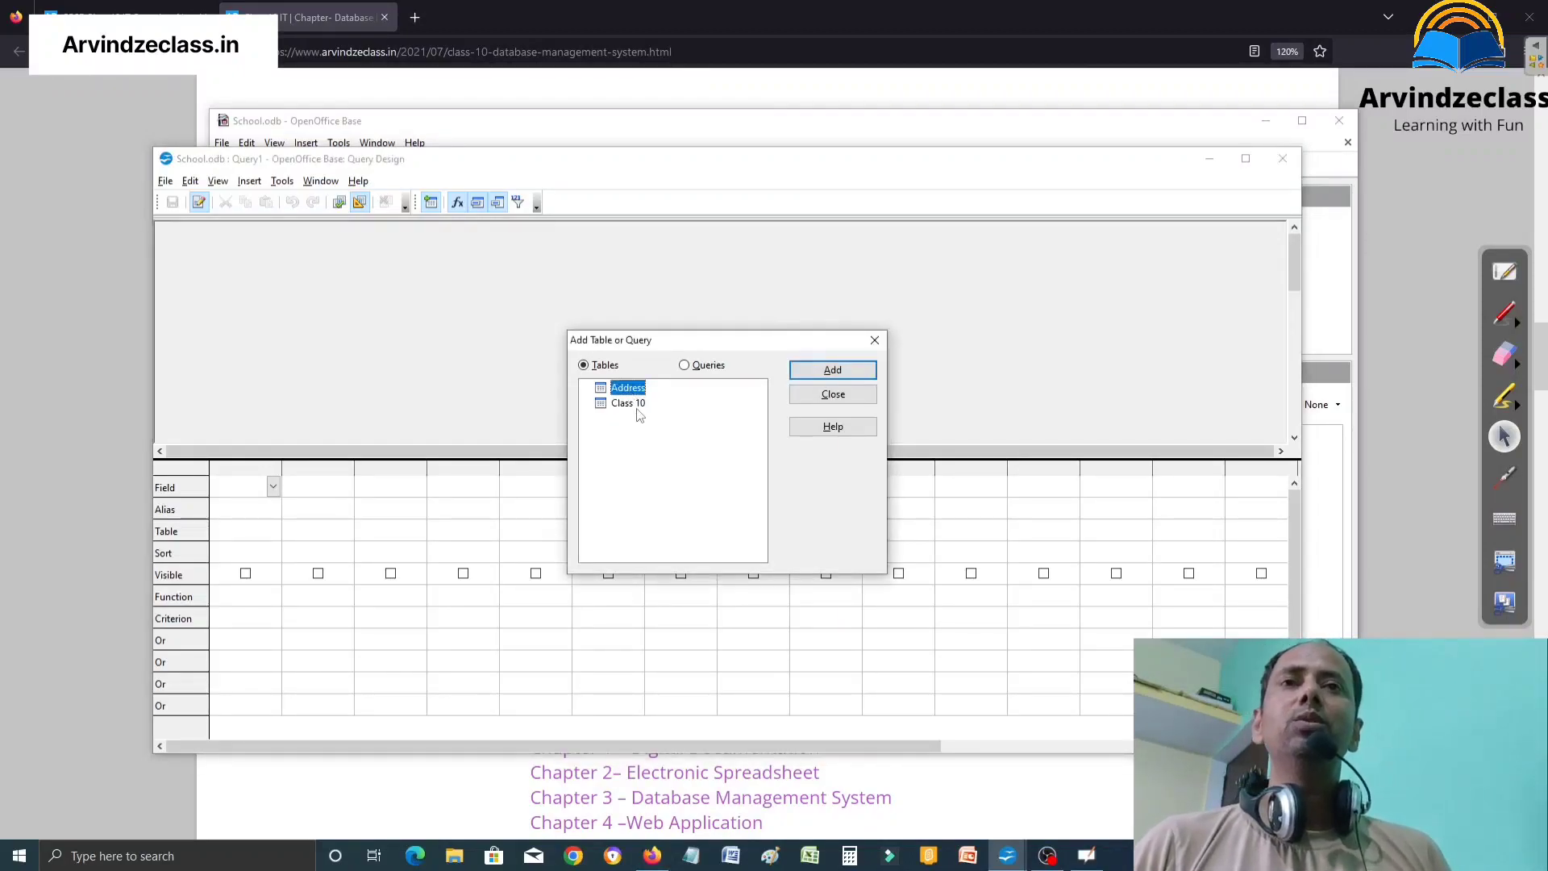
click(629, 403)
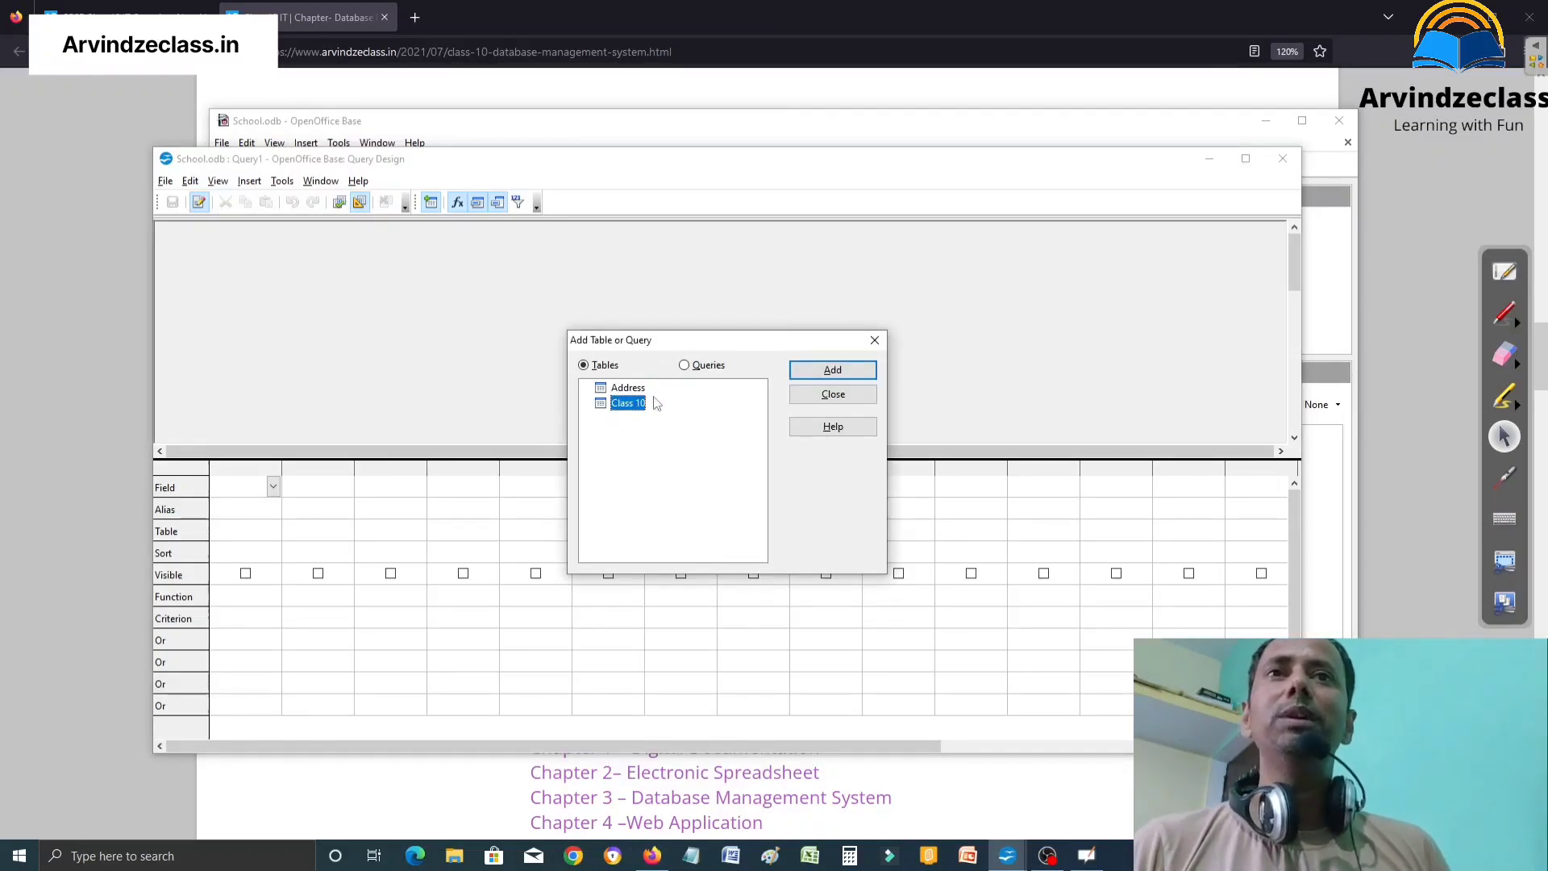
click(800, 371)
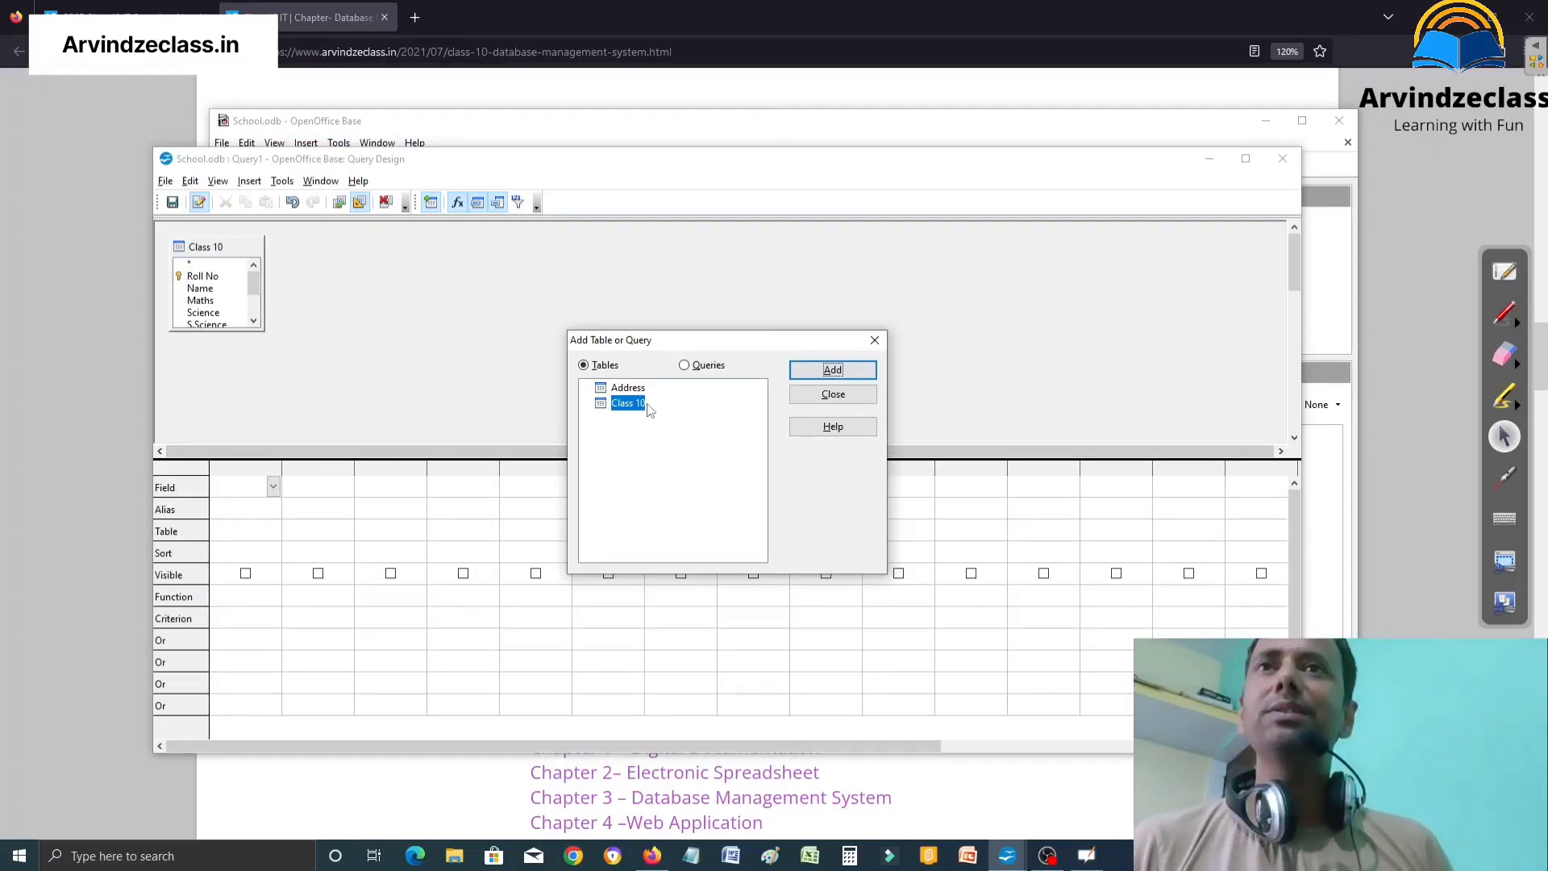
click(633, 387)
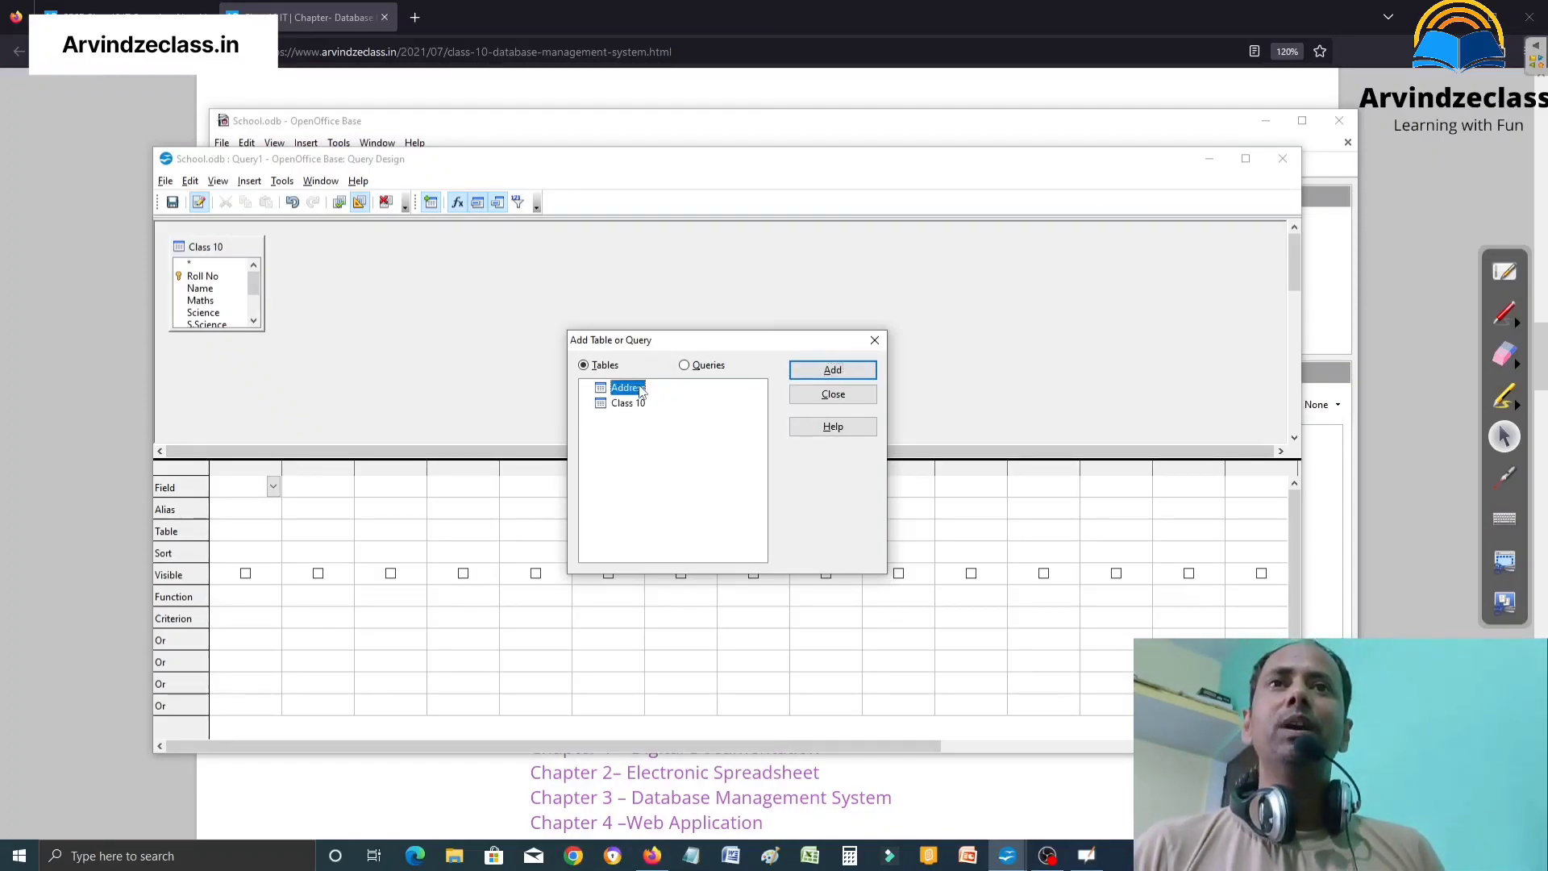
click(815, 372)
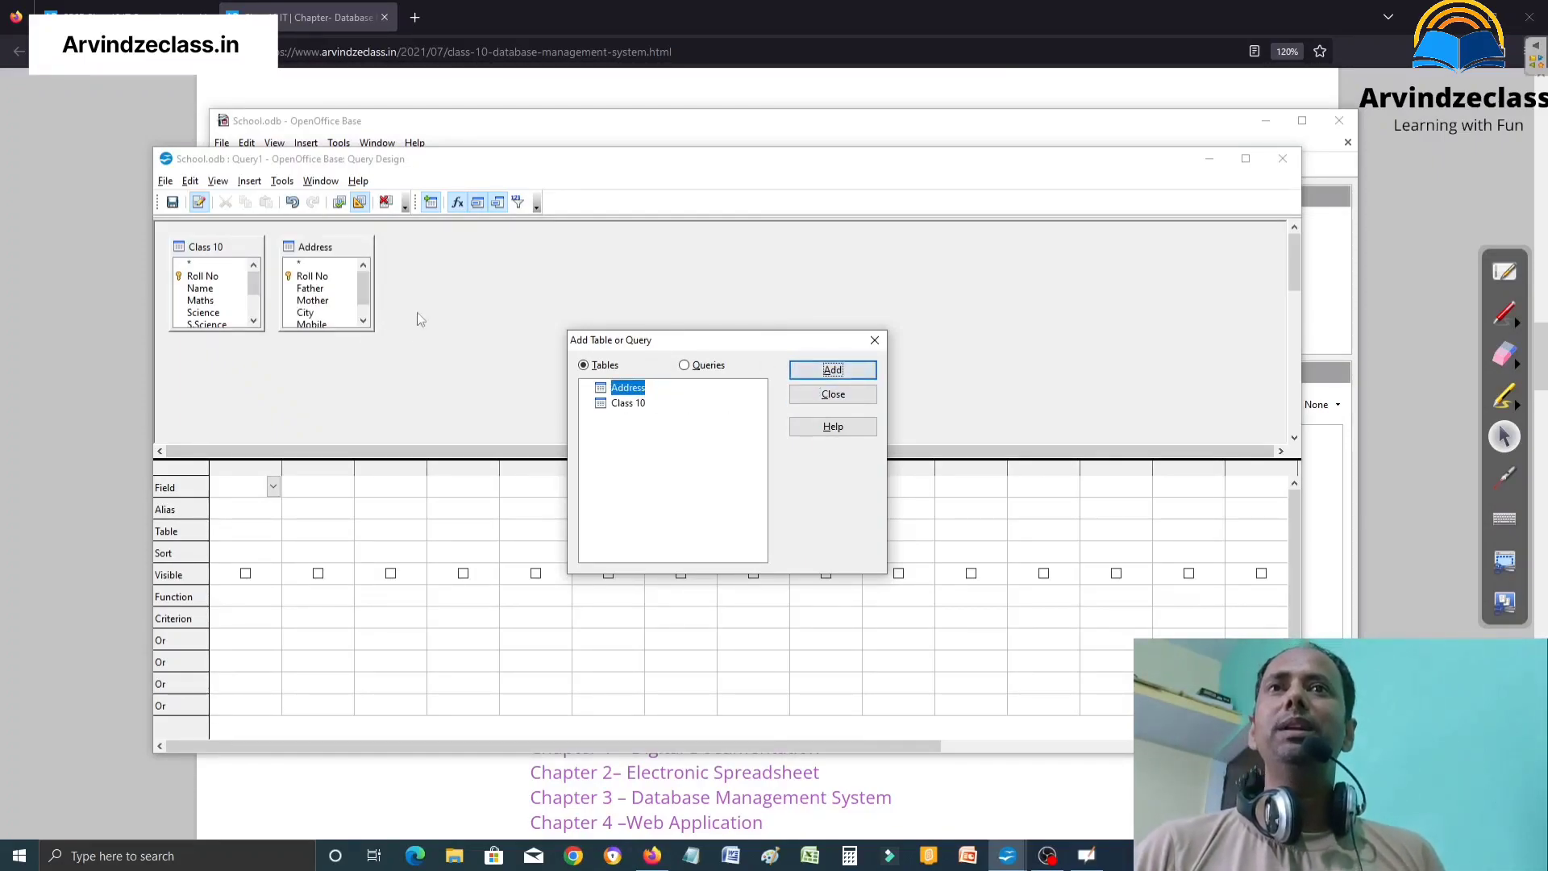
click(857, 403)
Space the Class 10 and Address table boxes apart in the query design and enlarge both boxes.
drag(324, 253, 678, 284)
drag(211, 253, 460, 283)
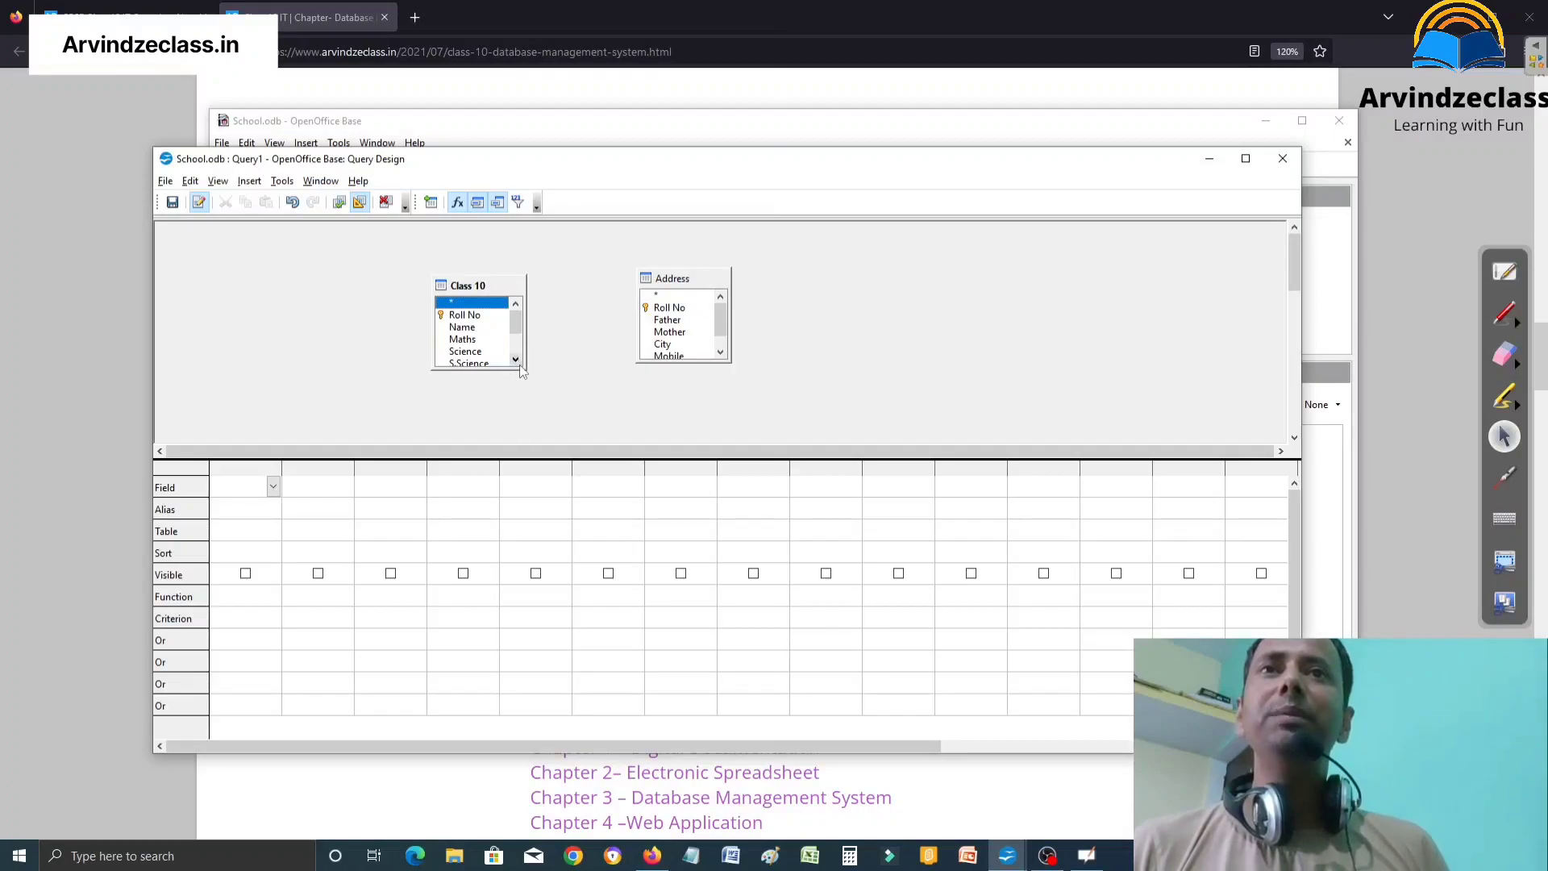
drag(524, 366, 562, 389)
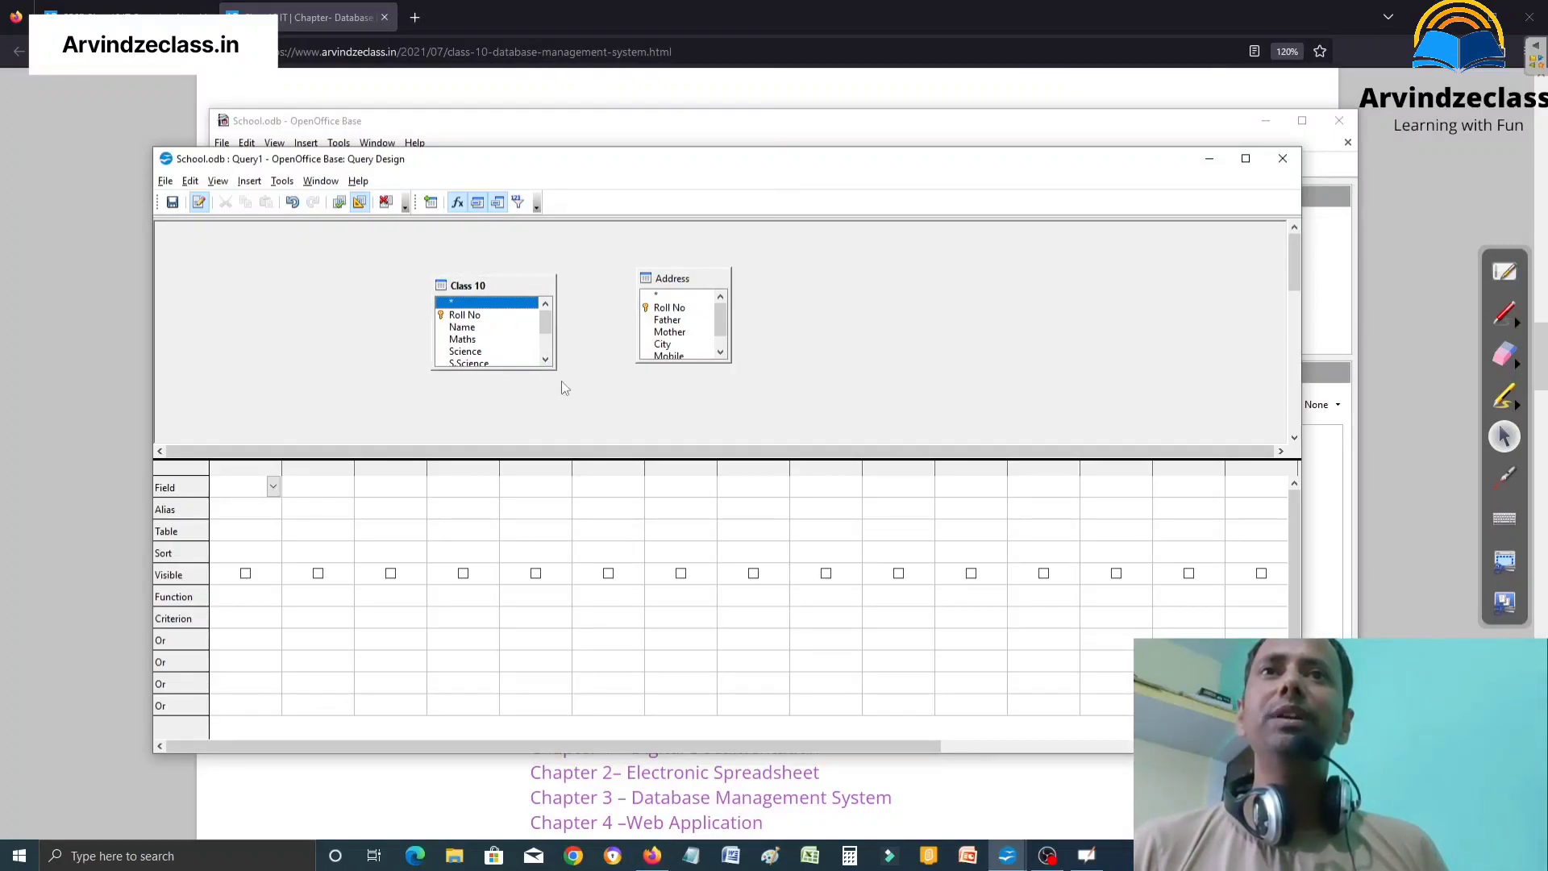
drag(733, 366, 763, 382)
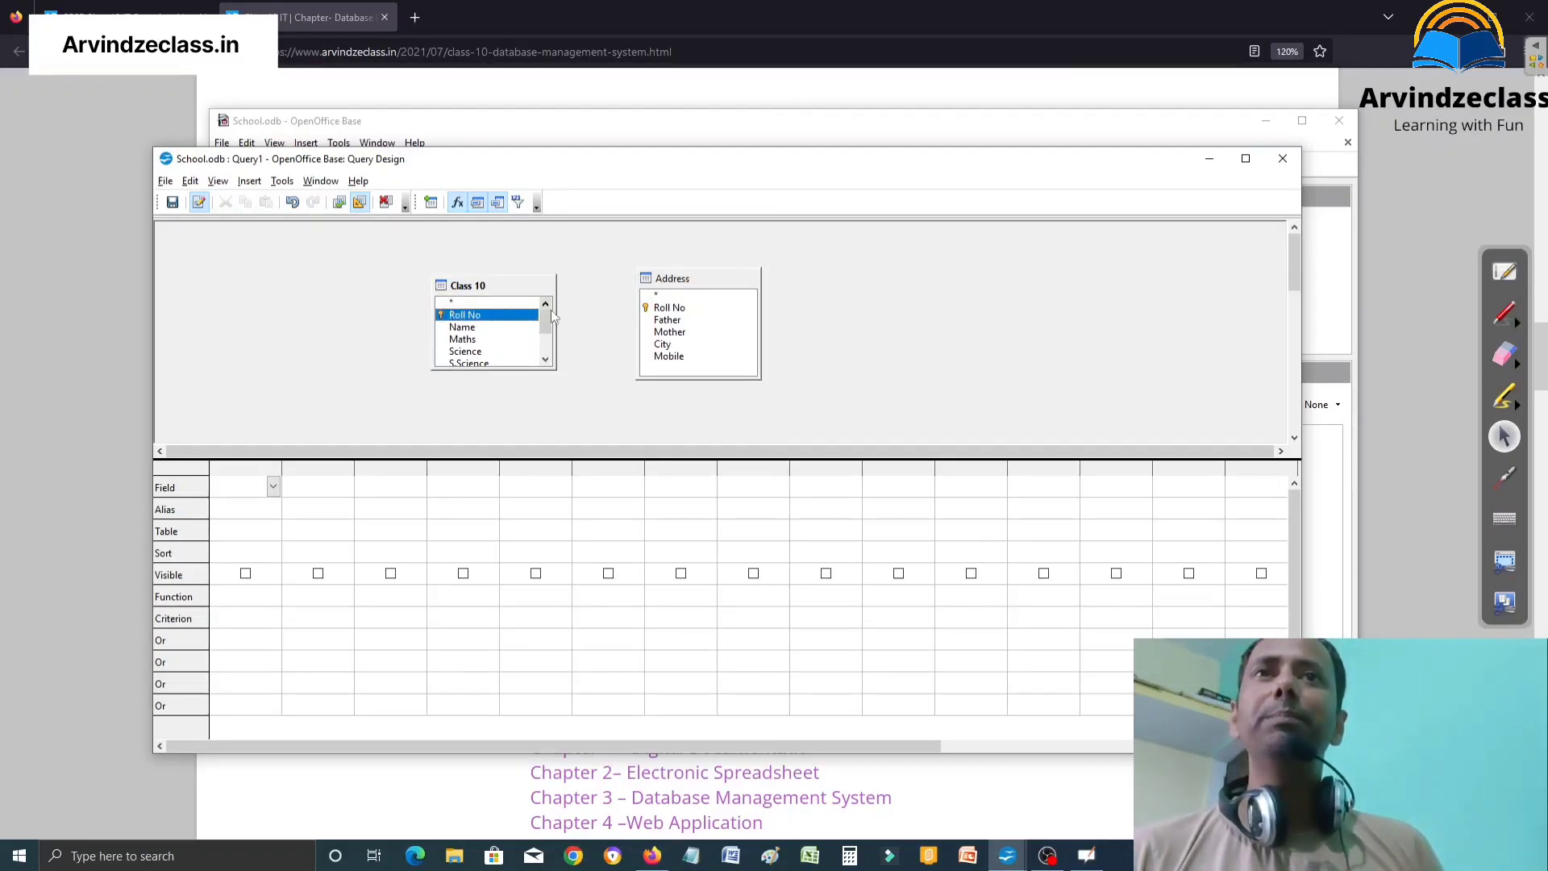
Join the two tables by linking Class 10's Roll No field to Address's Roll No field.
click(675, 310)
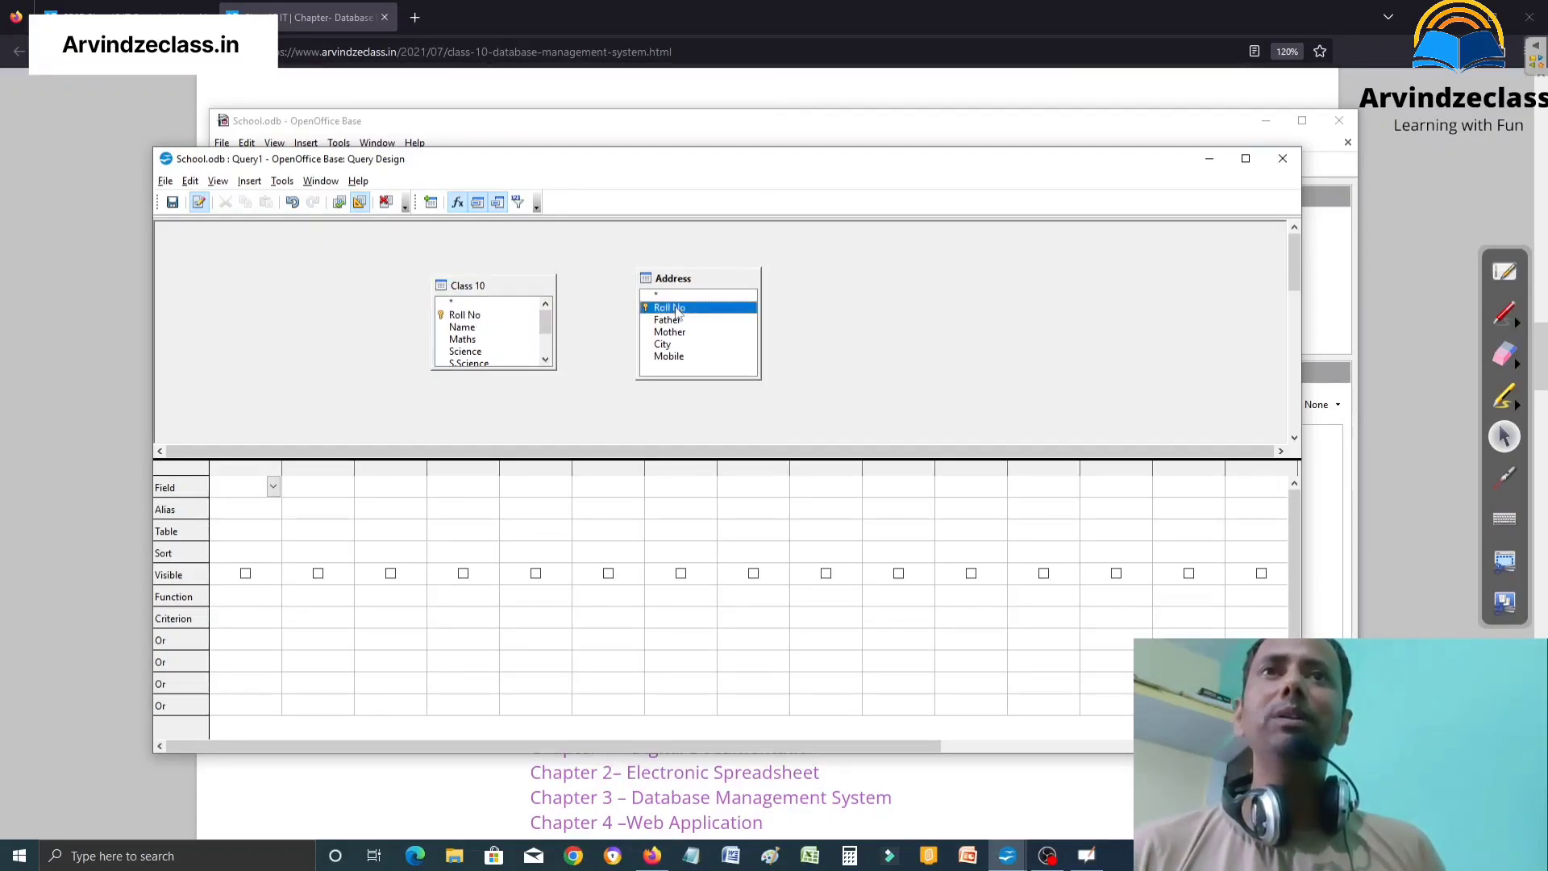
click(482, 318)
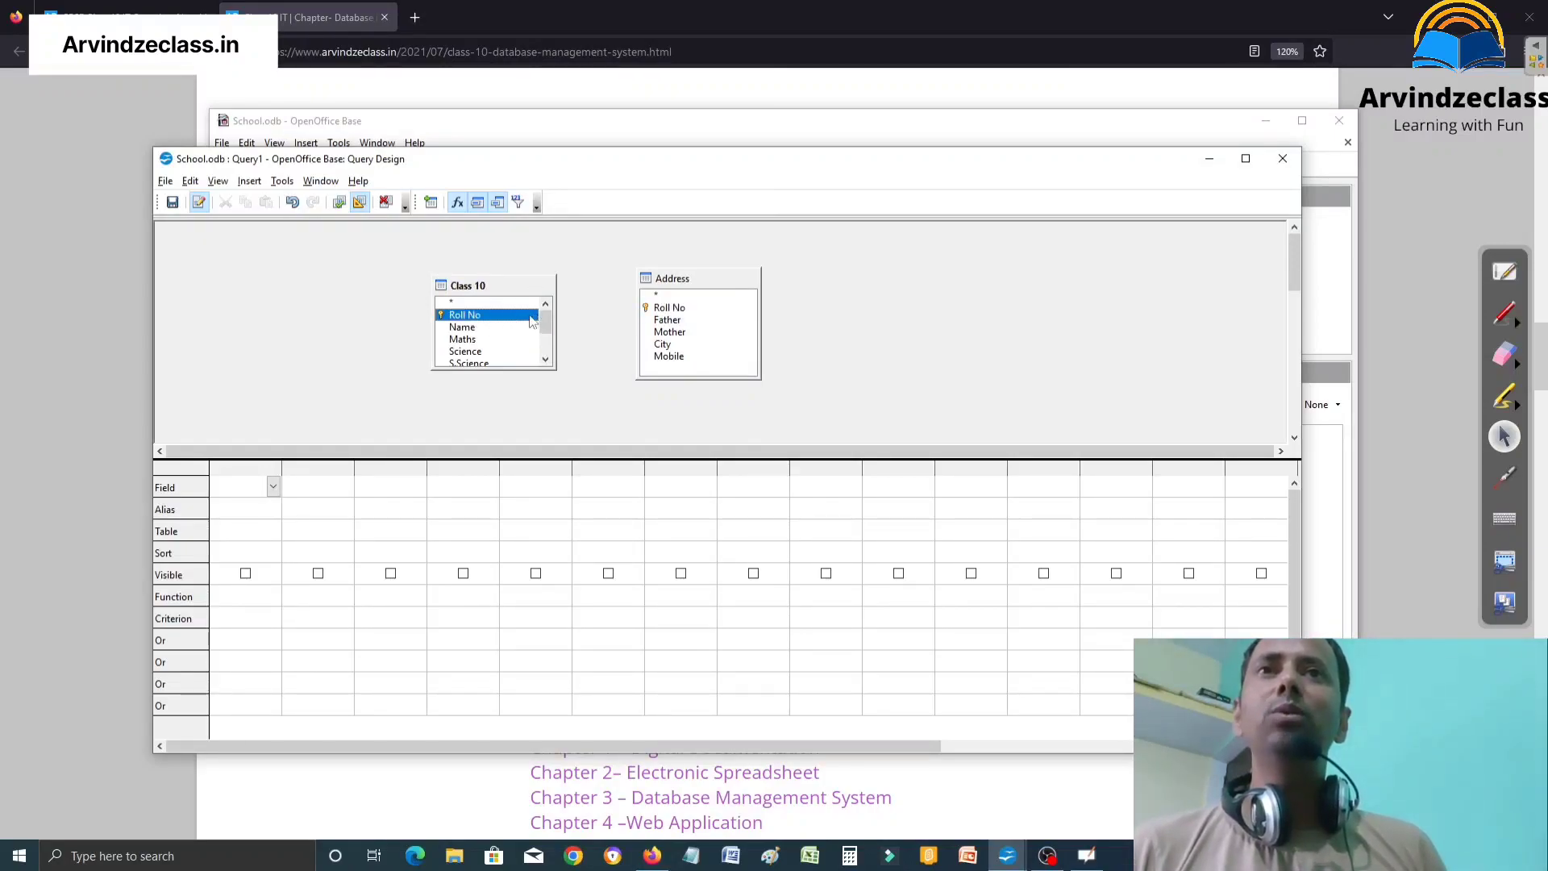
drag(535, 321, 658, 318)
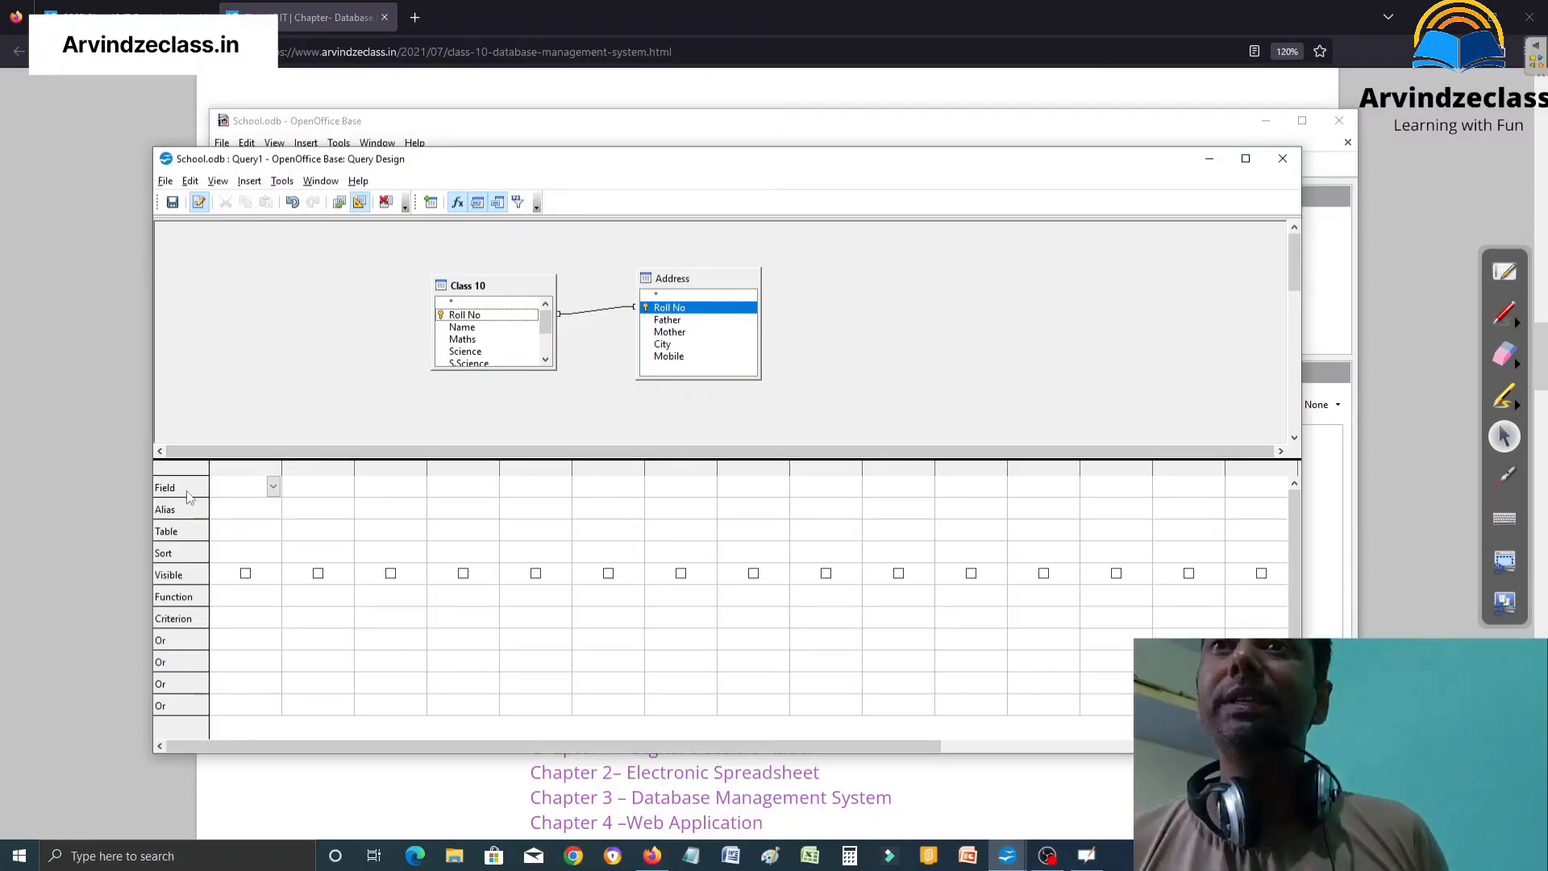
Draw a red line beside the design grid's Field to Criterion row labels, and return to the normal pointer.
click(1505, 319)
drag(139, 477, 132, 645)
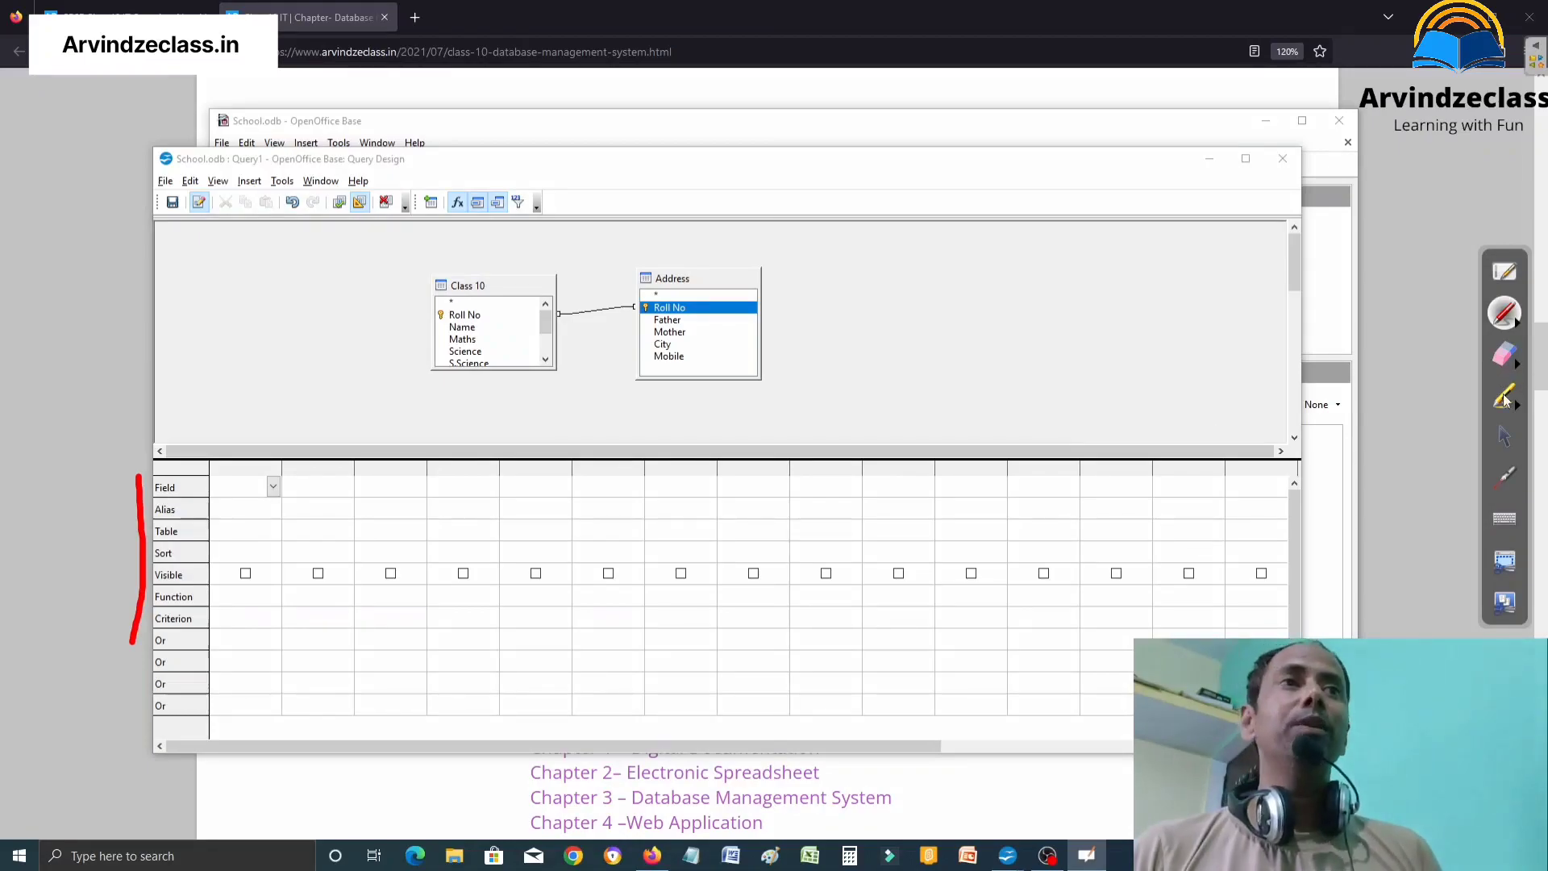
click(1505, 440)
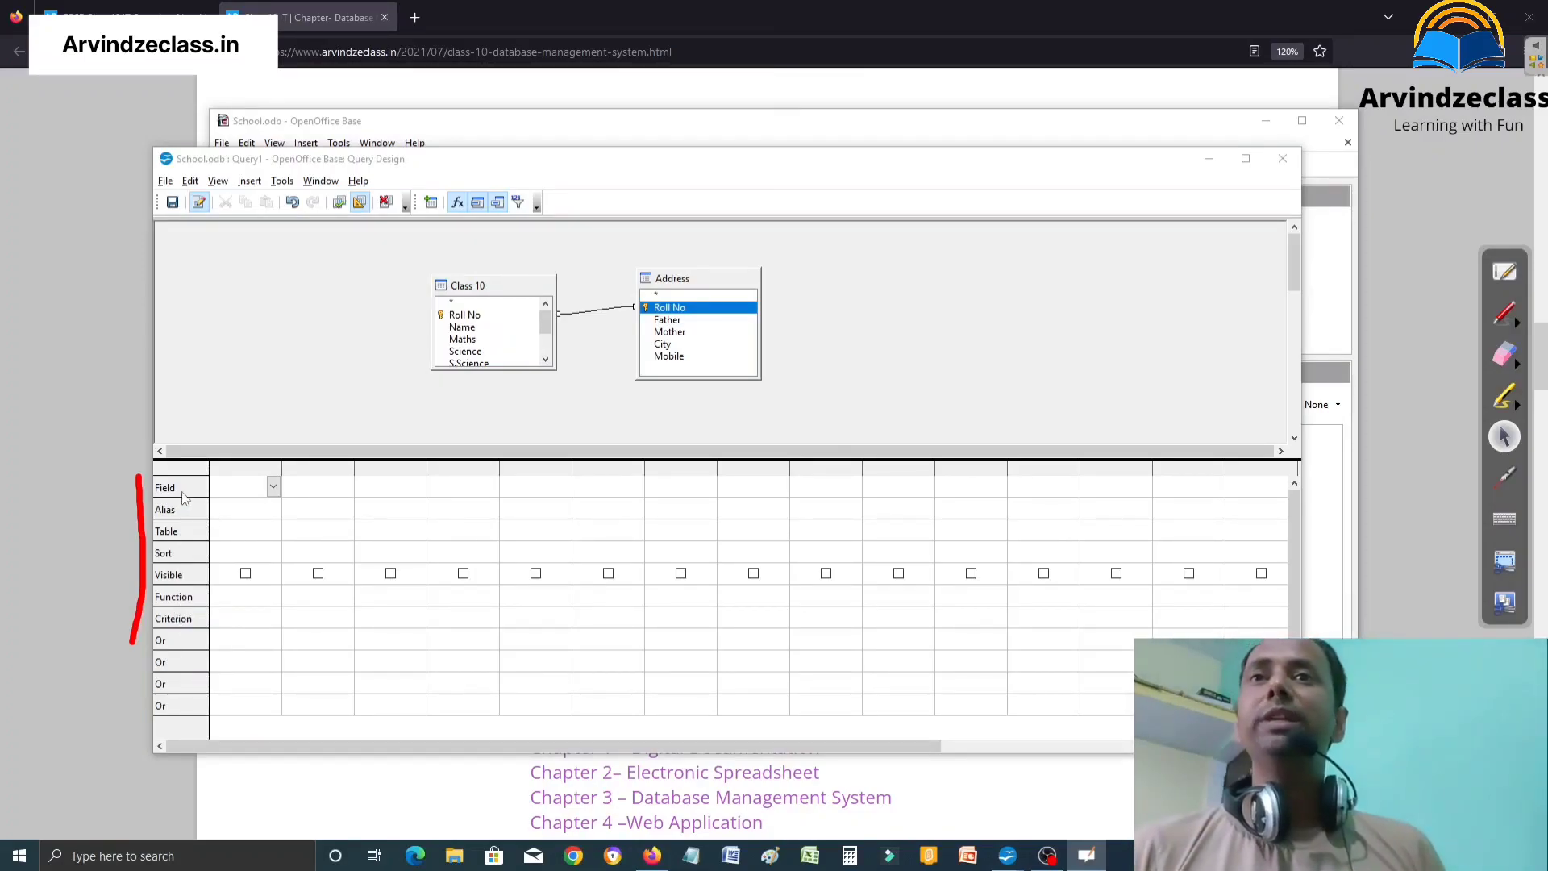
Add the Class 10 table's Roll No and Name fields to the first two columns of the query grid.
click(274, 487)
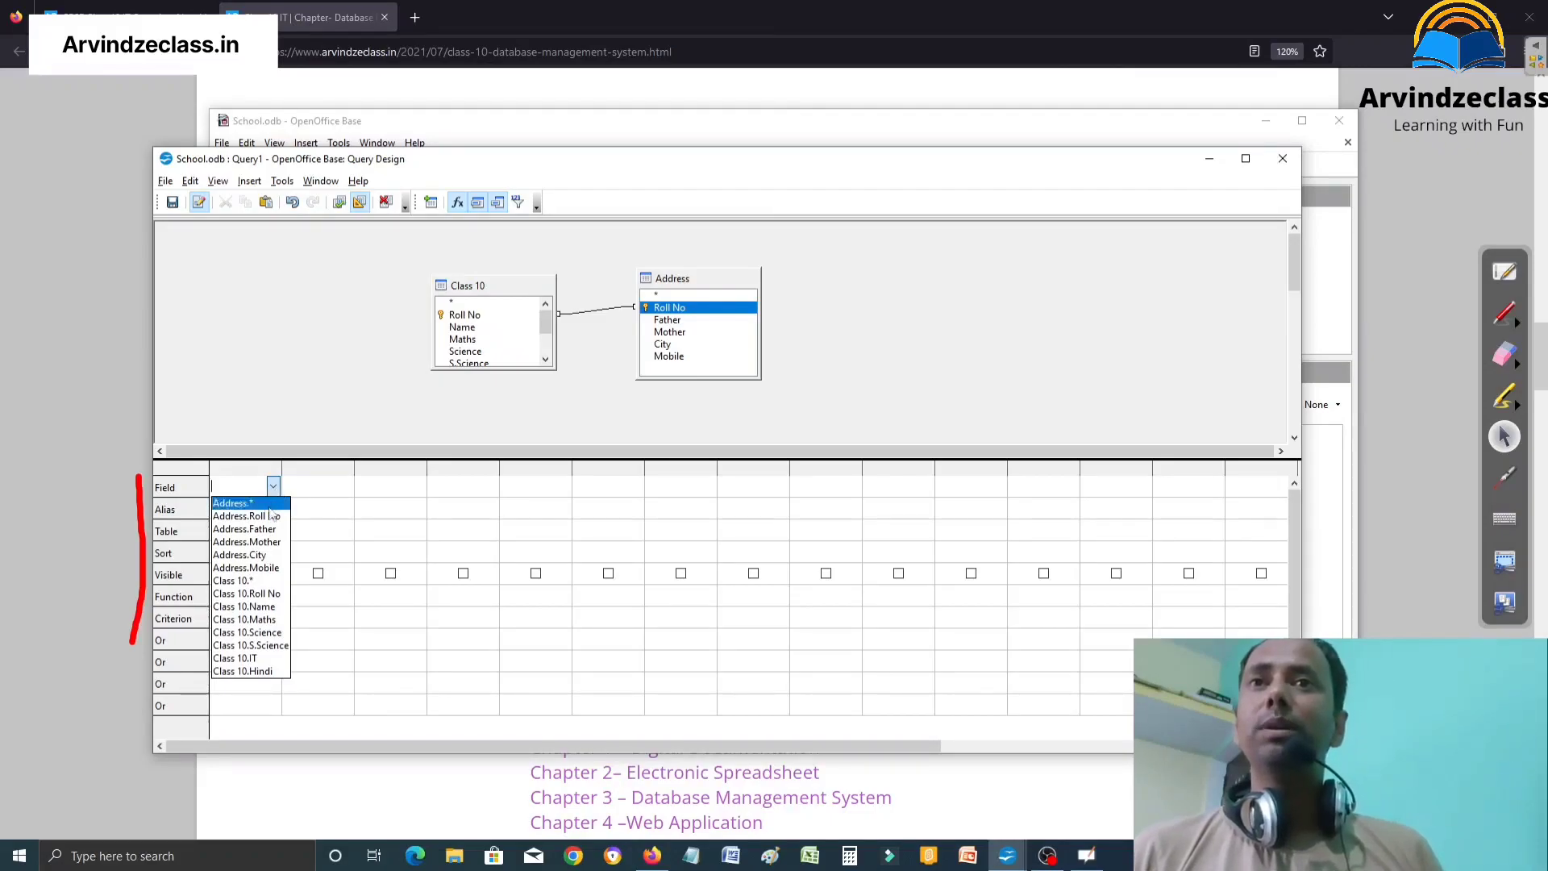
click(273, 594)
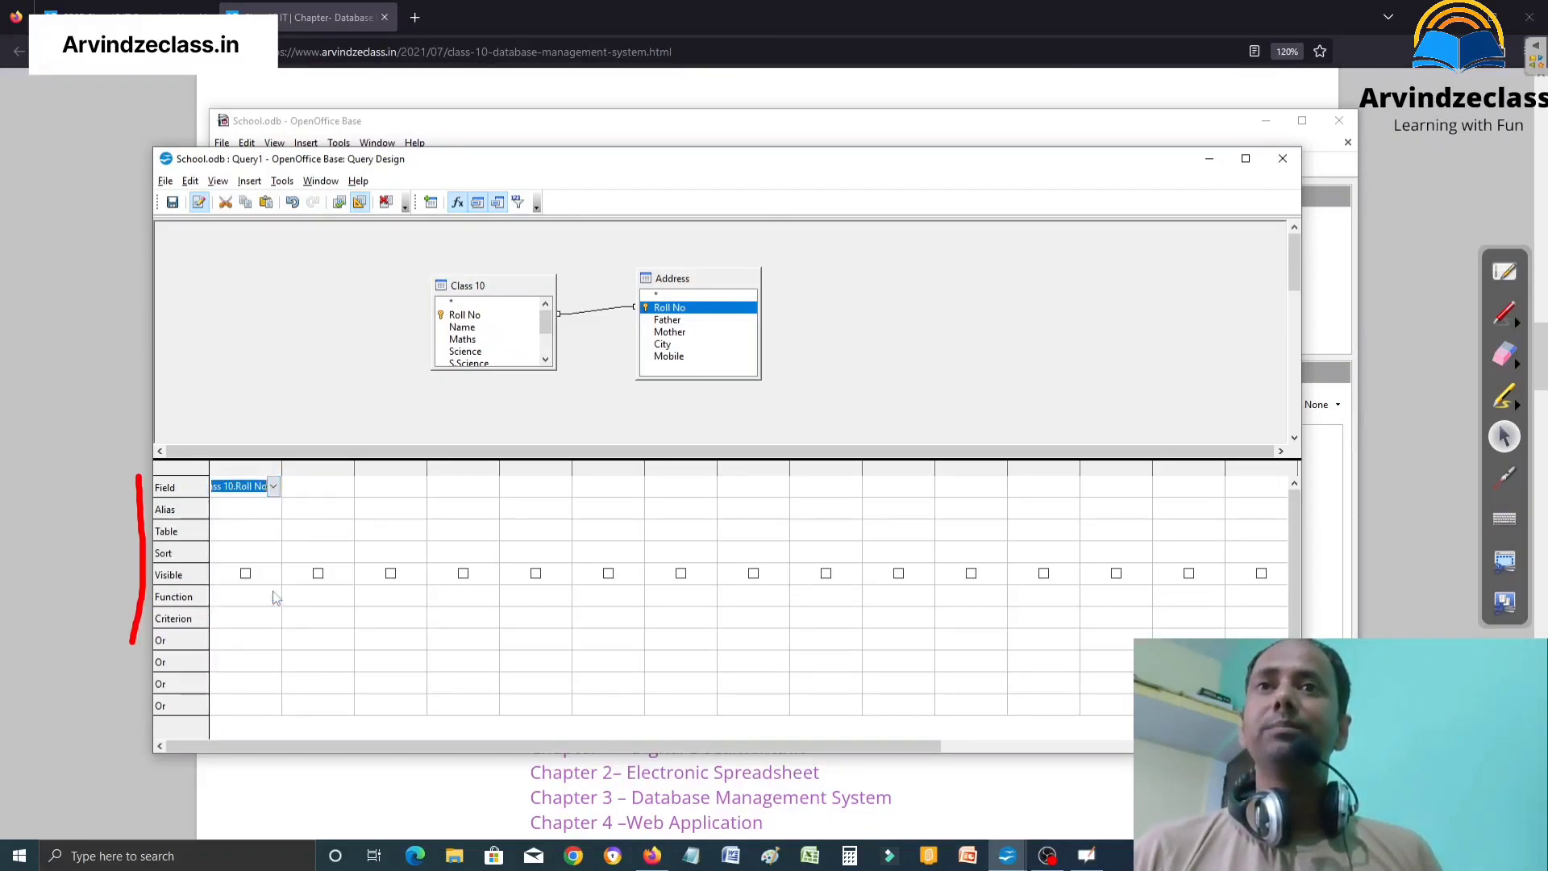
click(255, 536)
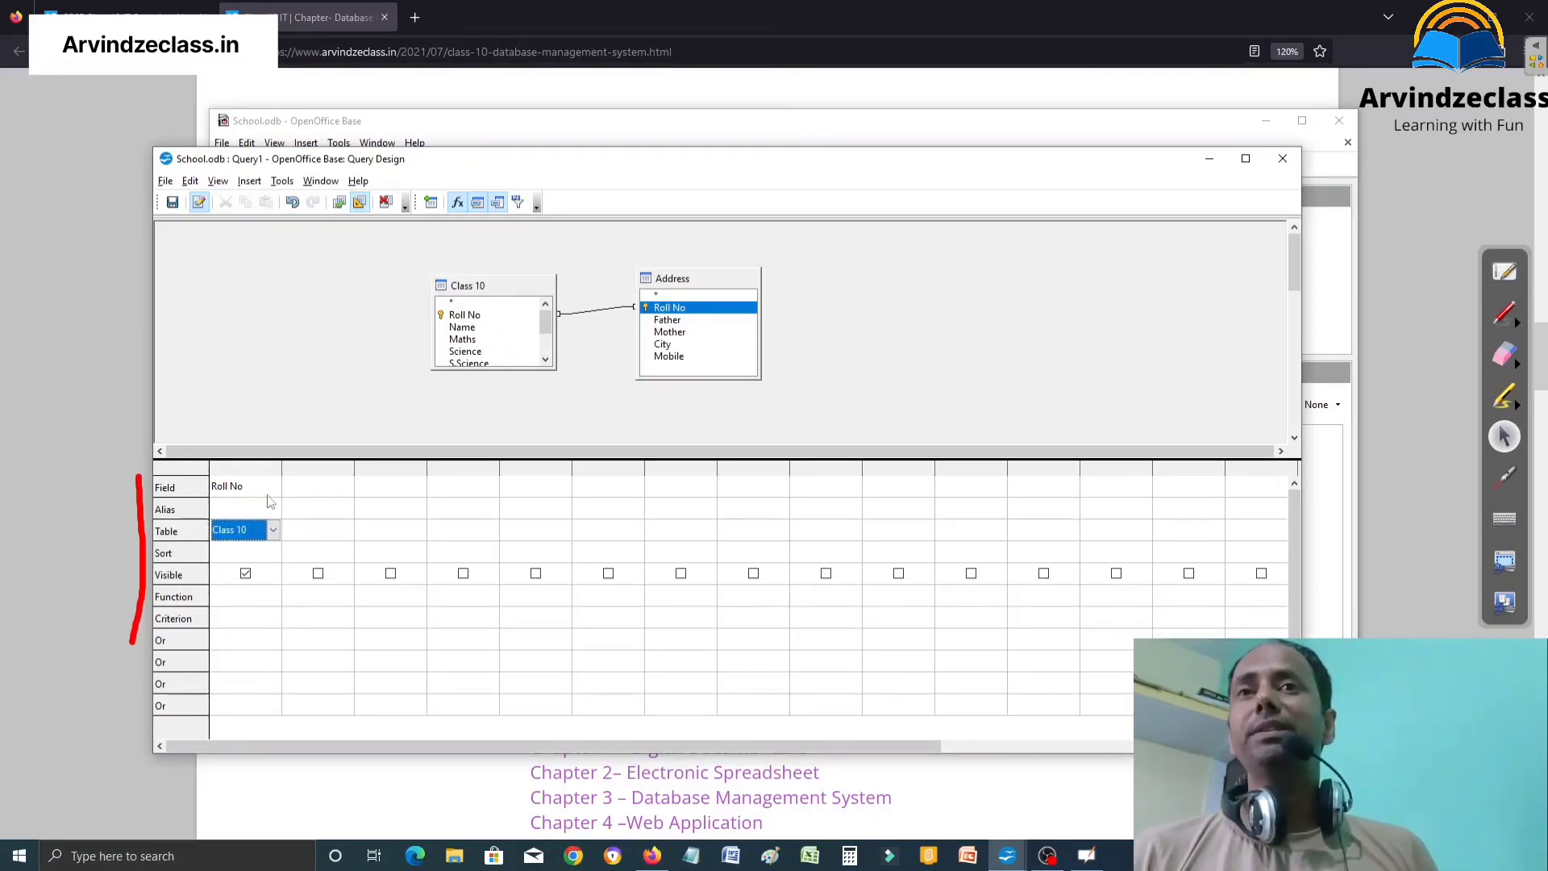
click(307, 488)
click(345, 486)
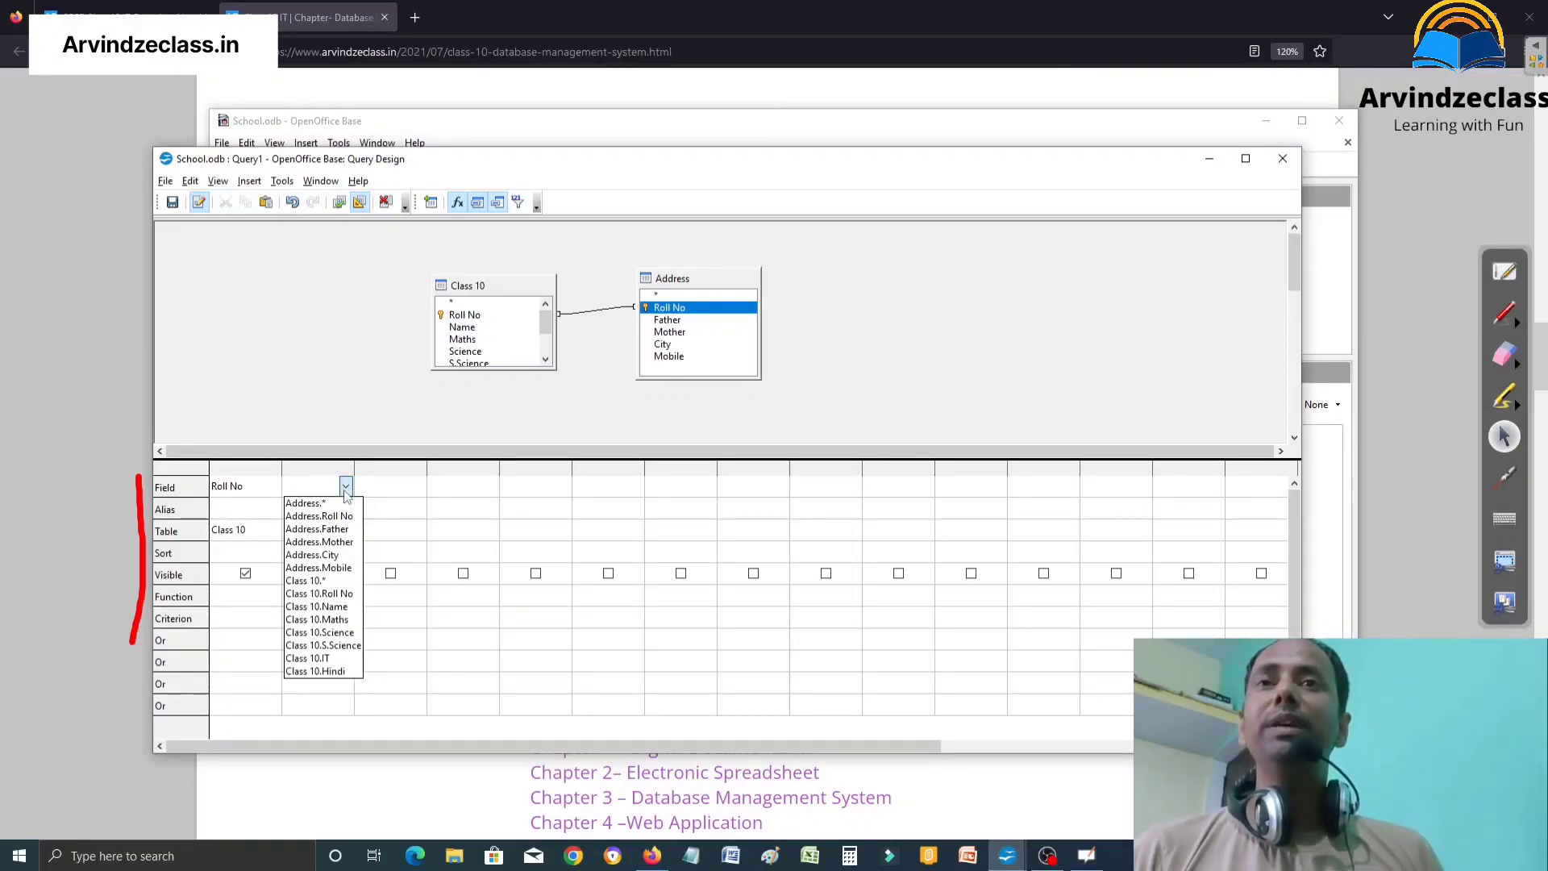
click(350, 613)
click(329, 536)
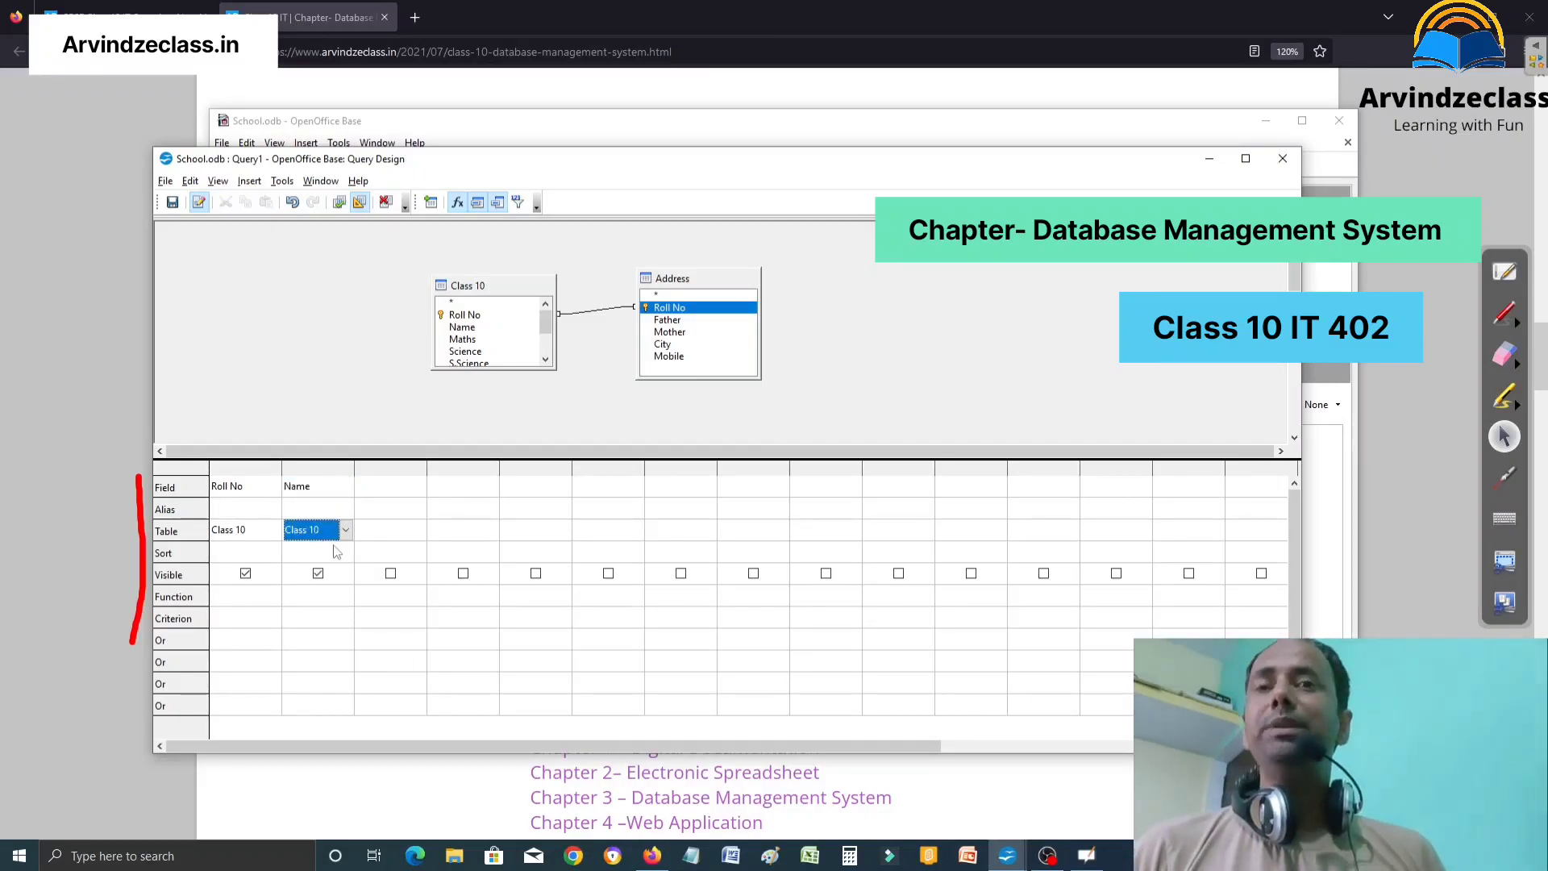
Add the Address table's Father and City fields to the third and fourth columns of the query grid.
click(382, 486)
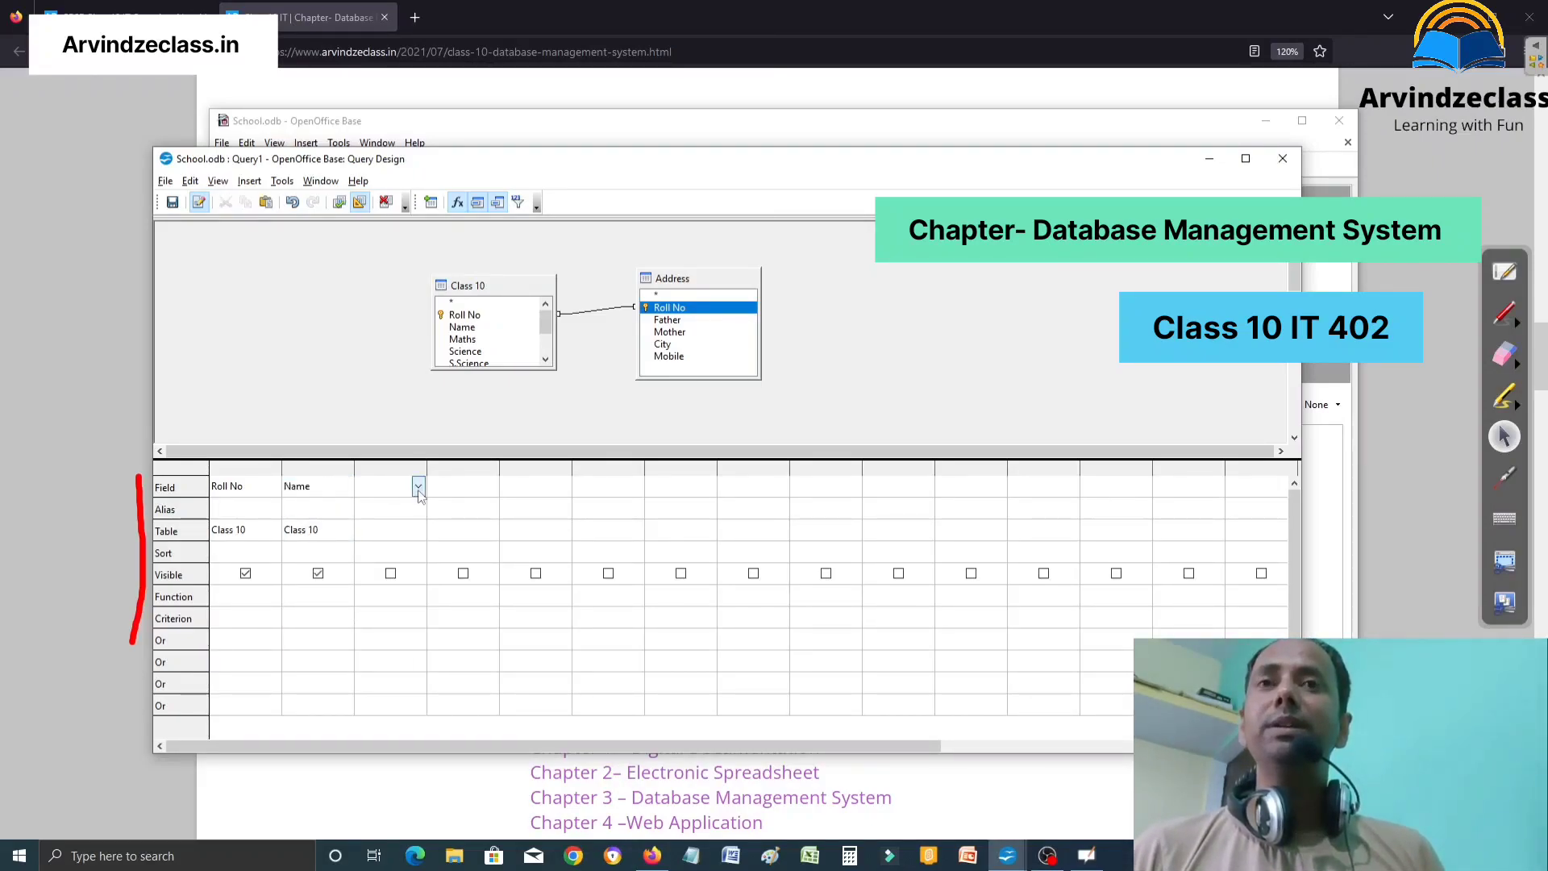
click(419, 487)
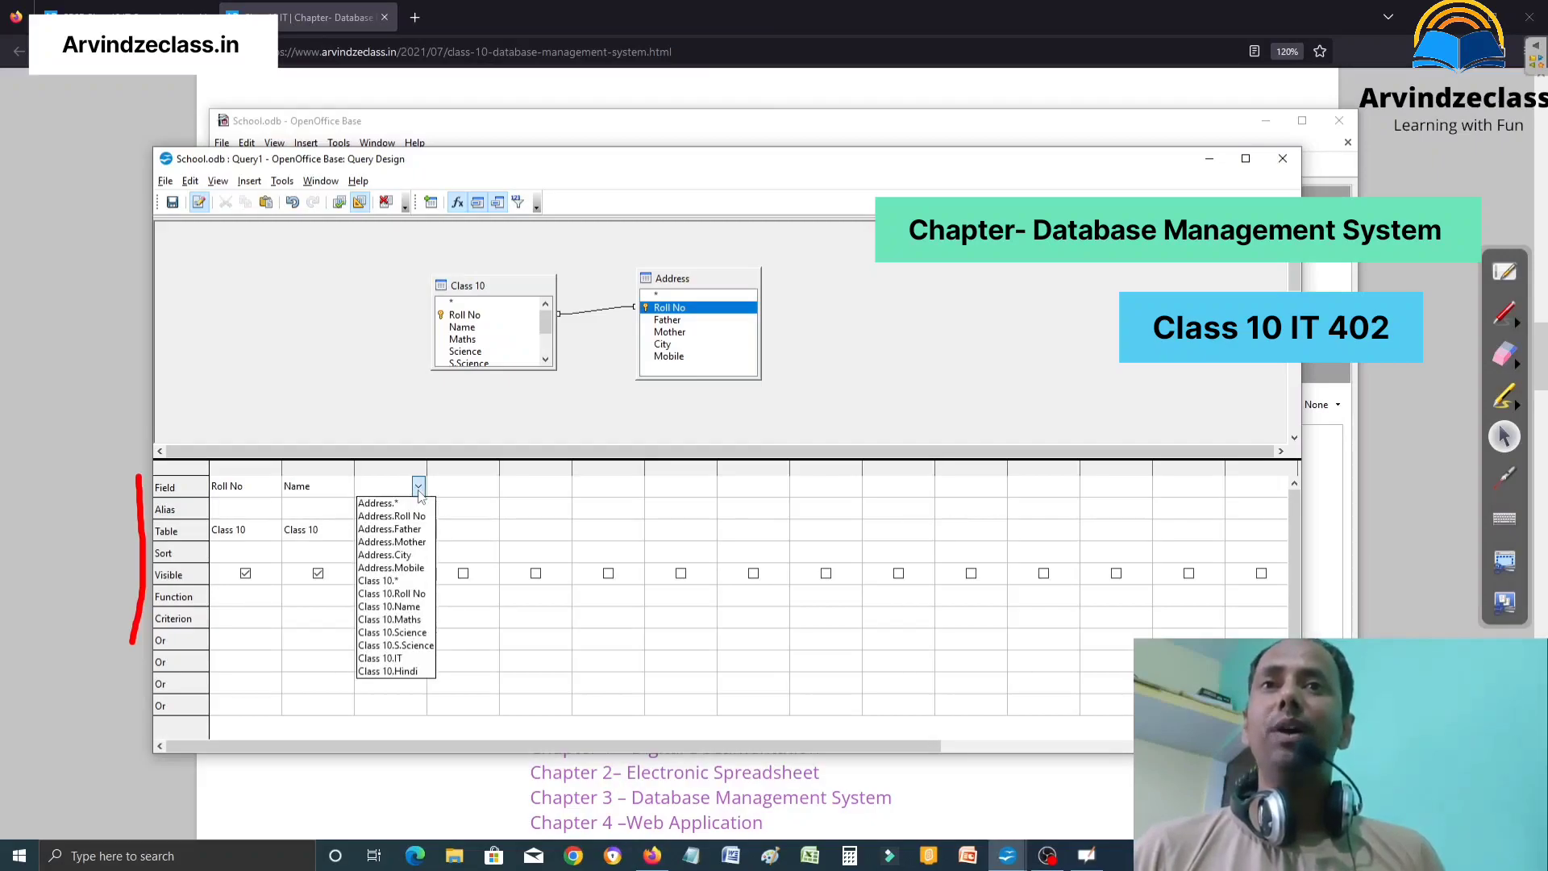
click(426, 530)
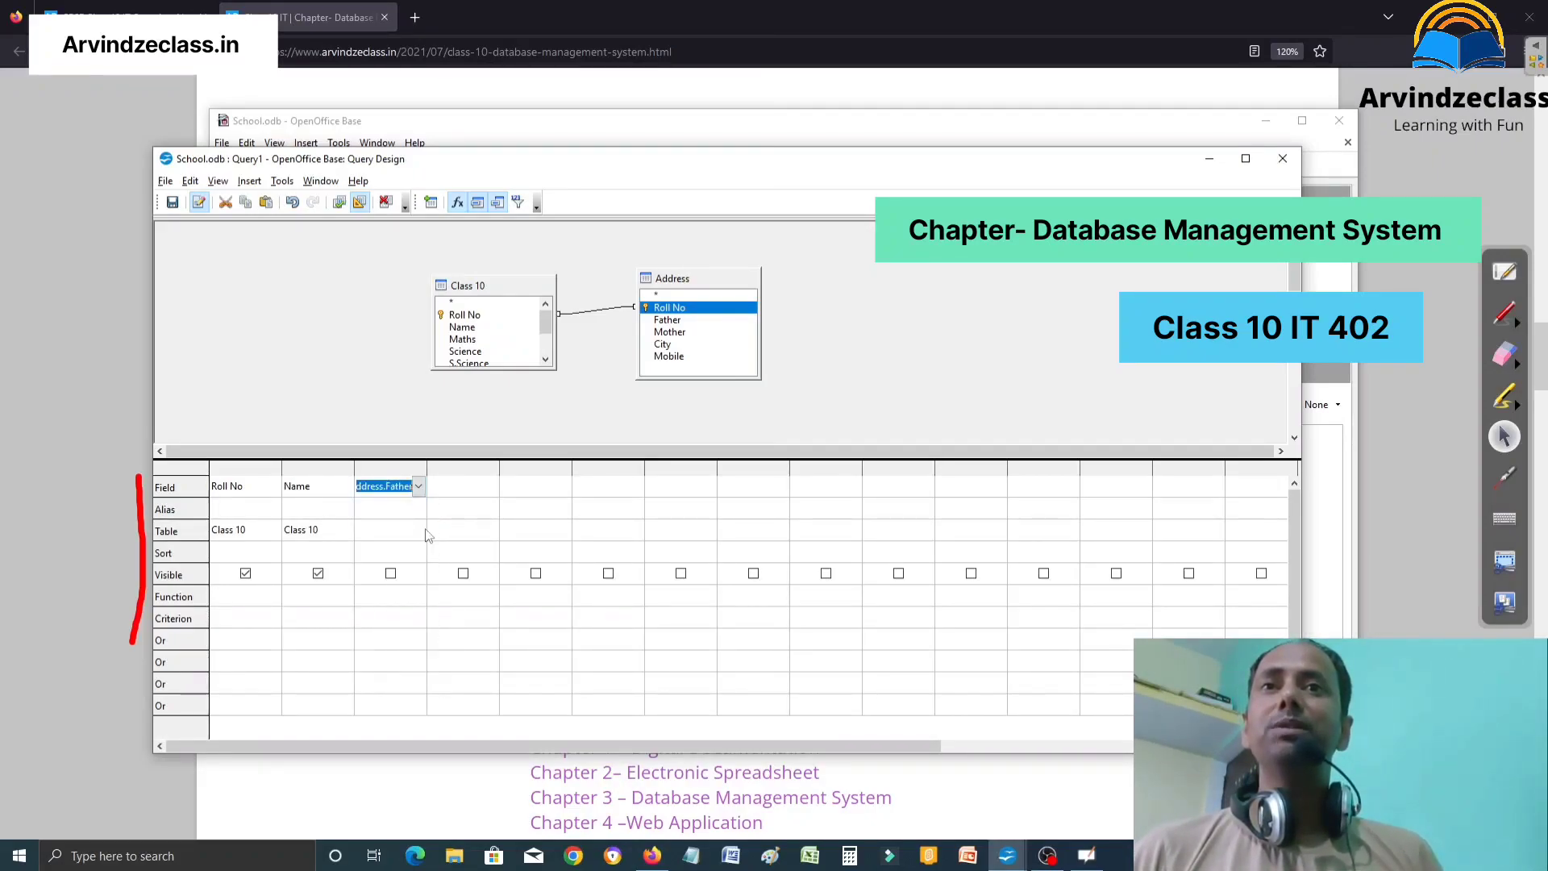
click(456, 488)
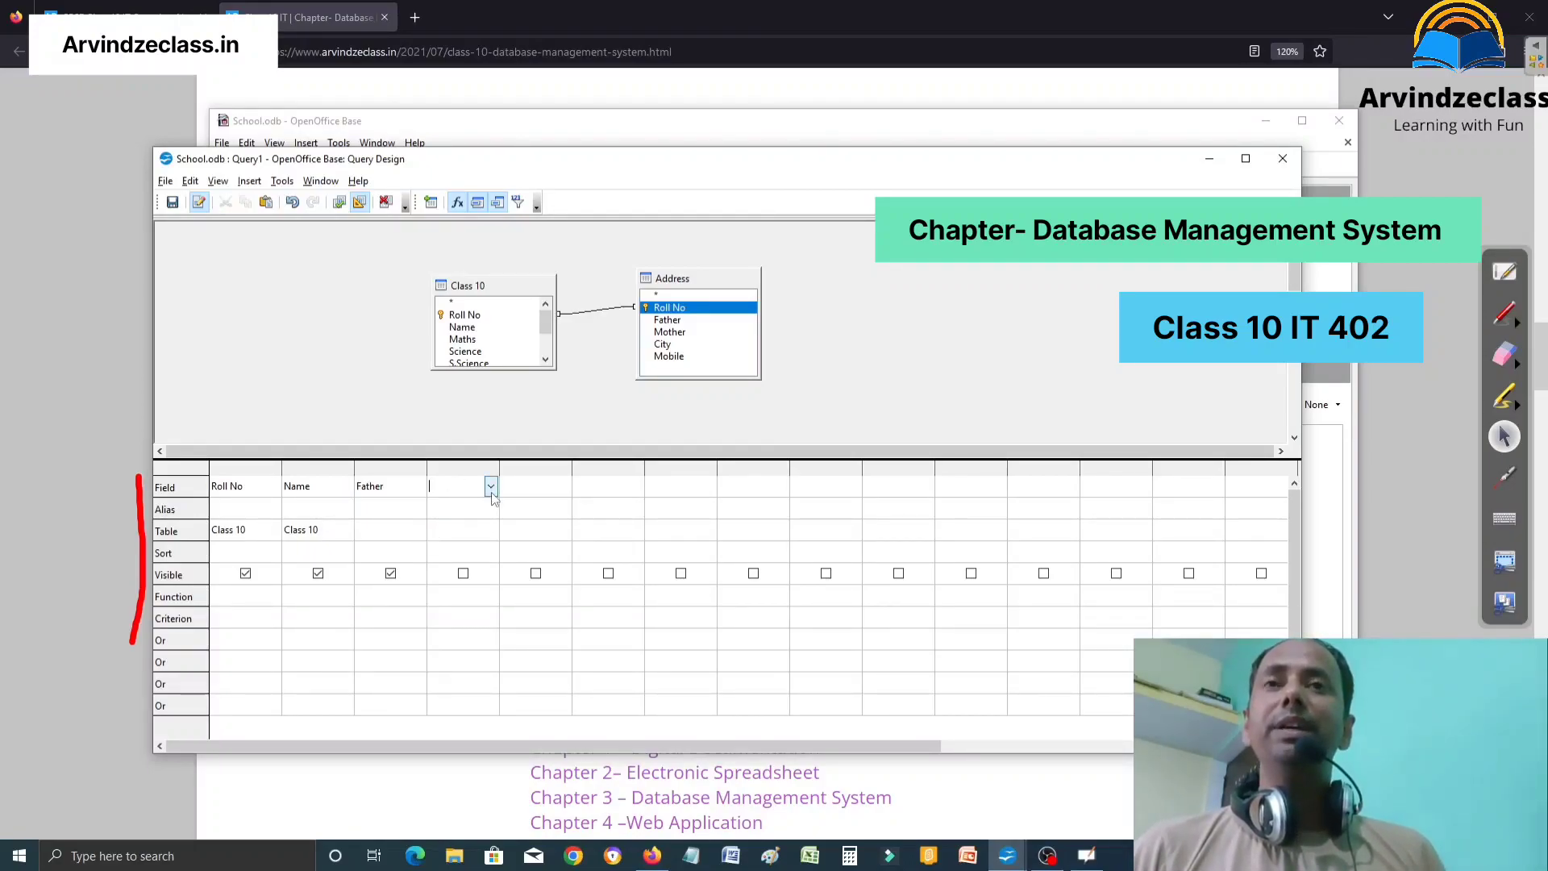
click(490, 486)
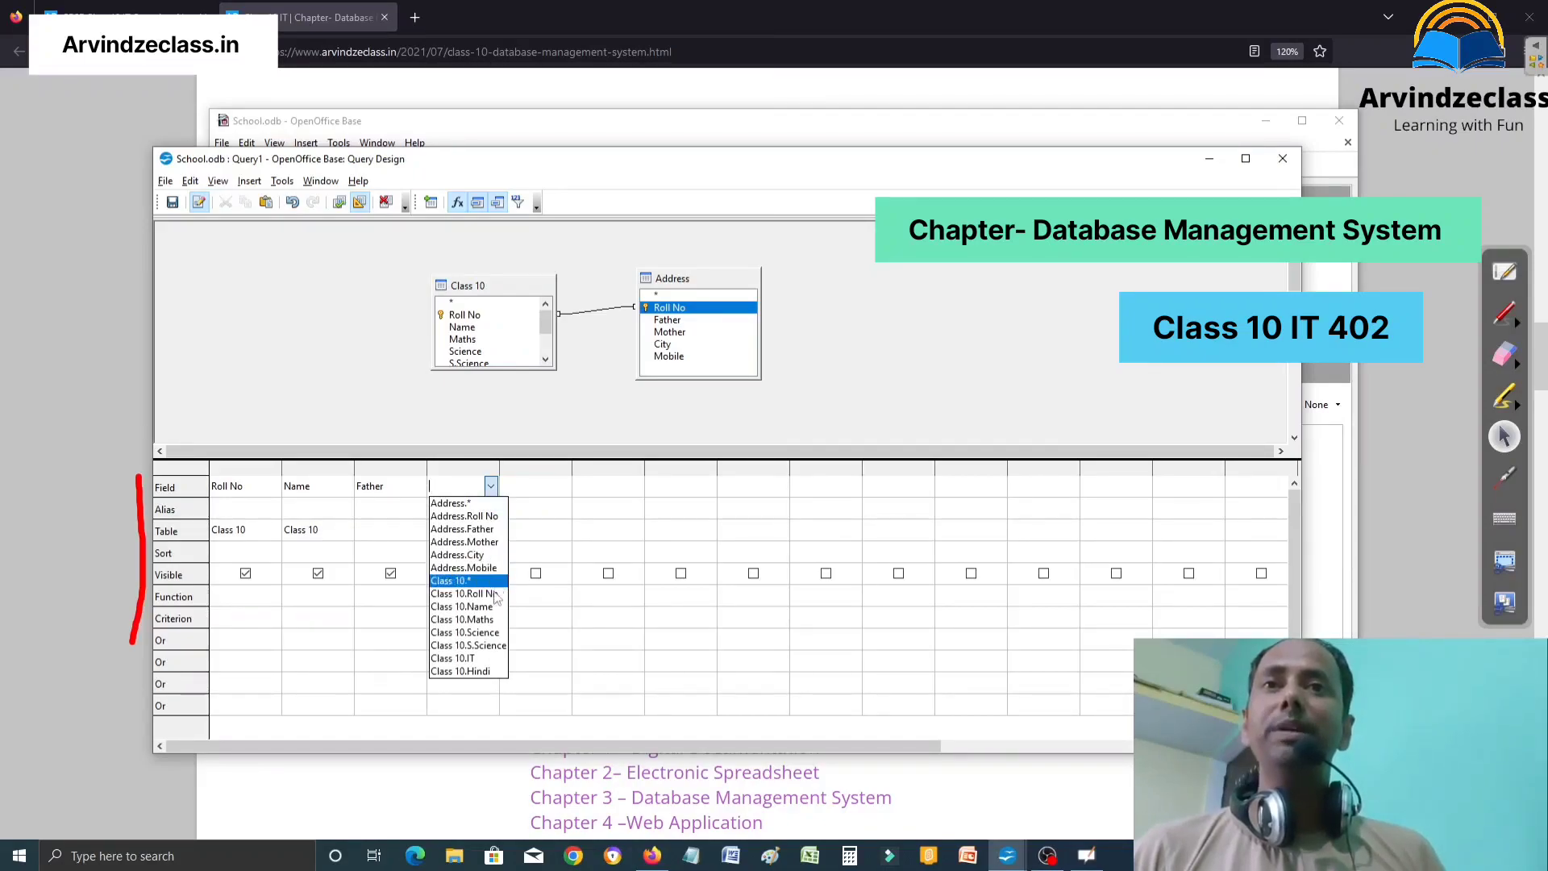
click(483, 558)
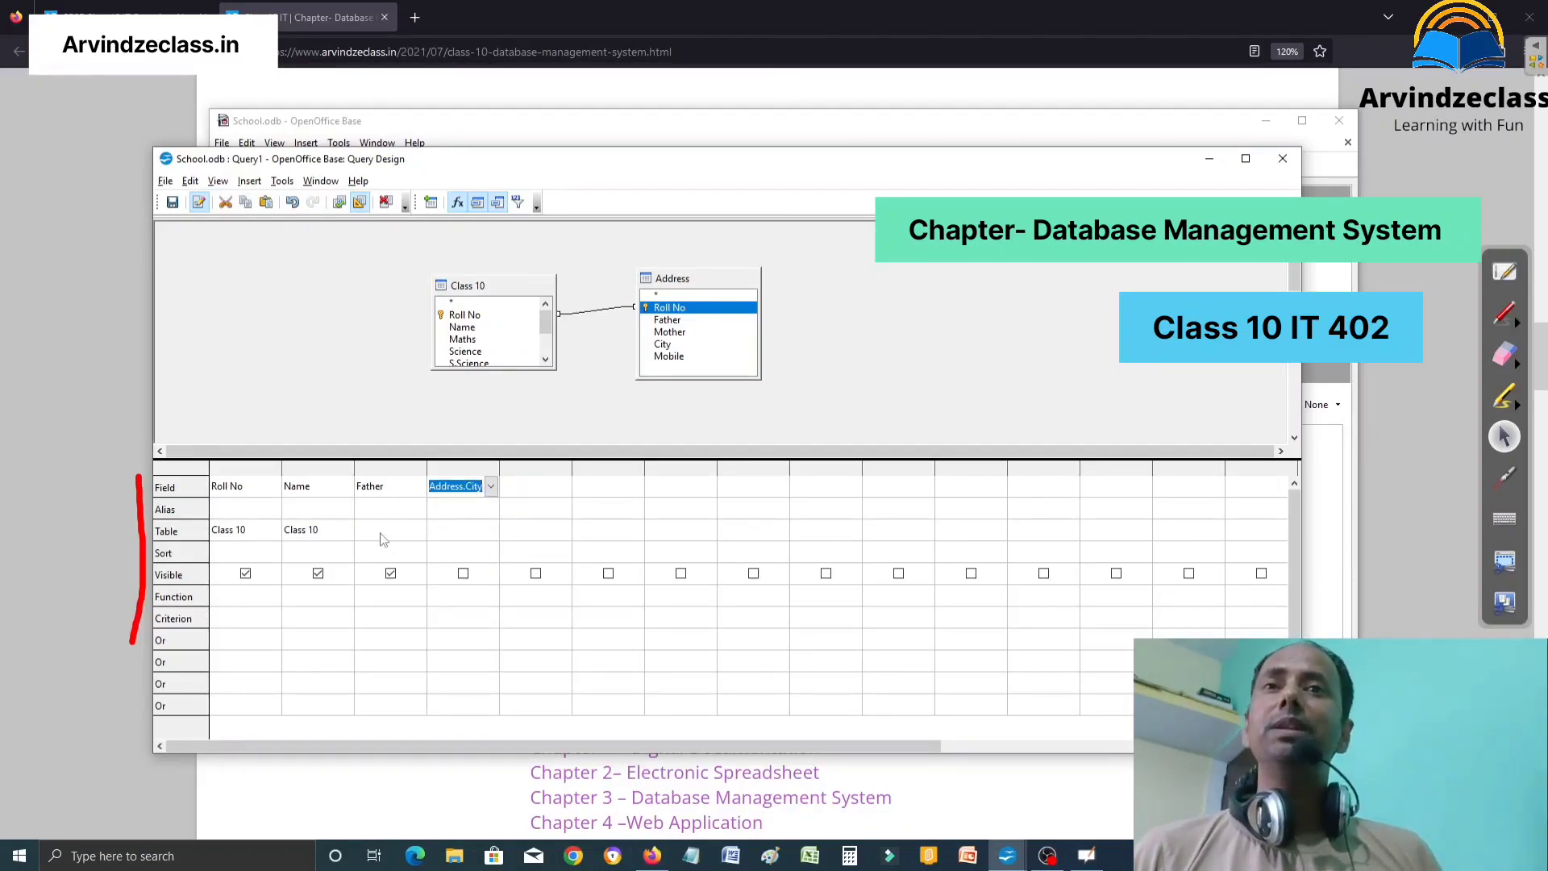
click(388, 535)
click(456, 534)
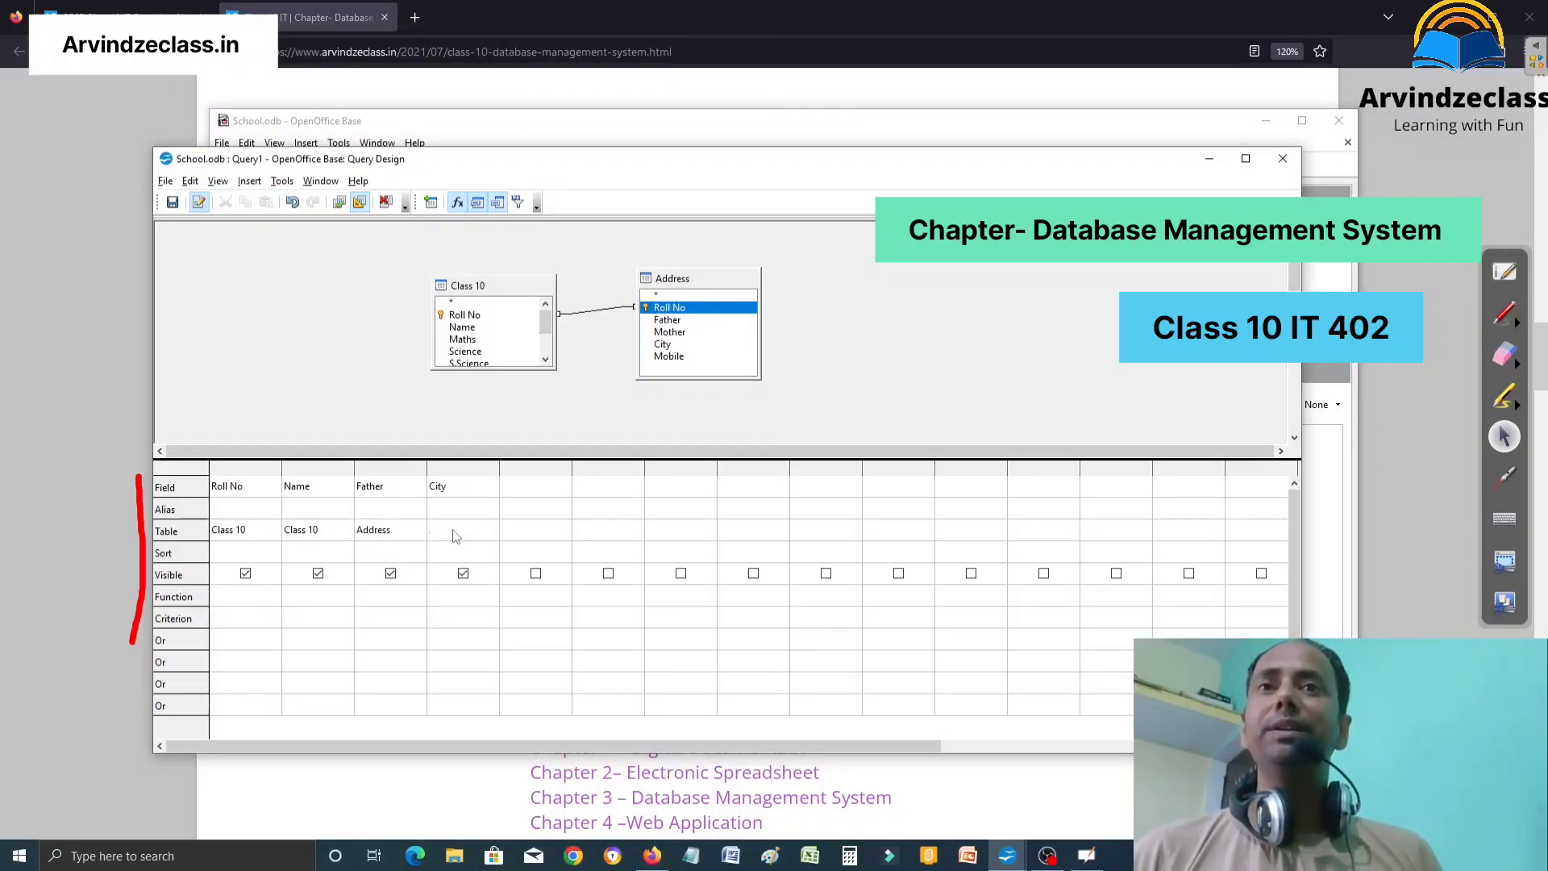
Choose the Class 10 table's Maths field for the fifth column of the query grid.
click(528, 487)
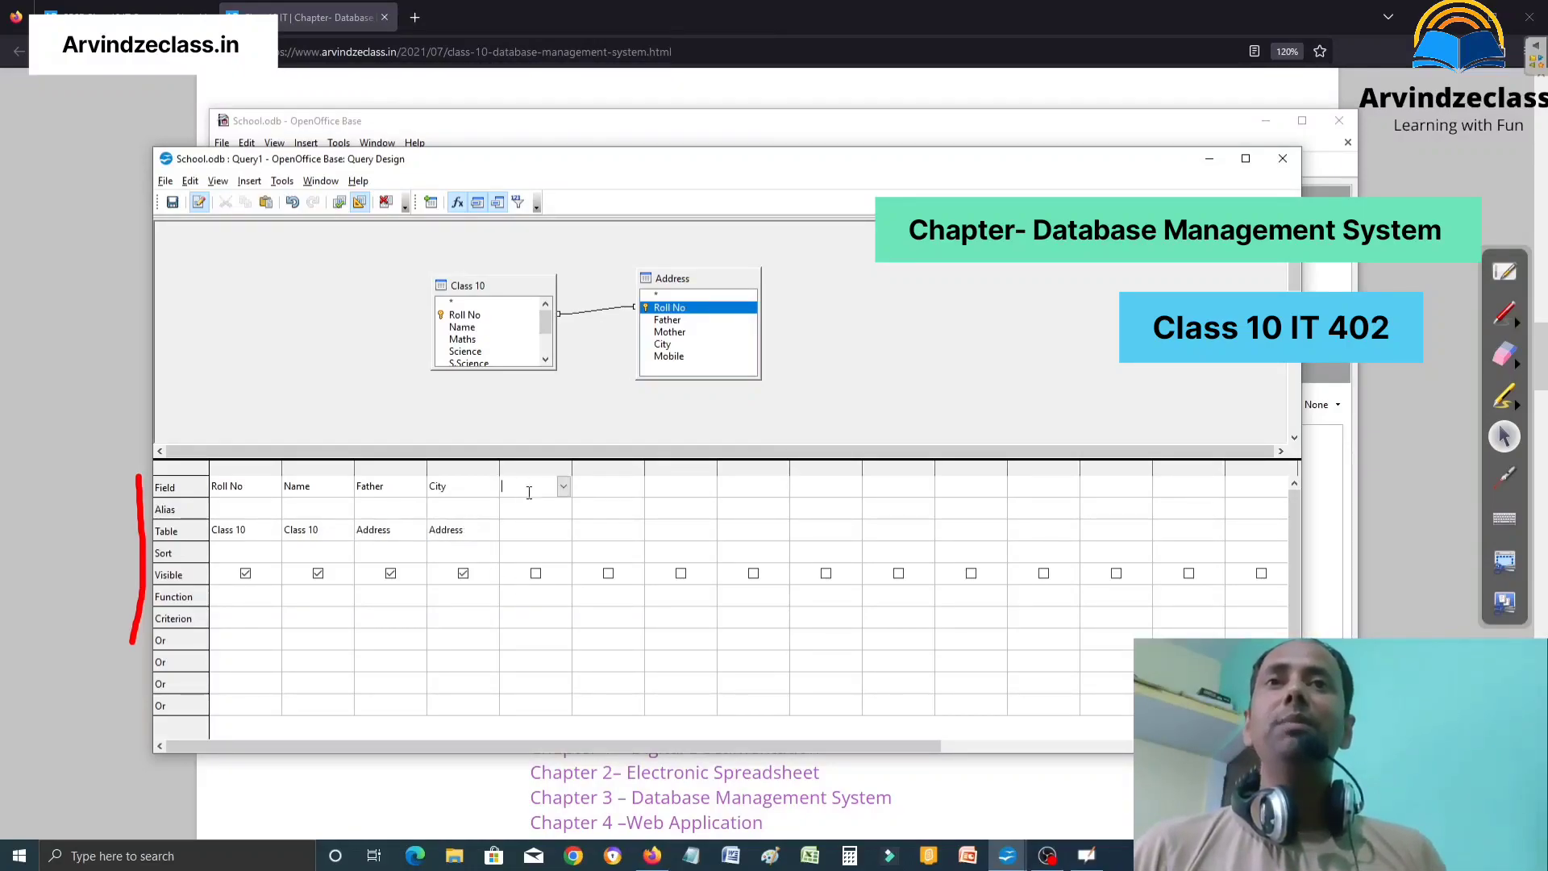
click(564, 487)
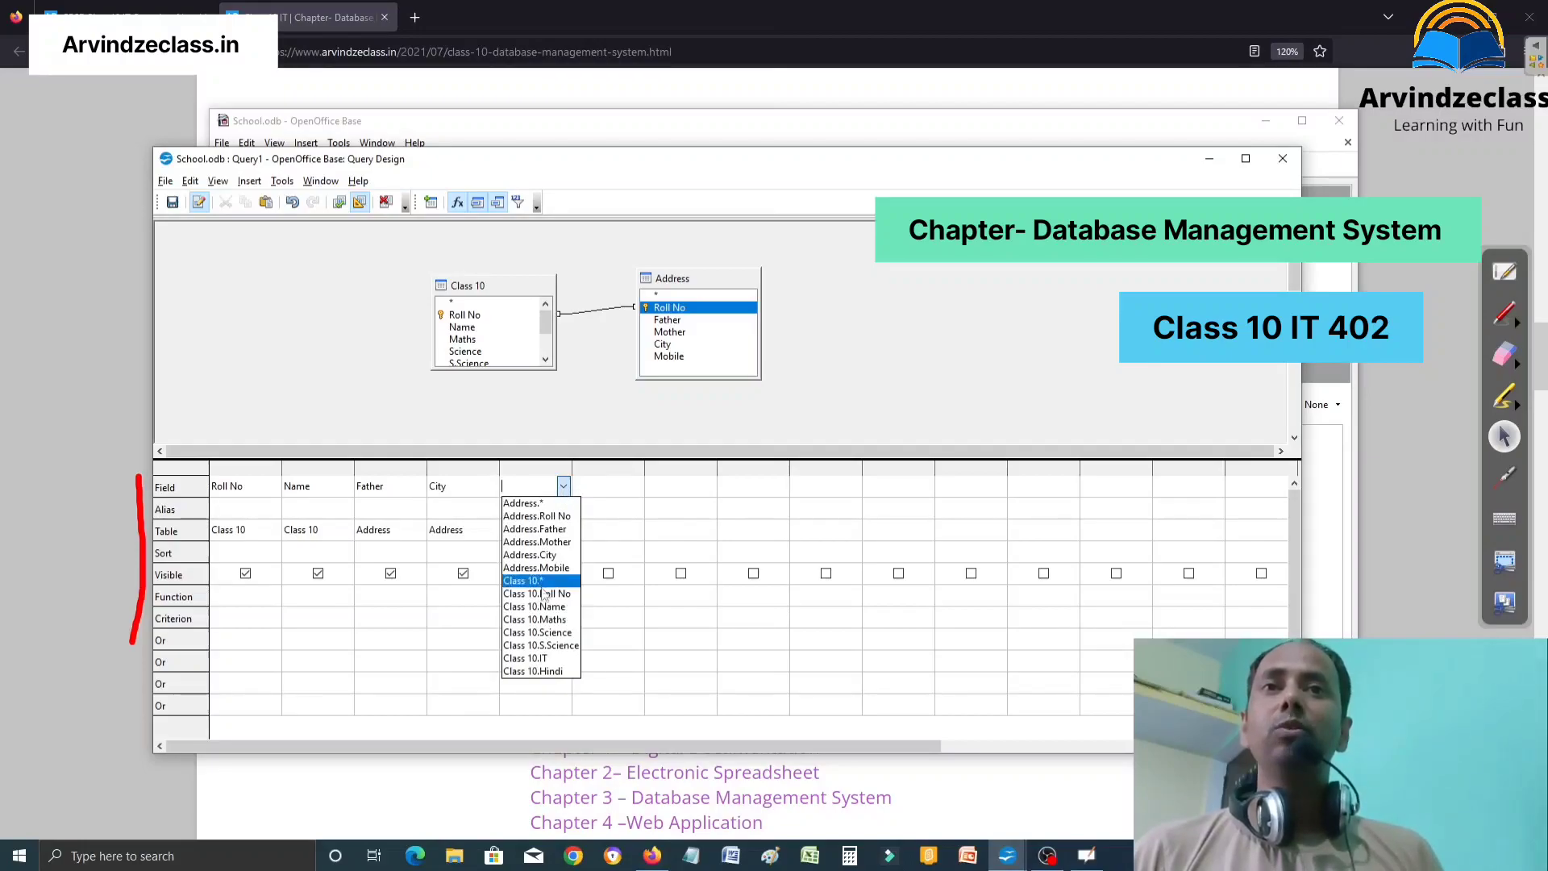
click(558, 620)
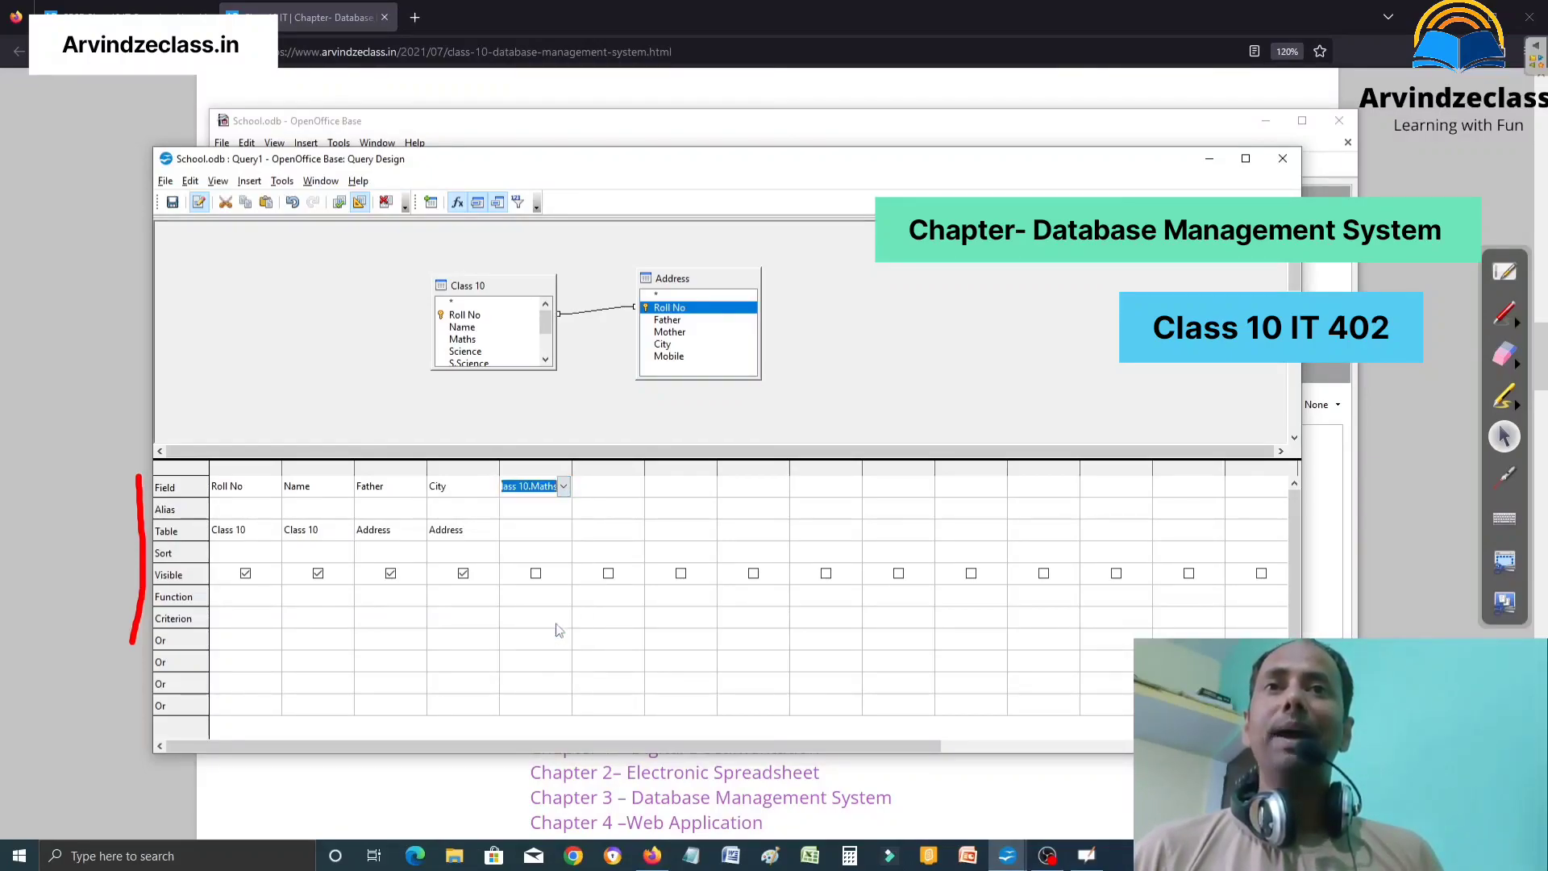
Add the Class 10 table's Science and S.Science fields to the sixth and seventh columns of the query grid.
click(533, 538)
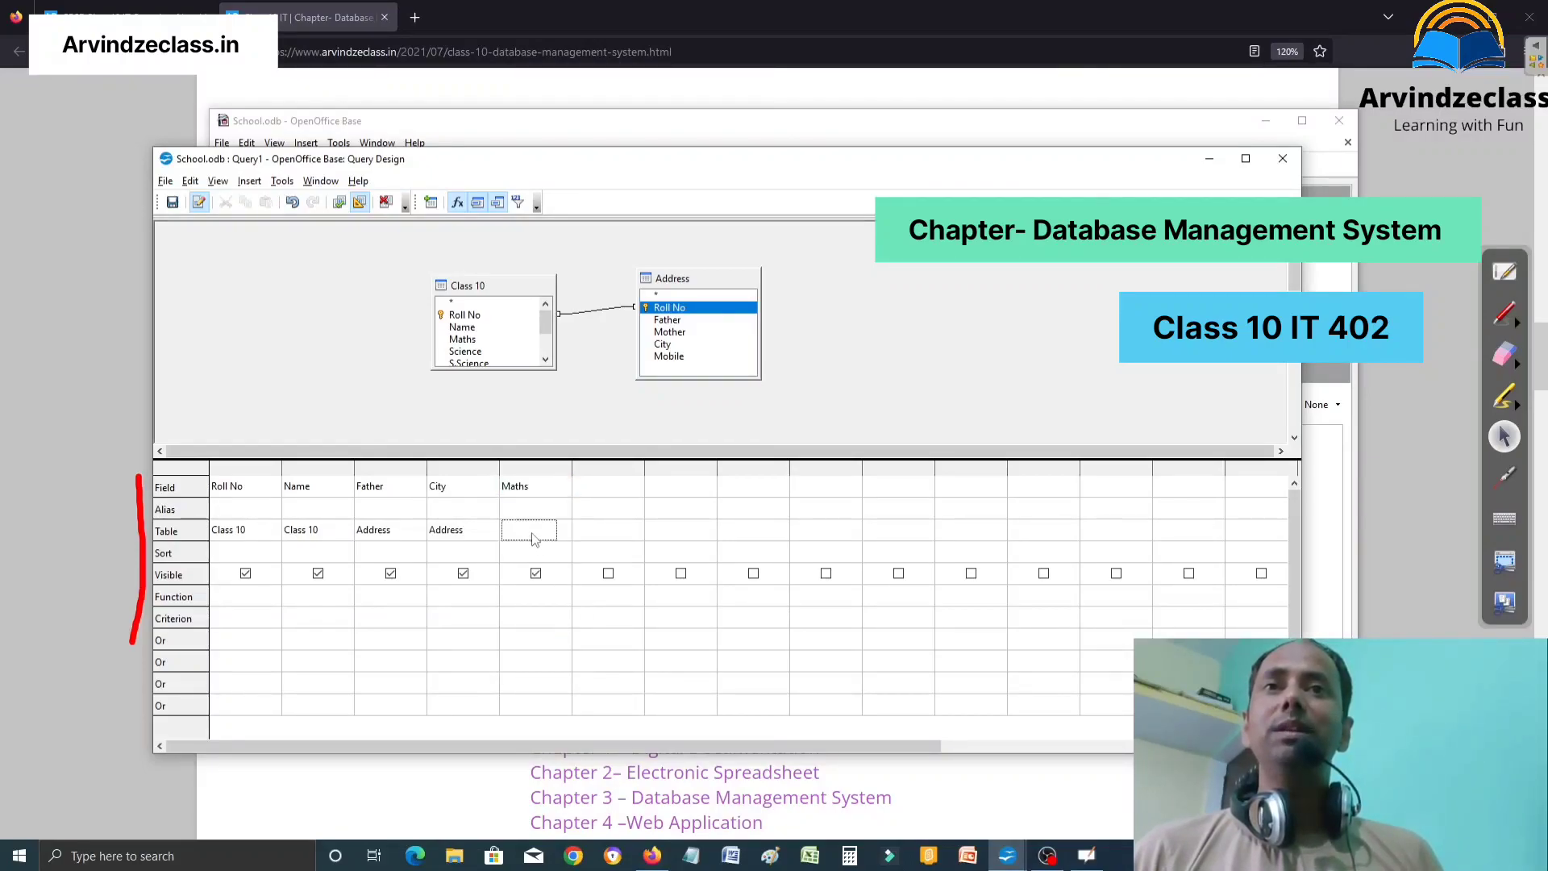
click(617, 484)
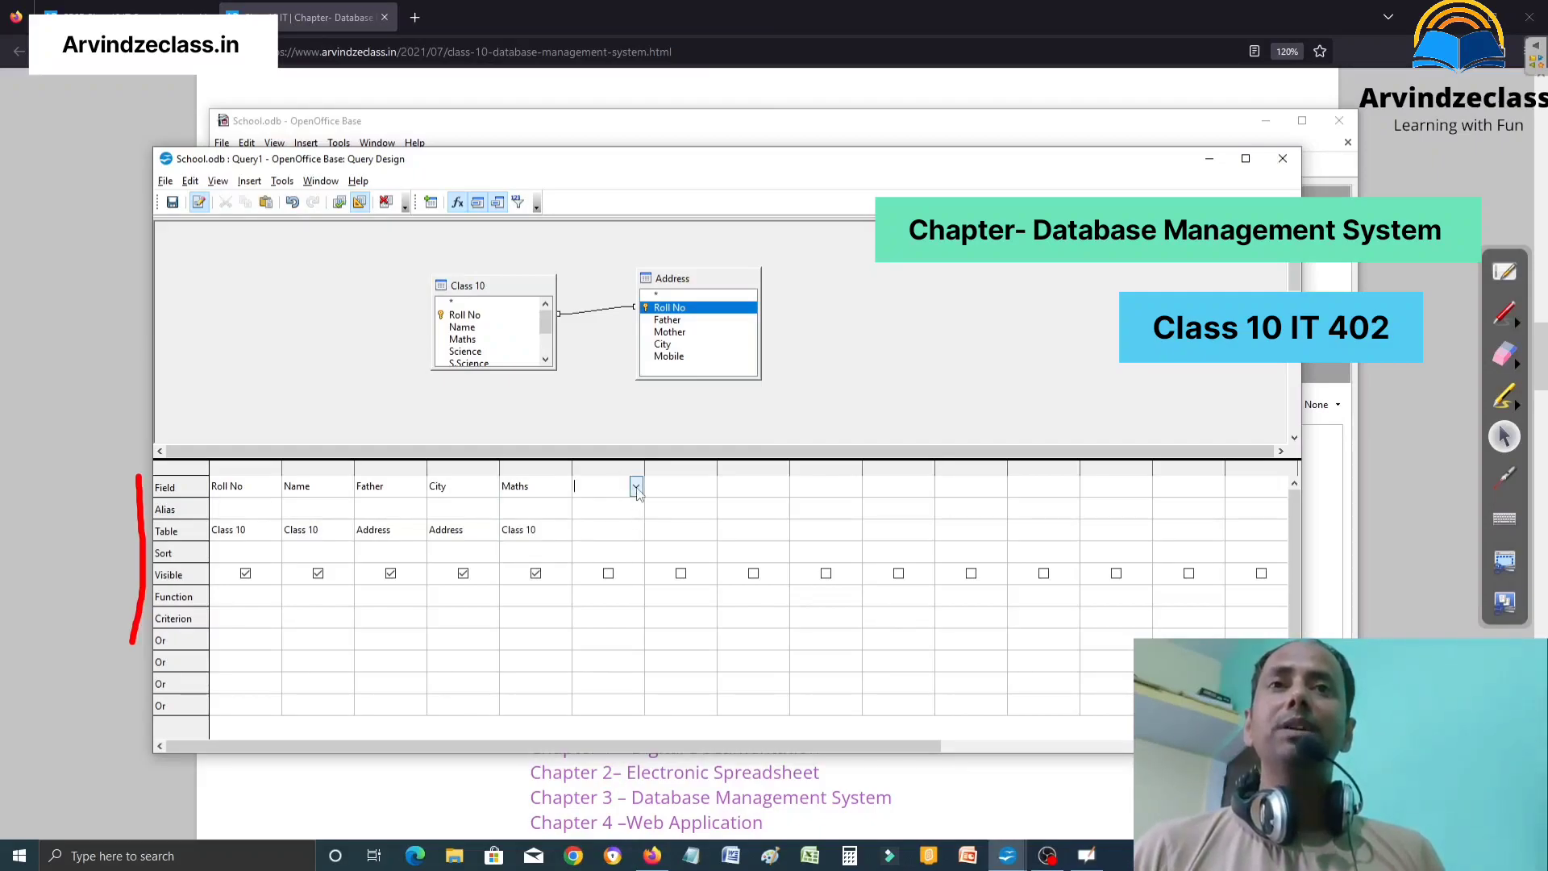
click(636, 486)
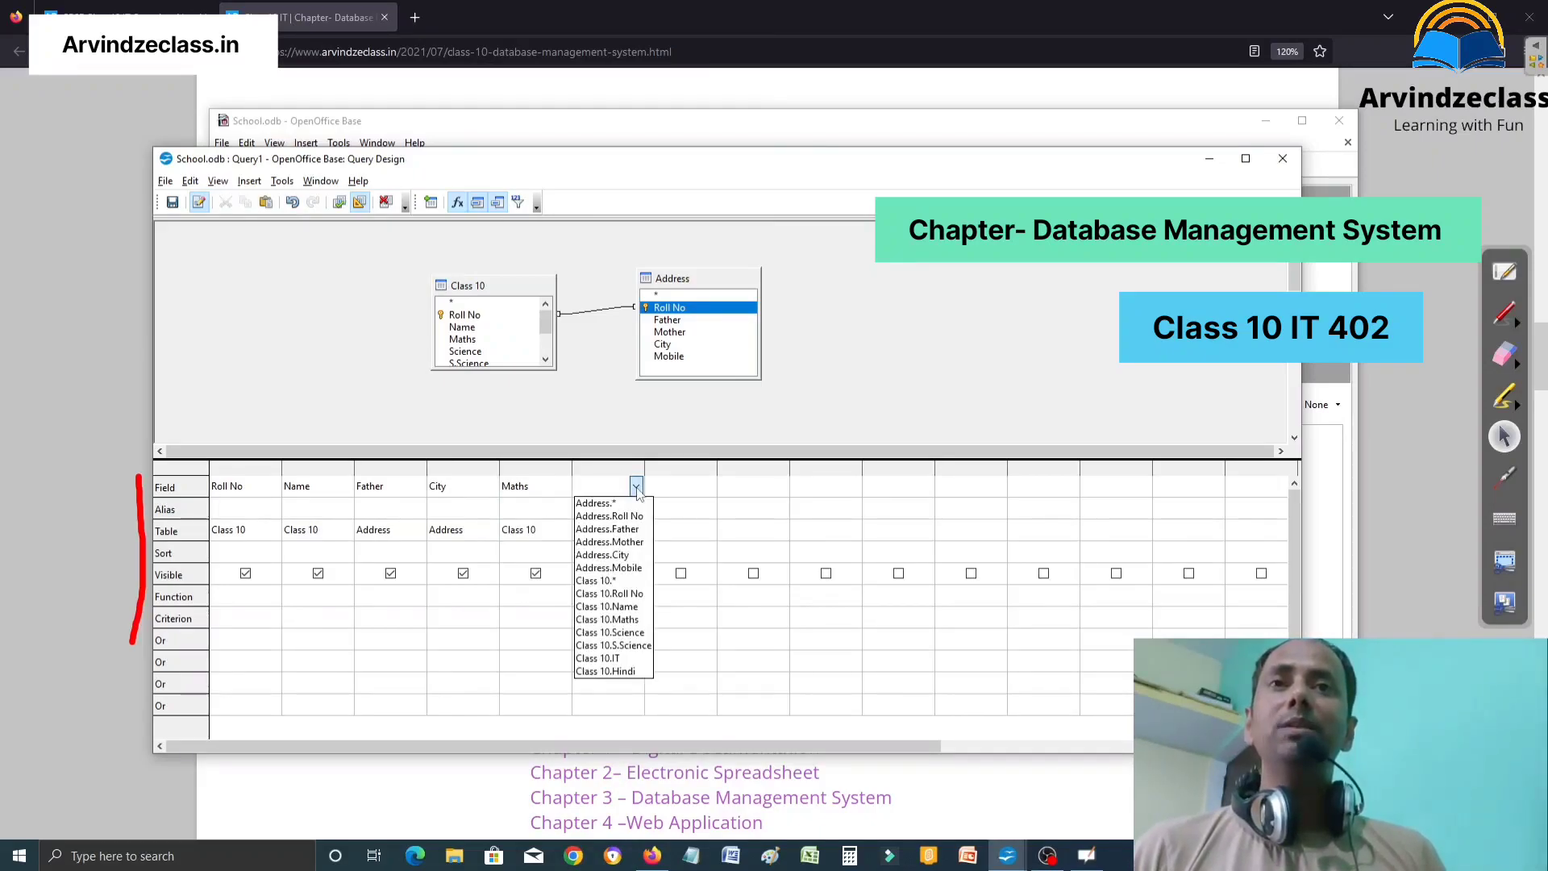
click(637, 634)
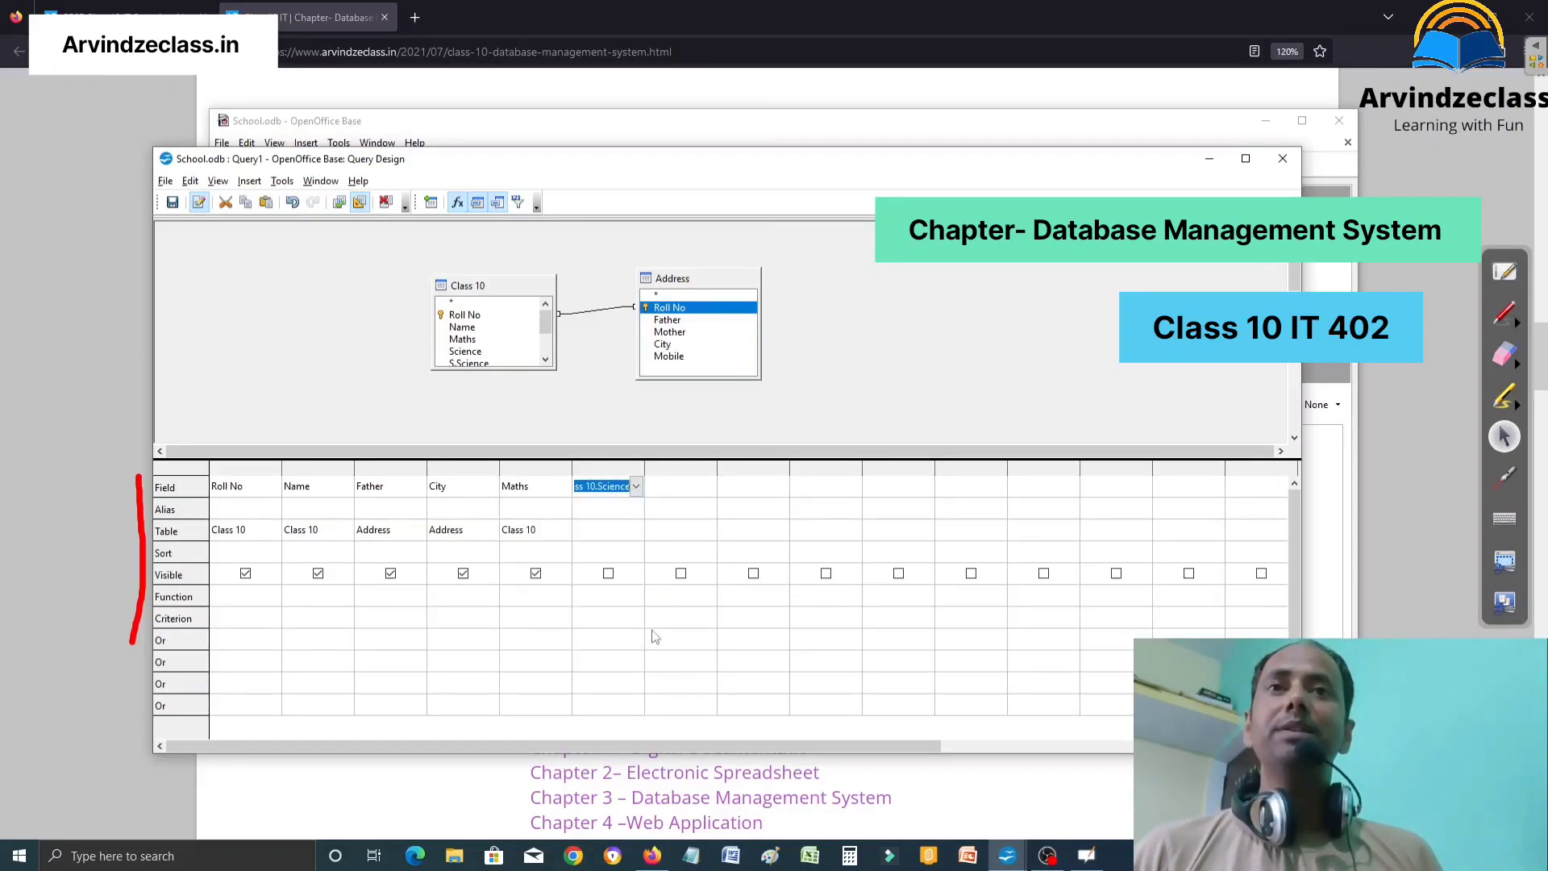
click(605, 535)
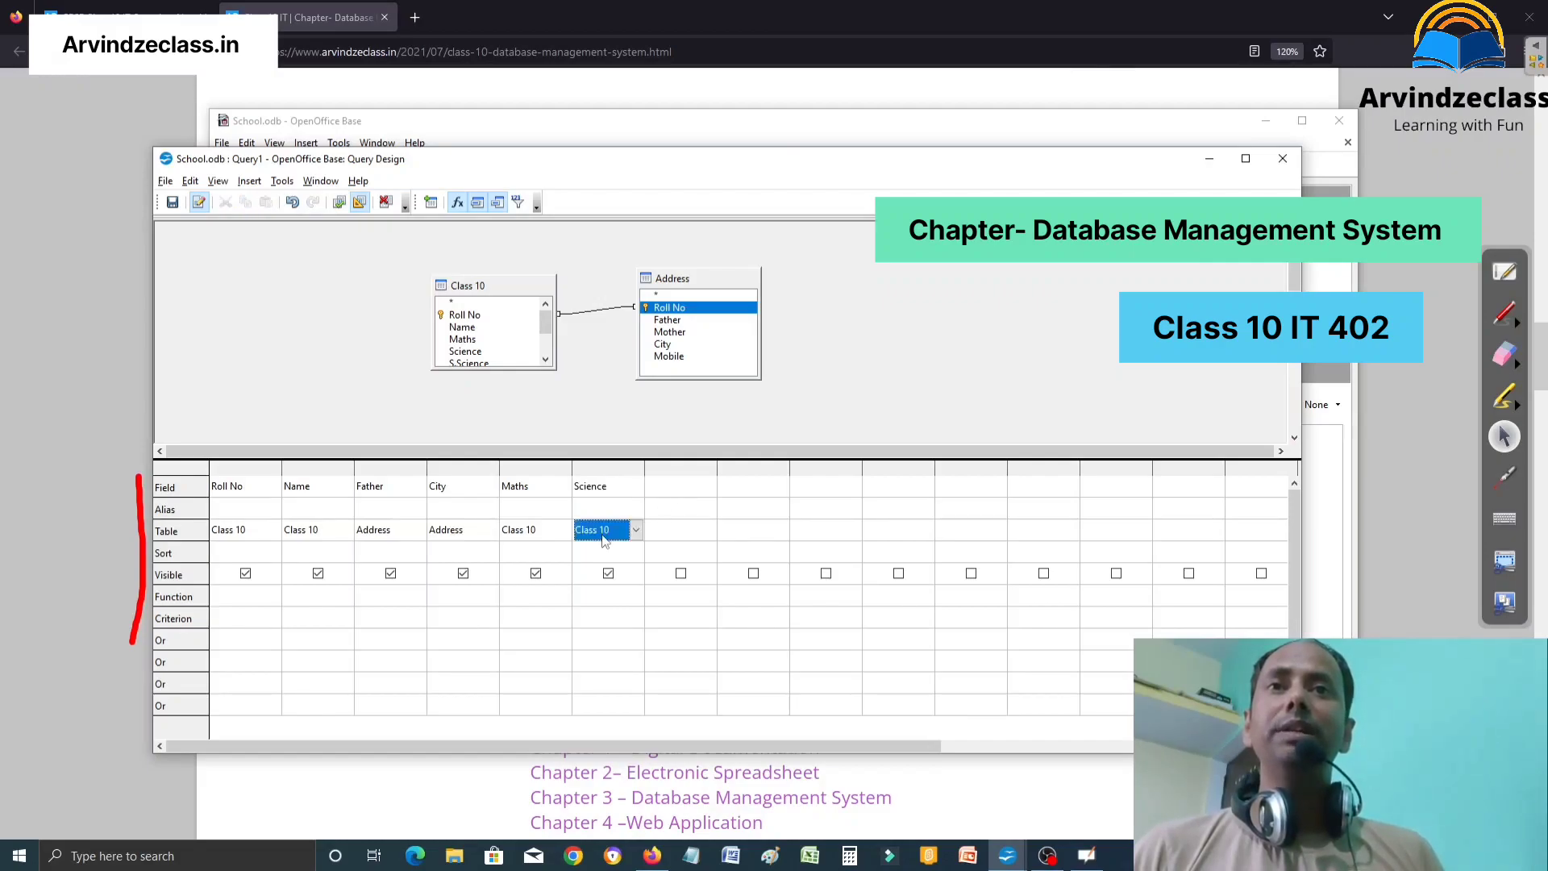
click(684, 493)
click(708, 487)
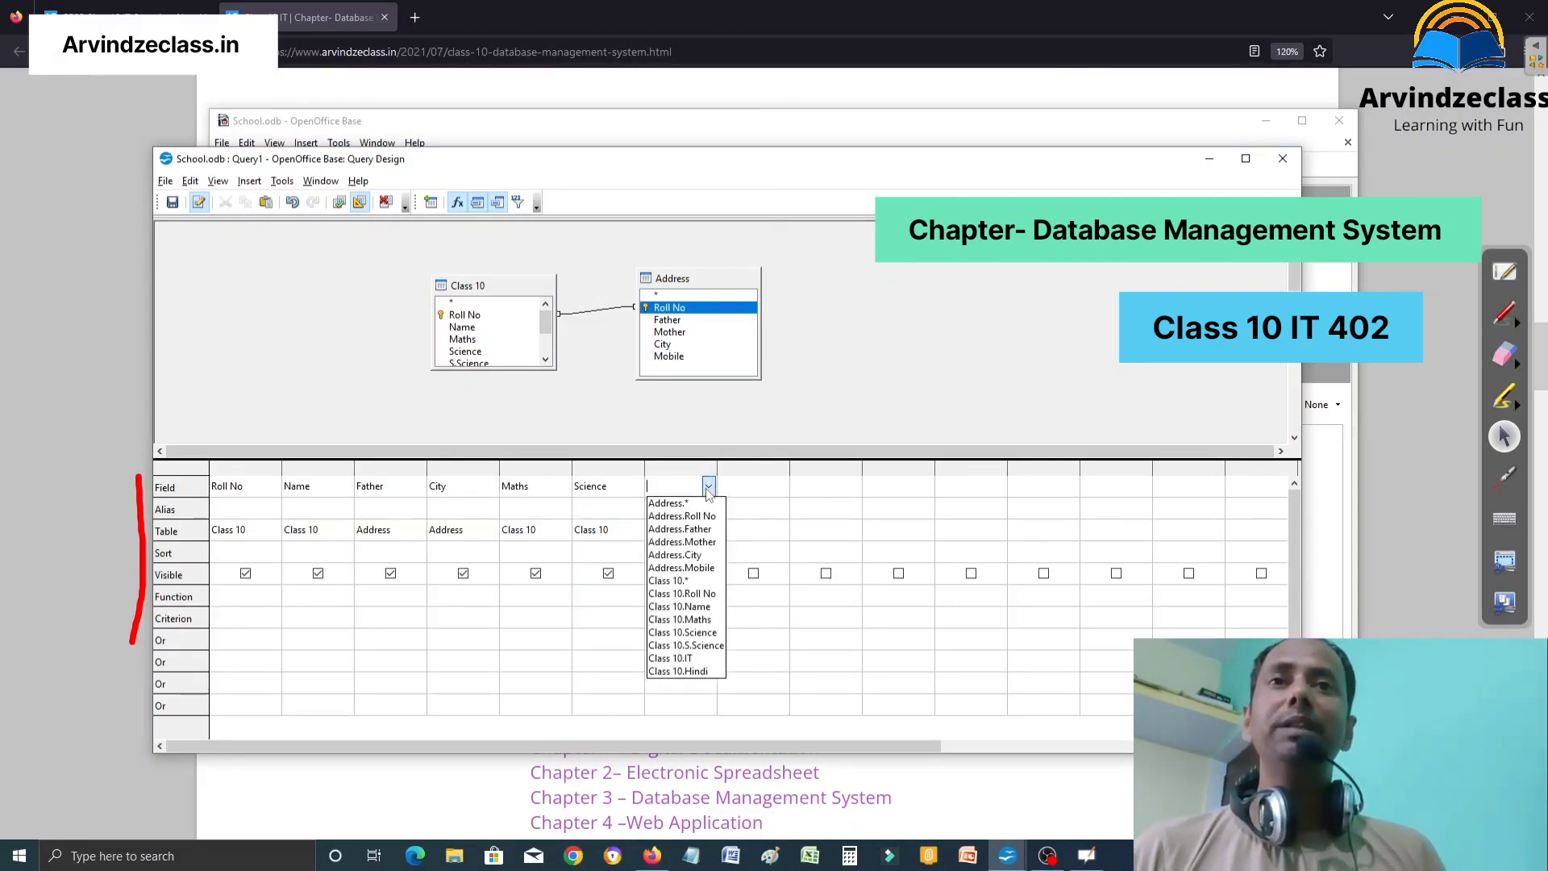
click(713, 654)
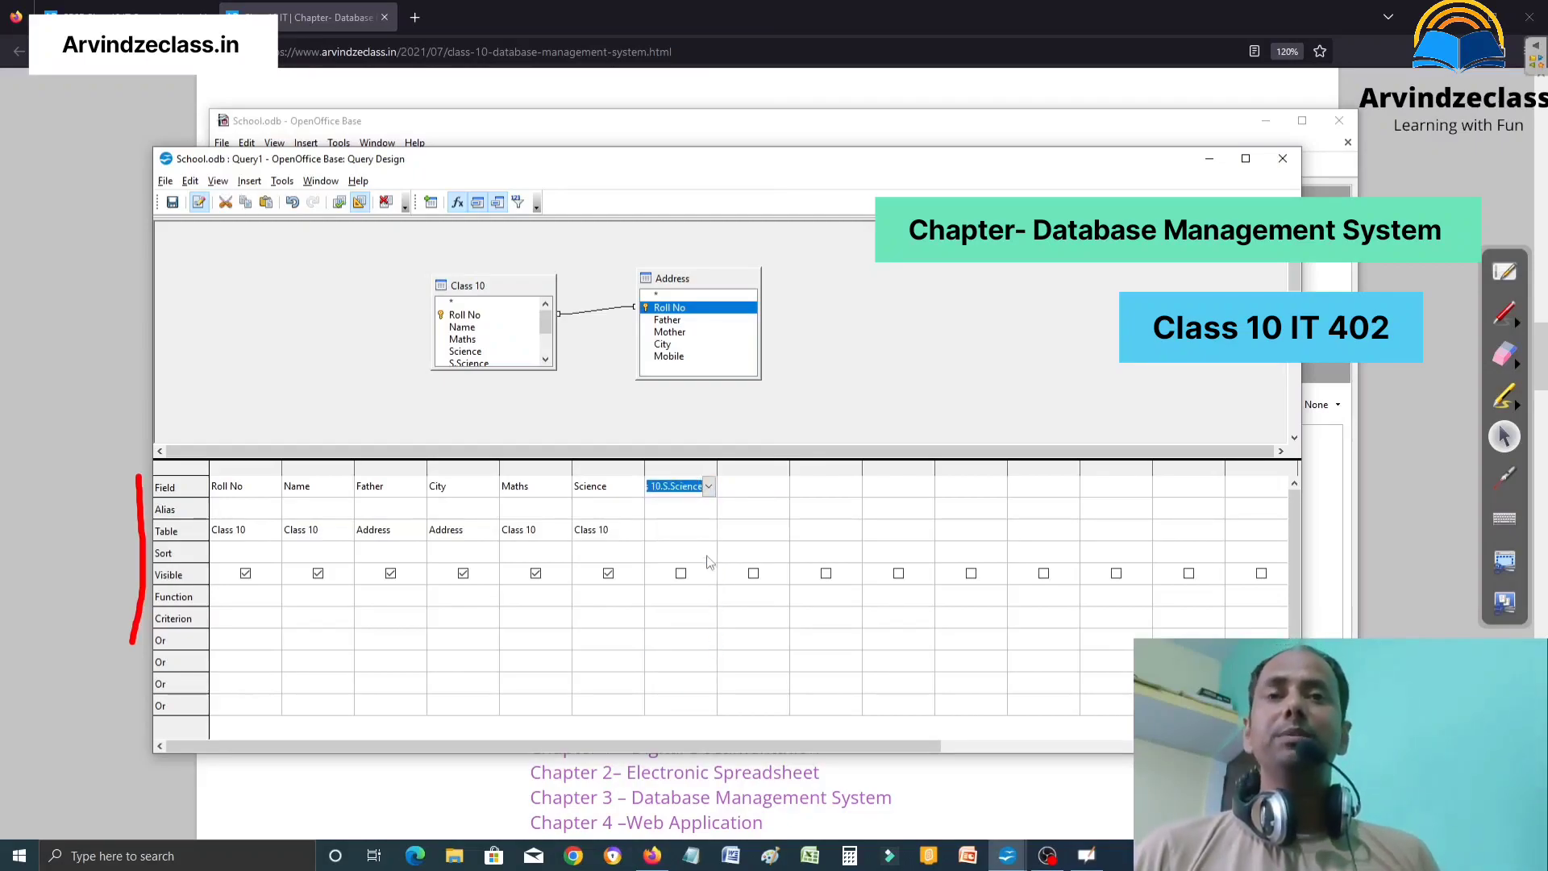
click(691, 535)
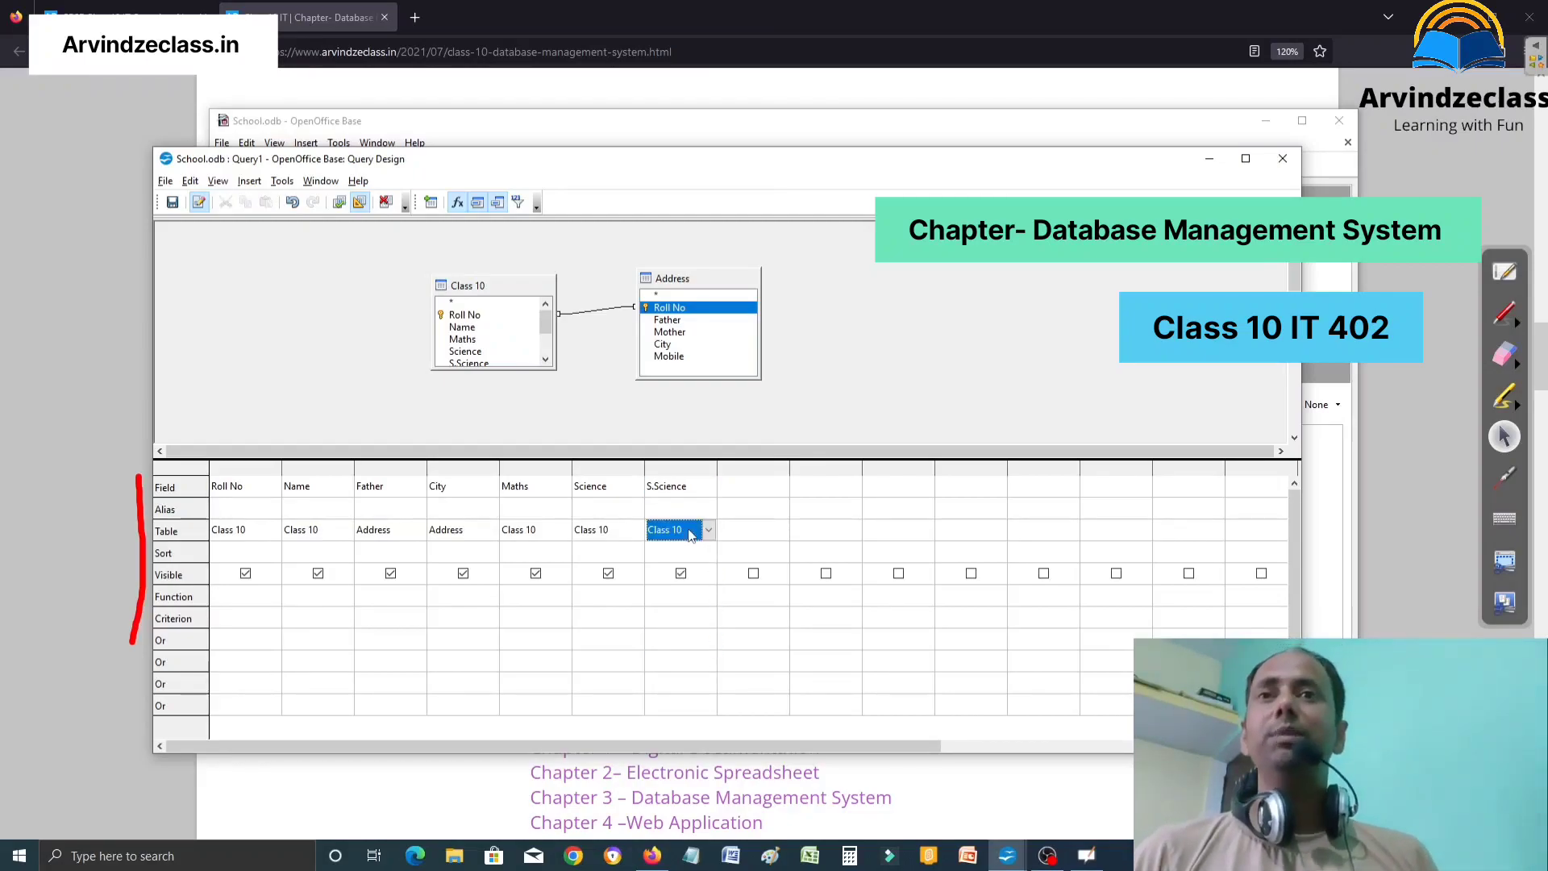
Go over the chosen query fields one by one, from Roll No through S.Science.
click(237, 507)
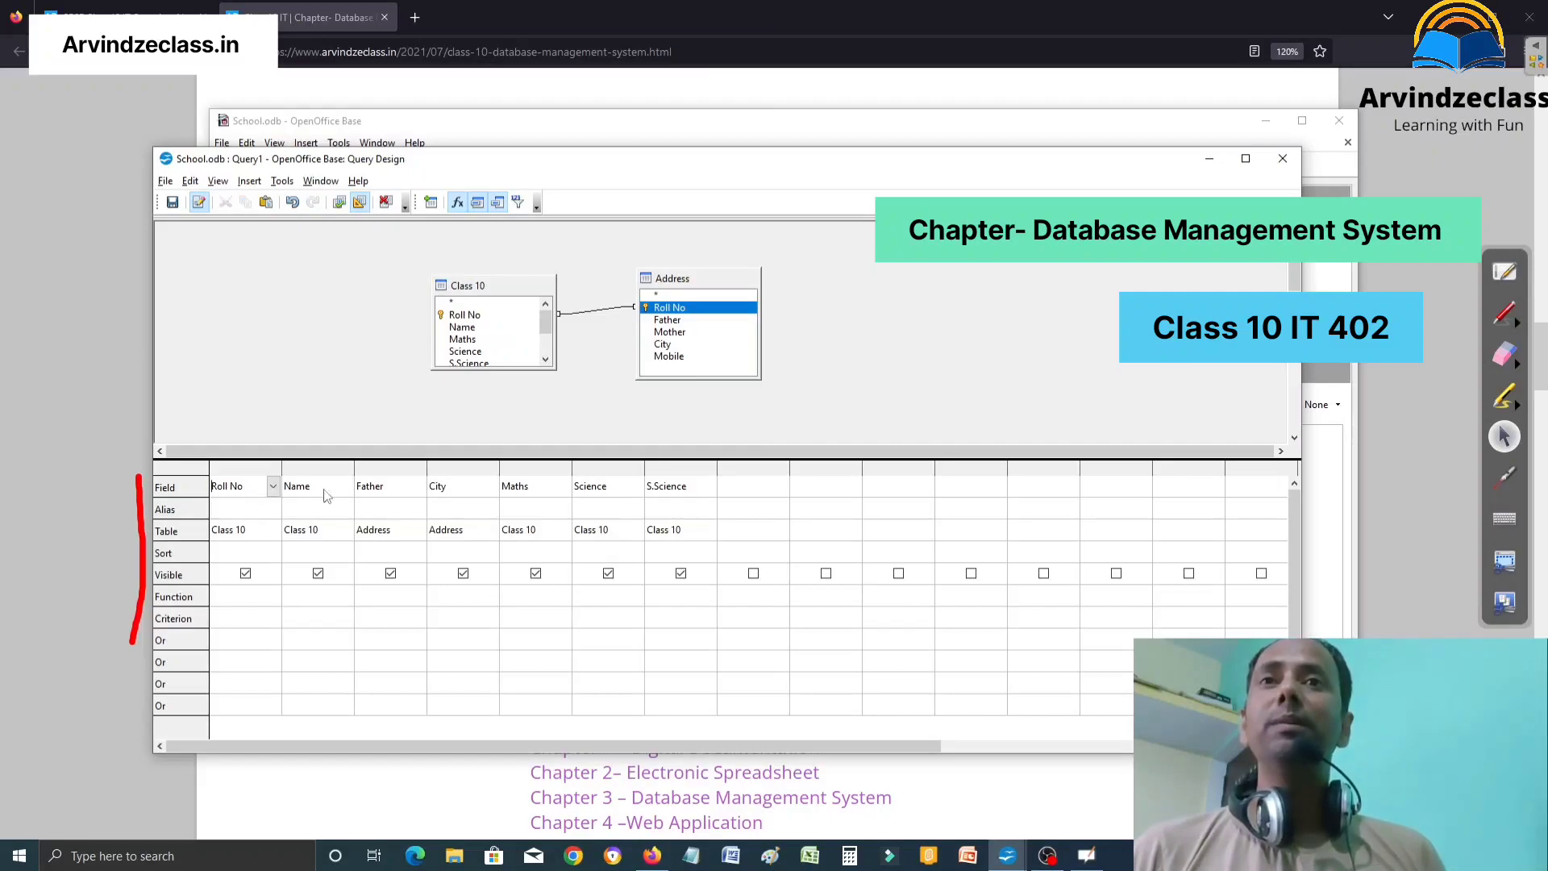
click(406, 489)
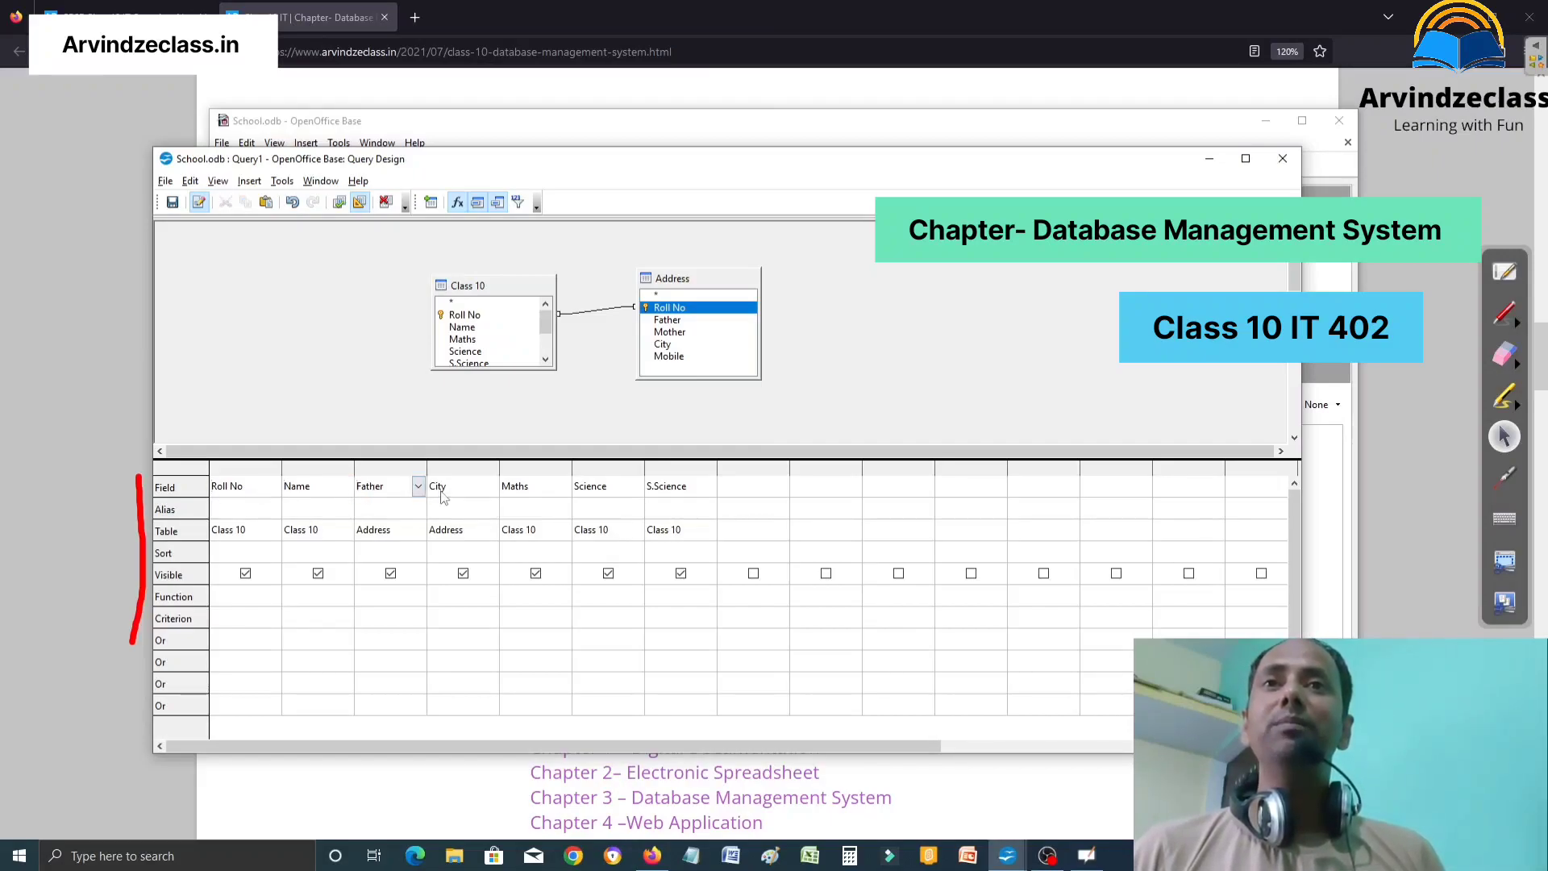
click(443, 494)
click(511, 496)
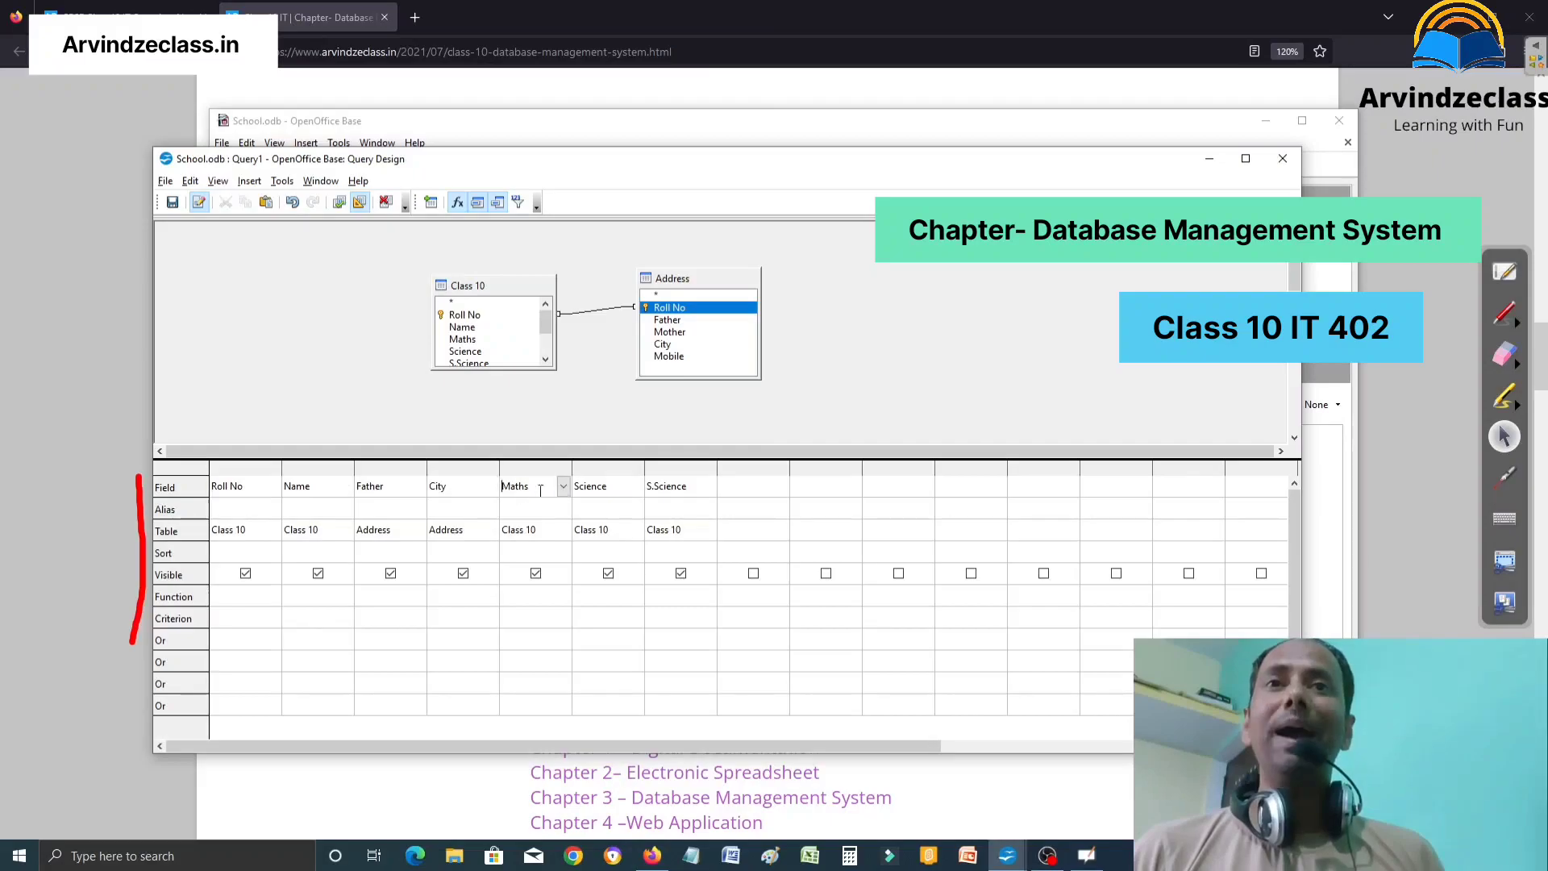
click(603, 496)
click(673, 495)
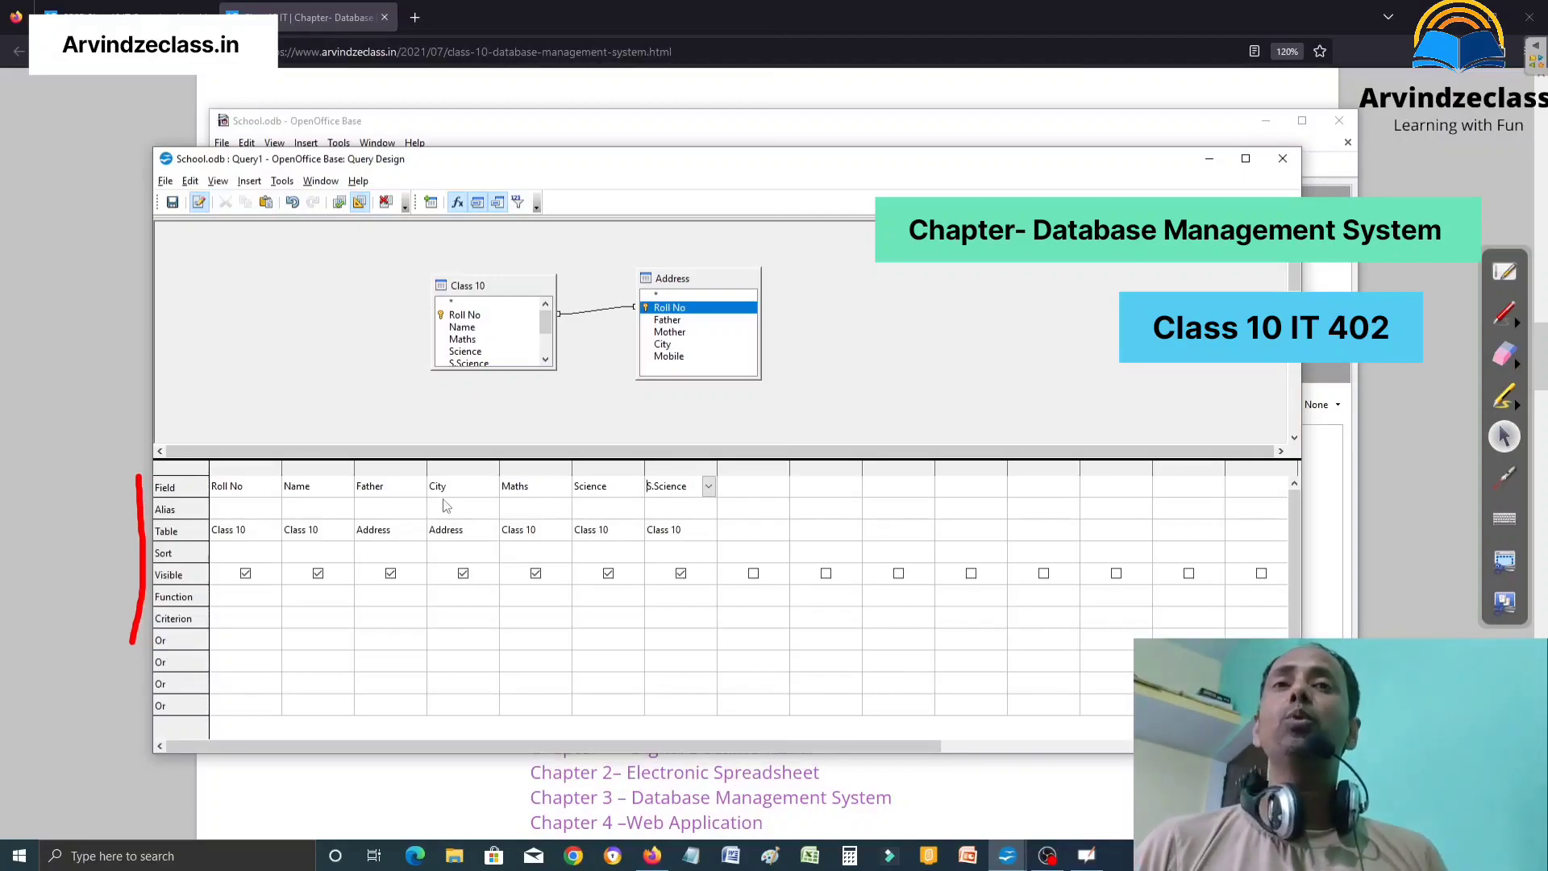
Give the Roll No field the alias Student RL and the Name field the alias Student Name.
click(237, 506)
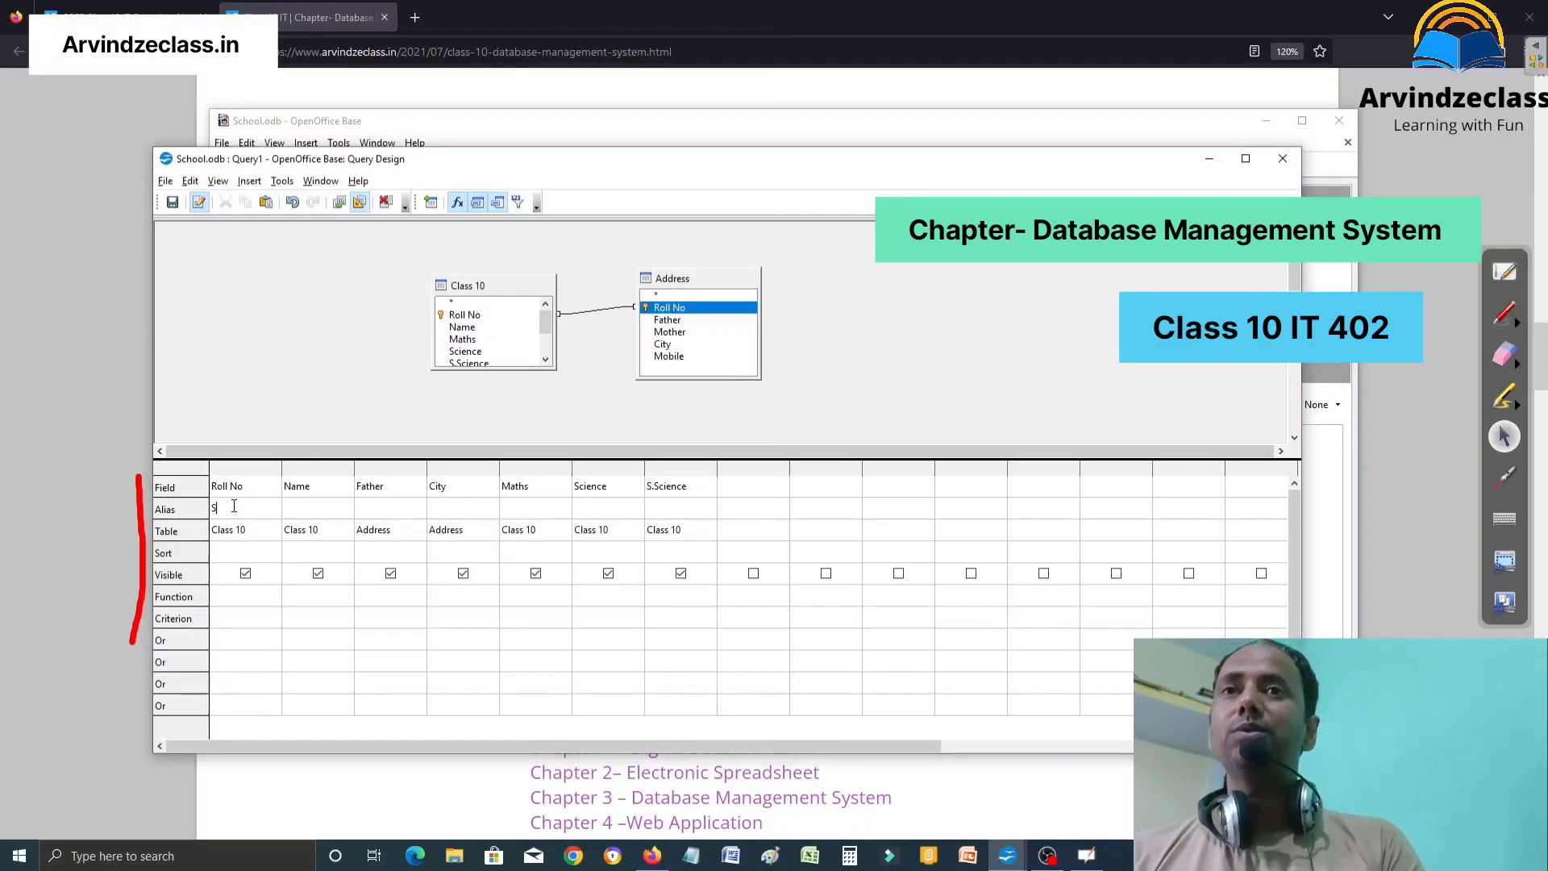
text(Student RL)
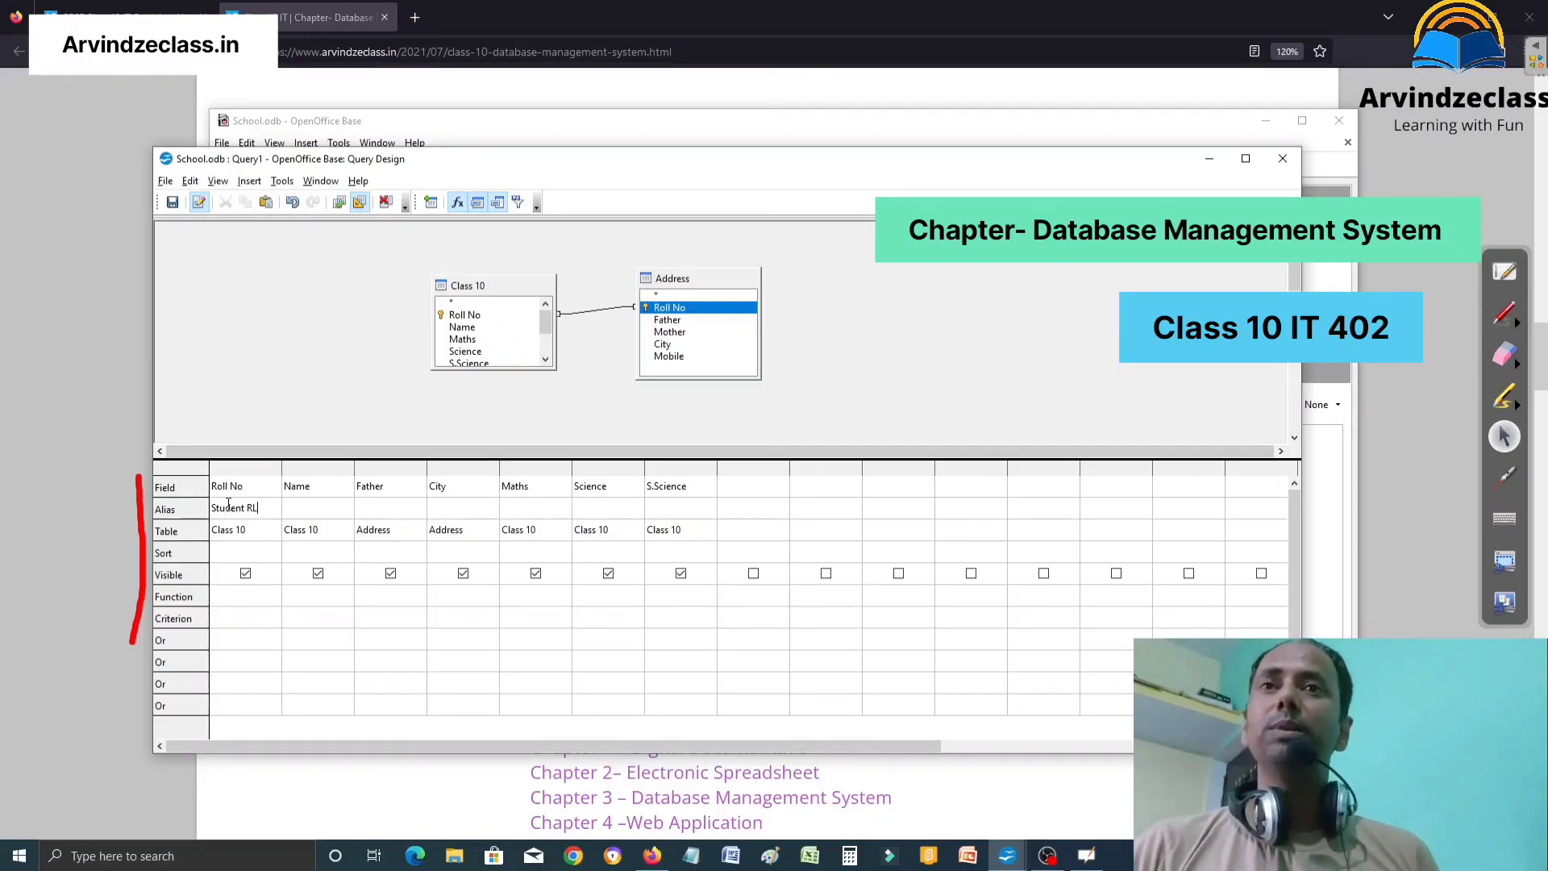
click(284, 508)
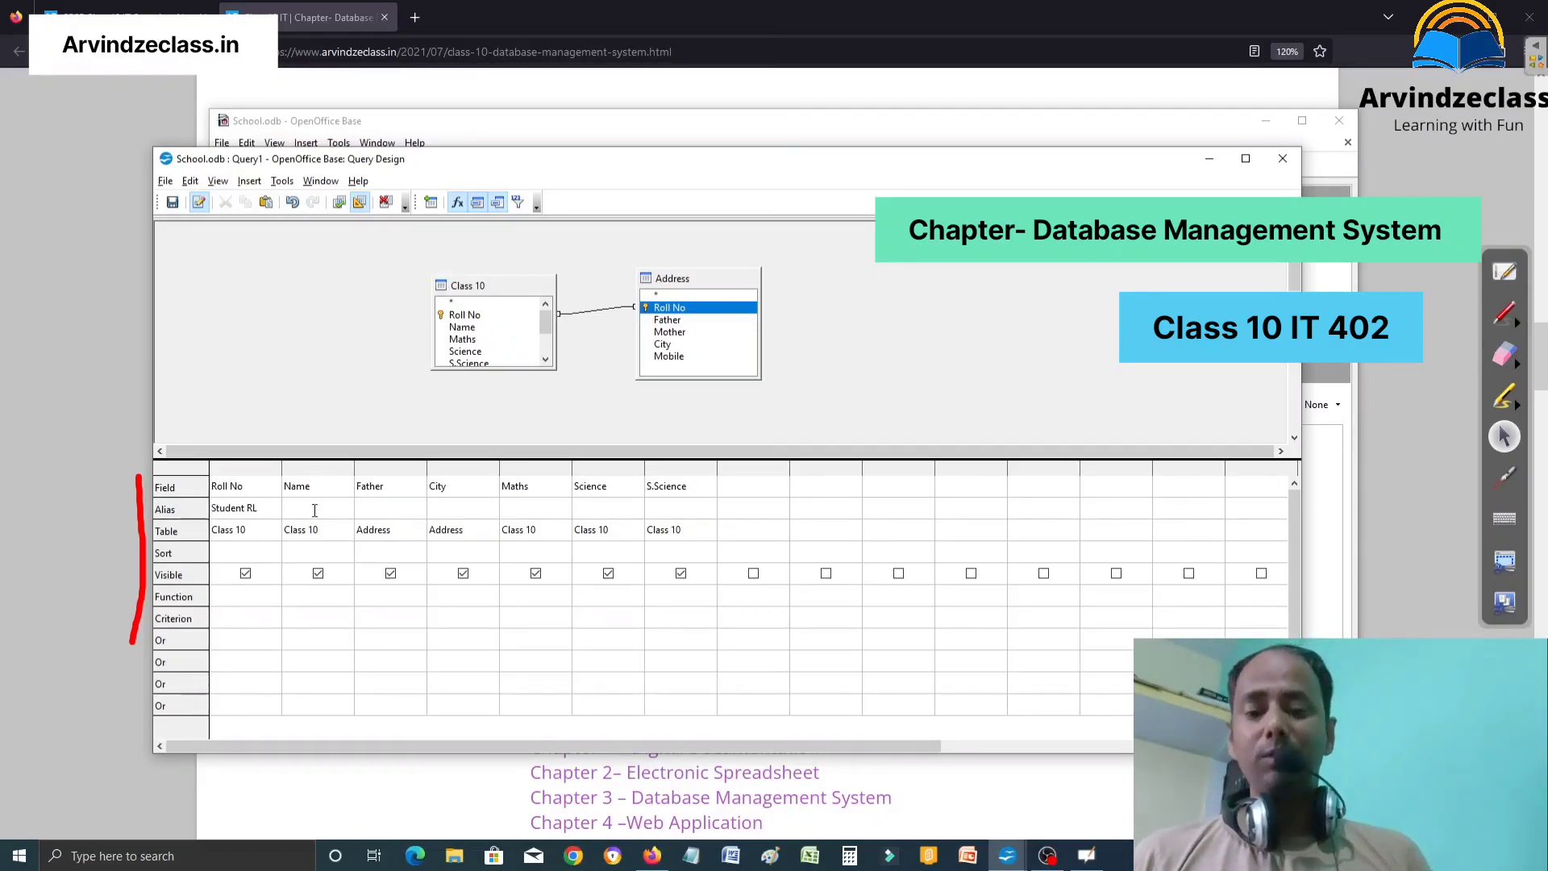
text(Student Name)
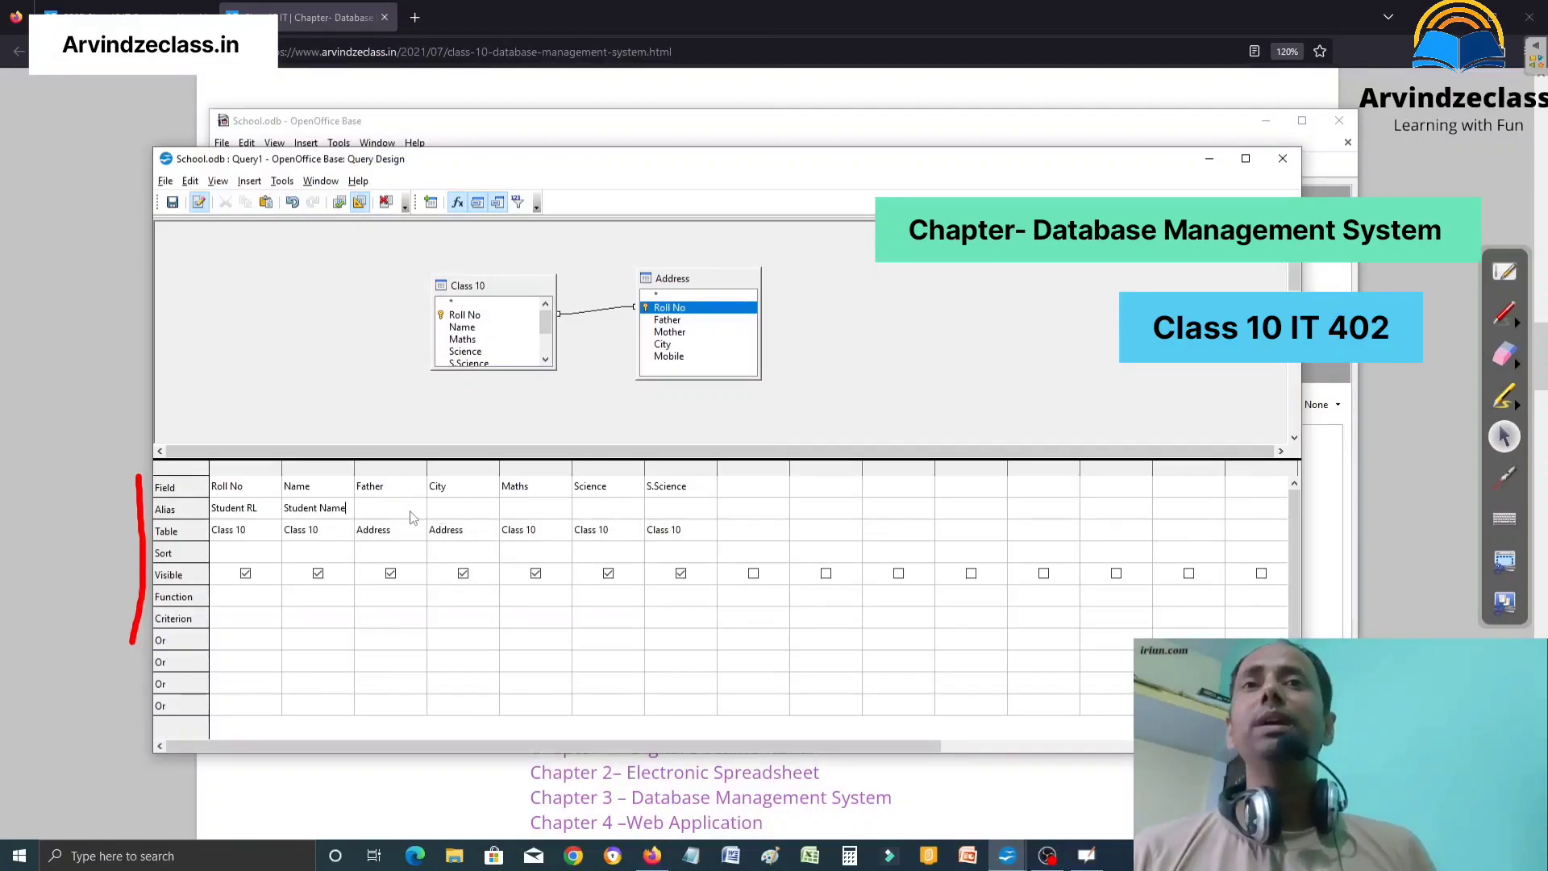
Sort the query by Roll No in ascending order, leaving the Name field unsorted.
click(250, 557)
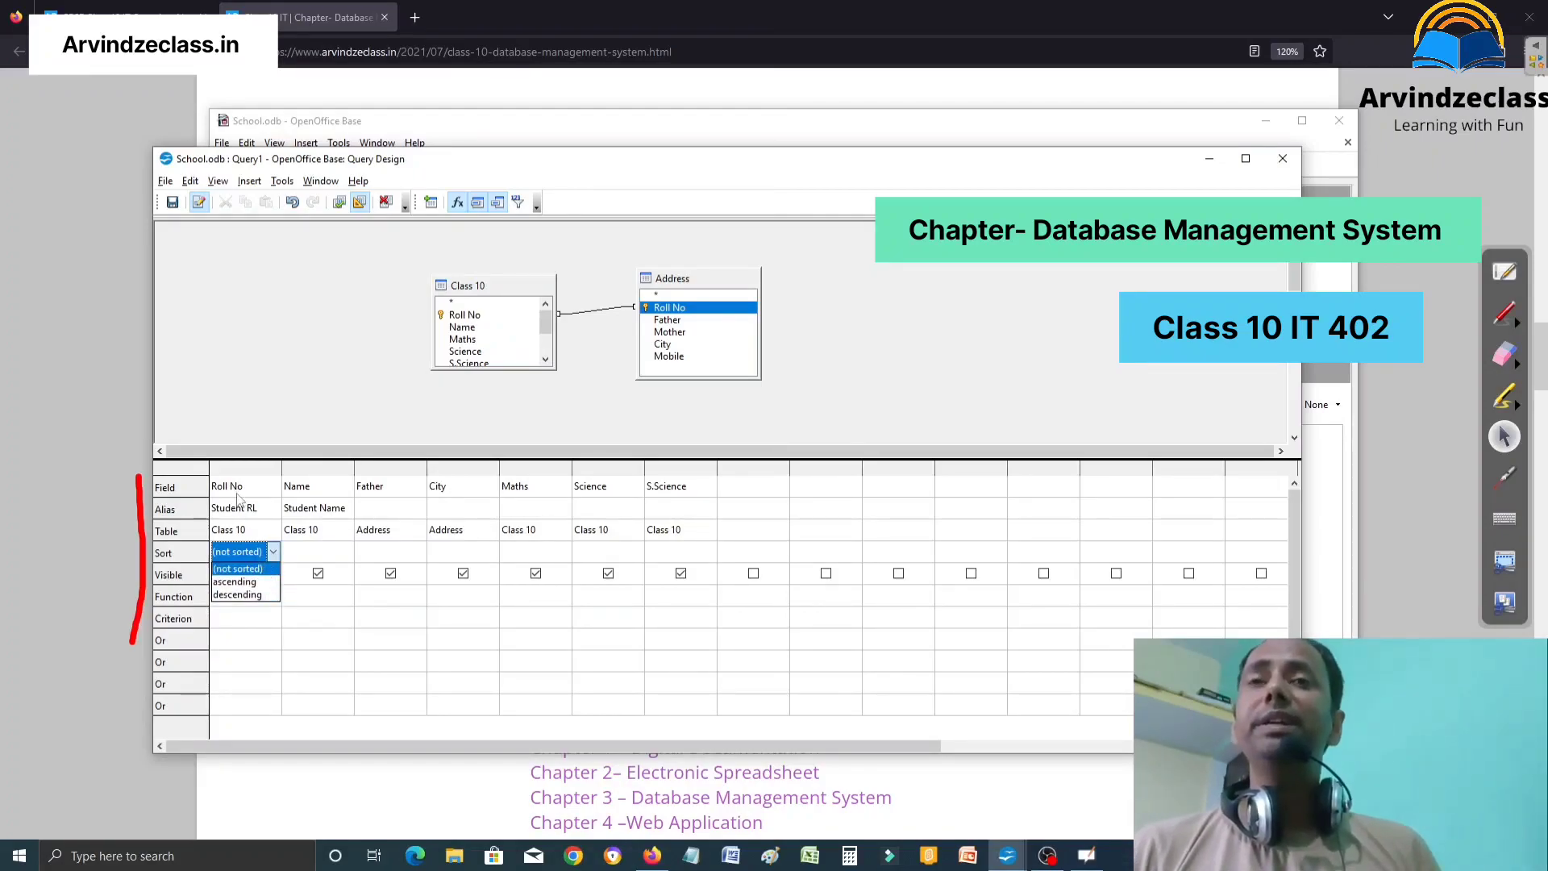
click(264, 583)
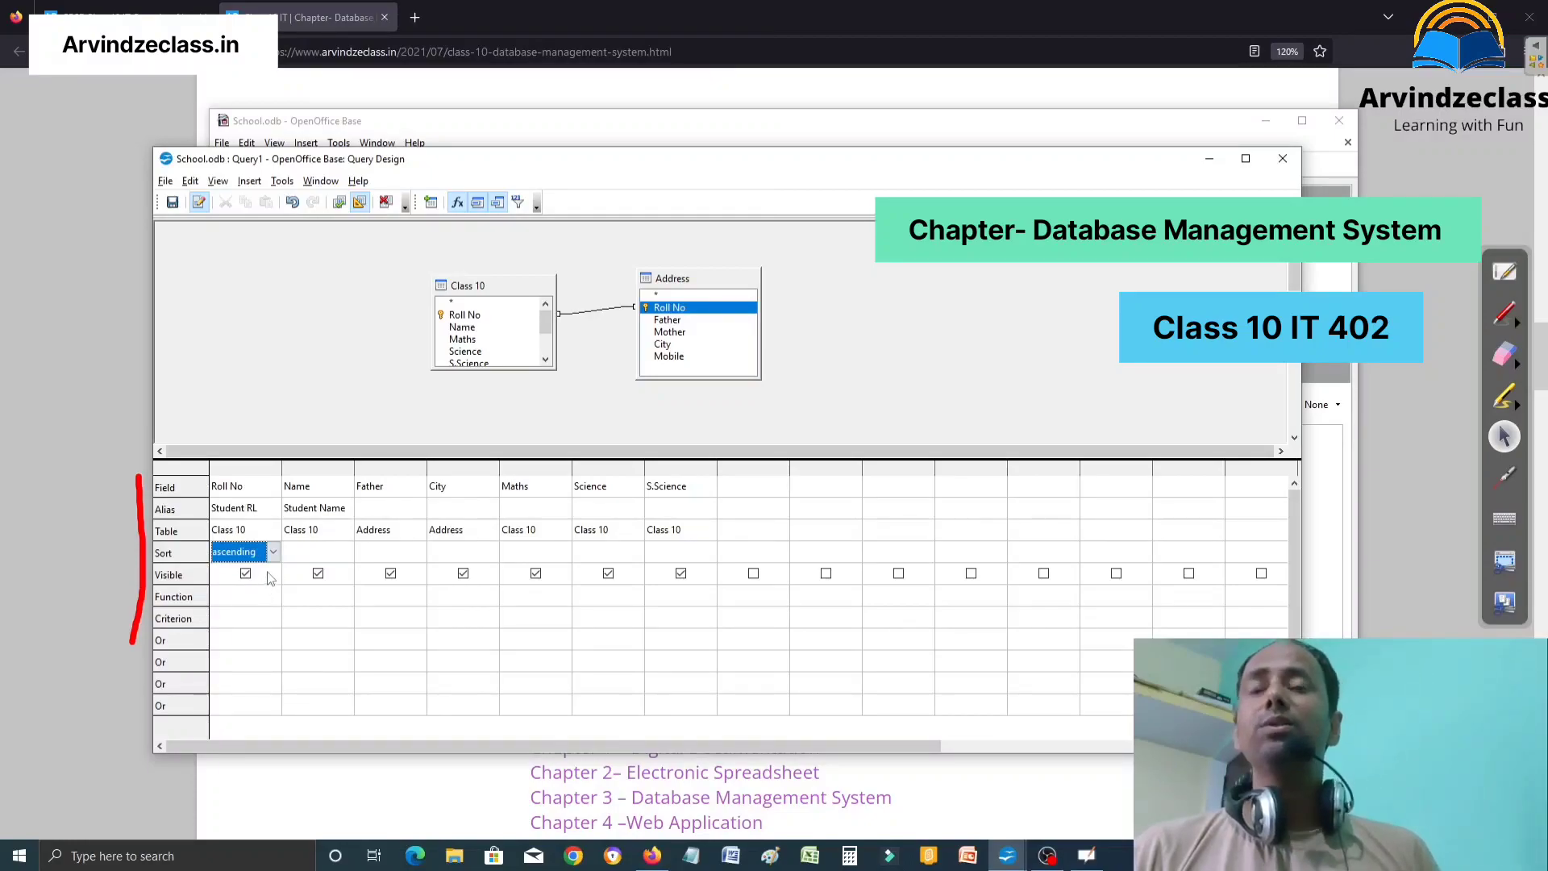
click(305, 554)
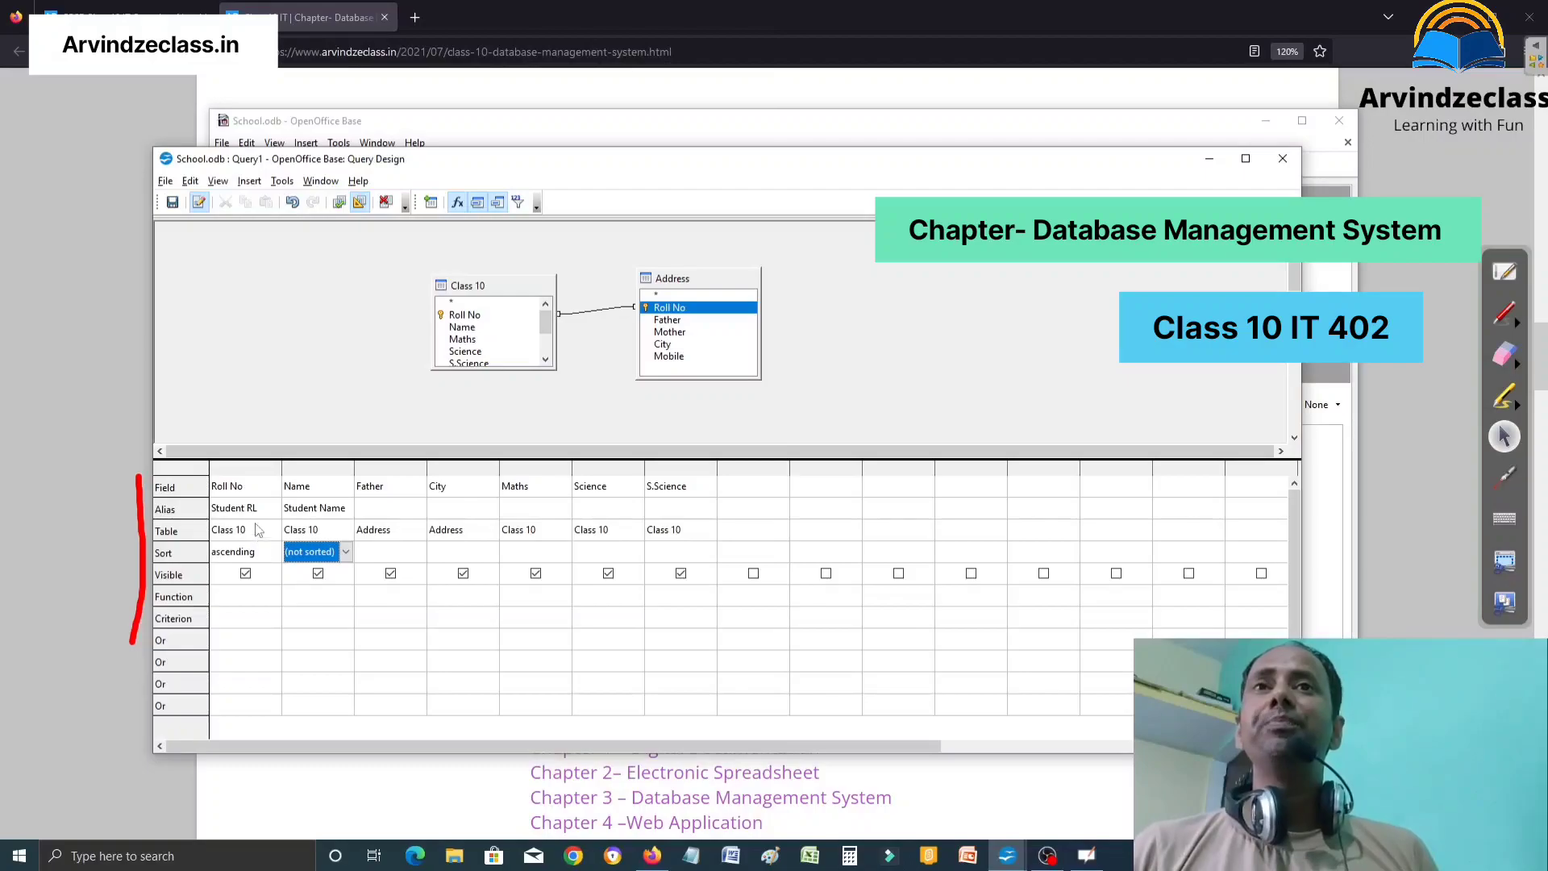
Save the query under the name Query1 and close the query design window.
click(173, 202)
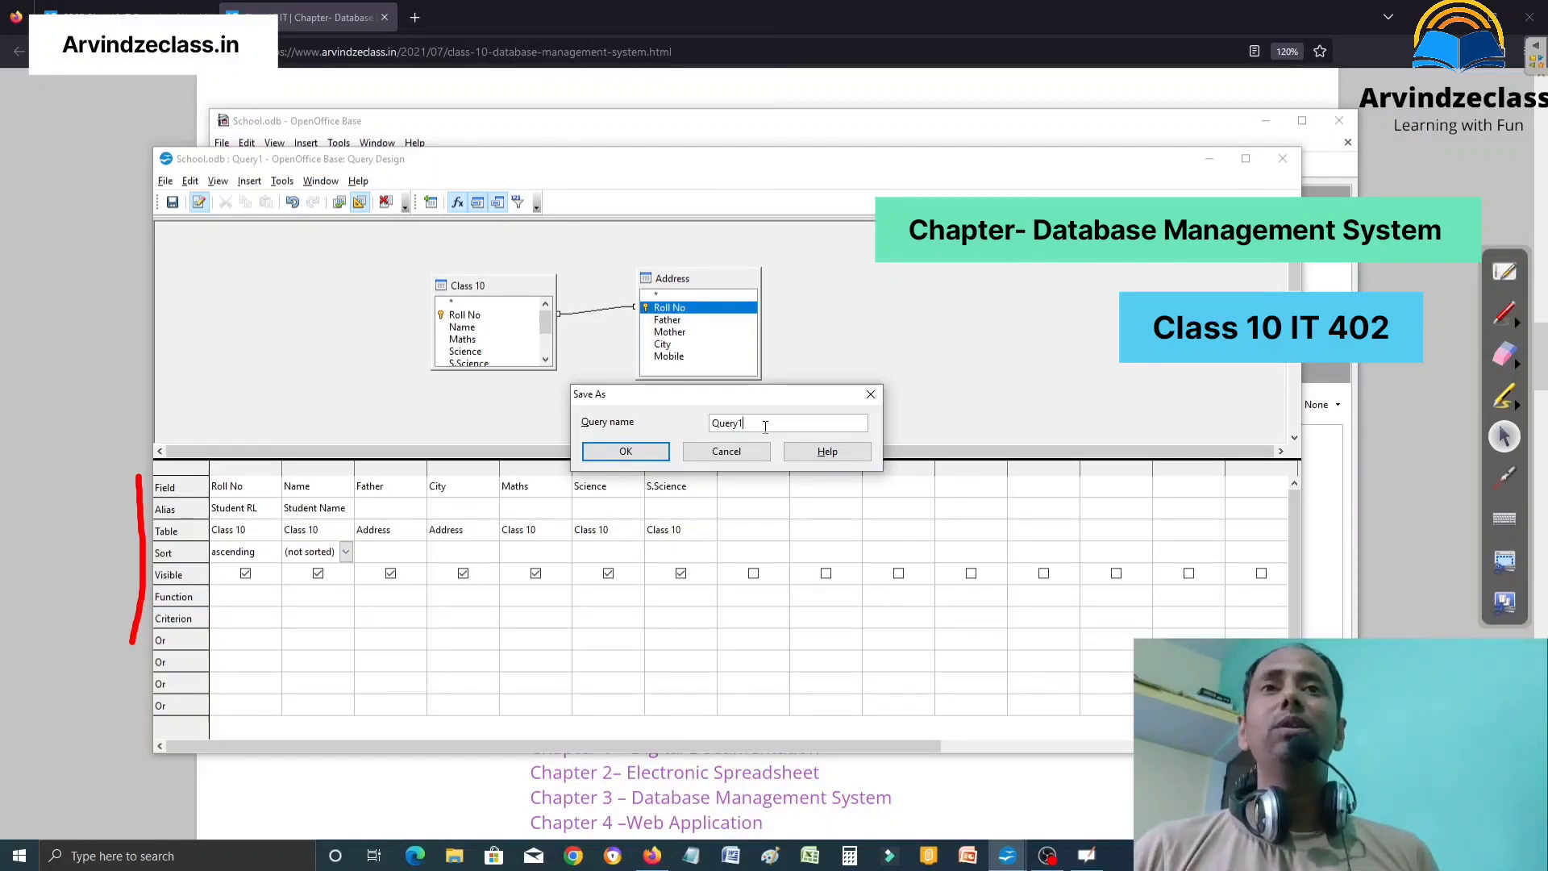
click(630, 454)
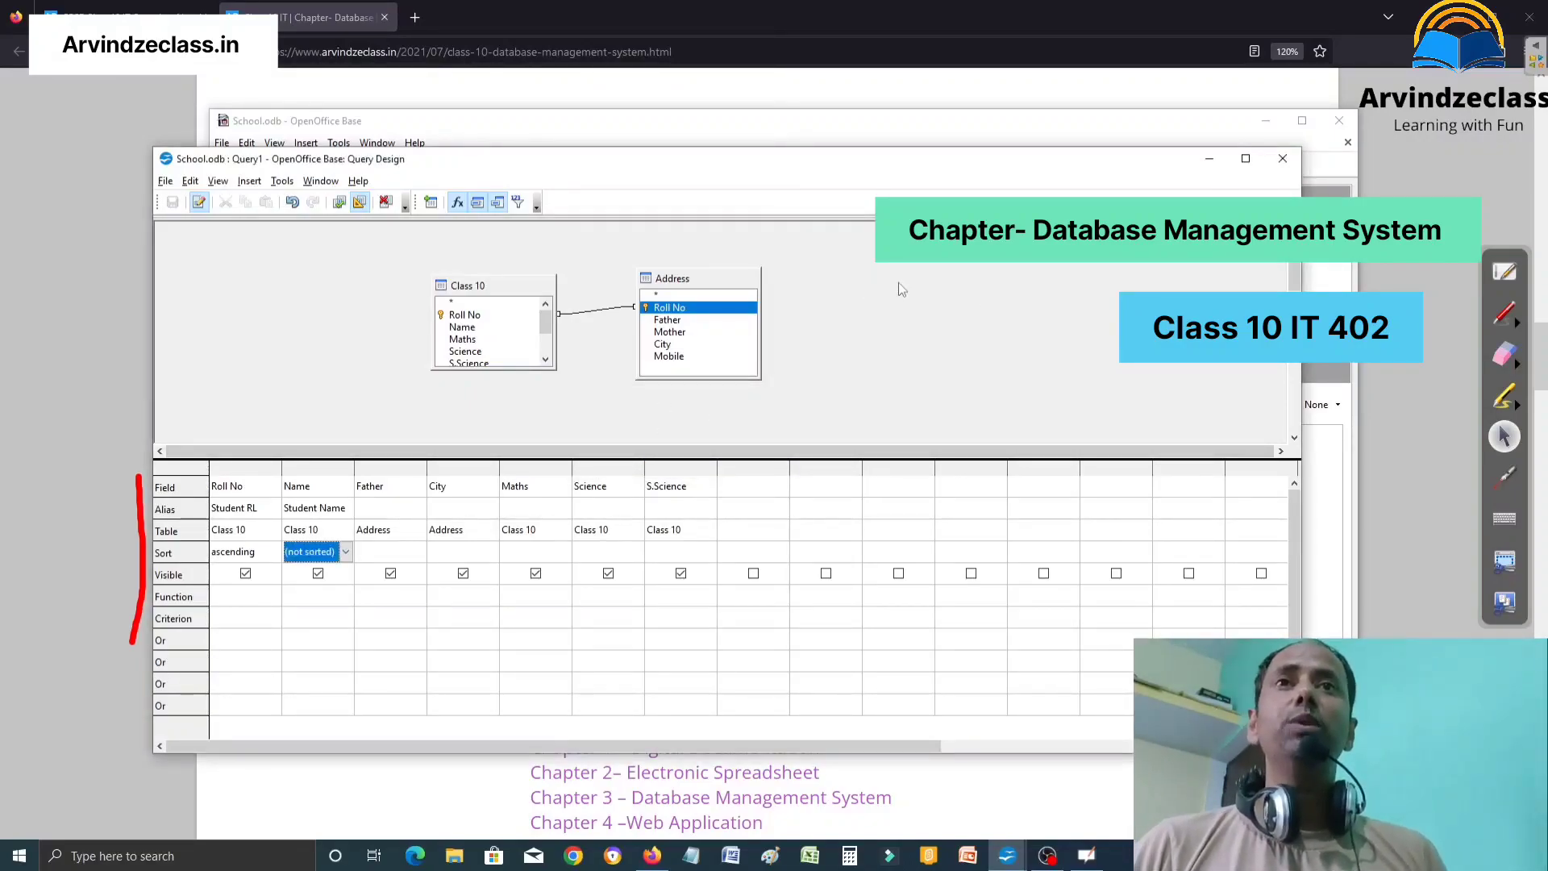
click(1288, 162)
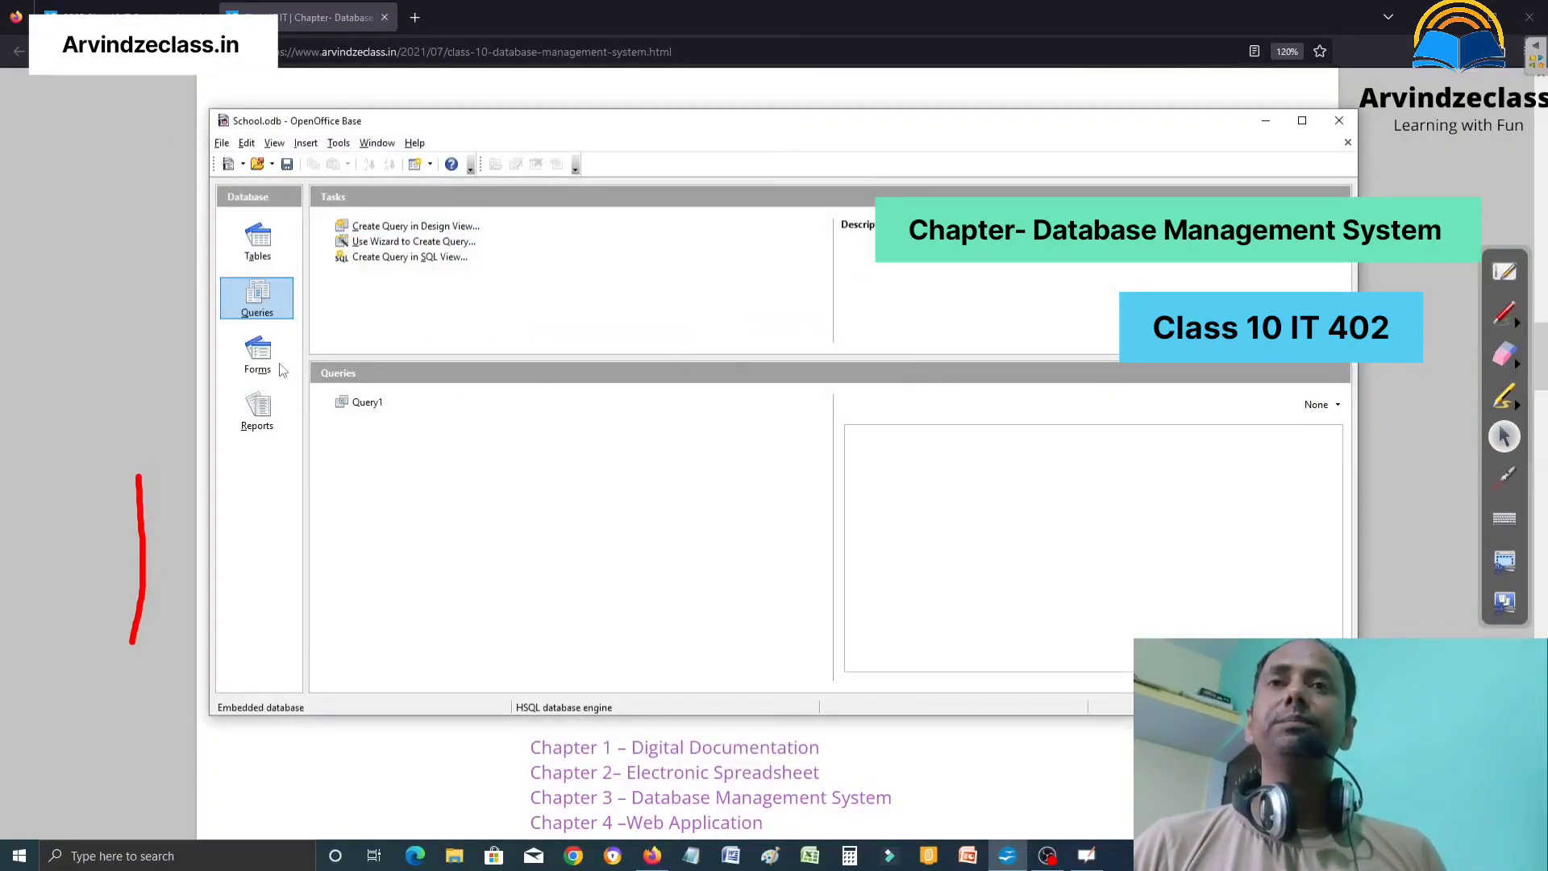
Check the database's tables, then open the saved Query1 to show its records and shift its window aside.
click(256, 253)
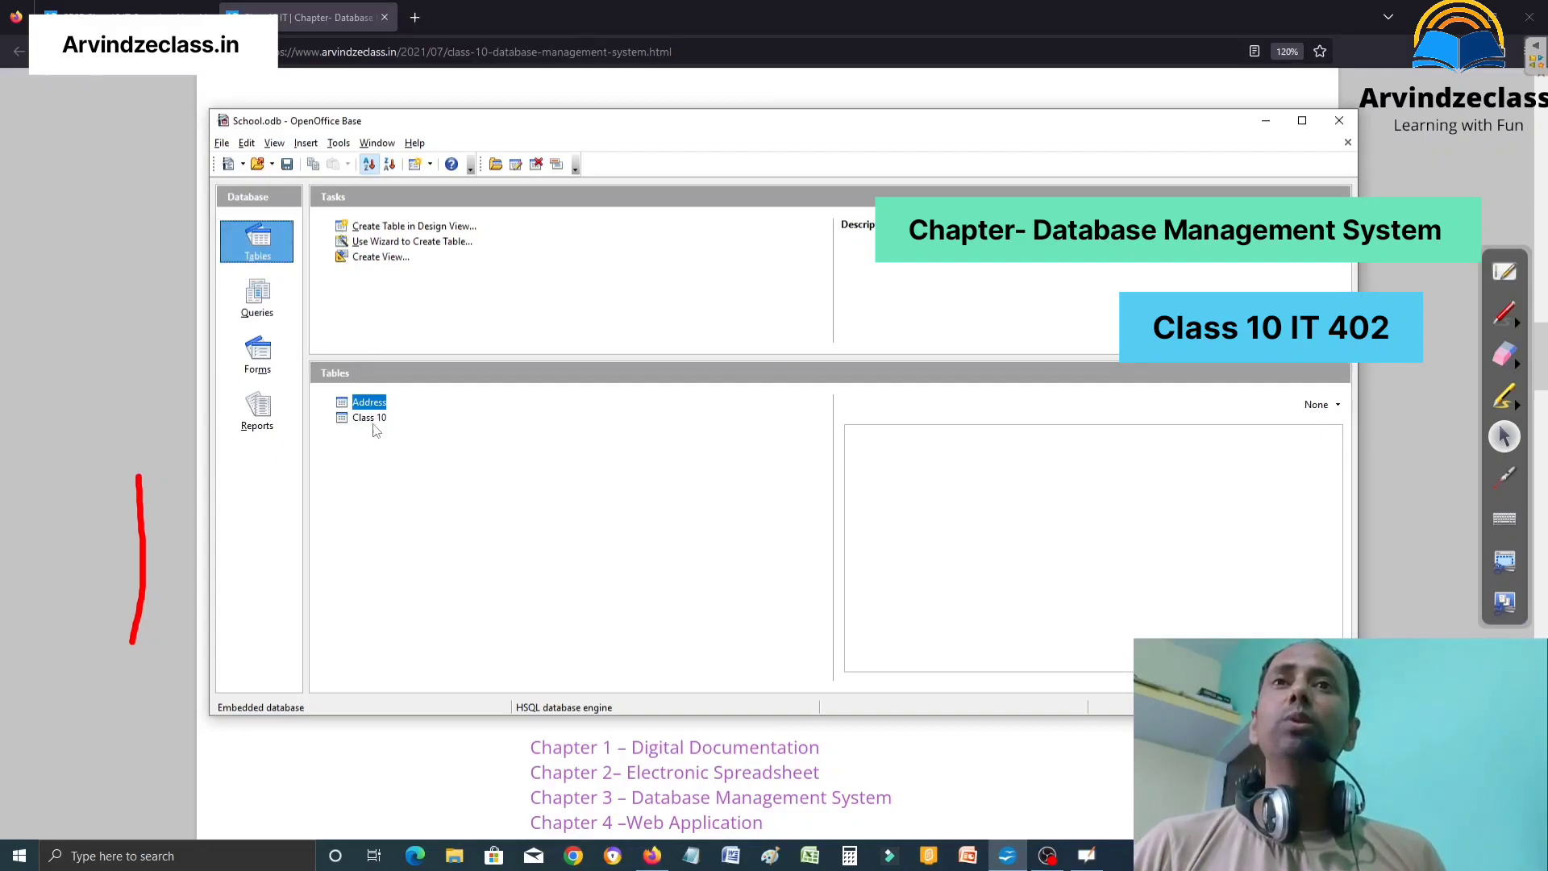
click(252, 315)
click(372, 408)
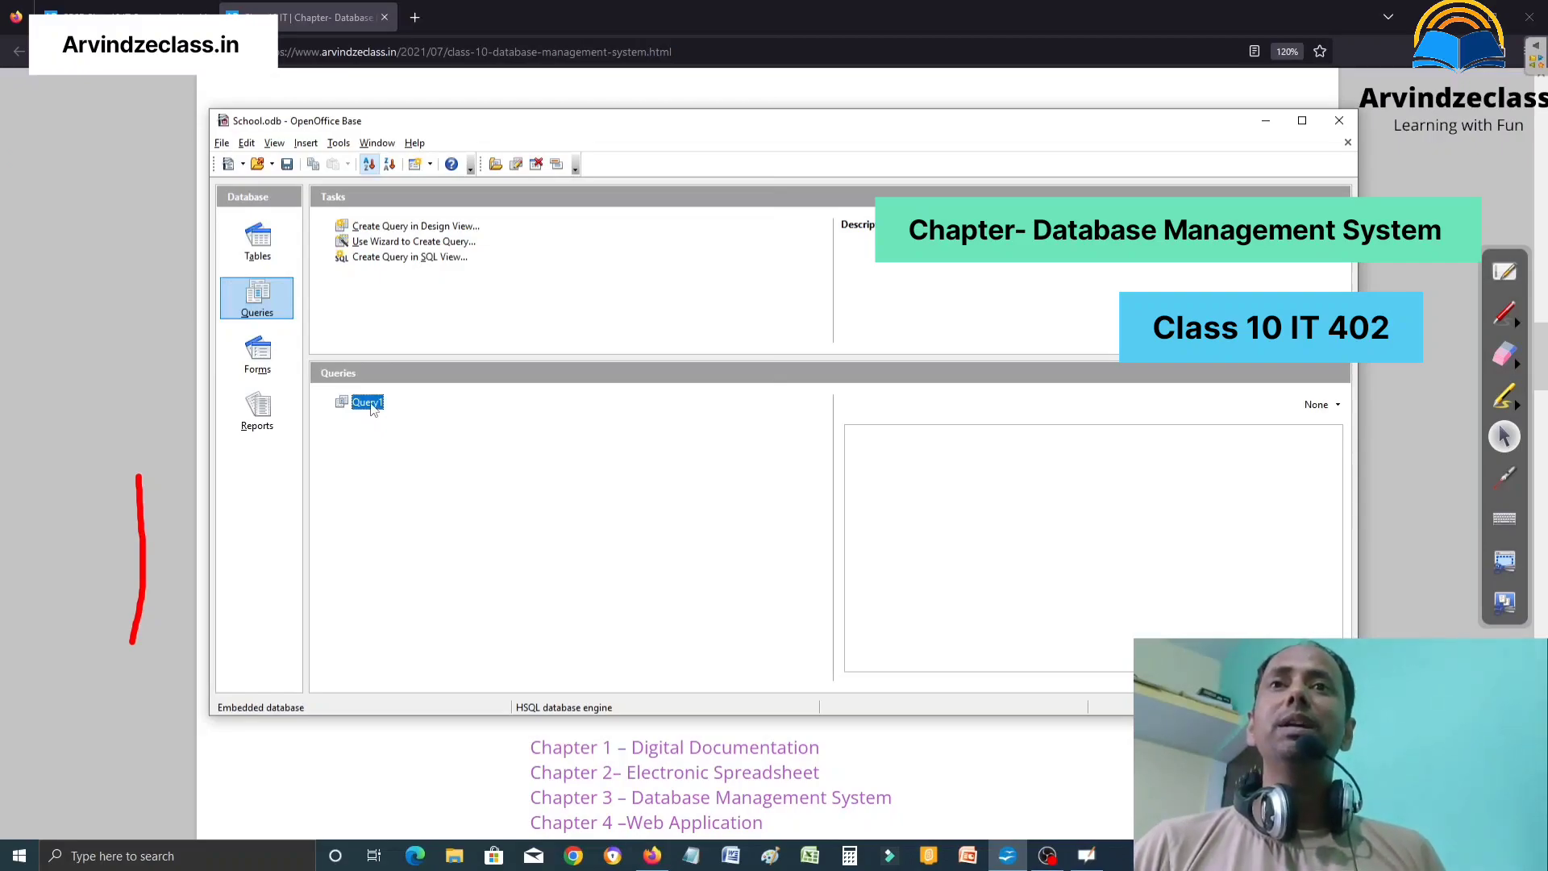
double_click(372, 406)
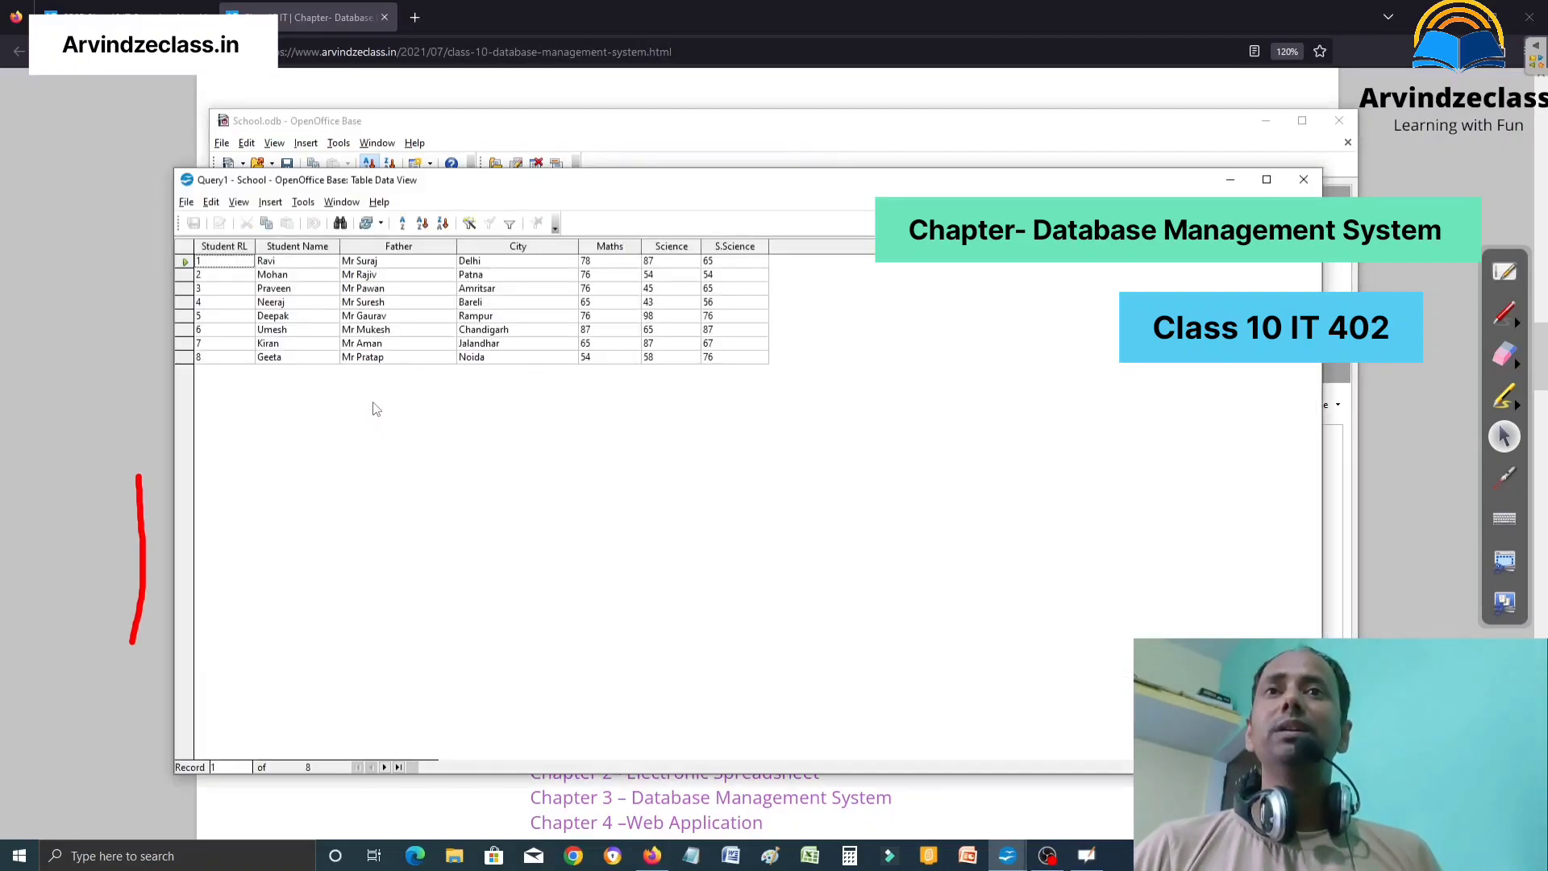
drag(457, 190, 553, 194)
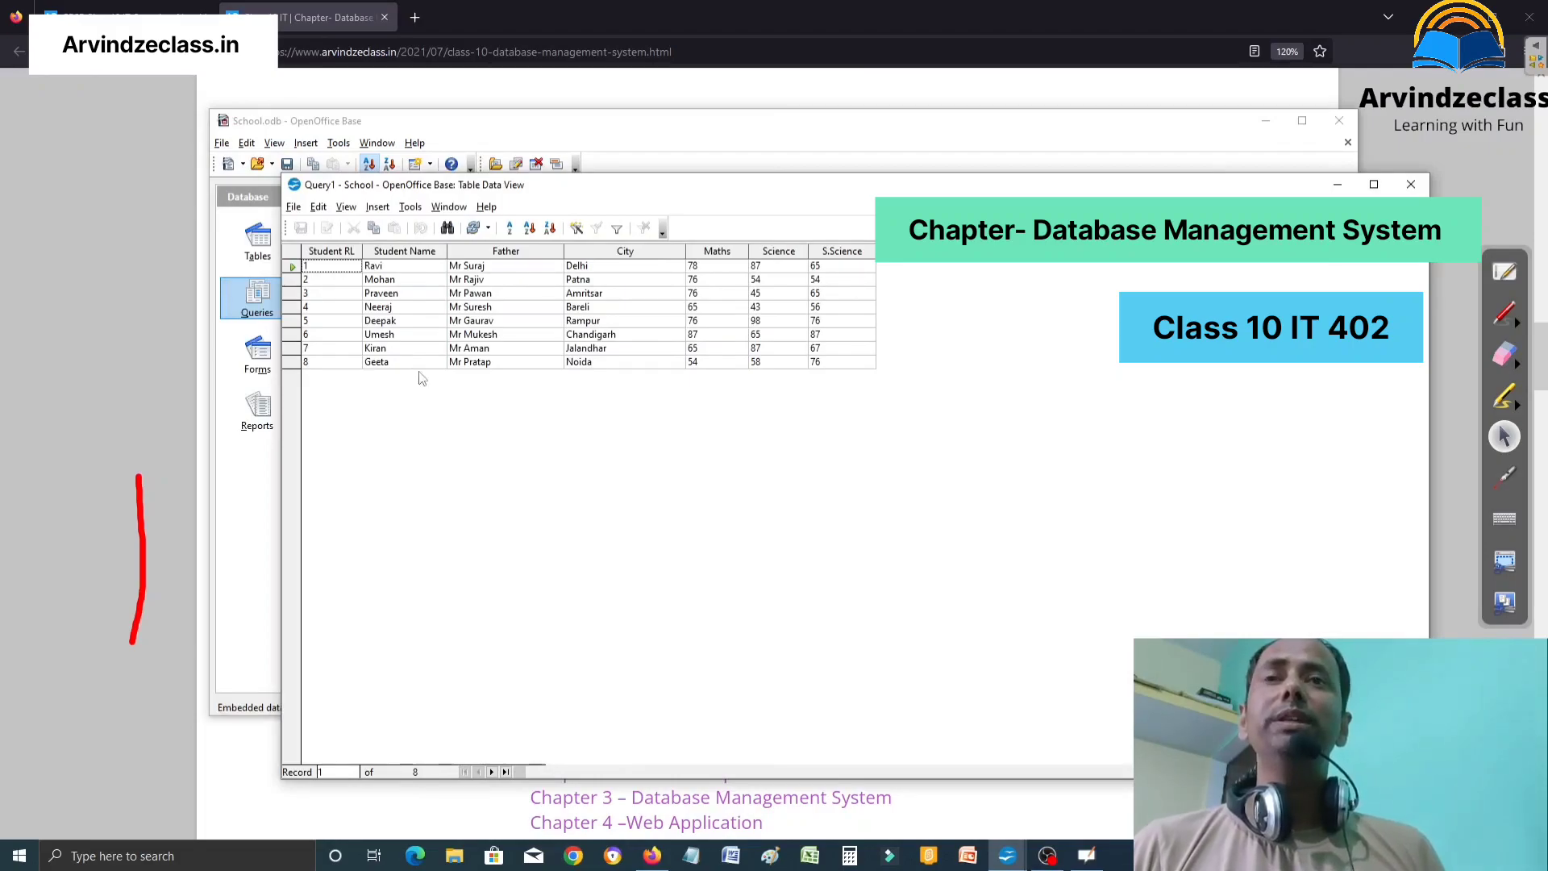
Set the font size of the query's result table to 22.
right_click(288, 252)
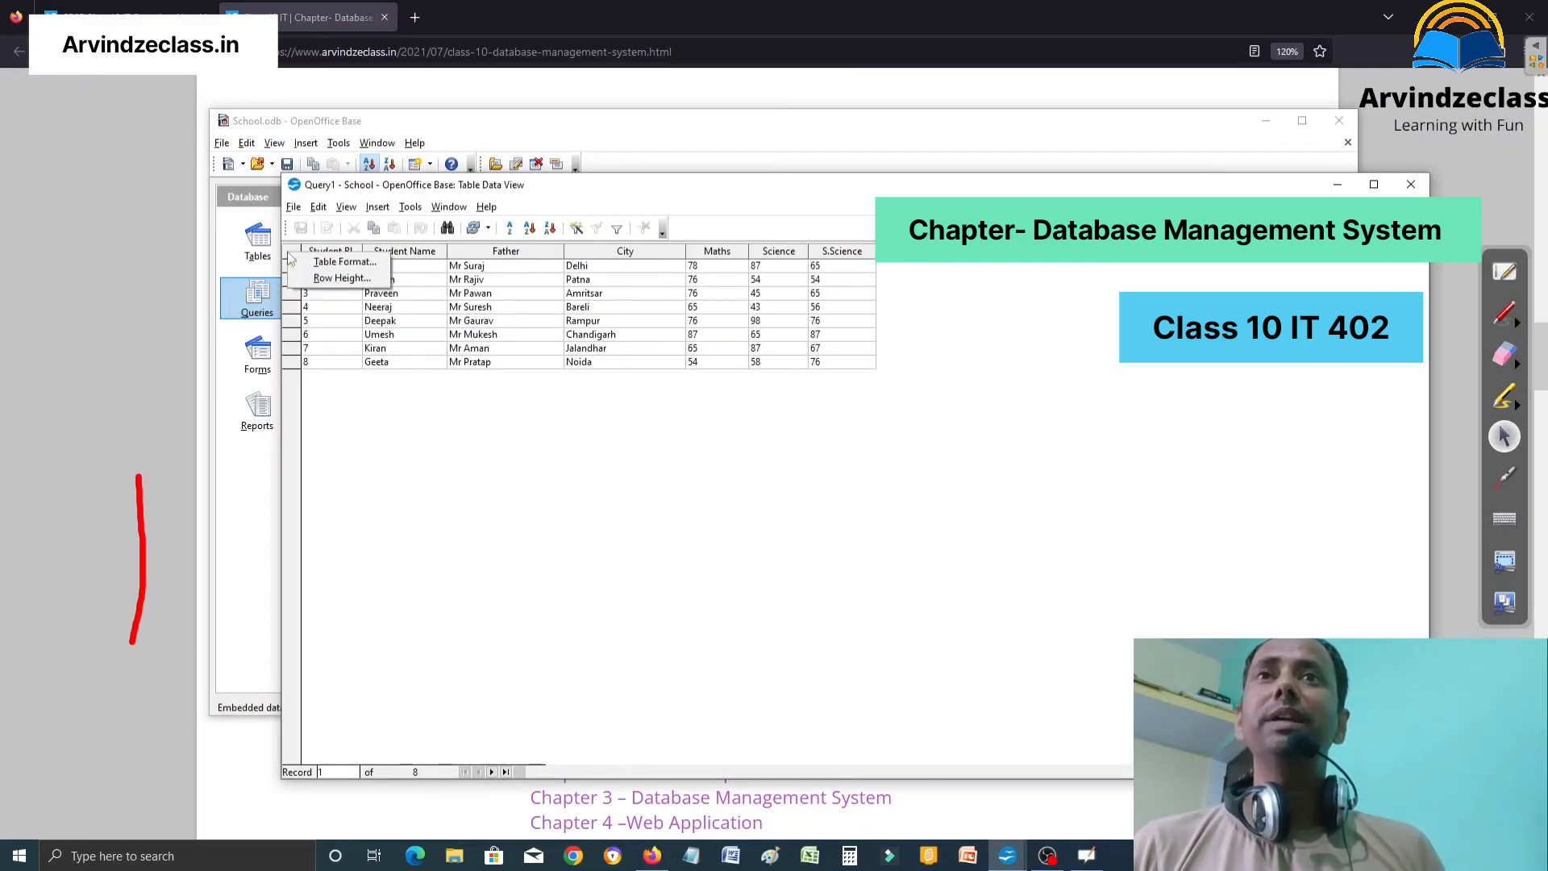
click(317, 264)
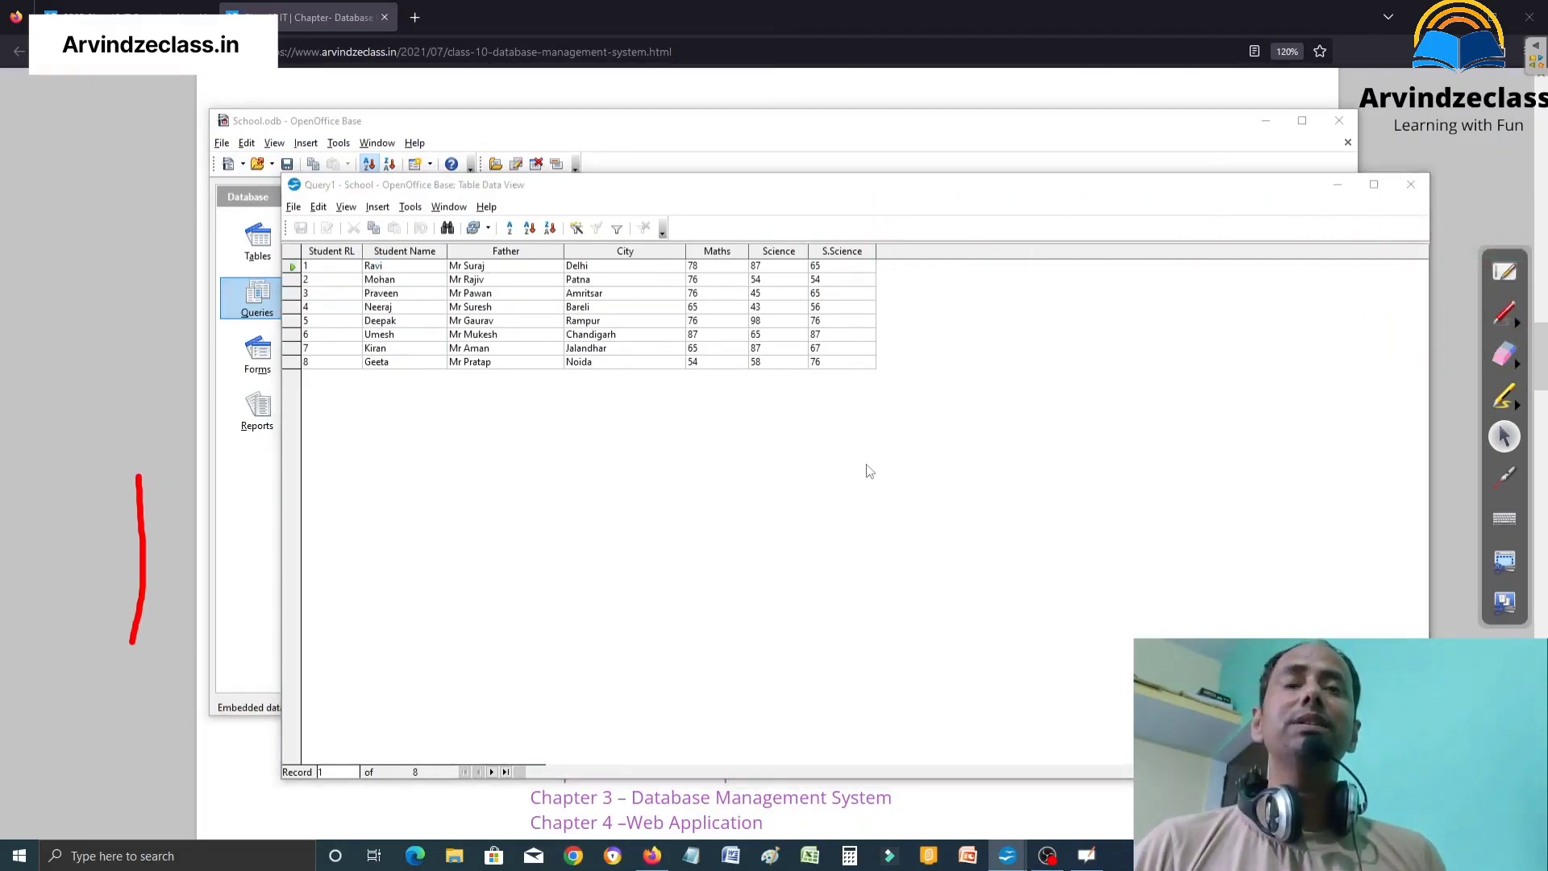
click(1257, 412)
click(1257, 412)
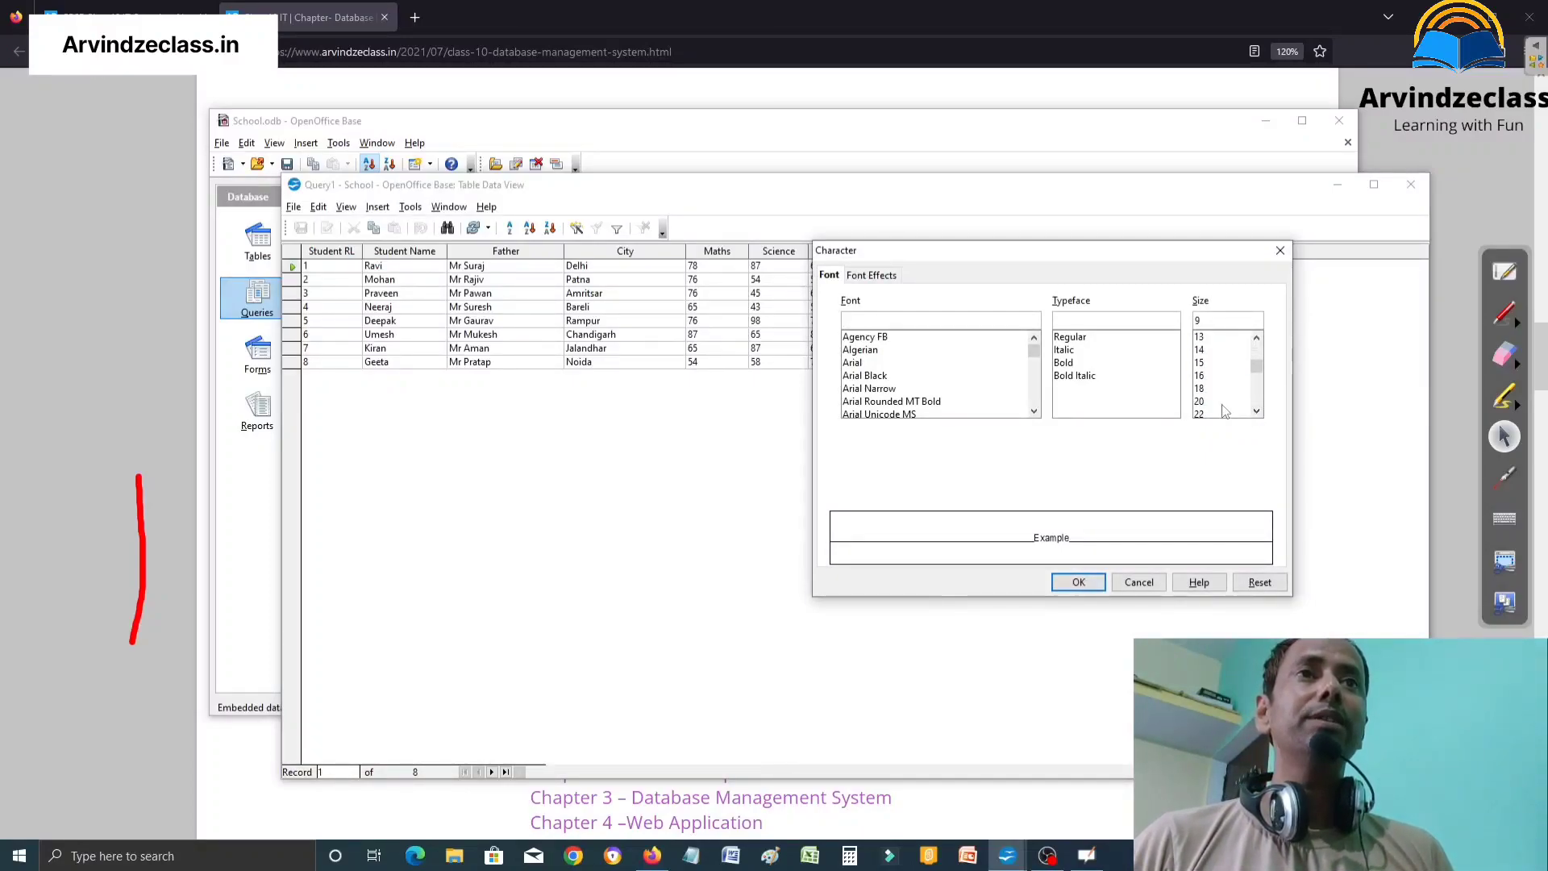
click(1256, 412)
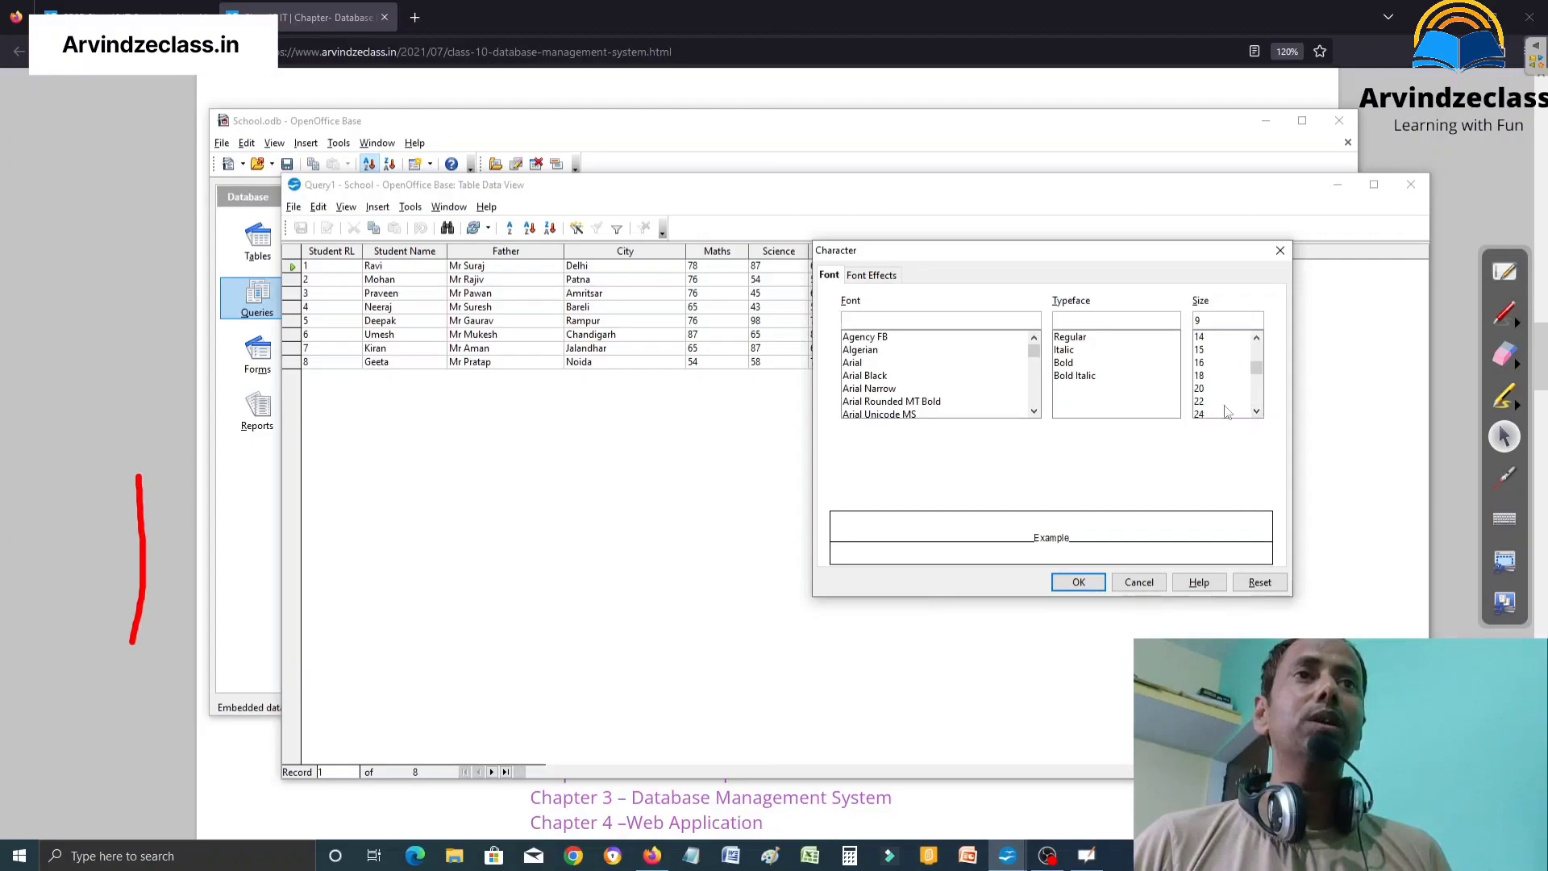
click(1205, 403)
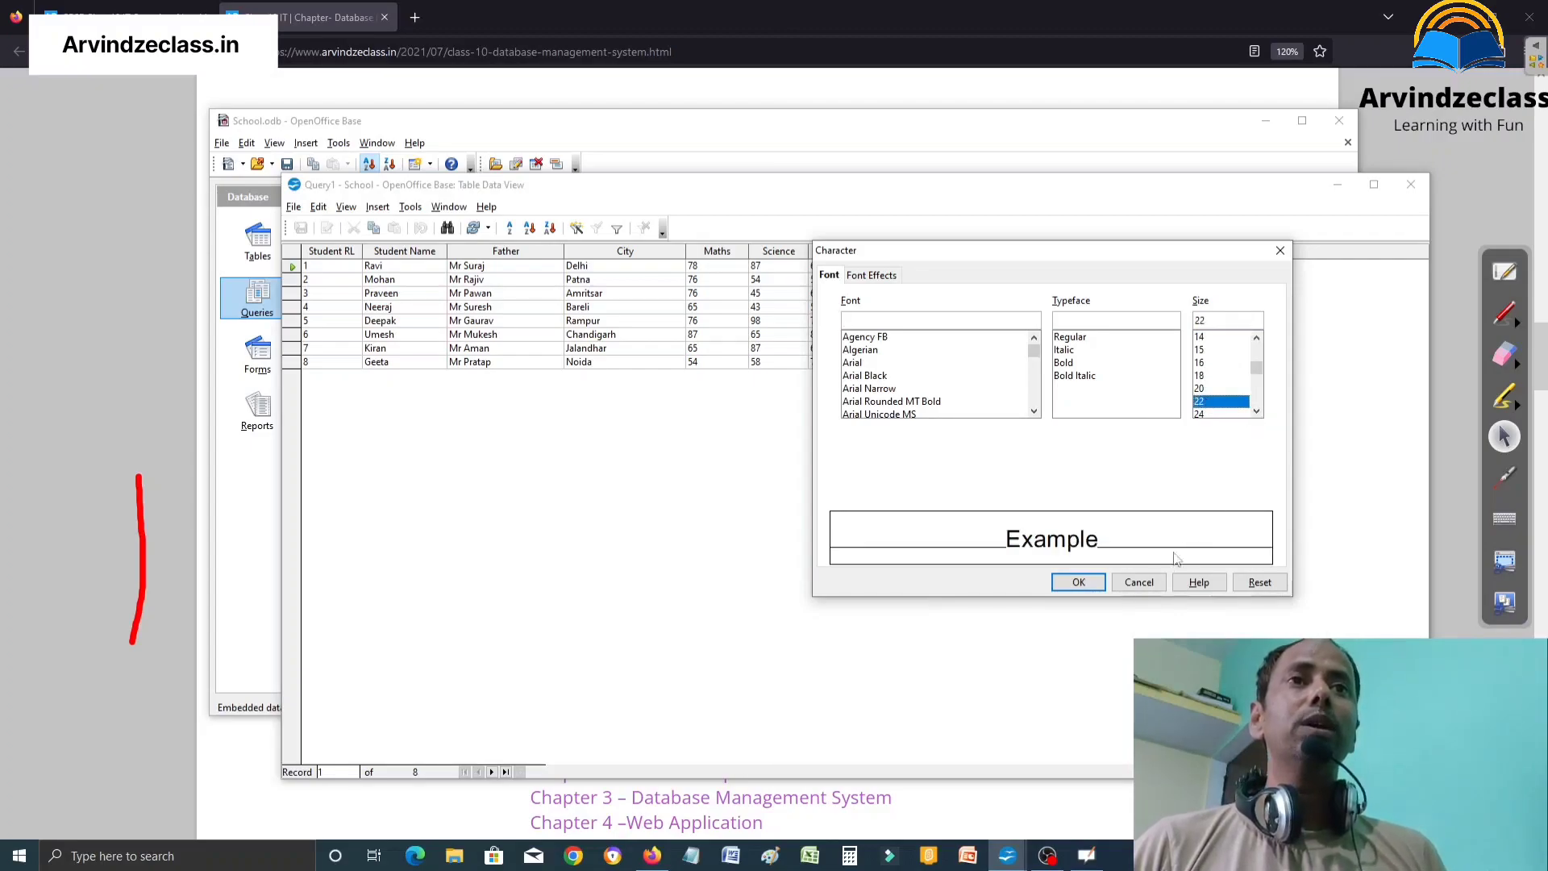
click(1079, 583)
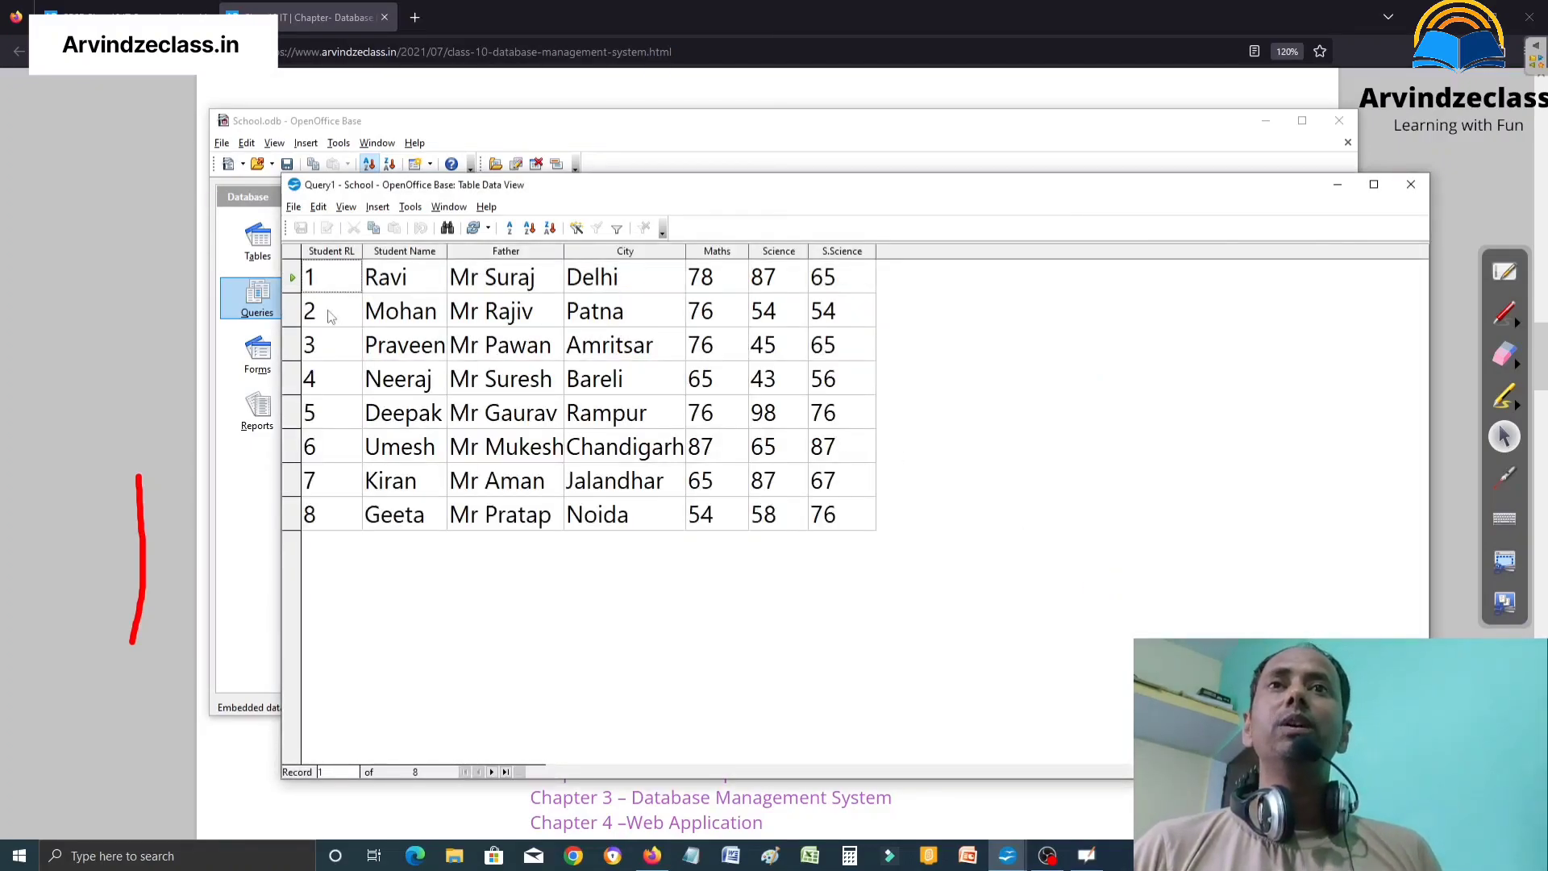
Widen the Student Name, Father, City and Maths columns of the Query1 result table so their entries fit.
drag(448, 253, 468, 253)
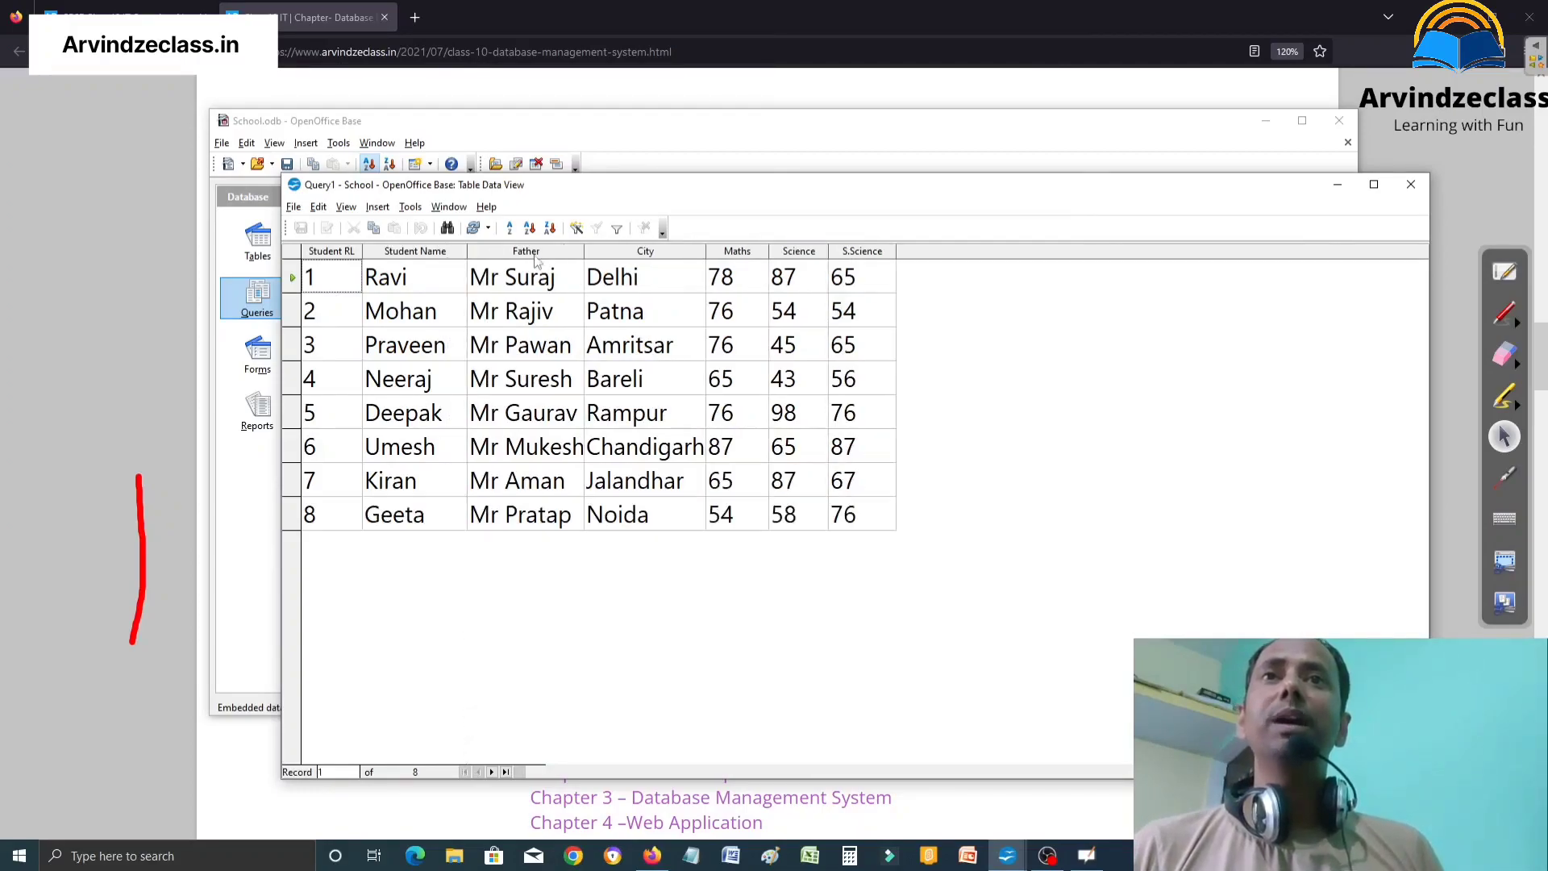
drag(586, 251, 622, 251)
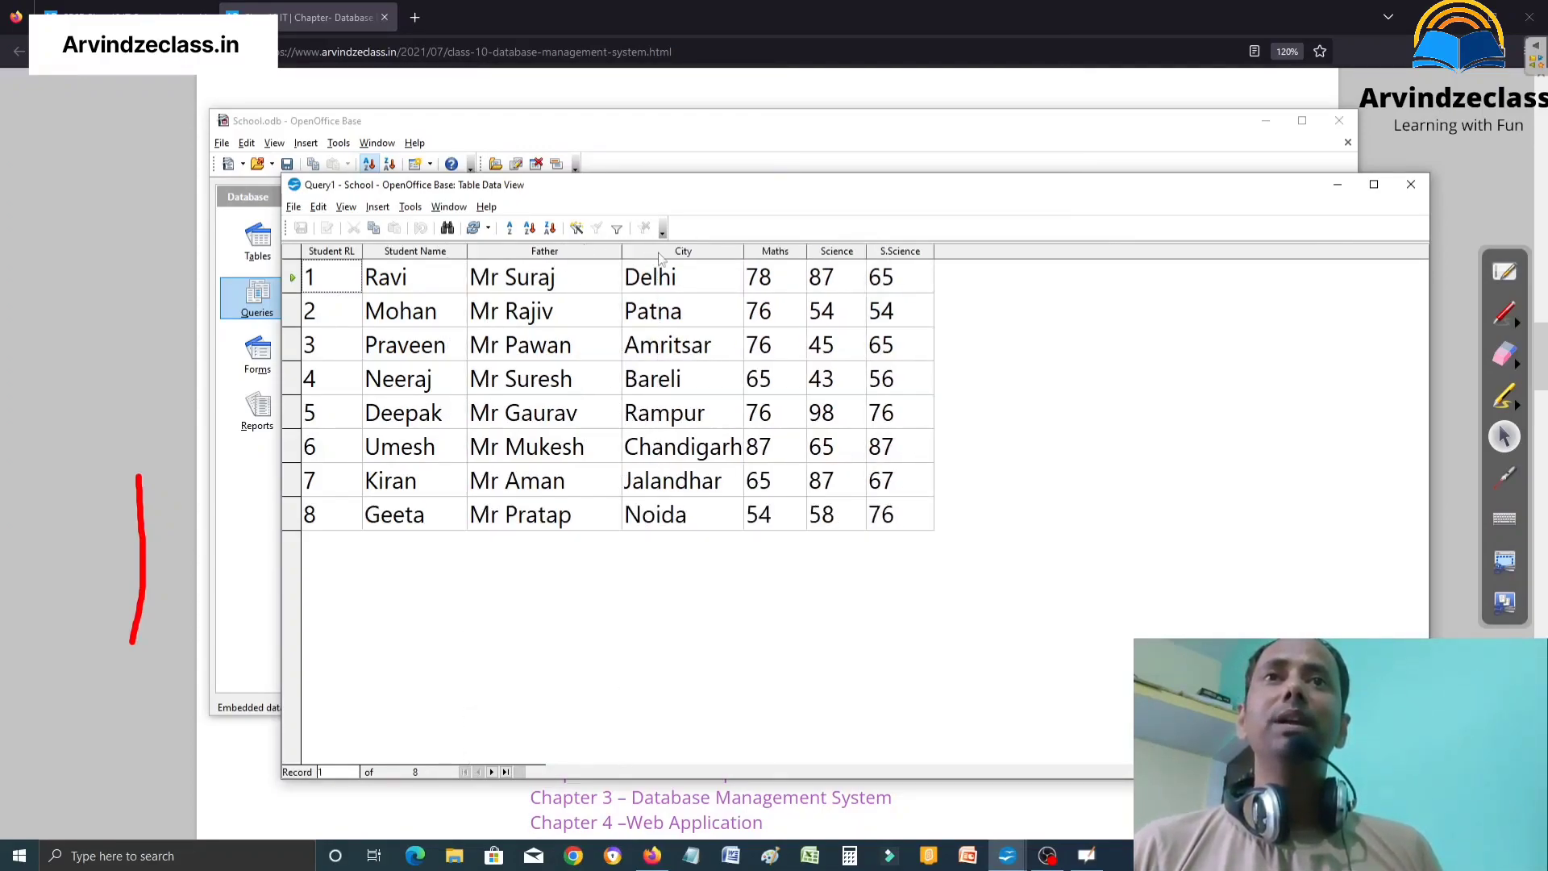
click(749, 254)
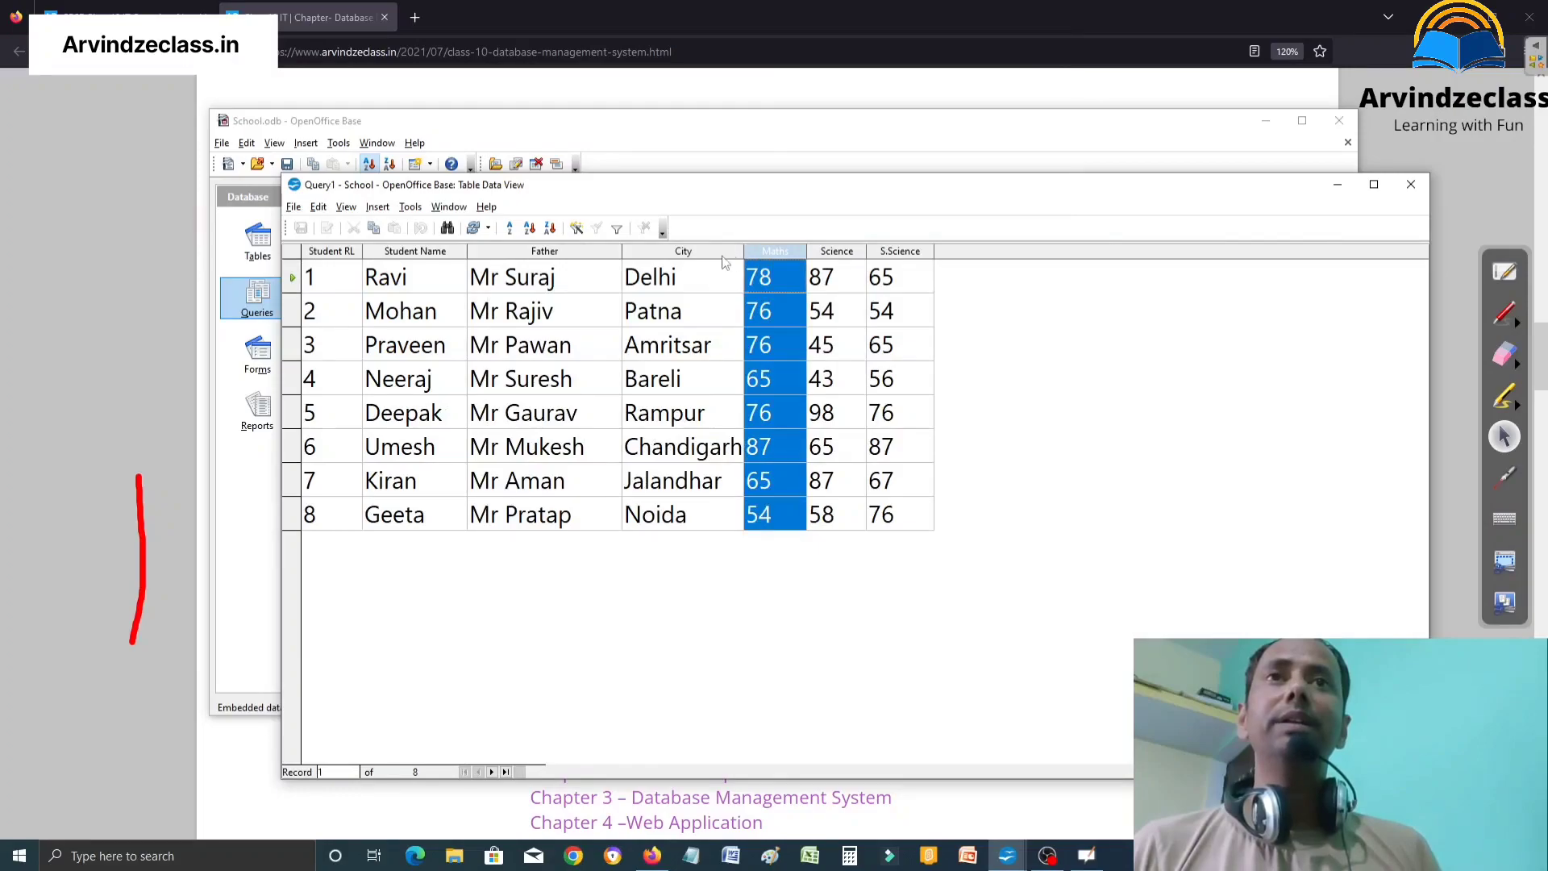
click(741, 253)
drag(742, 251, 851, 251)
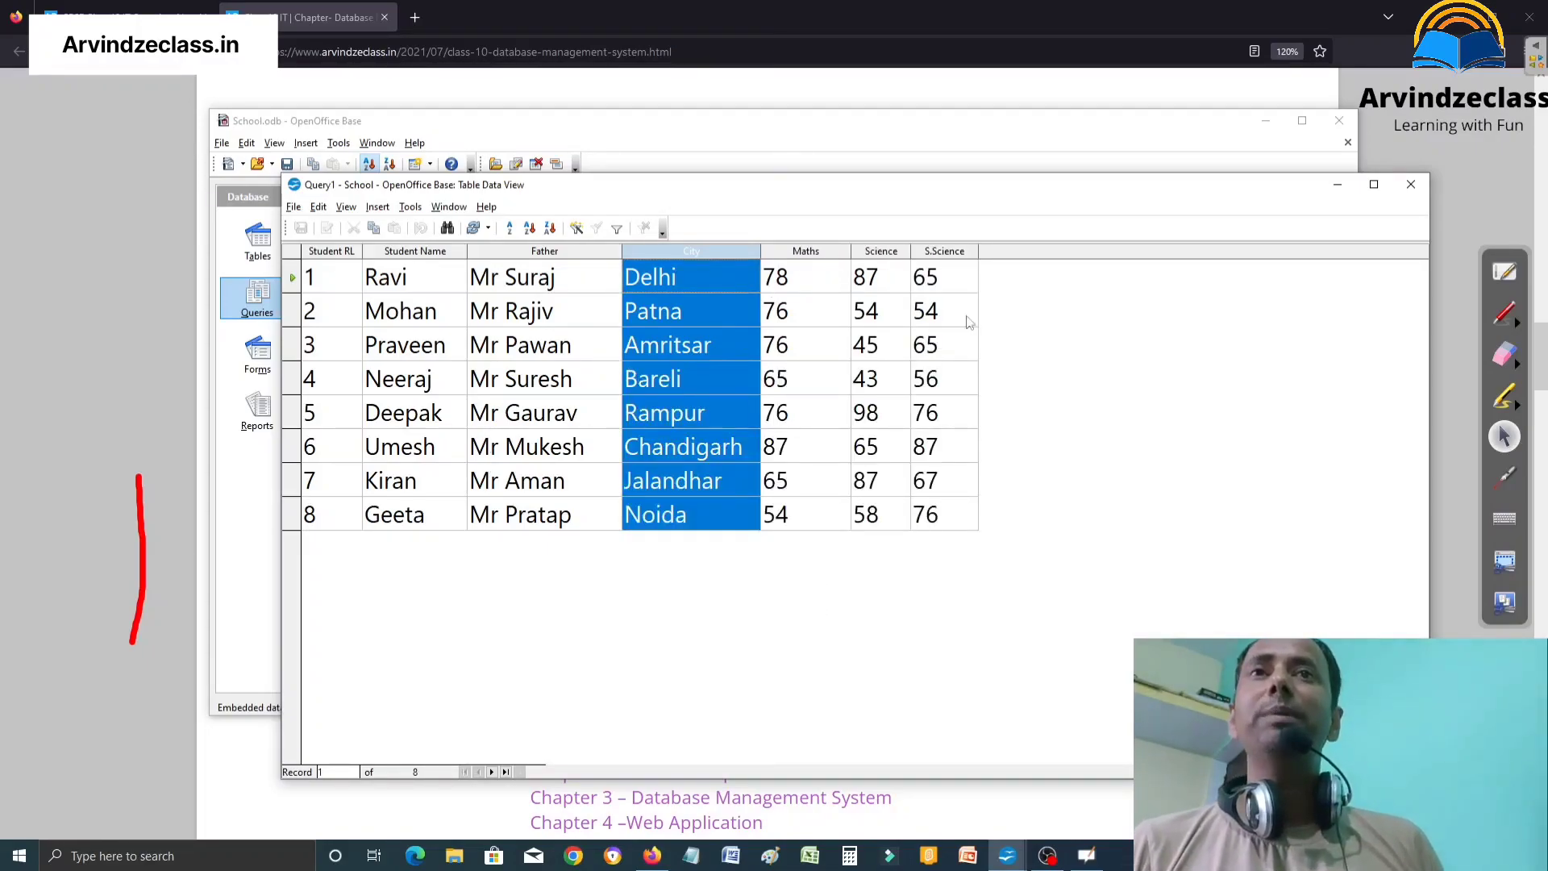
click(1151, 389)
Mark each column heading of the query result, from Student RL to S.Science, with a red pen tick.
click(1505, 313)
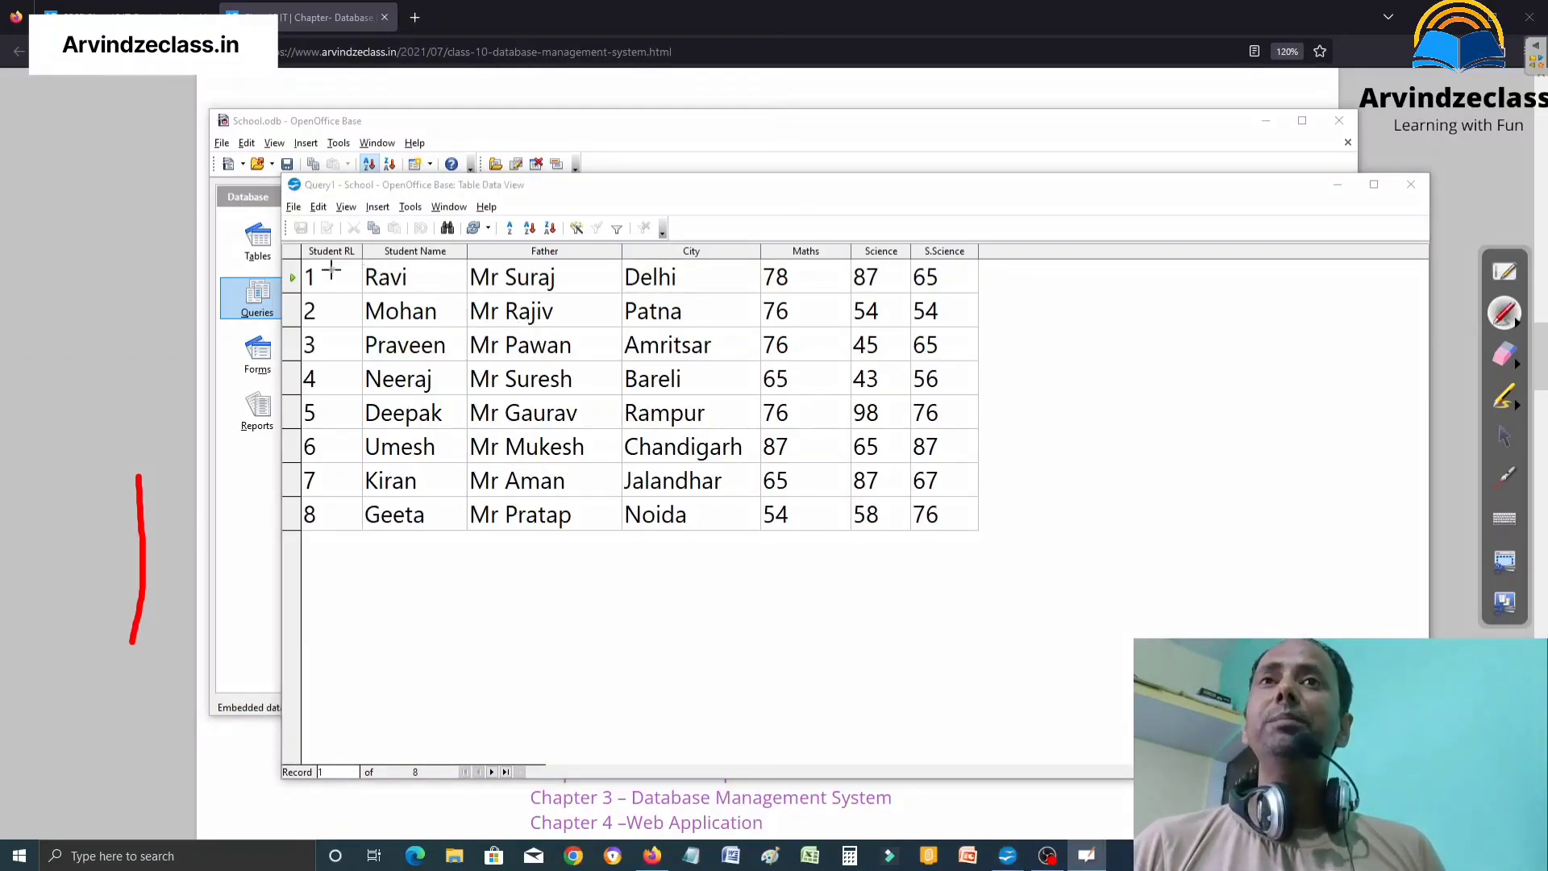
drag(326, 230, 384, 224)
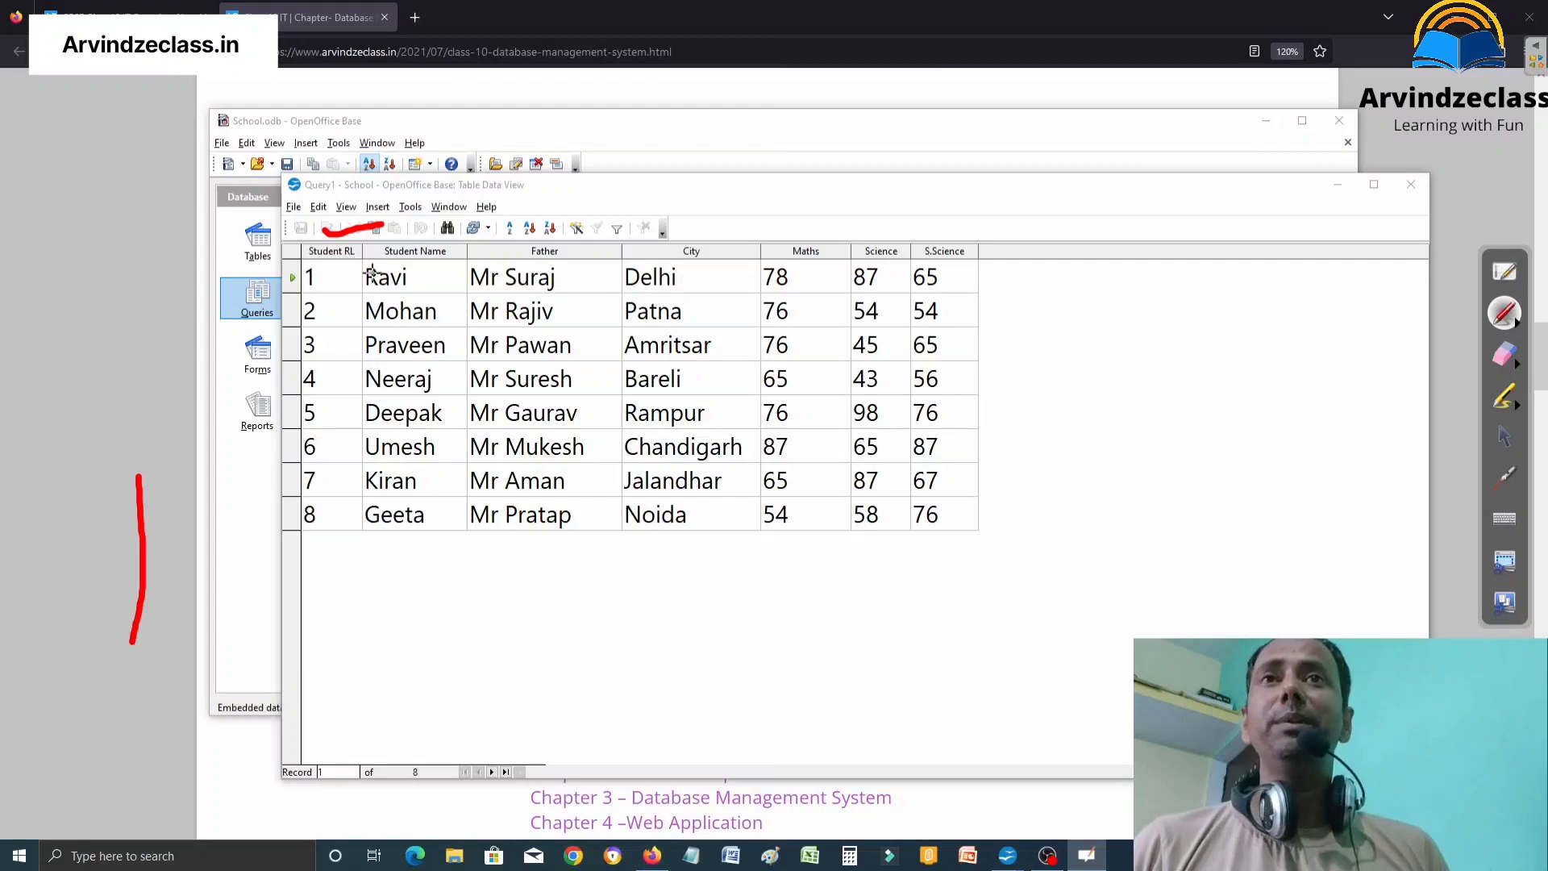
drag(416, 231, 467, 219)
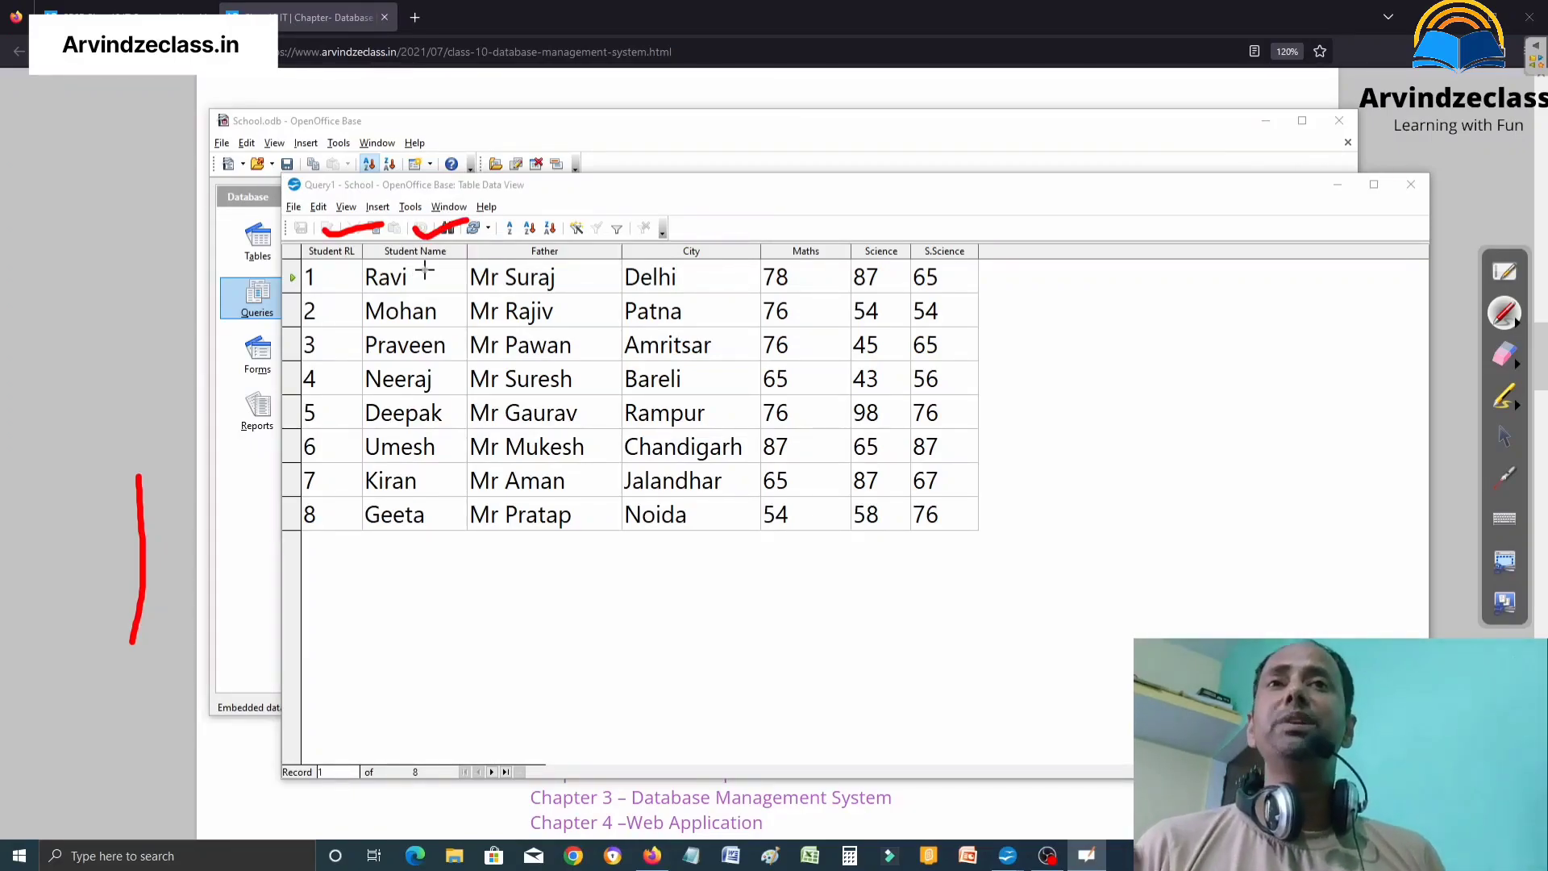
drag(558, 240, 625, 224)
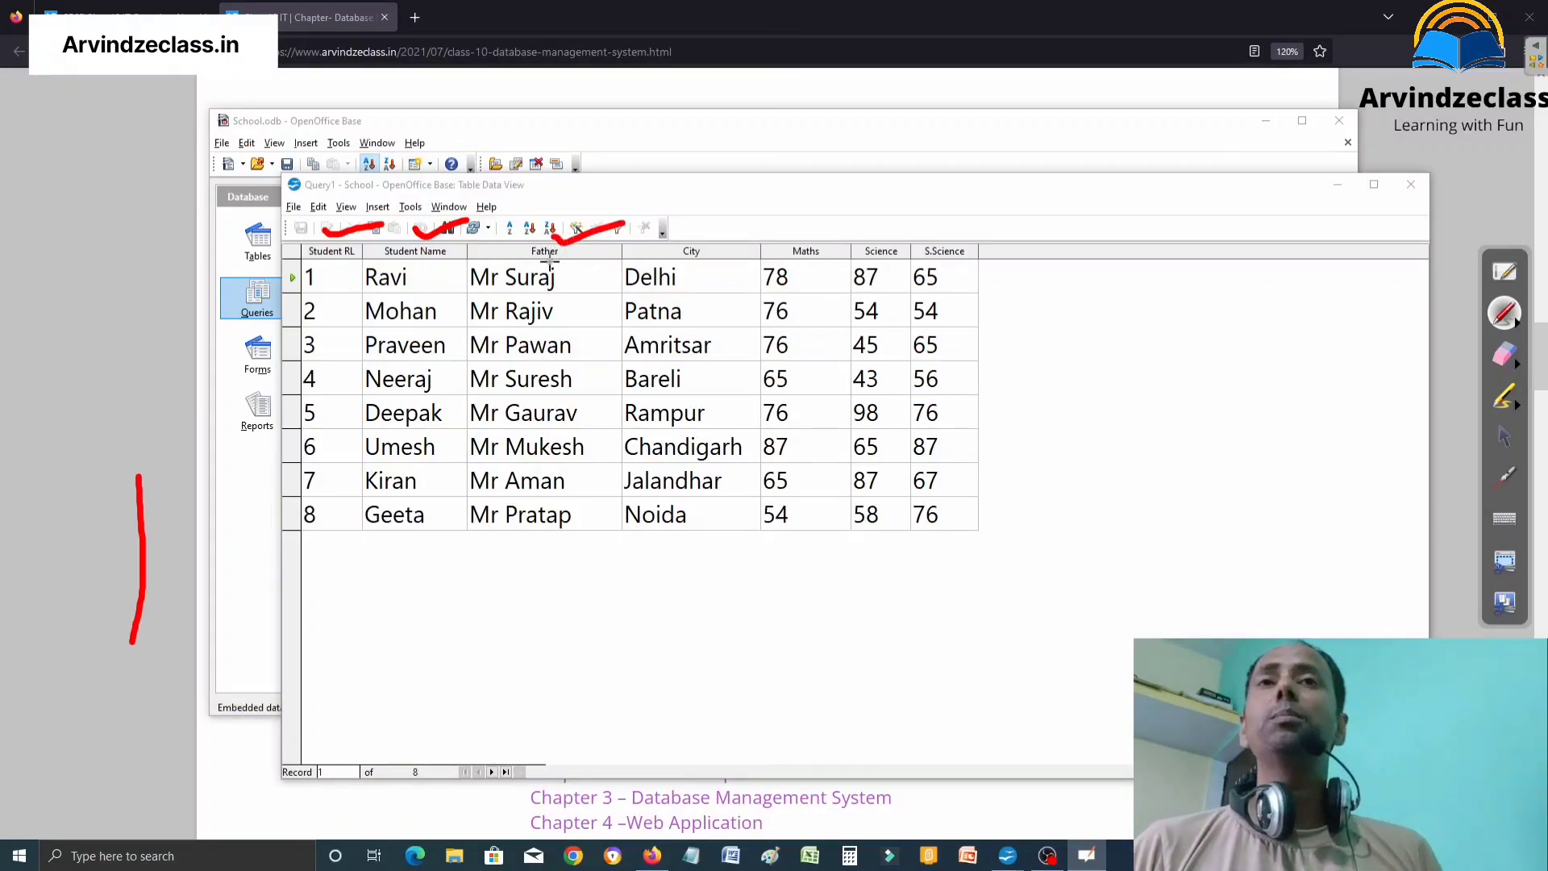
drag(688, 236, 786, 216)
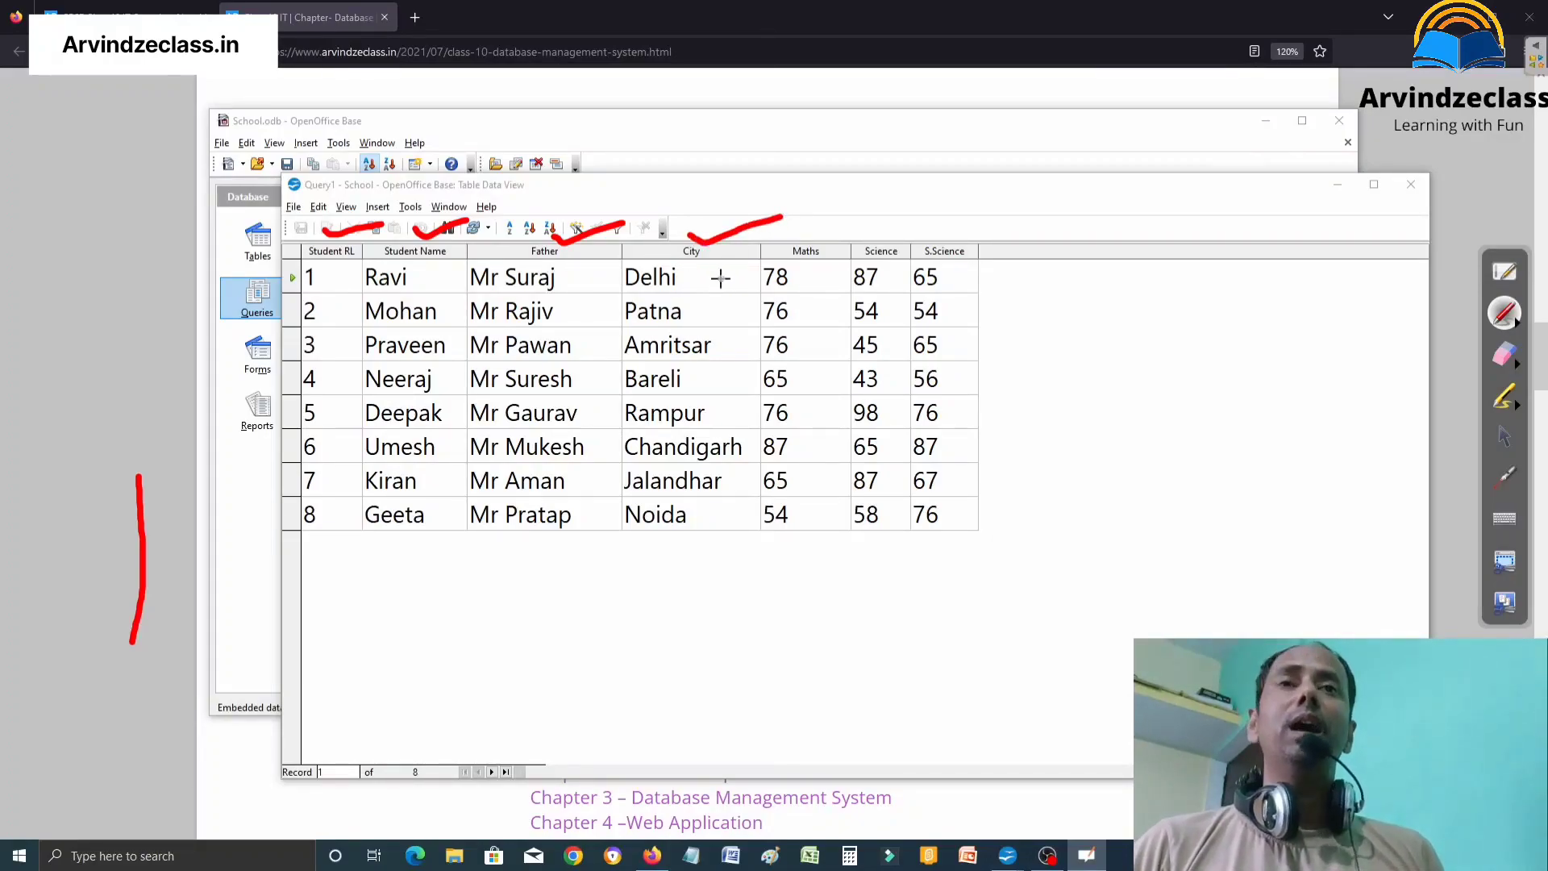
mouse_move(824, 226)
mouse_down()
mouse_move(885, 207)
mouse_move(890, 232)
mouse_move(938, 209)
mouse_move(1018, 210)
mouse_up()
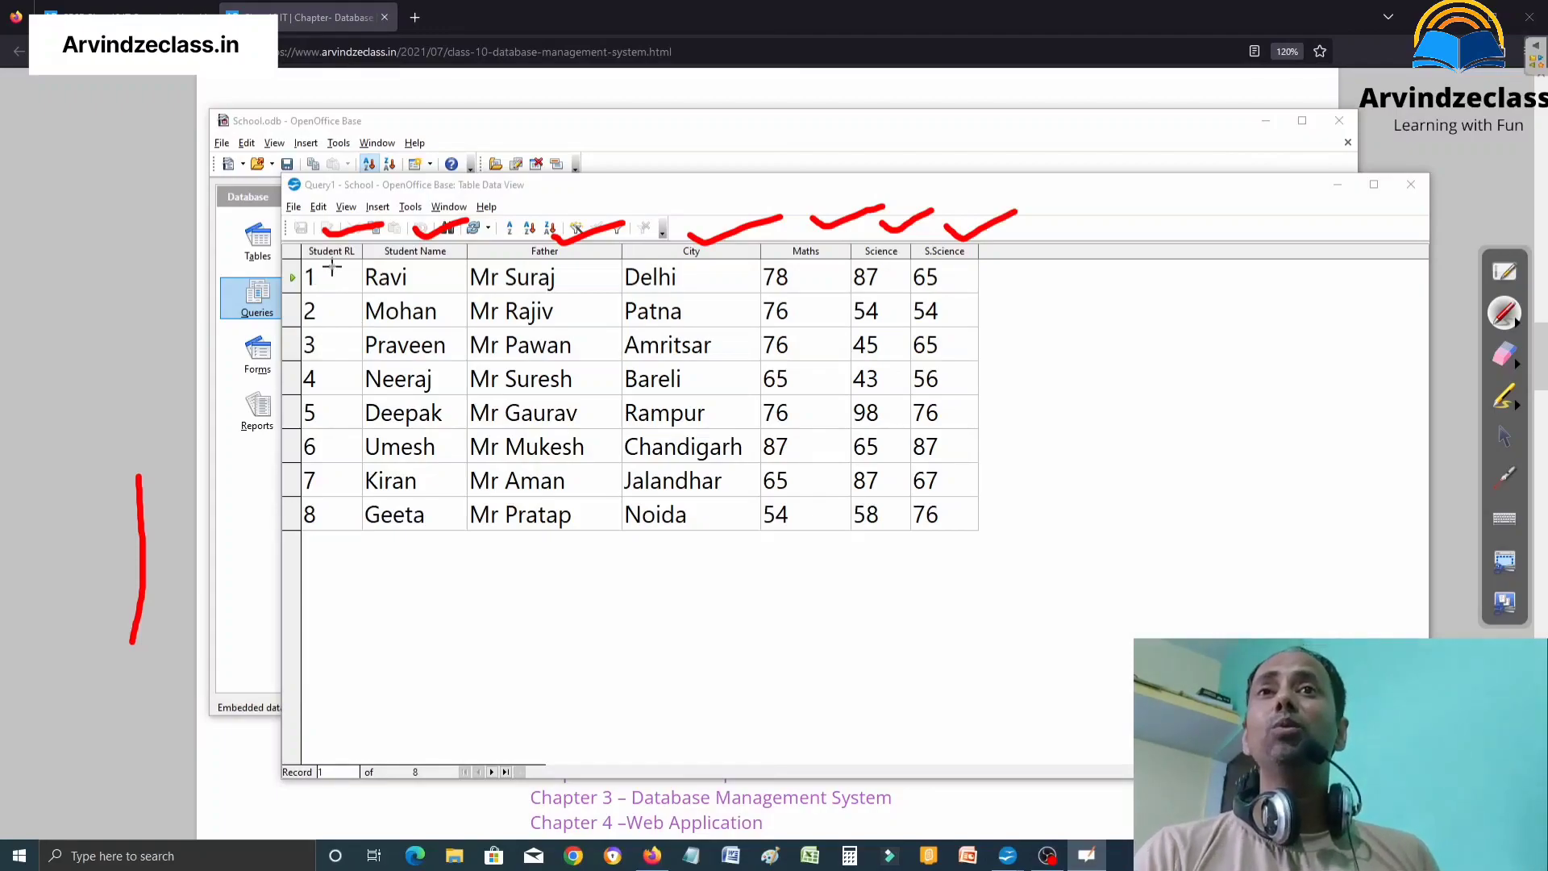
Draw a red line down the Student RL values and add red ticks beneath the result table's columns.
mouse_move(332, 270)
mouse_down()
mouse_move(352, 368)
mouse_move(338, 489)
mouse_up()
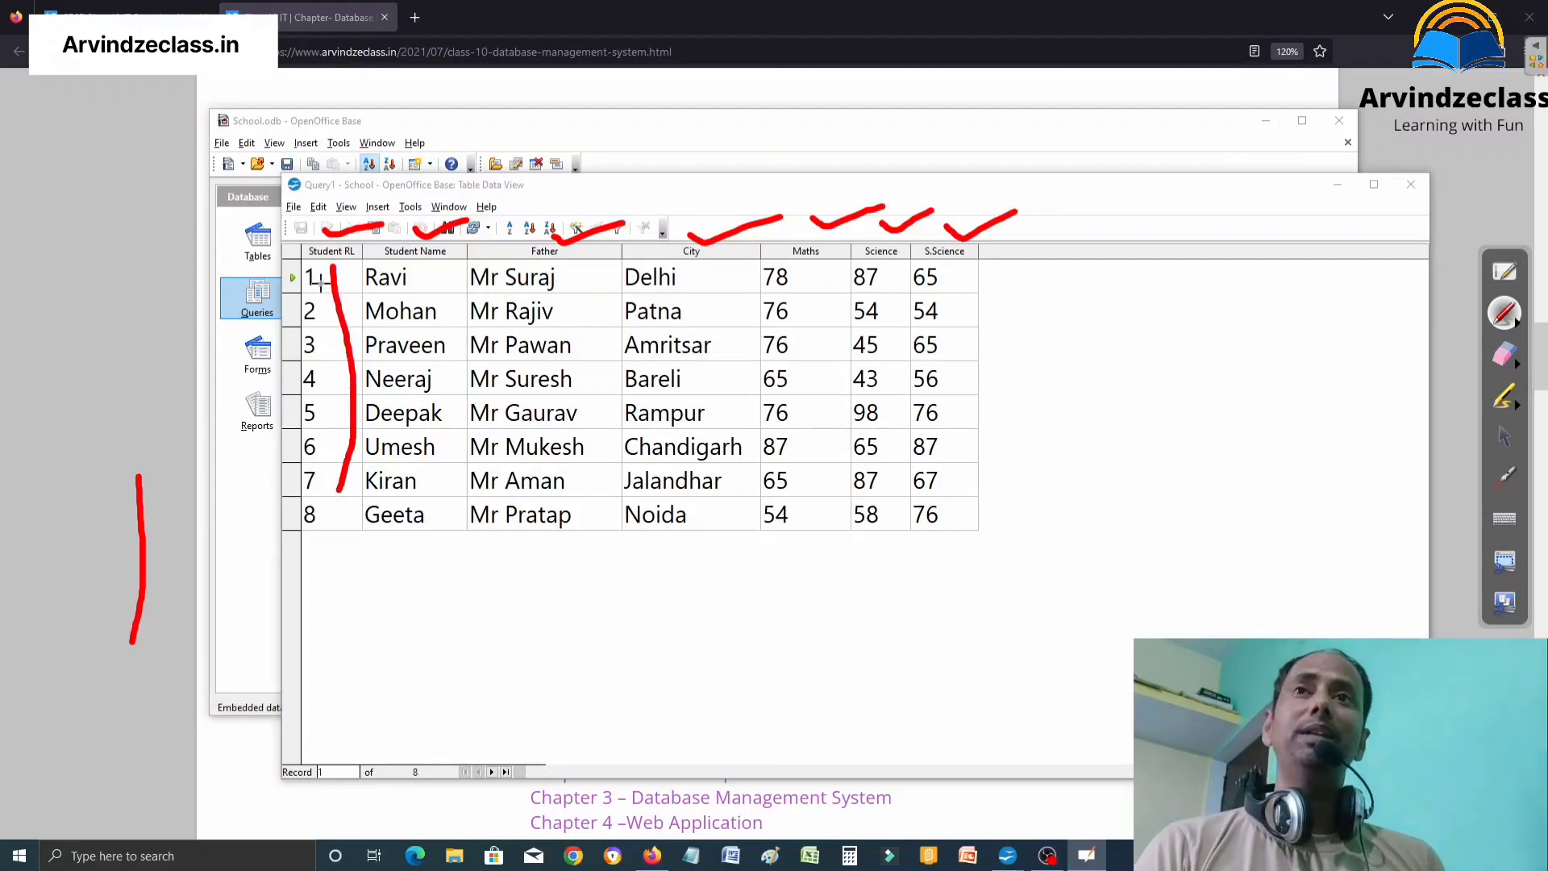
drag(303, 544, 364, 554)
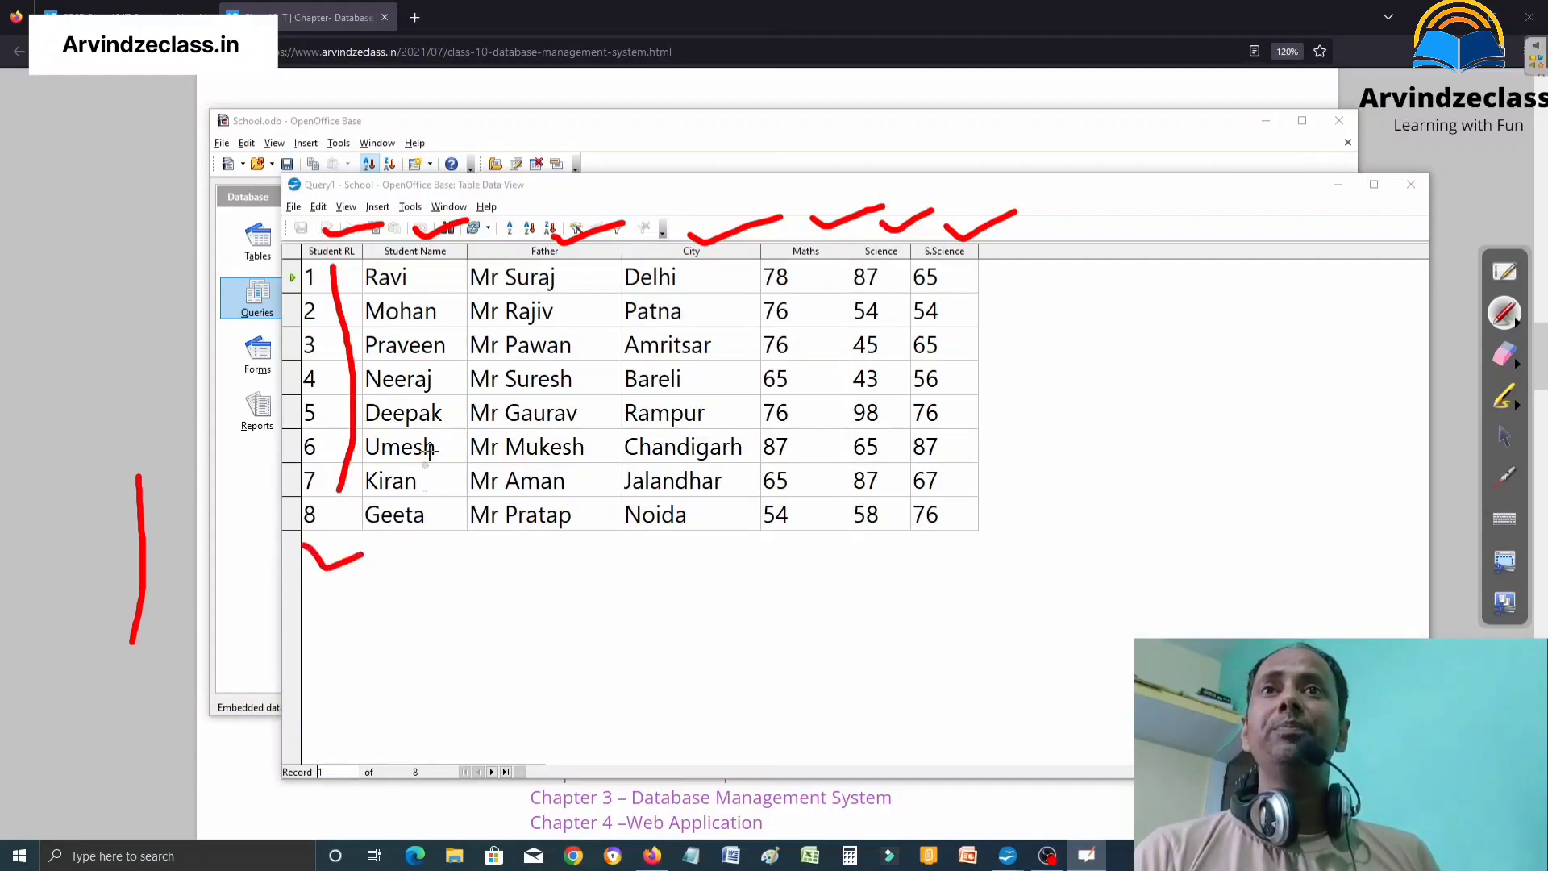
click(397, 555)
mouse_move(413, 568)
mouse_down()
mouse_move(529, 568)
mouse_move(579, 549)
mouse_move(699, 573)
mouse_move(741, 555)
mouse_move(797, 577)
mouse_move(830, 558)
mouse_move(936, 551)
mouse_move(964, 577)
mouse_move(996, 556)
mouse_up()
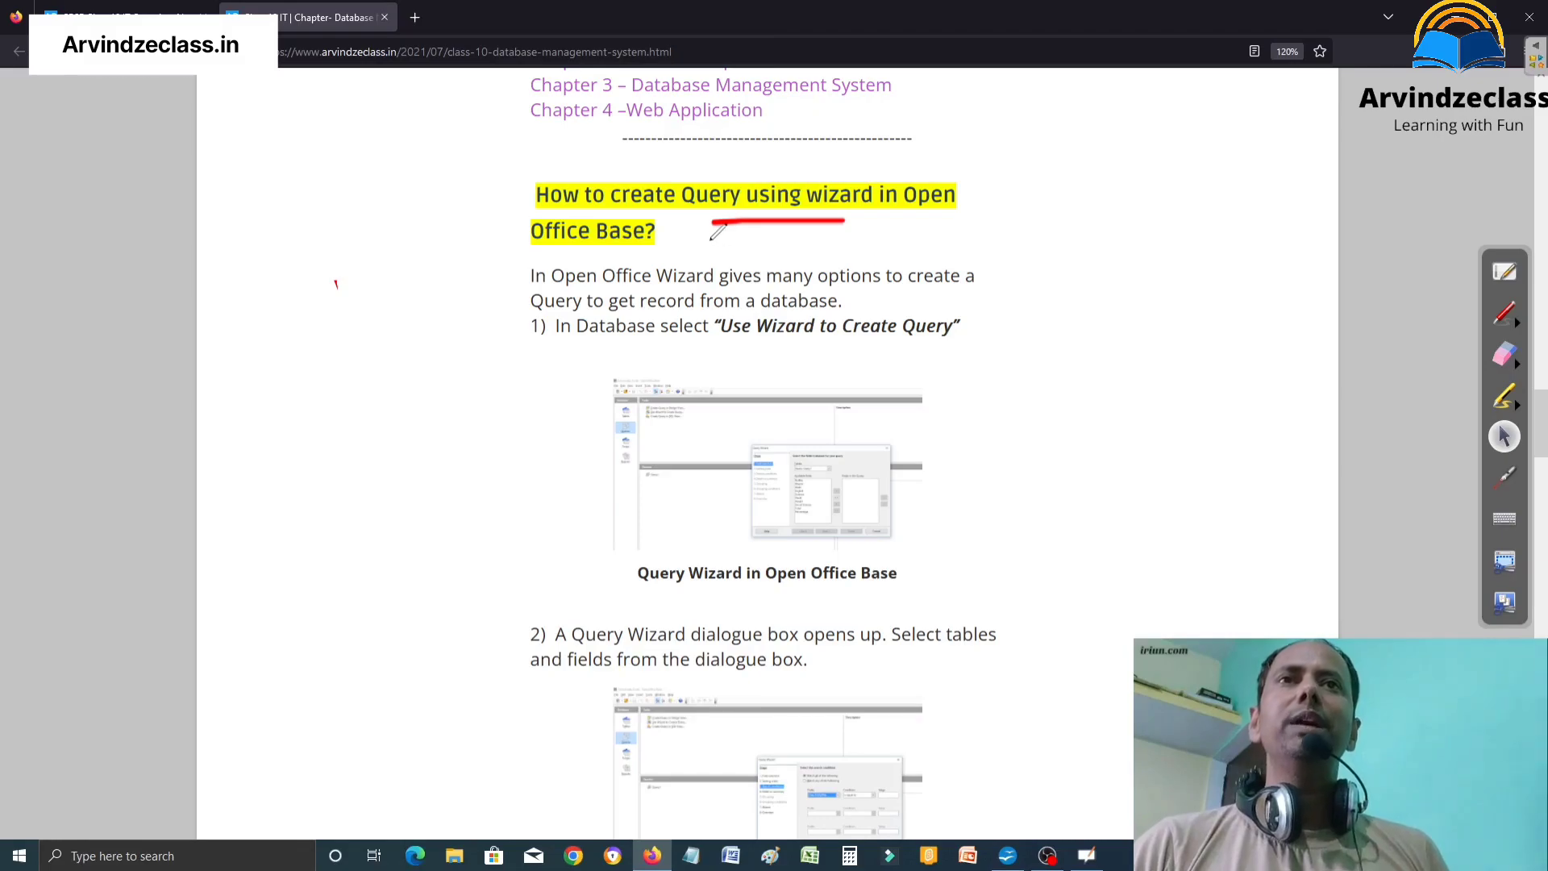
On the web page, add a second red underline beneath "using wizard" in the heading and tick both Query Wizard screenshots.
drag(727, 239, 879, 239)
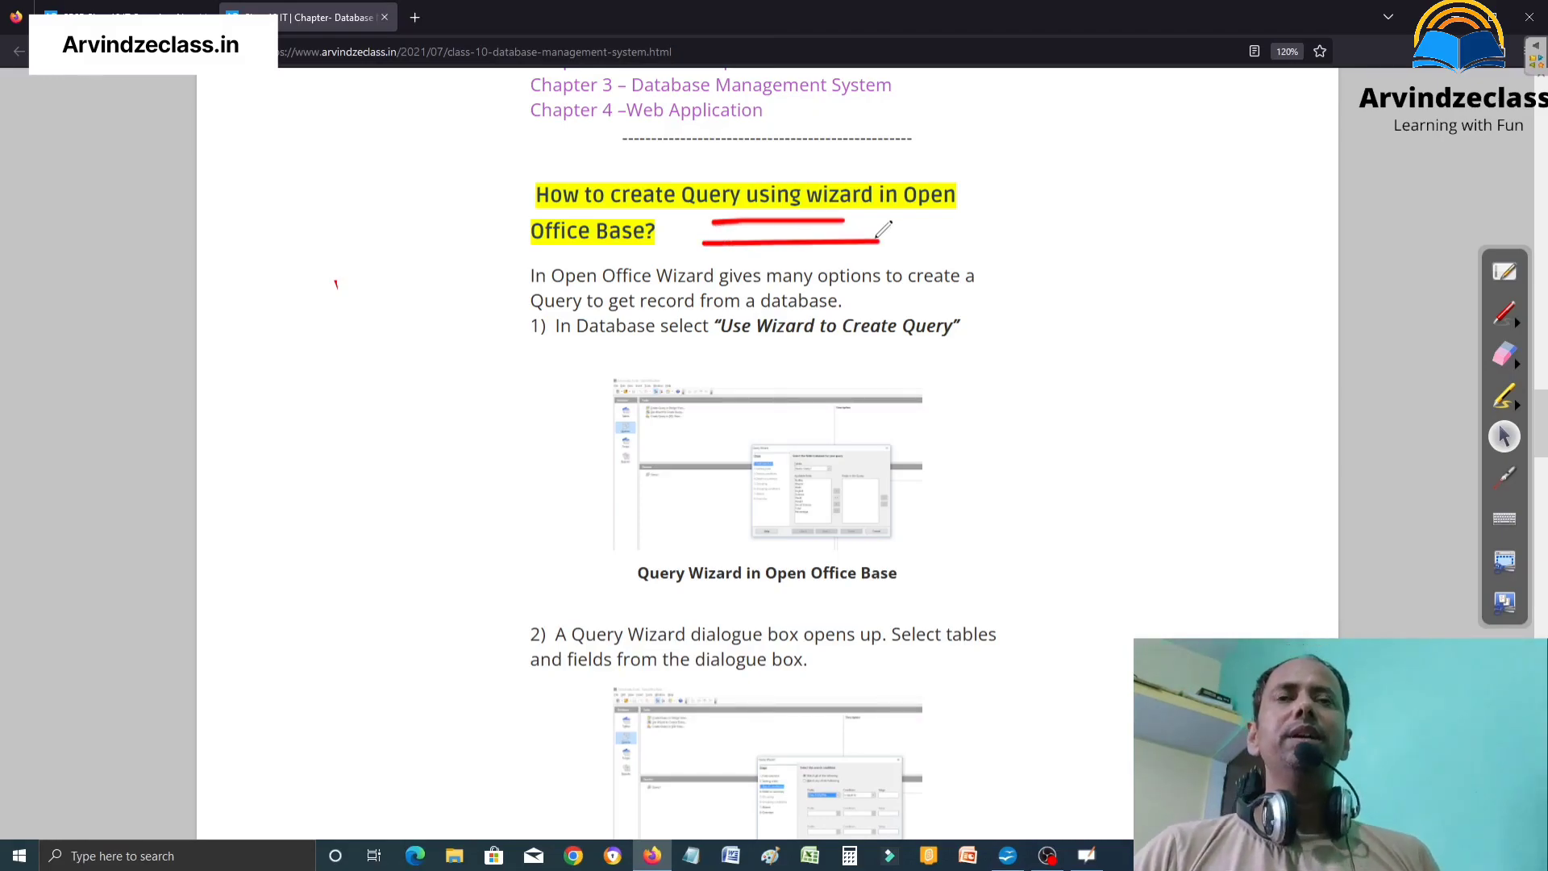
scroll(883, 229, down, 3)
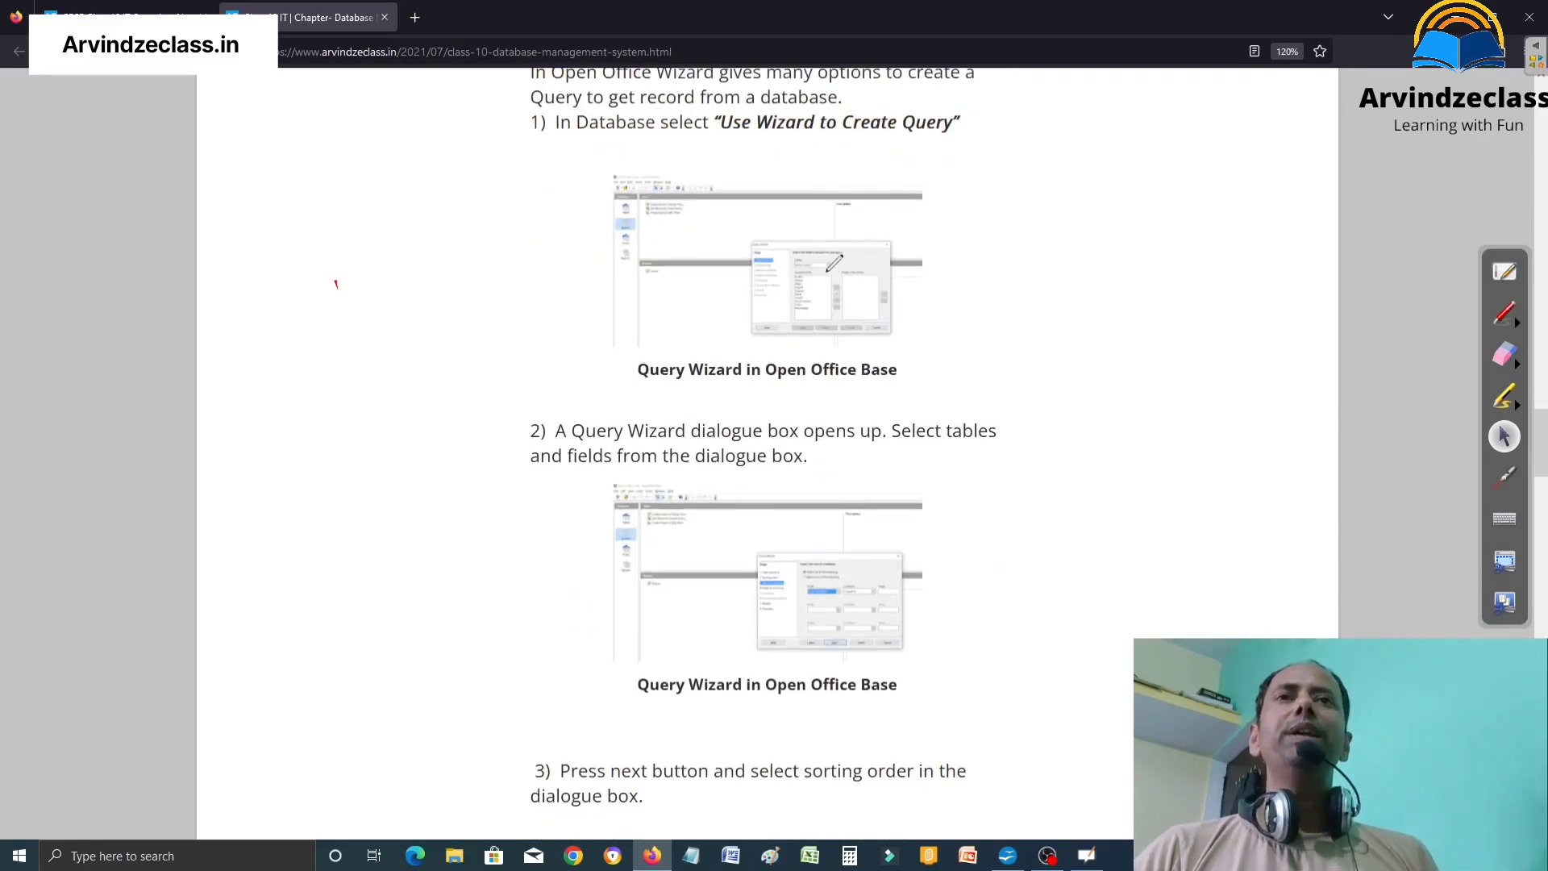
mouse_move(901, 287)
mouse_down()
mouse_move(928, 318)
mouse_move(1028, 275)
mouse_up()
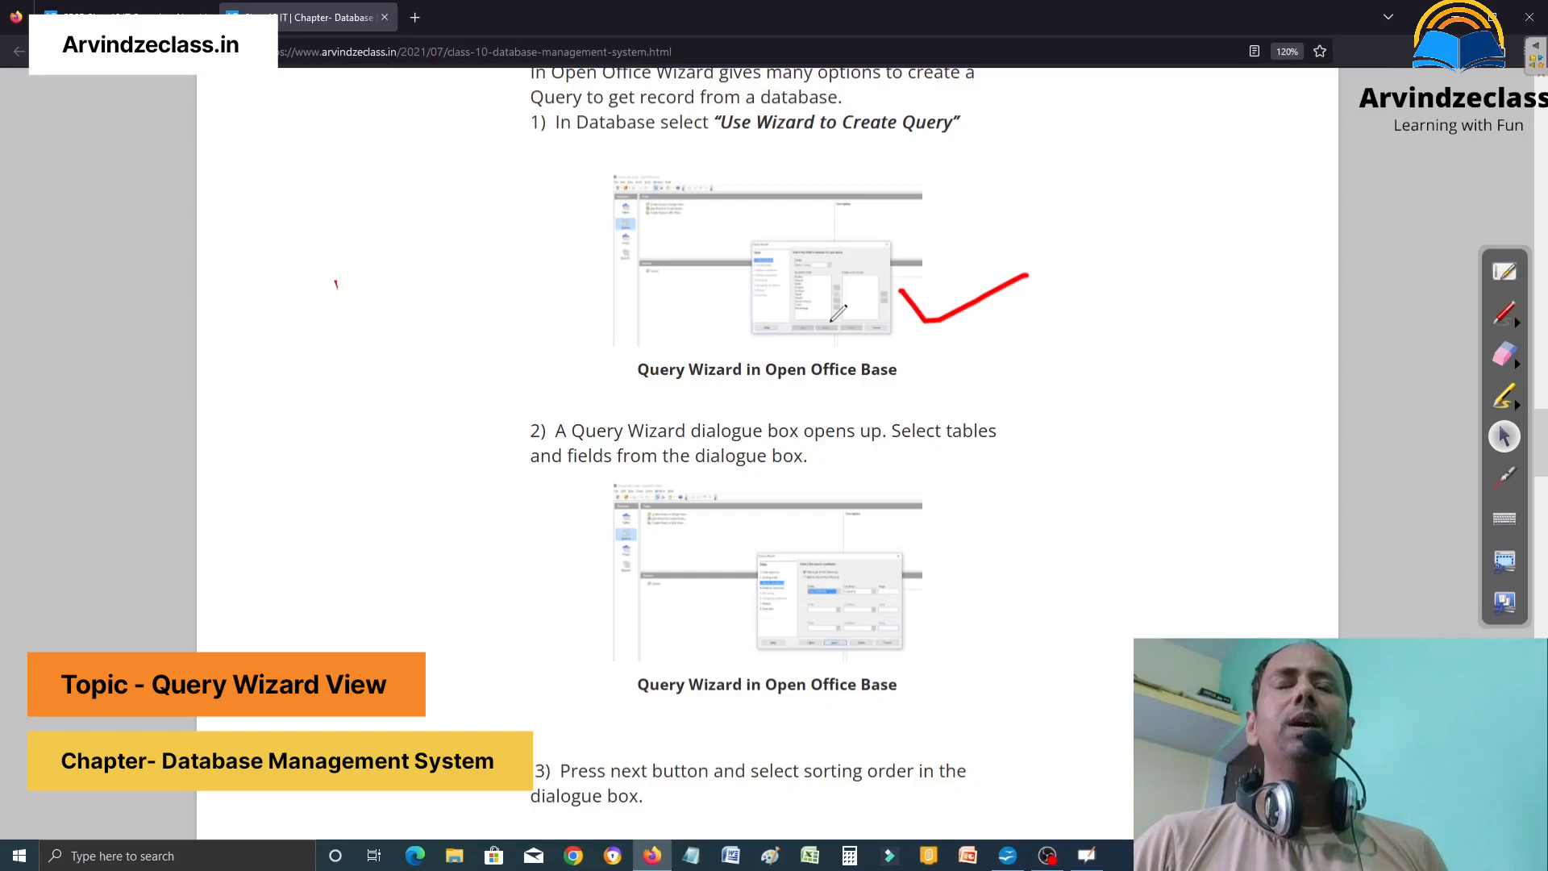
scroll(831, 319, down, 3)
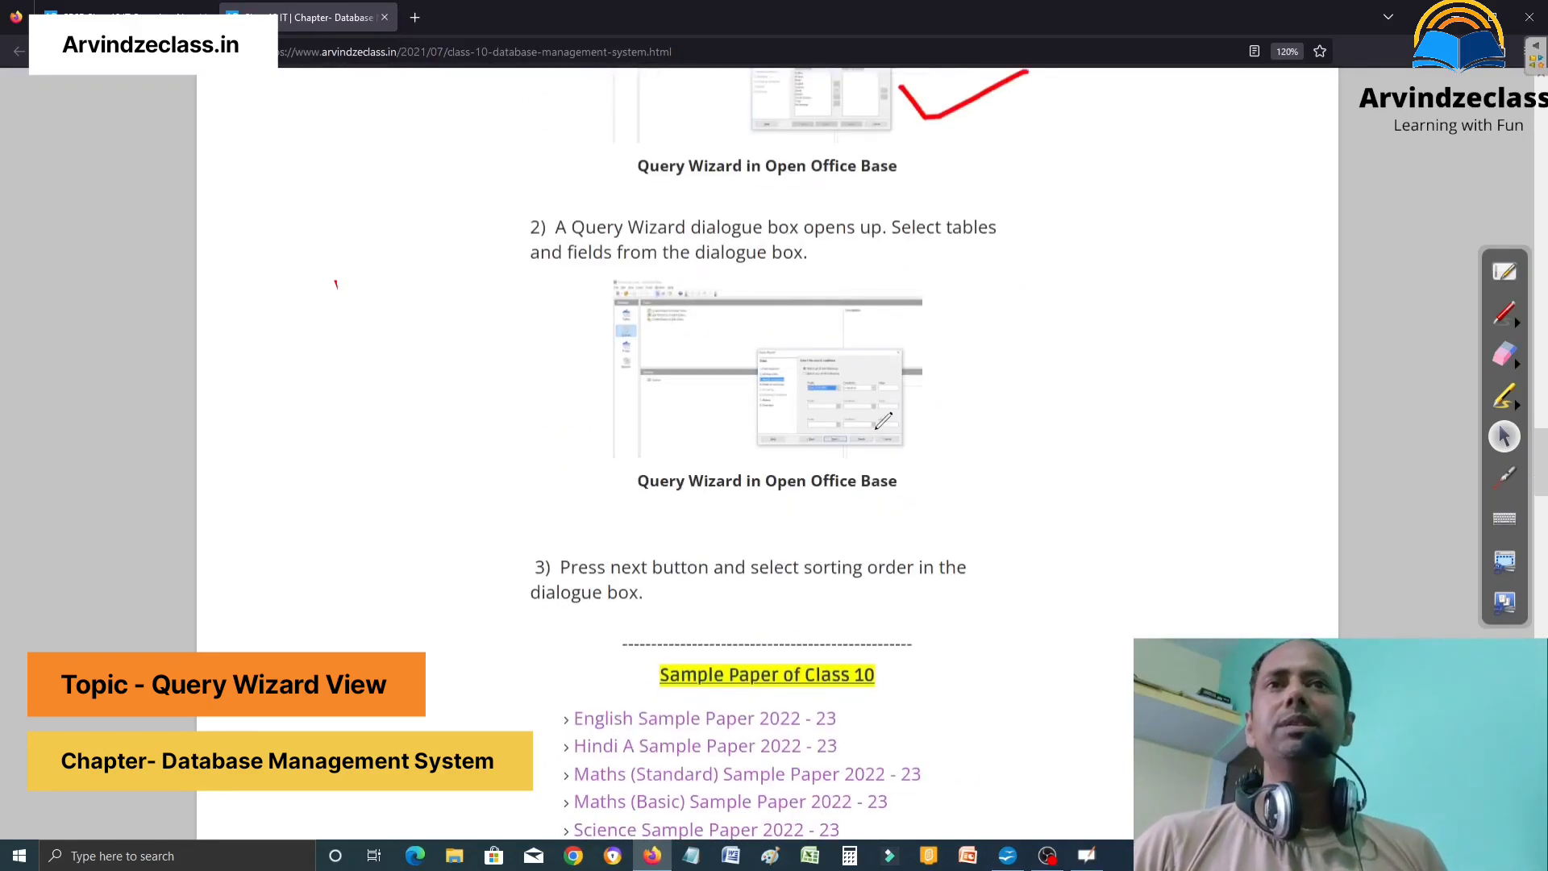
scroll(885, 419, up, 1)
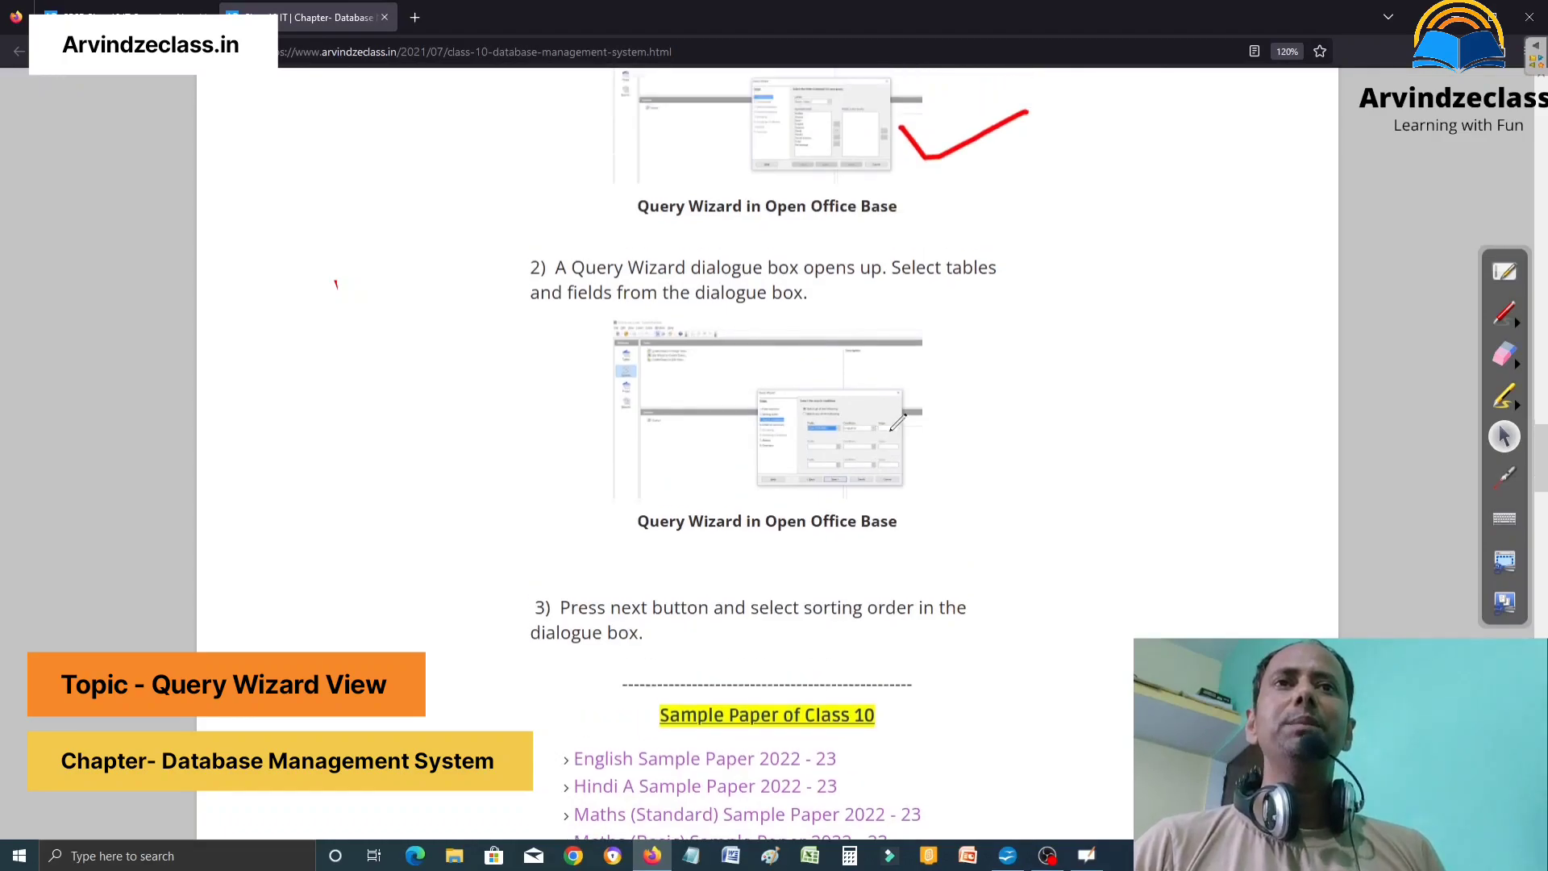
scroll(903, 492, down, 2)
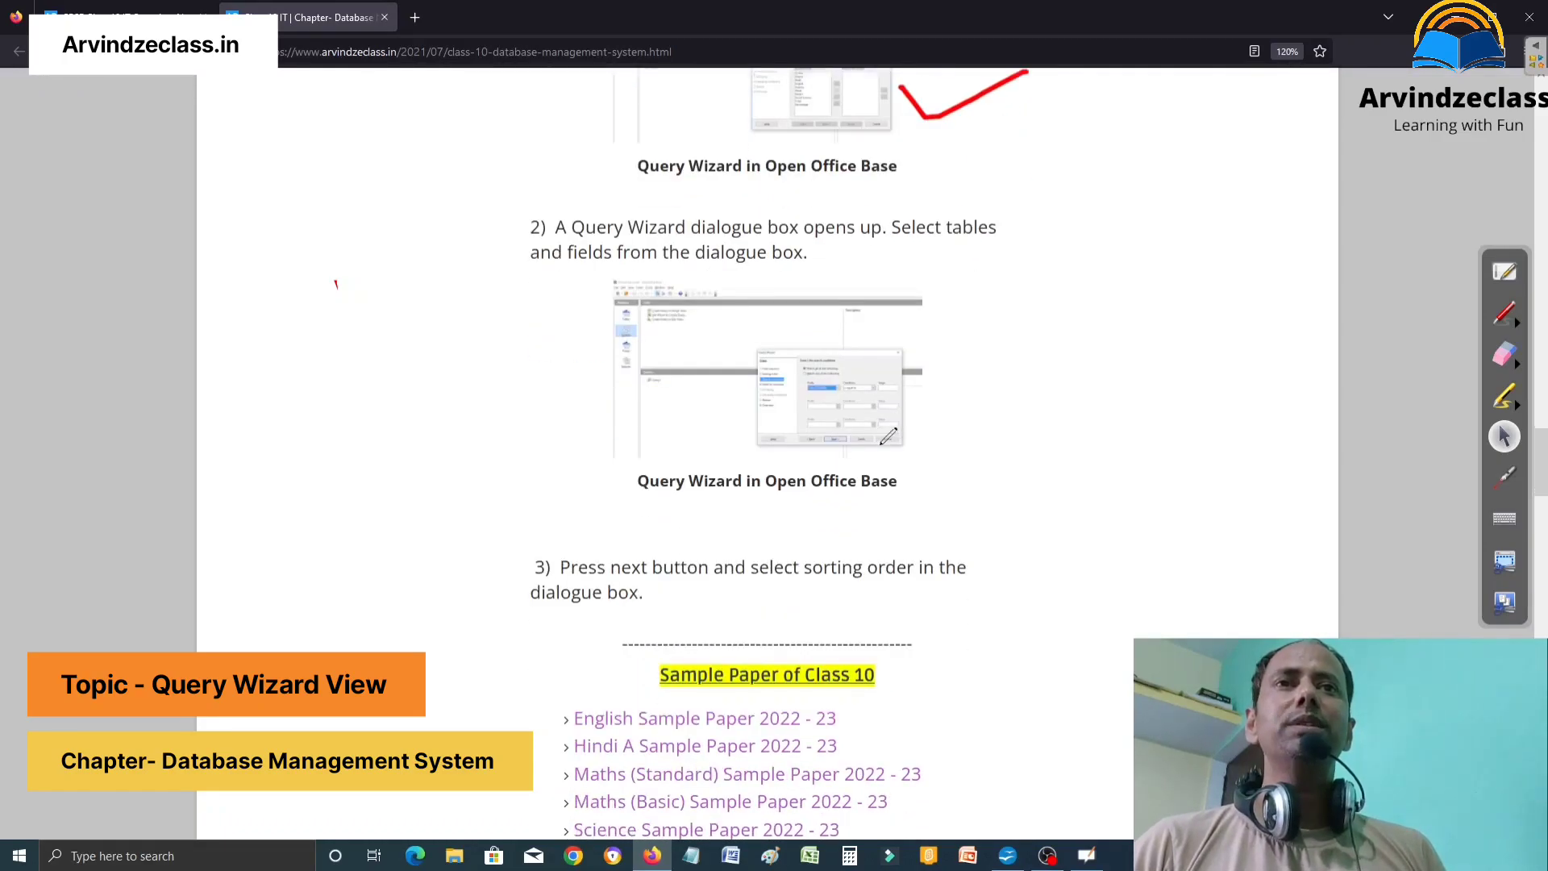
drag(910, 456, 1018, 417)
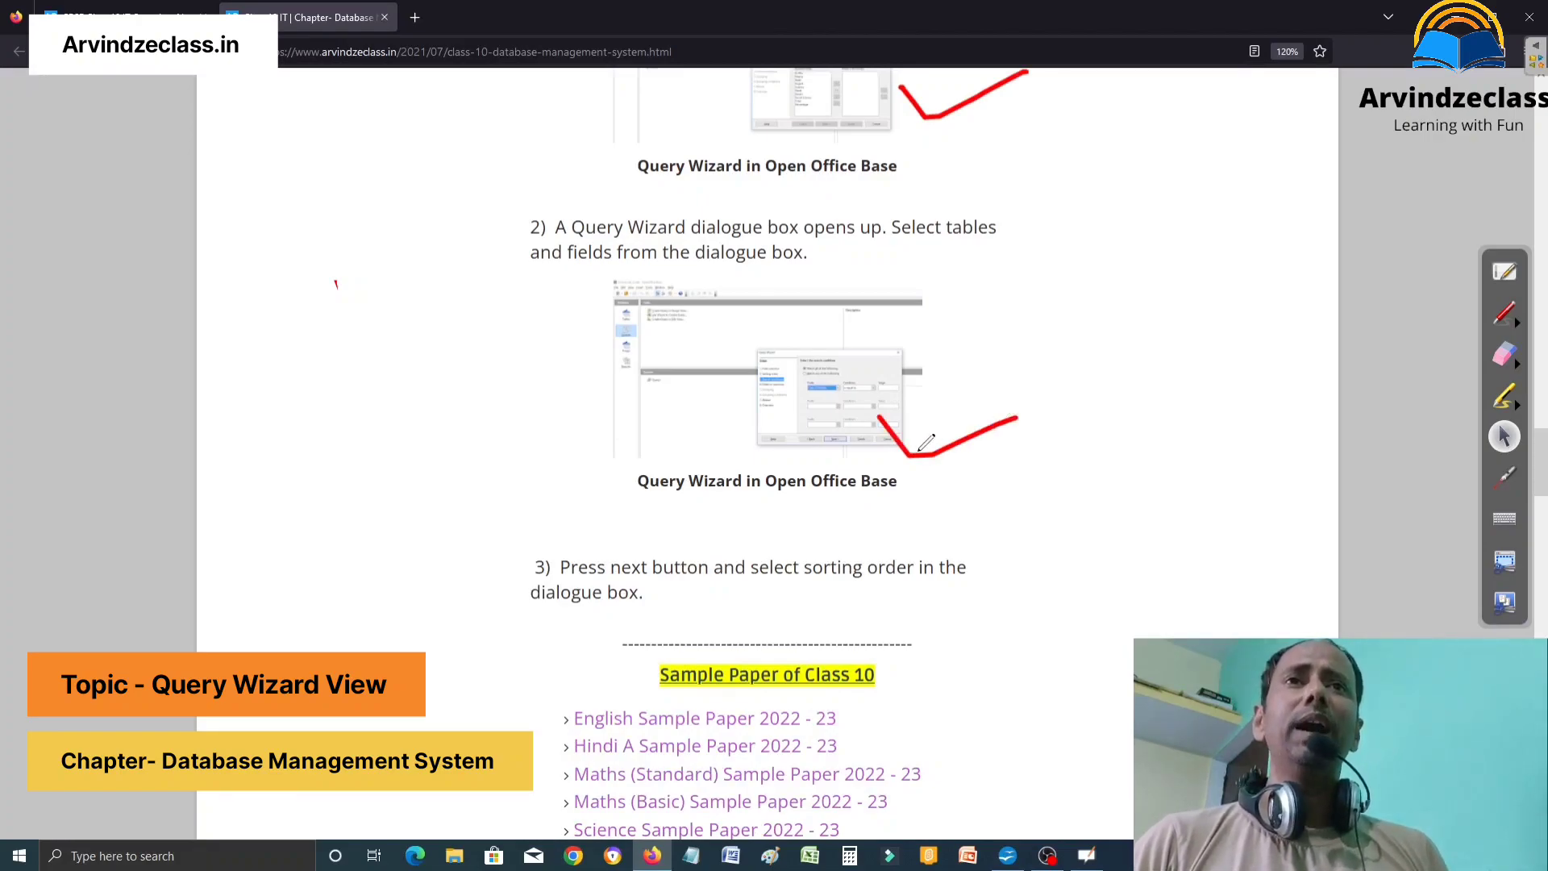
Review the page's remaining query wizard instructions on sorting order, conditions and finishing, and return to the section heading.
scroll(926, 443, down, 4)
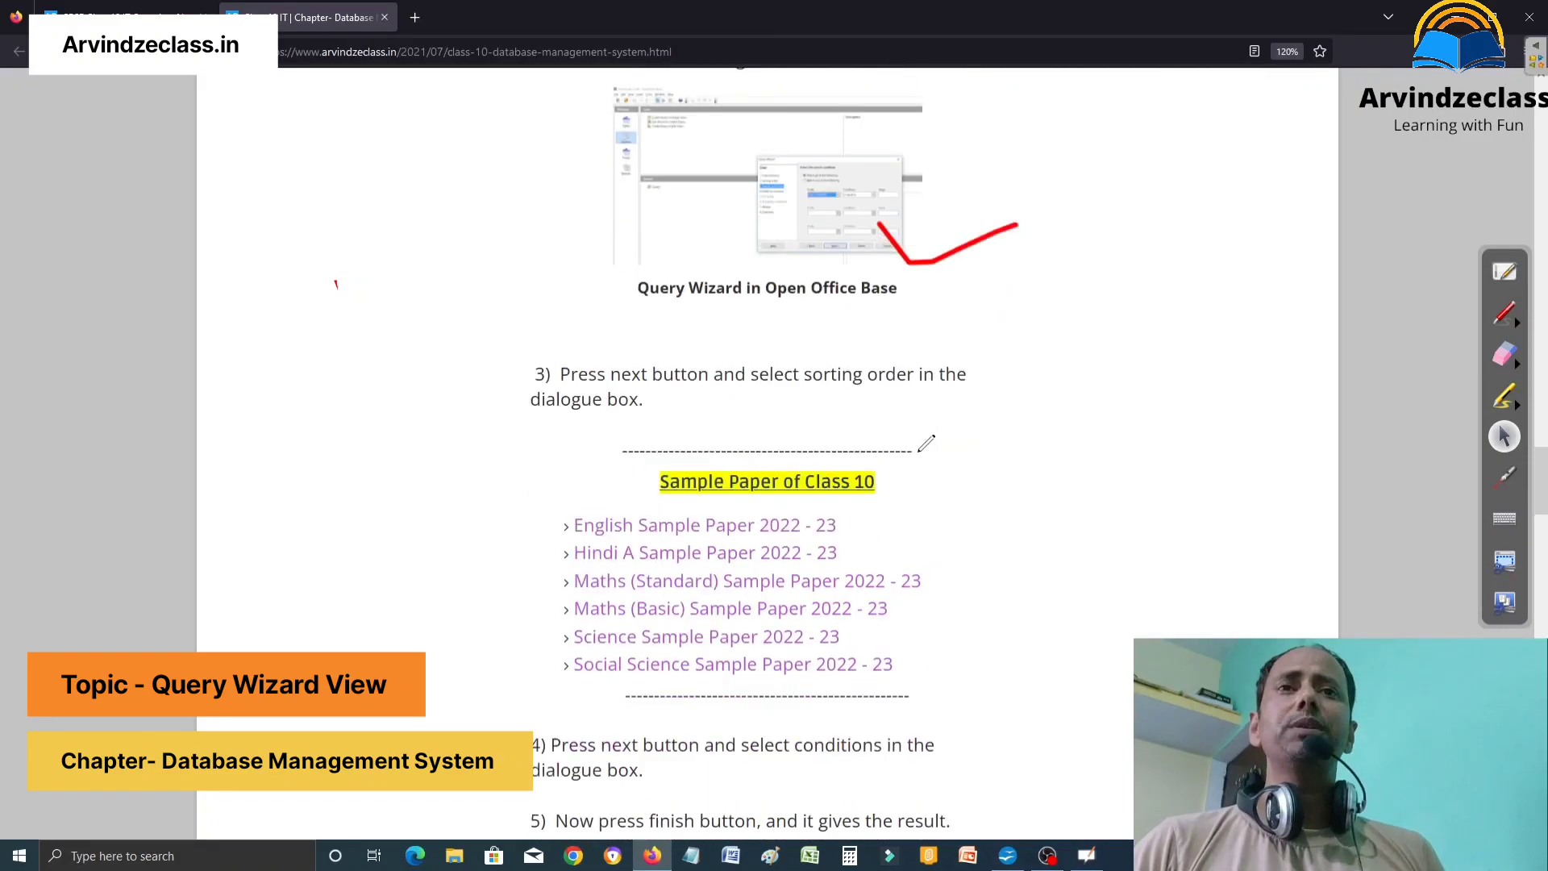
scroll(927, 443, down, 4)
scroll(927, 442, down, 8)
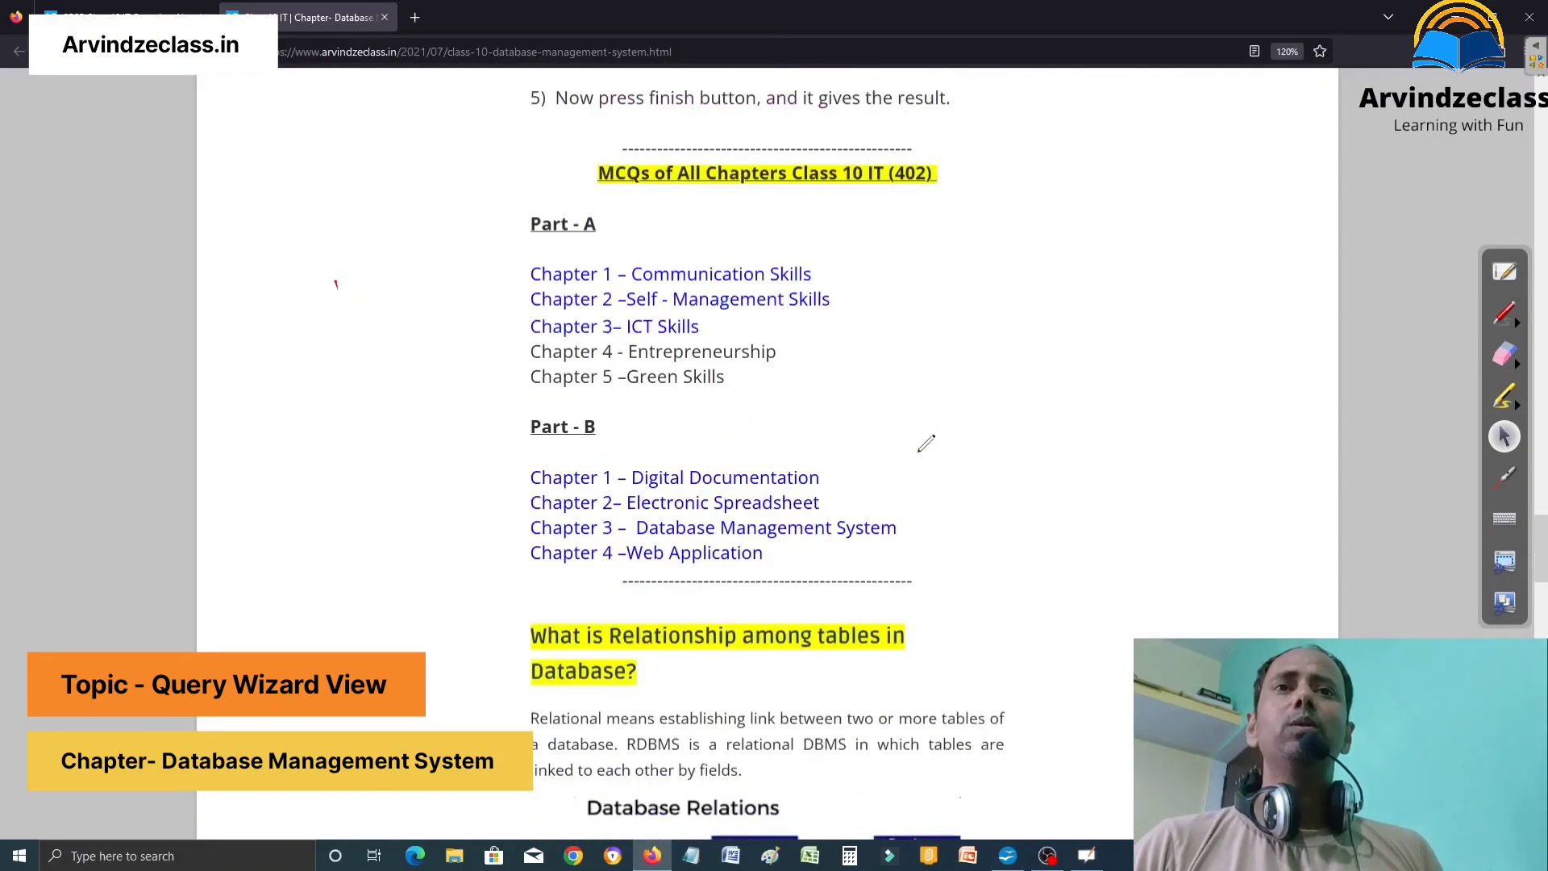
scroll(927, 443, up, 5)
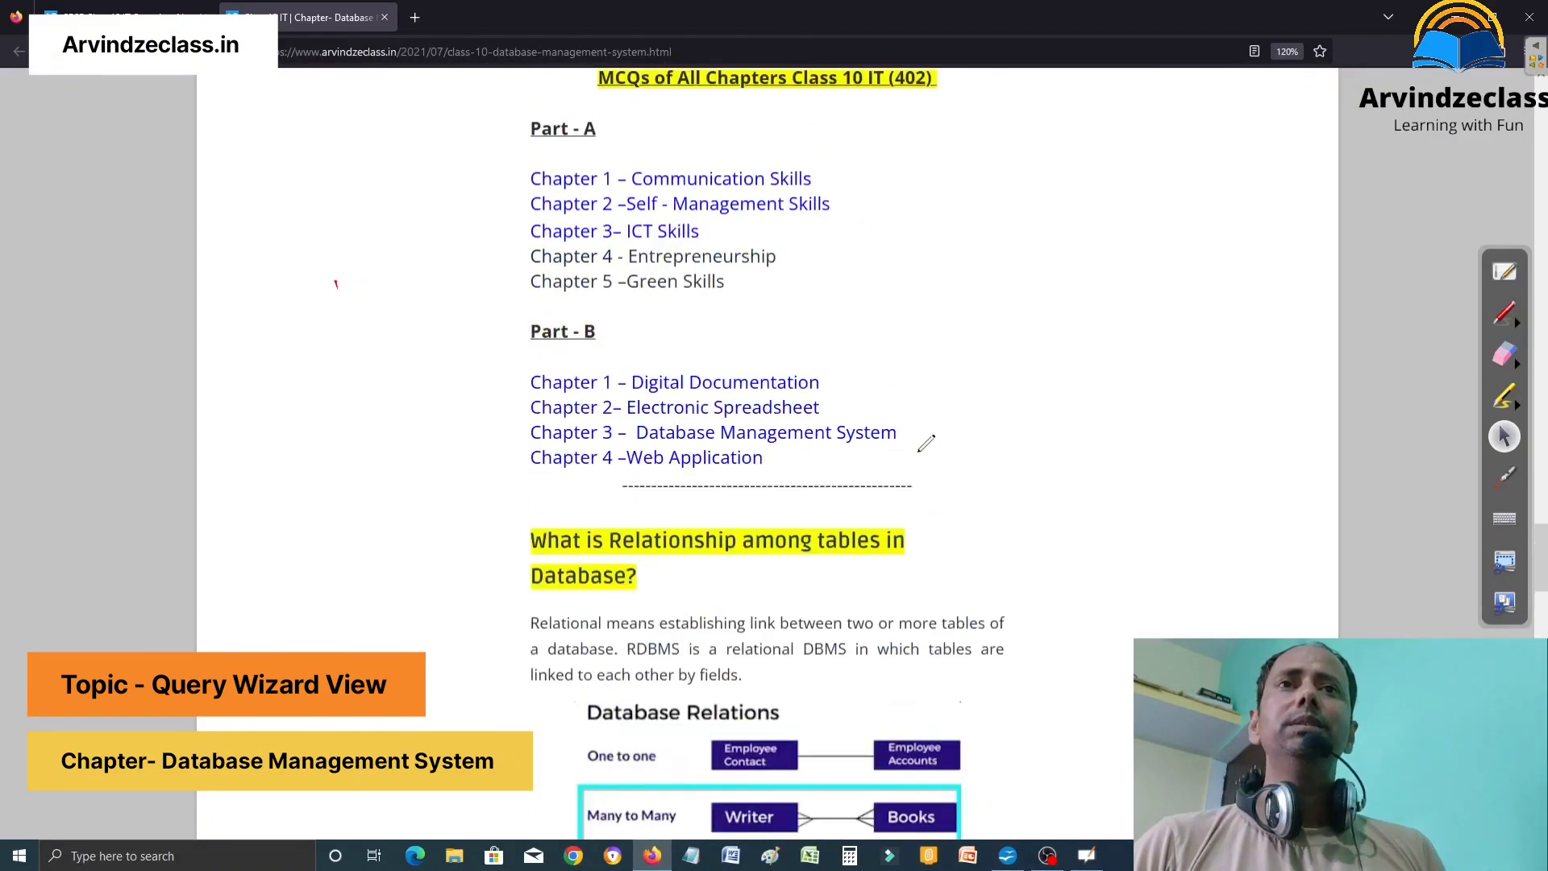
scroll(926, 443, up, 1)
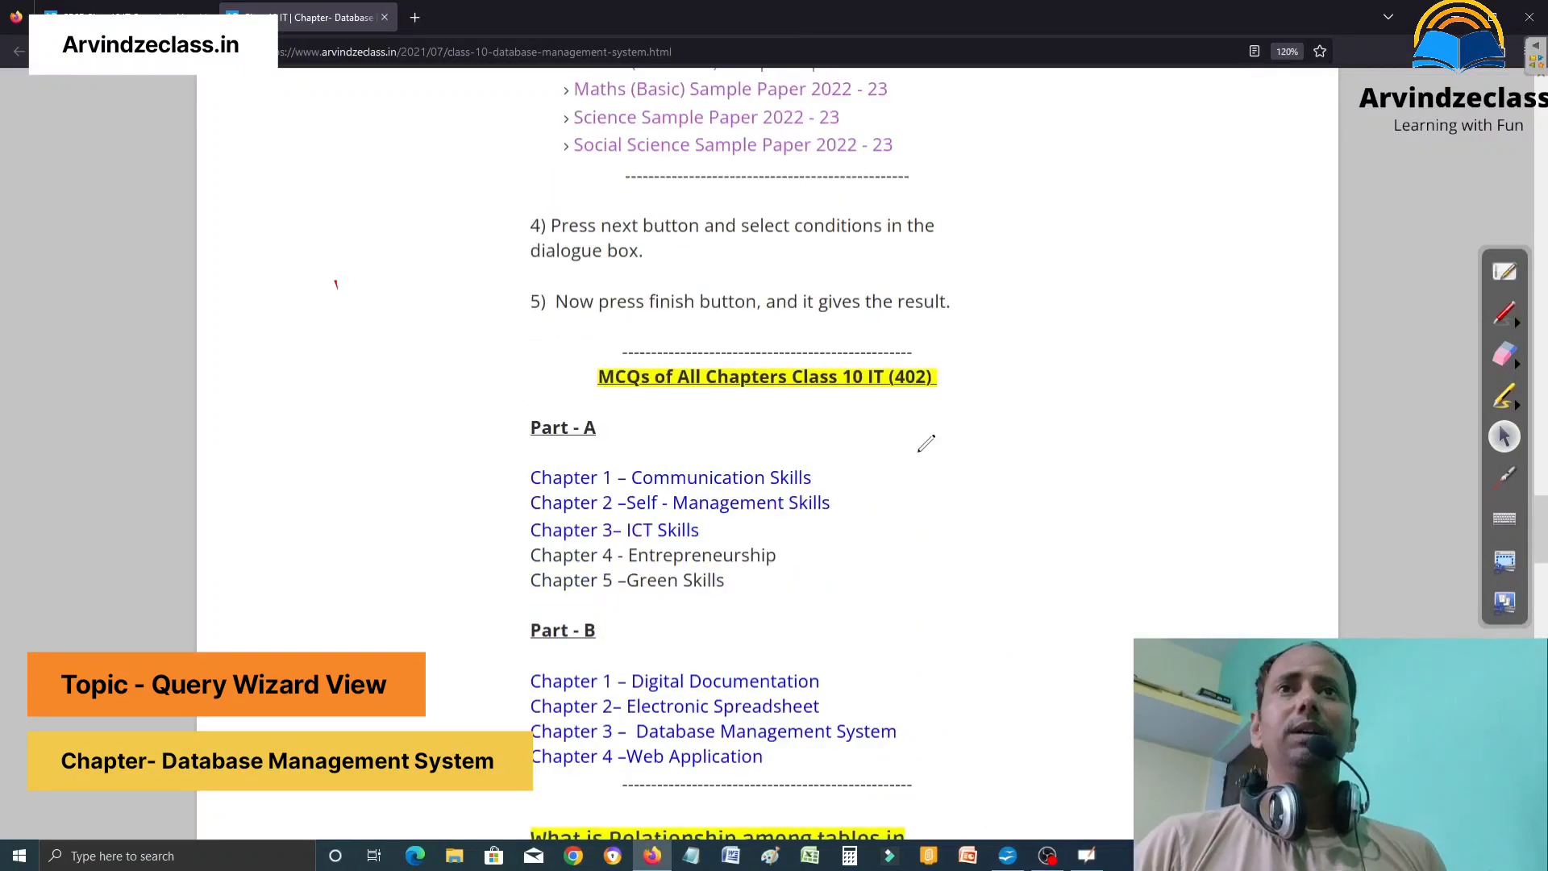
scroll(927, 443, up, 1)
scroll(927, 443, up, 6)
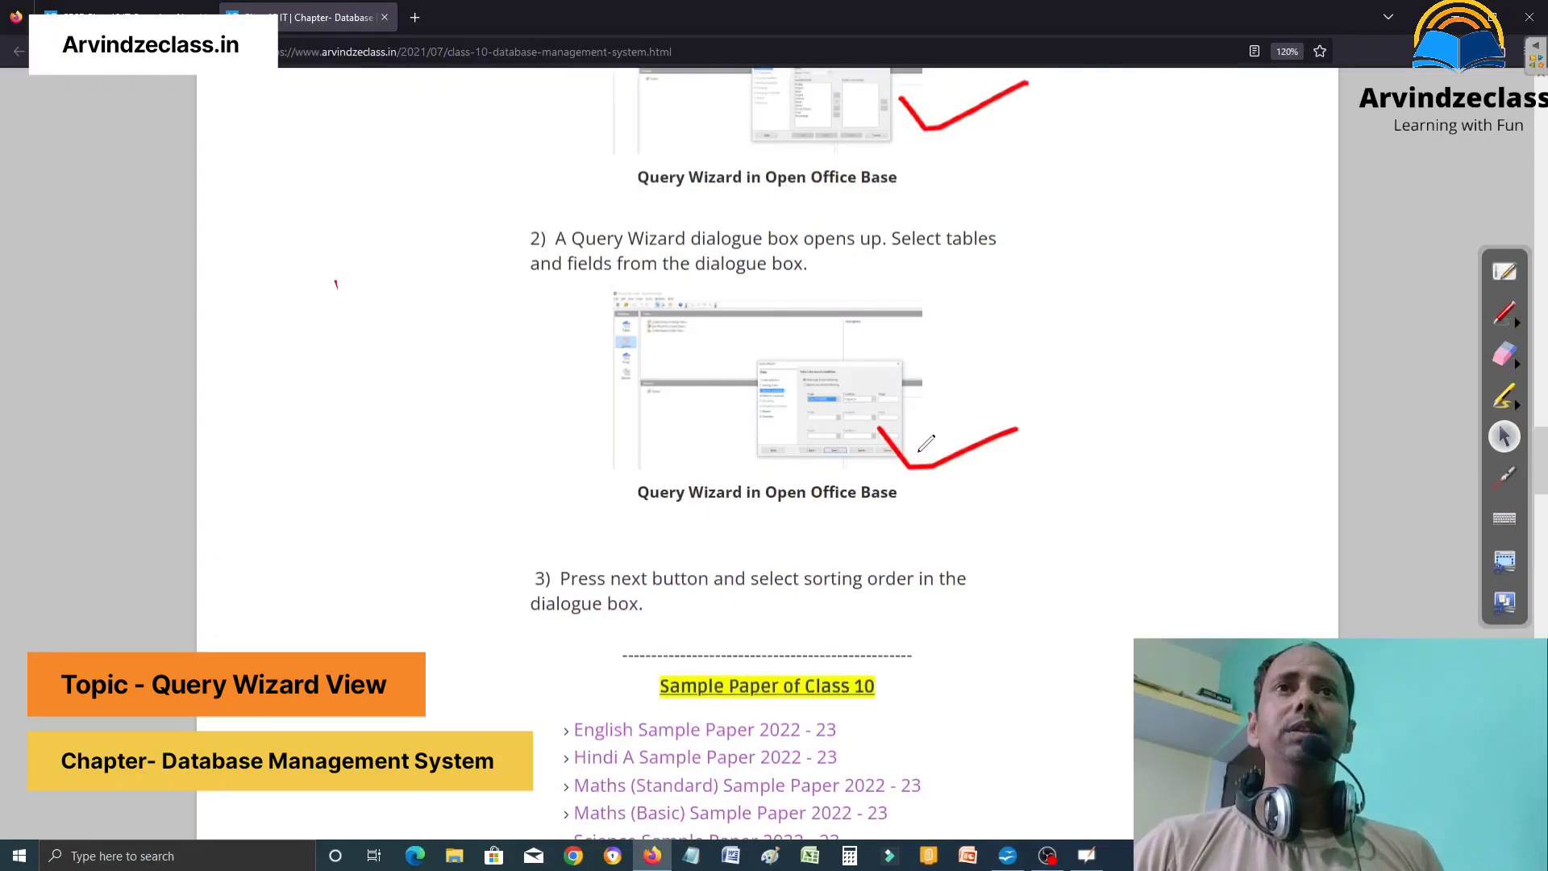
scroll(927, 443, up, 3)
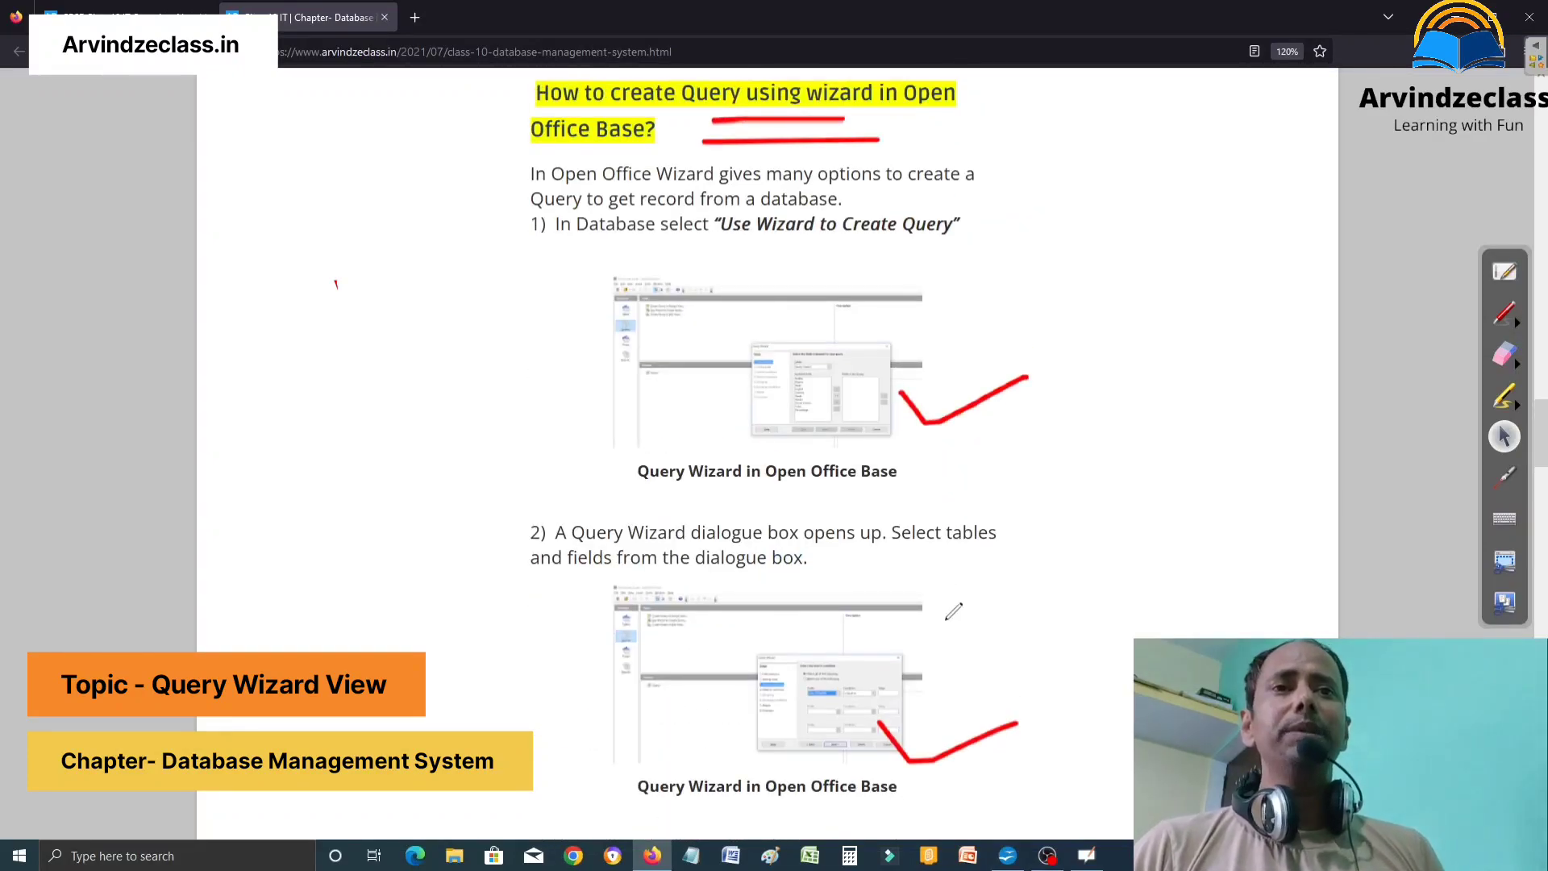
Switch to OpenOffice Base, check the School database's tables, and start the Query Wizard for a new query.
click(1011, 863)
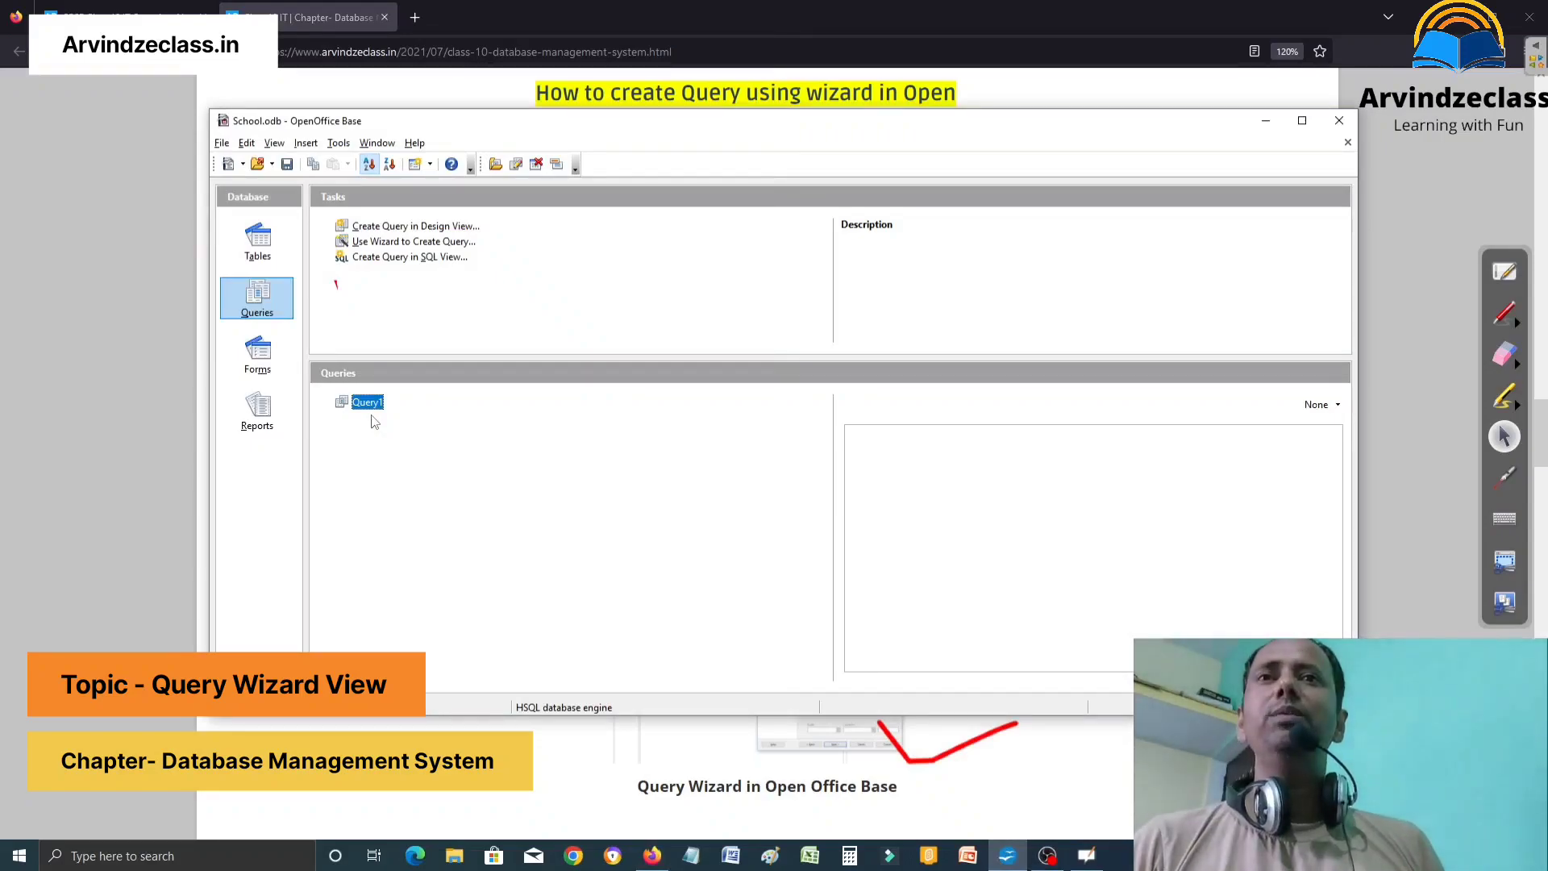
click(273, 256)
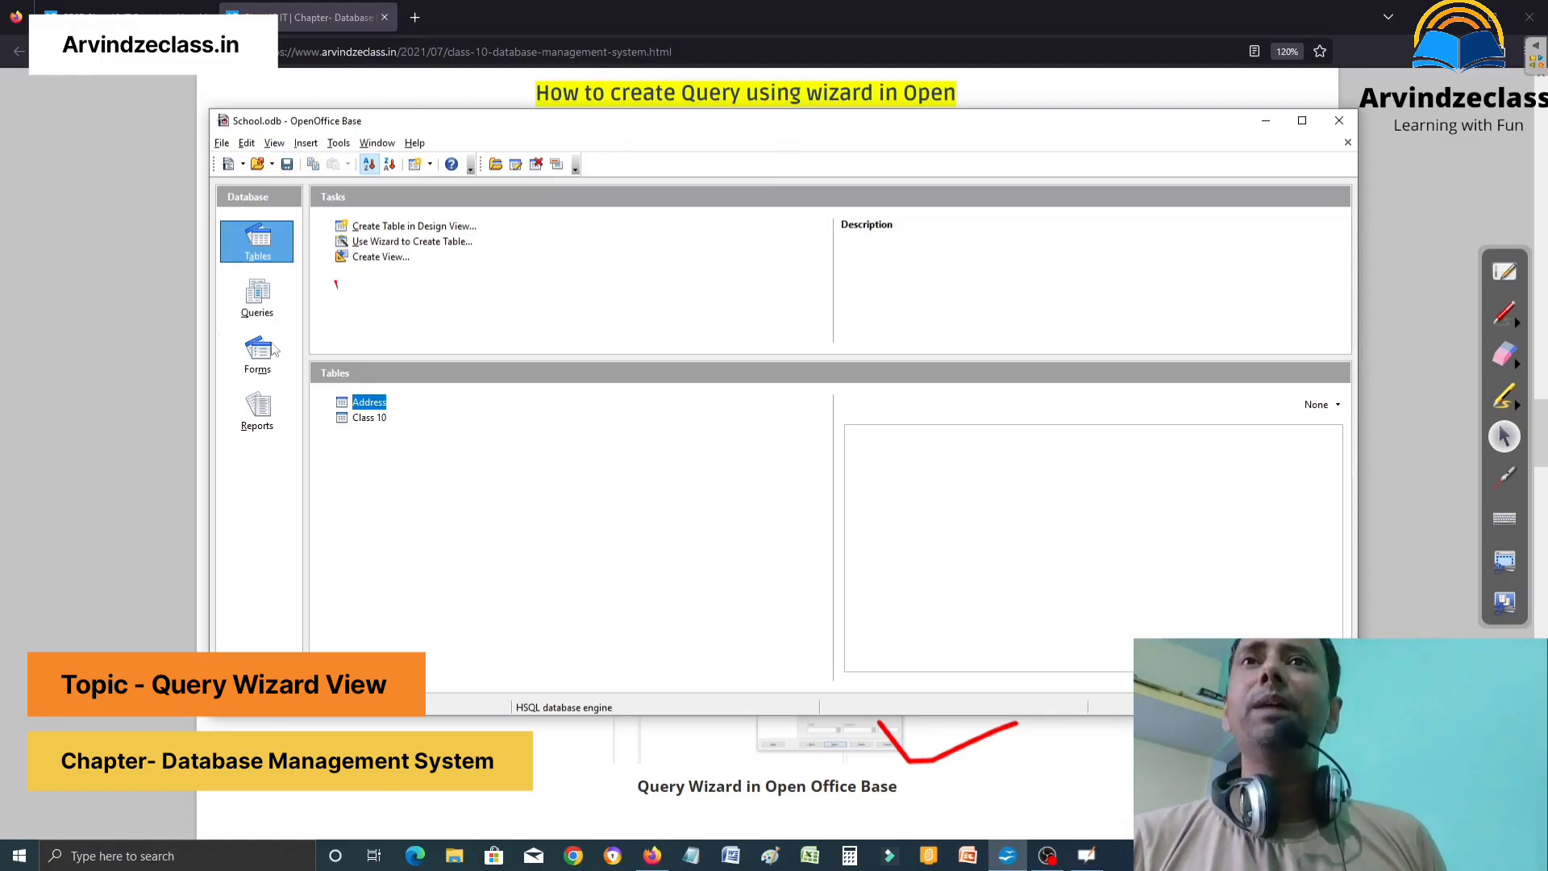
click(257, 312)
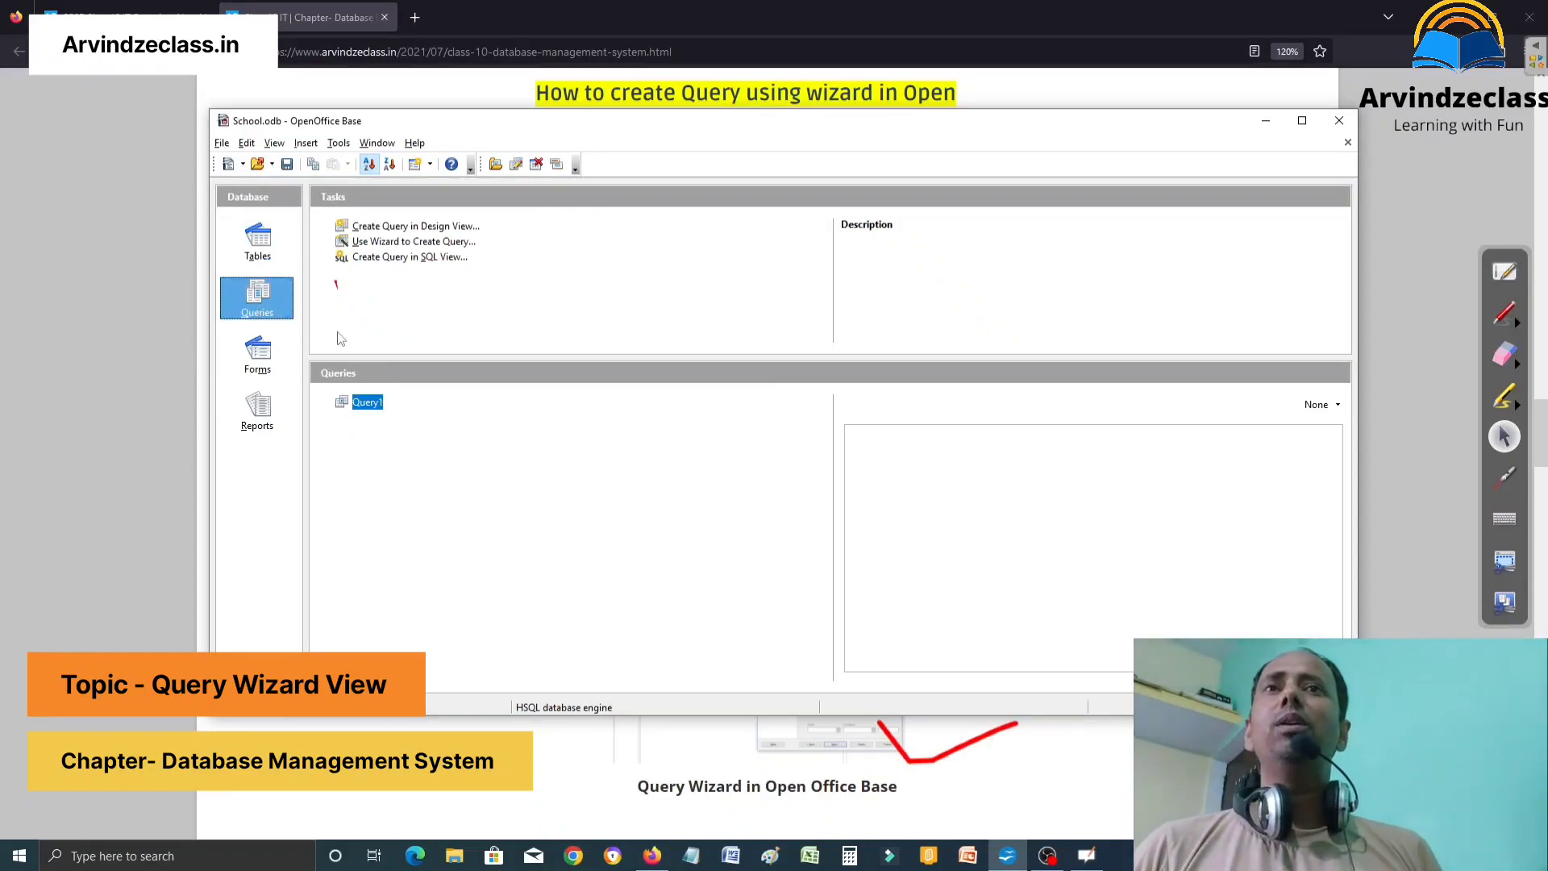
click(465, 246)
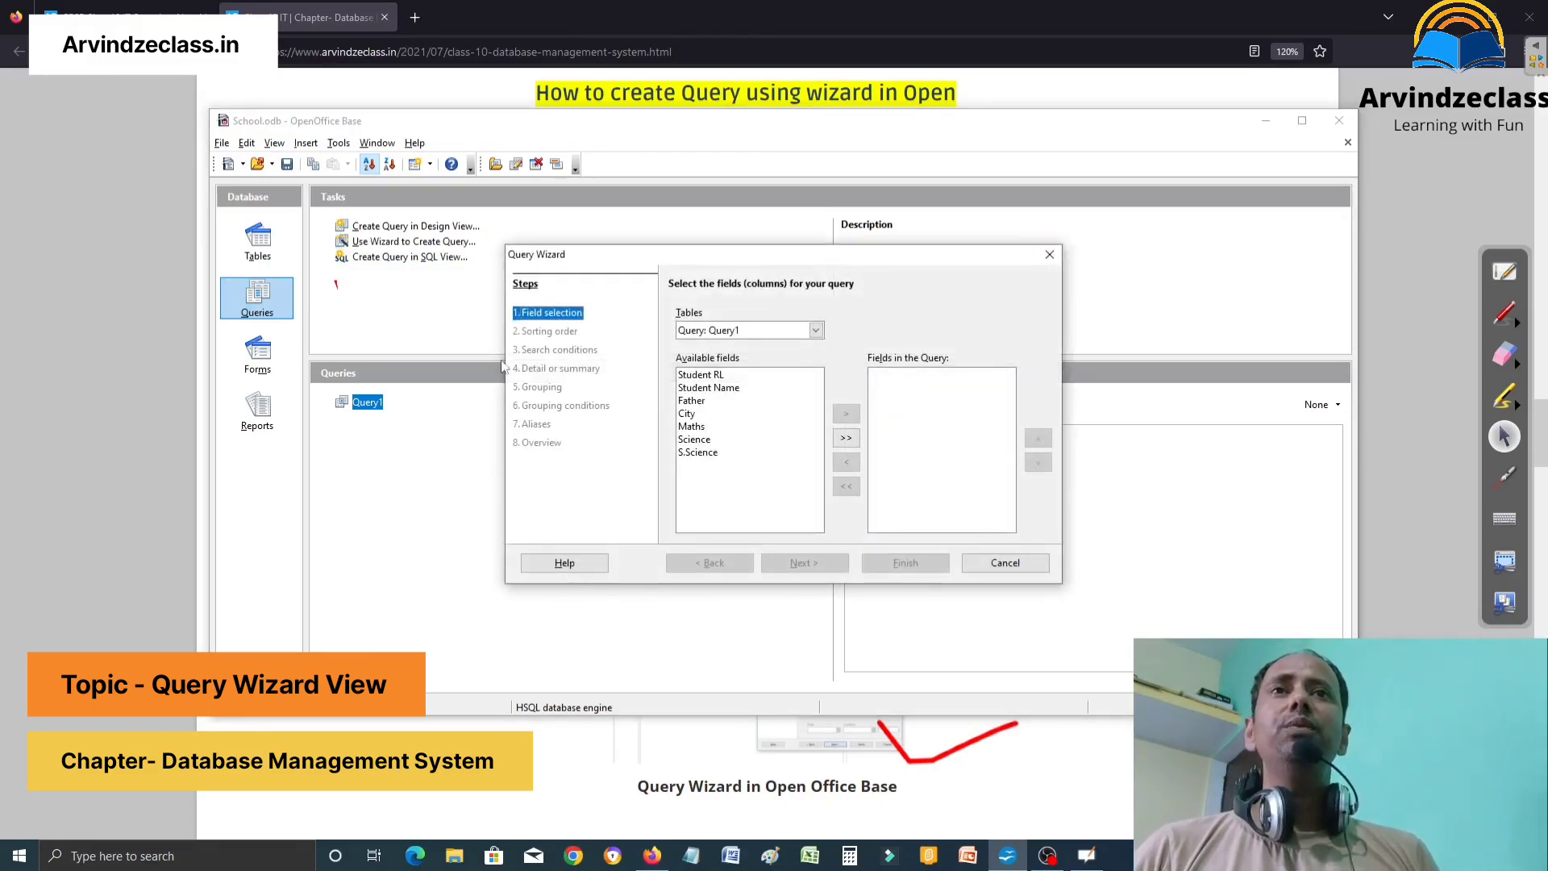
drag(702, 262, 664, 305)
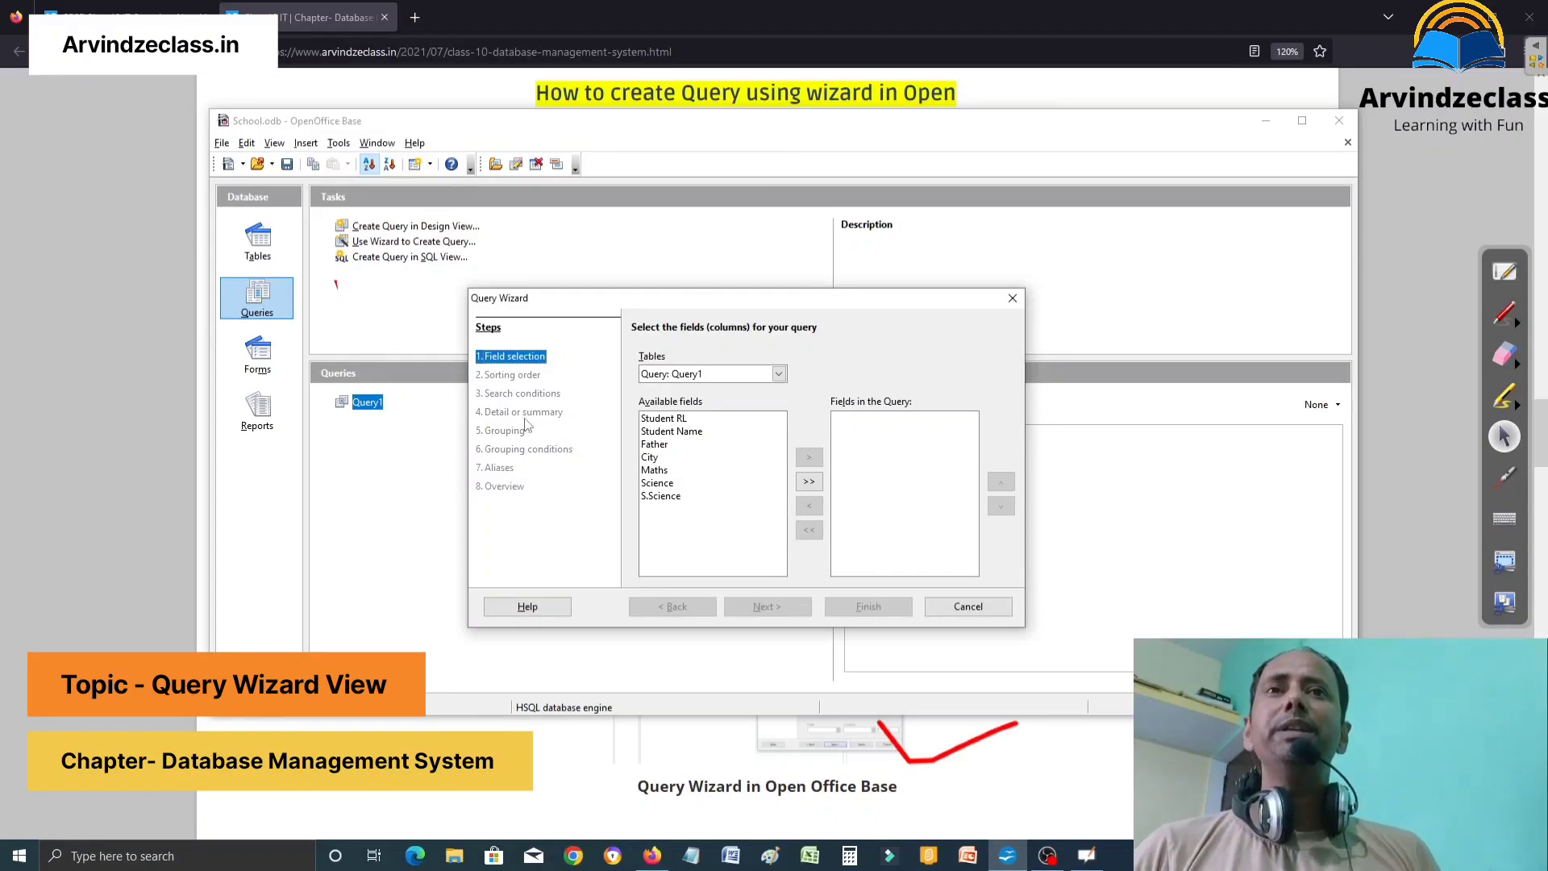
Mark Field selection and the list of remaining Query Wizard steps with the red pen, and erase those marks.
click(1504, 318)
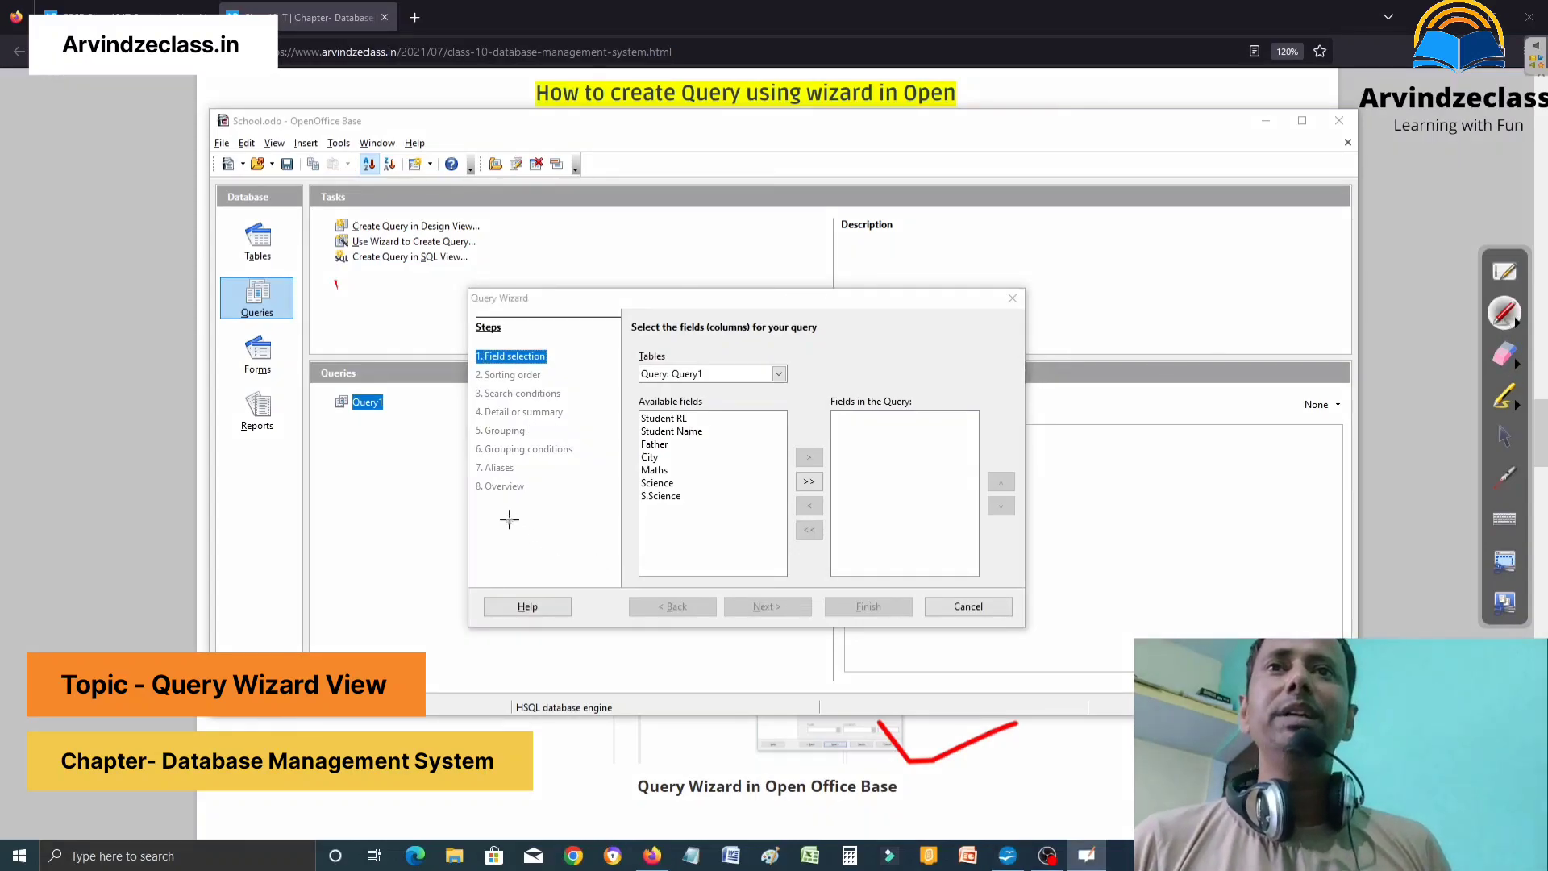
mouse_move(585, 373)
mouse_down()
mouse_move(598, 470)
mouse_move(548, 517)
mouse_up()
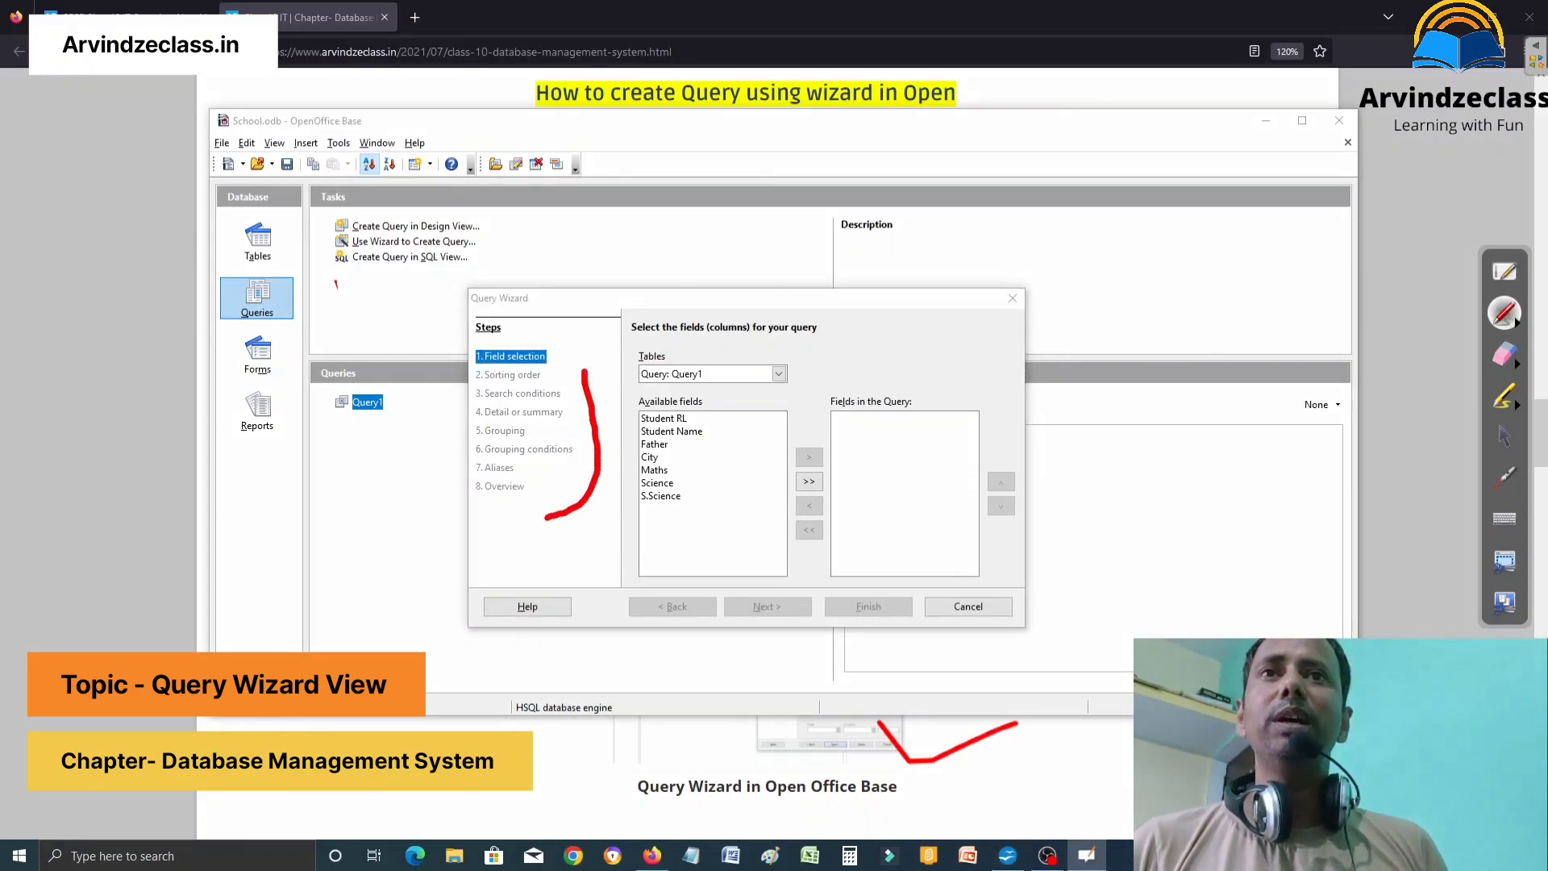
drag(555, 347, 589, 345)
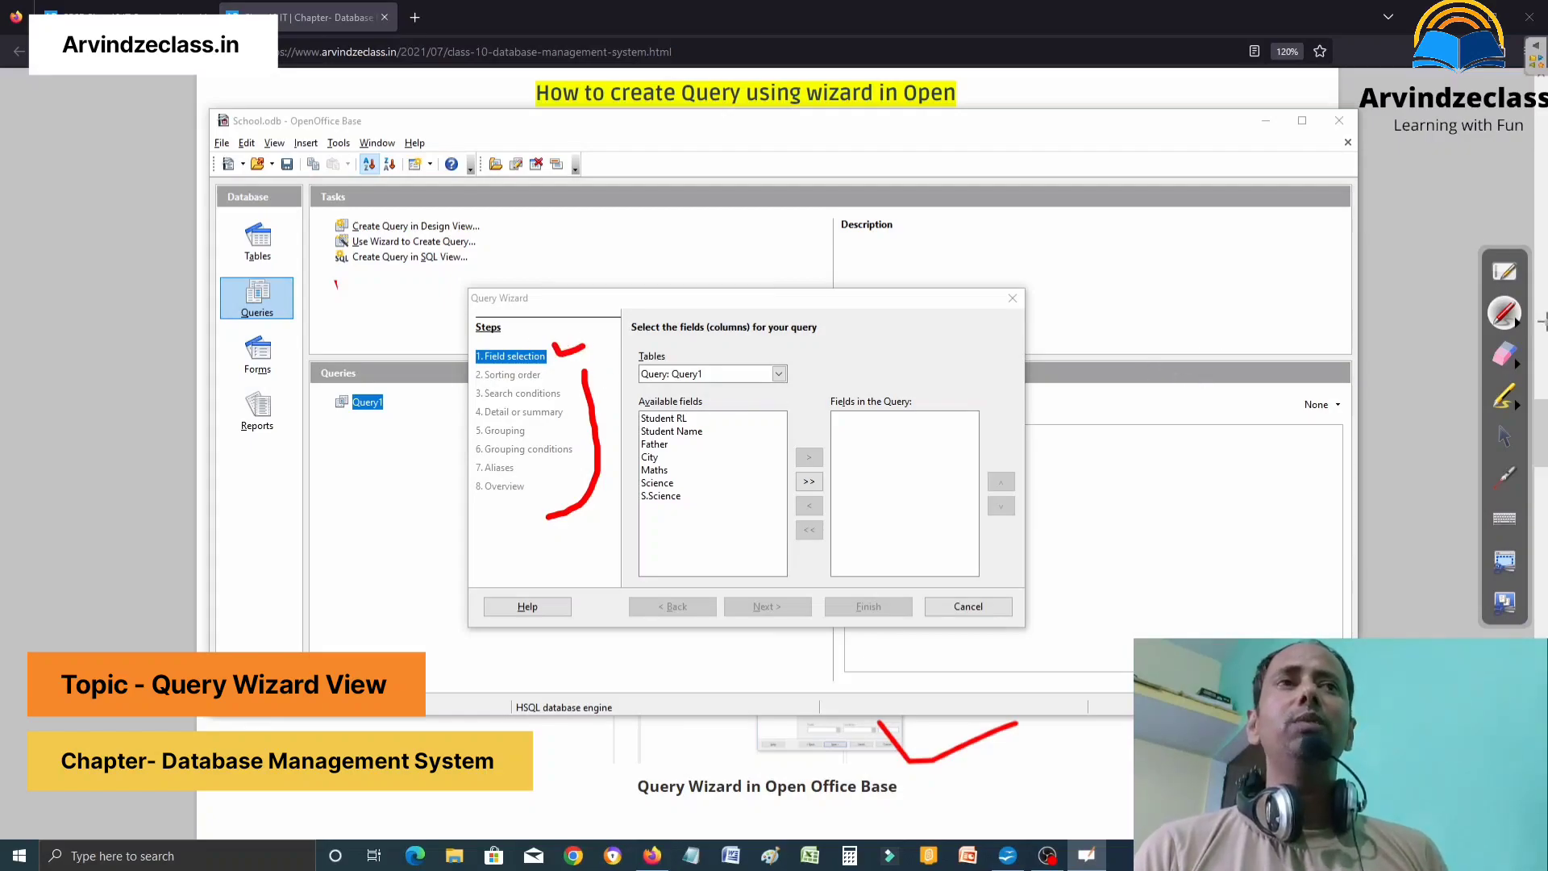
click(1505, 355)
mouse_move(740, 393)
mouse_down()
mouse_move(548, 355)
mouse_move(565, 516)
mouse_up()
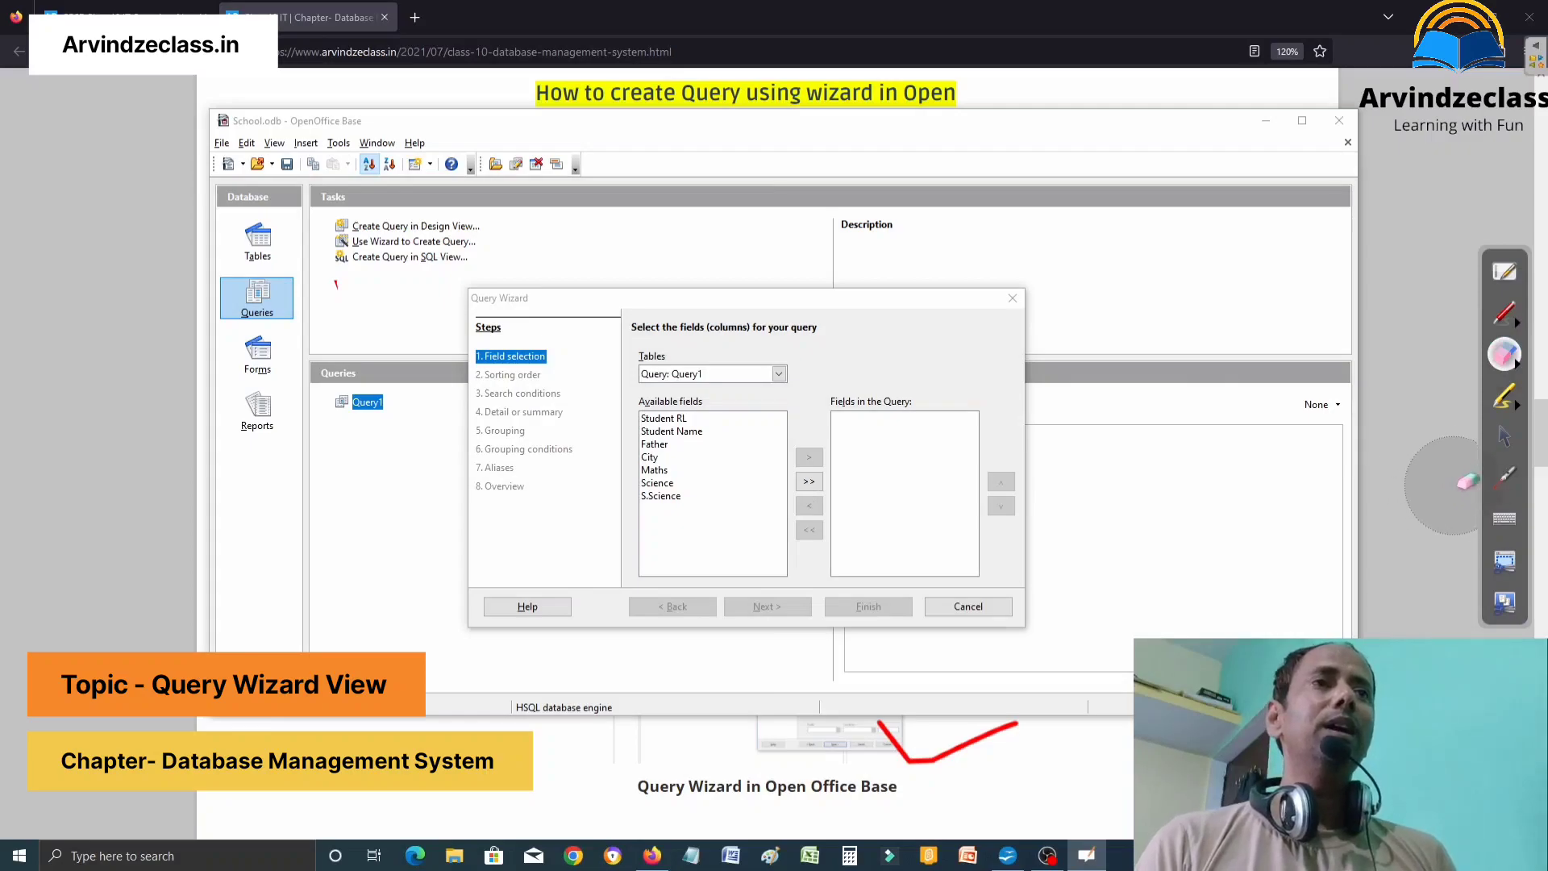
Choose Table: Class 10 as the query's source and go through its available fields from Roll No to Hindi.
click(1505, 438)
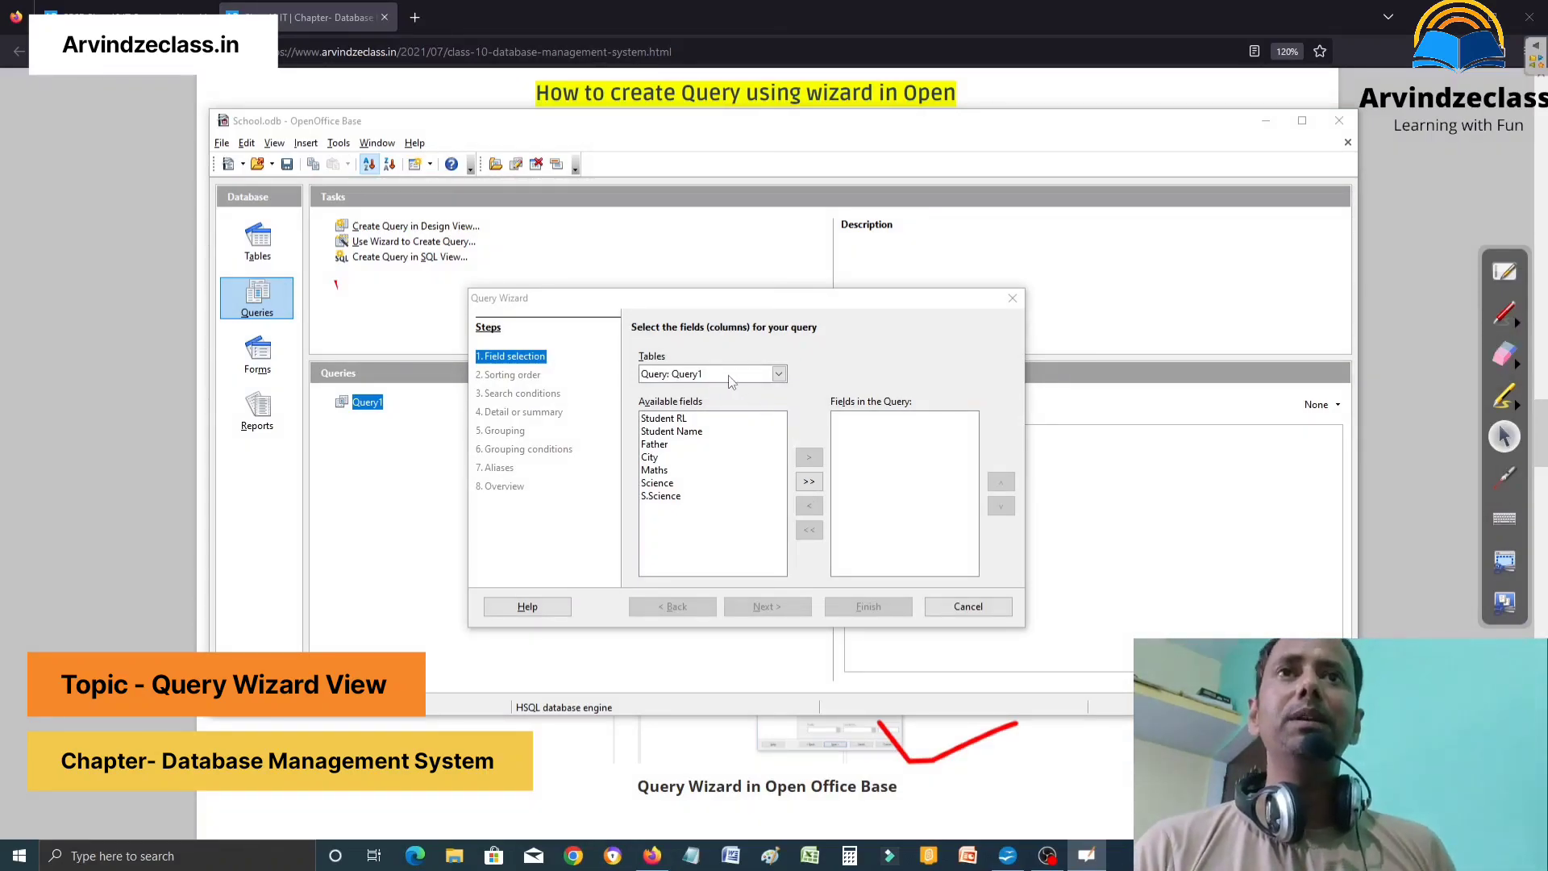
click(779, 380)
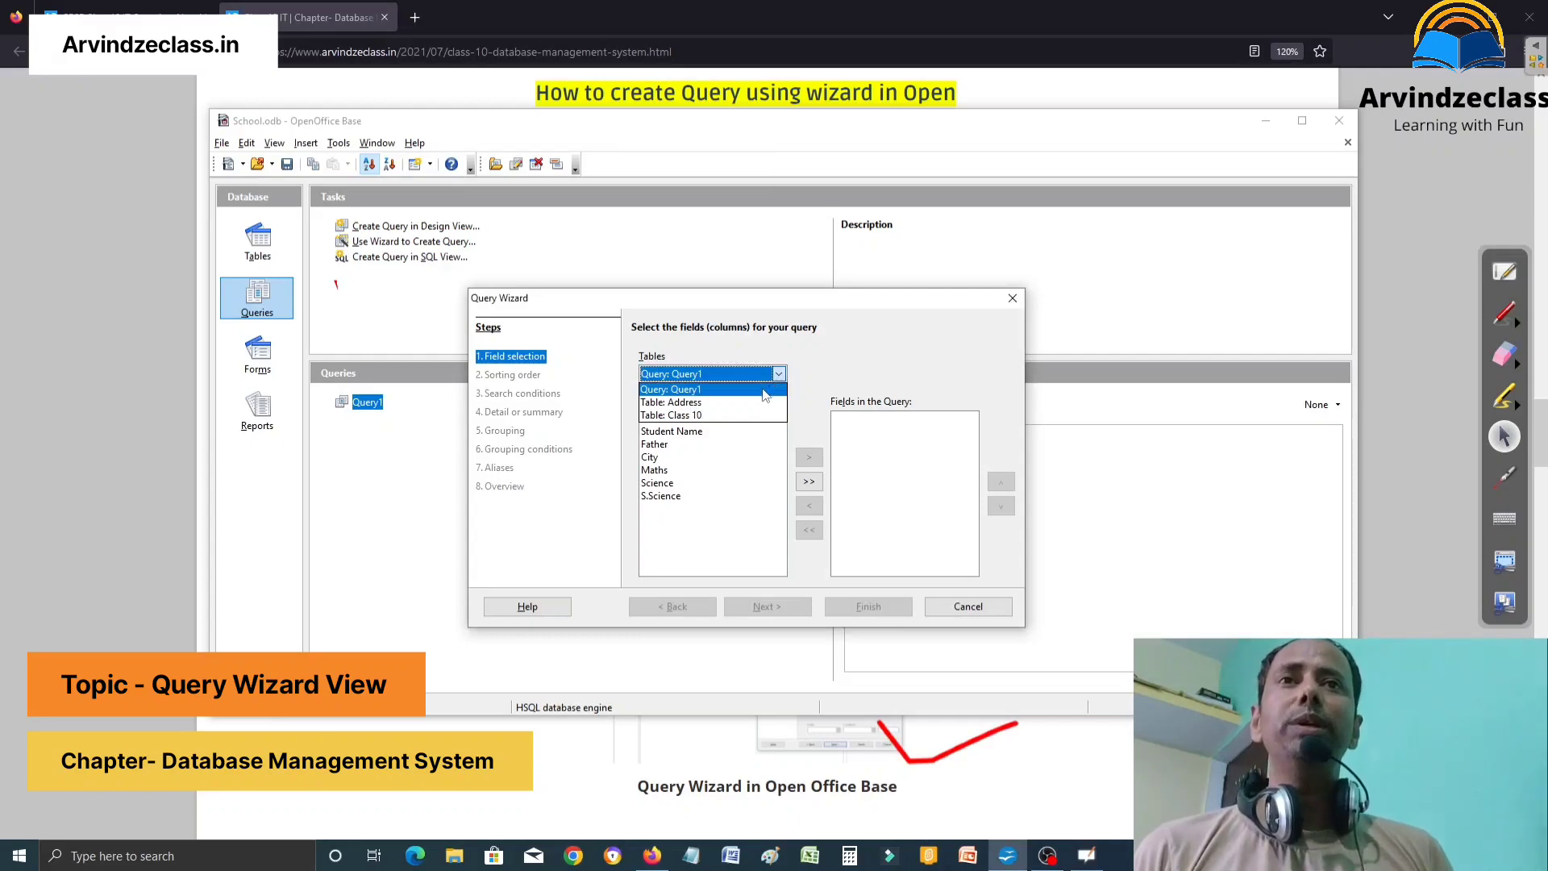
click(717, 415)
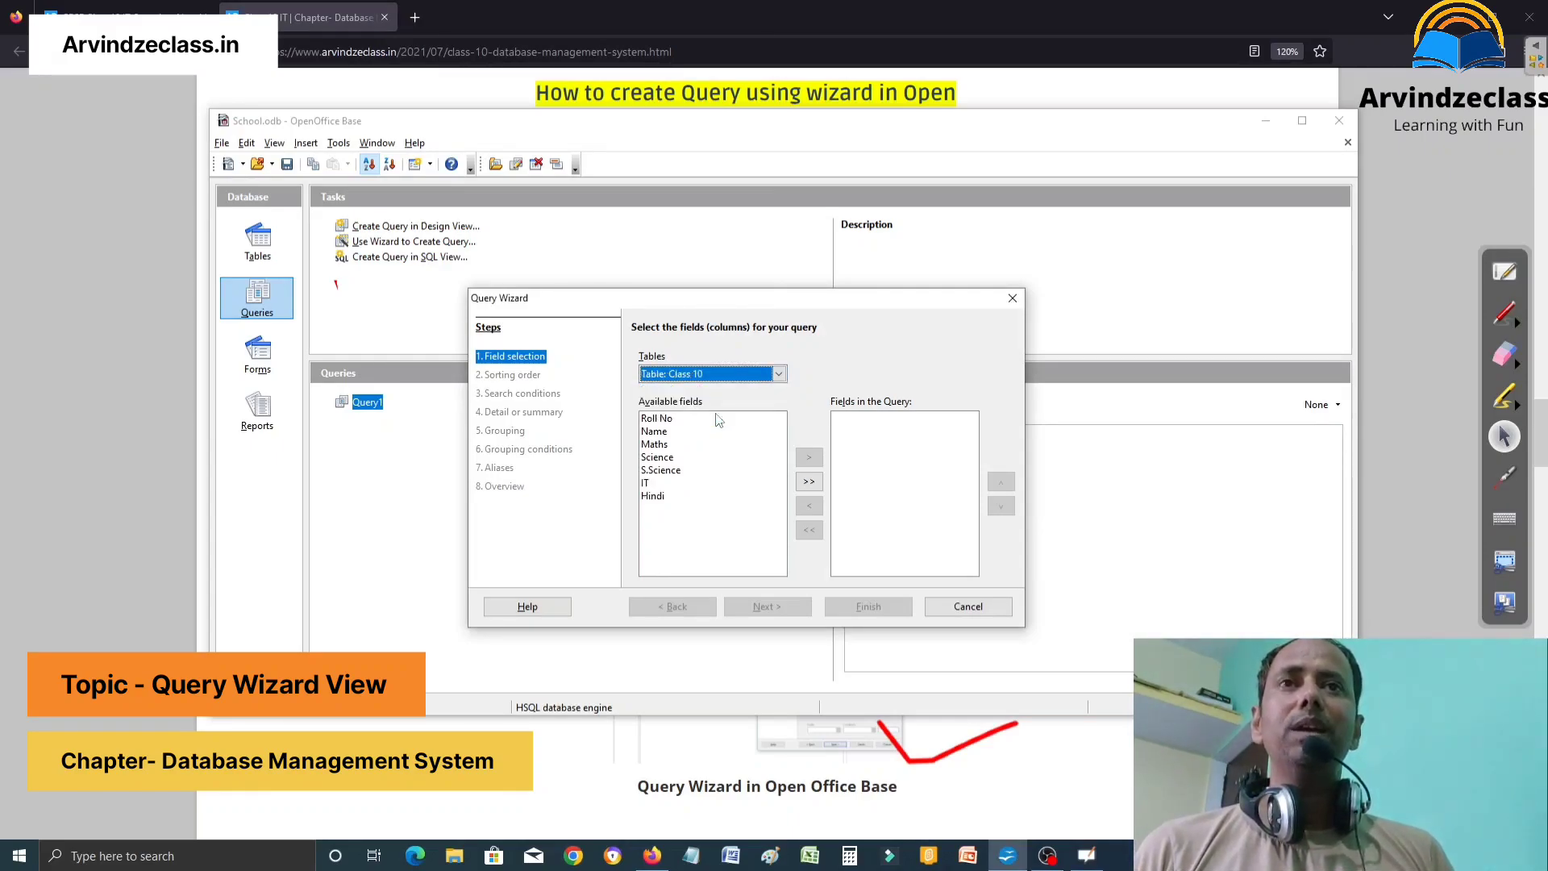
click(674, 419)
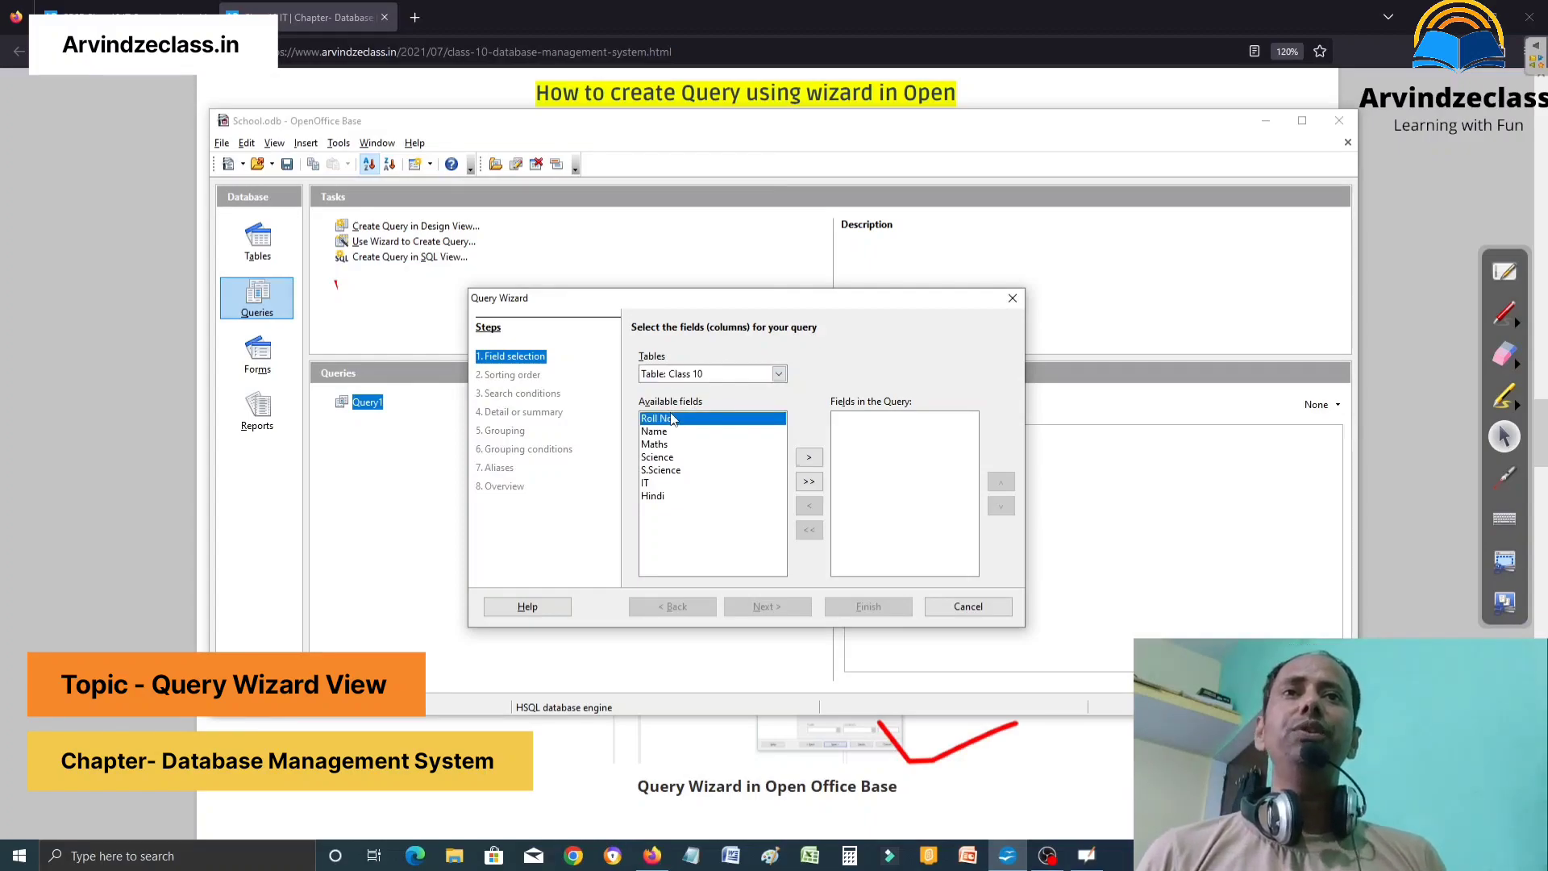
click(671, 432)
click(671, 445)
click(670, 458)
click(671, 470)
click(655, 484)
click(666, 497)
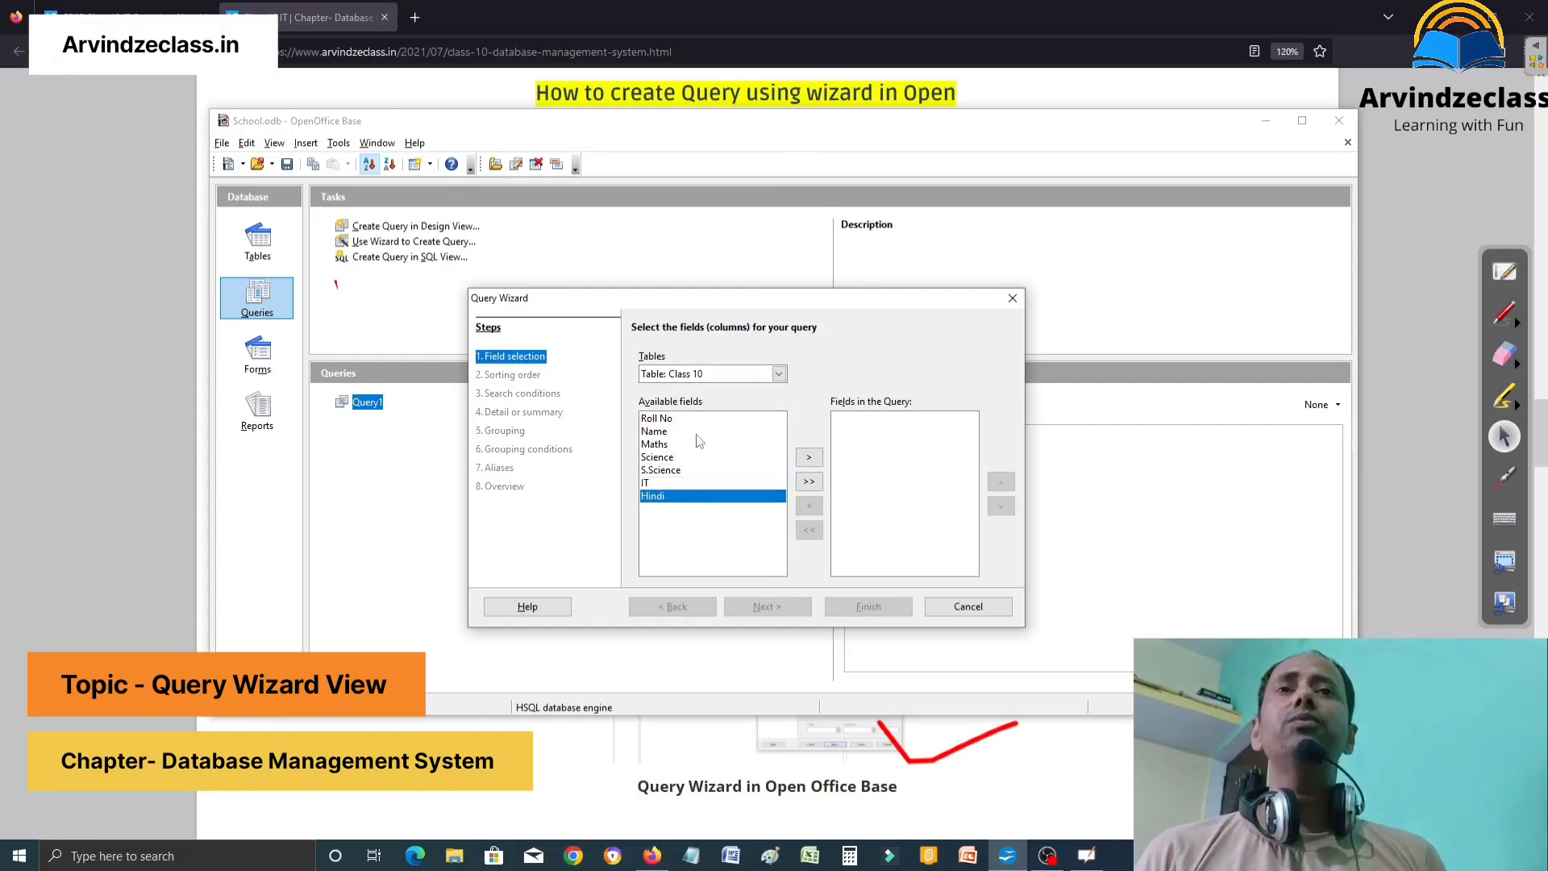
Add Roll No, Name, Maths, Science and S.Science from the Class 10 table to the query's fields.
click(678, 421)
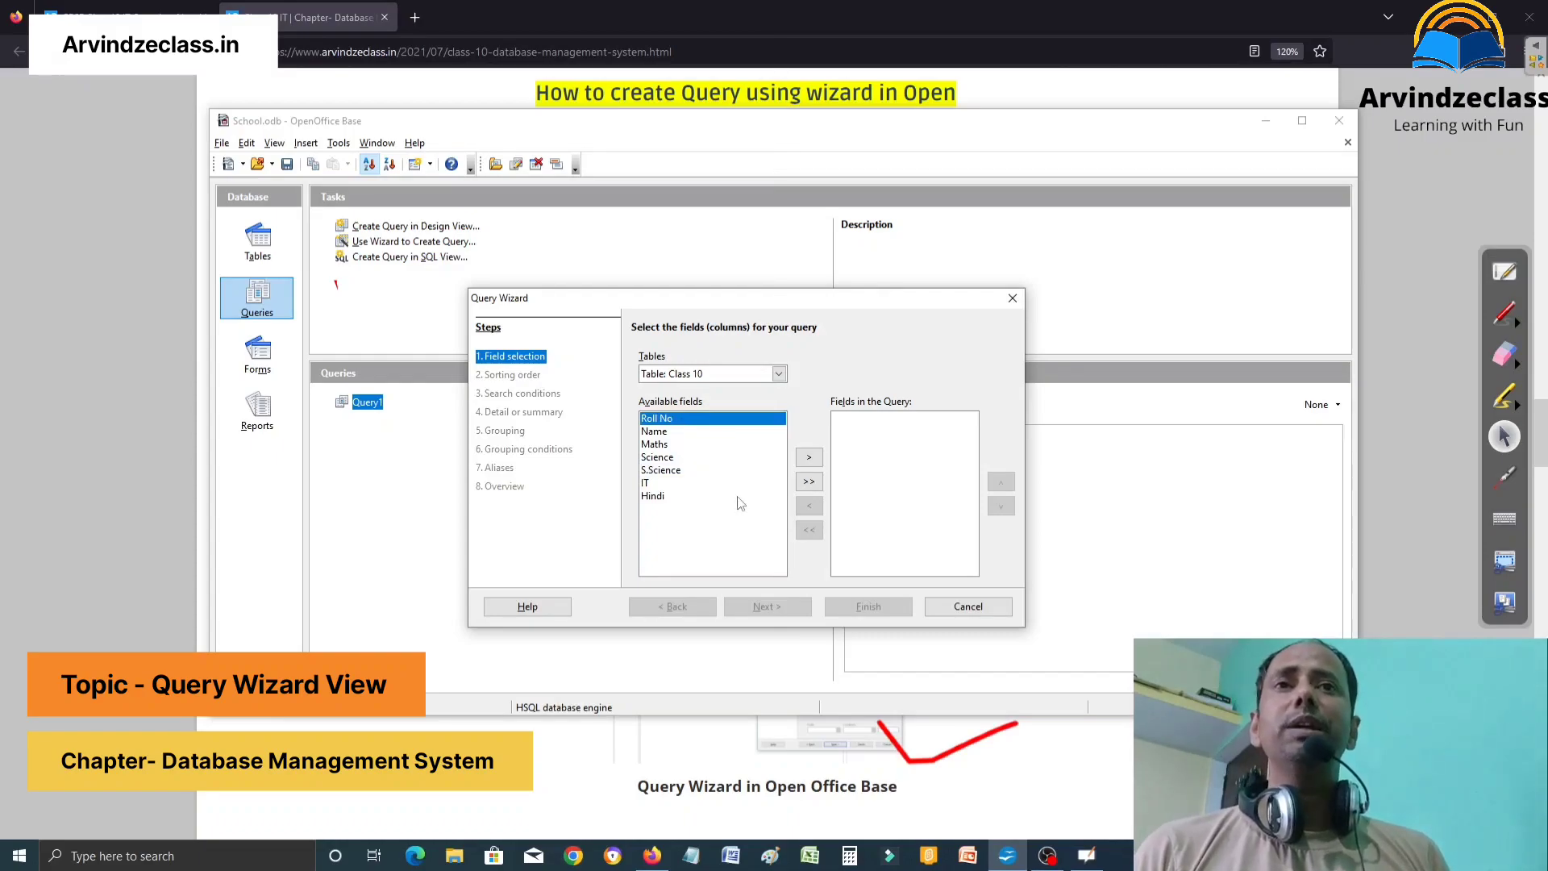
click(808, 458)
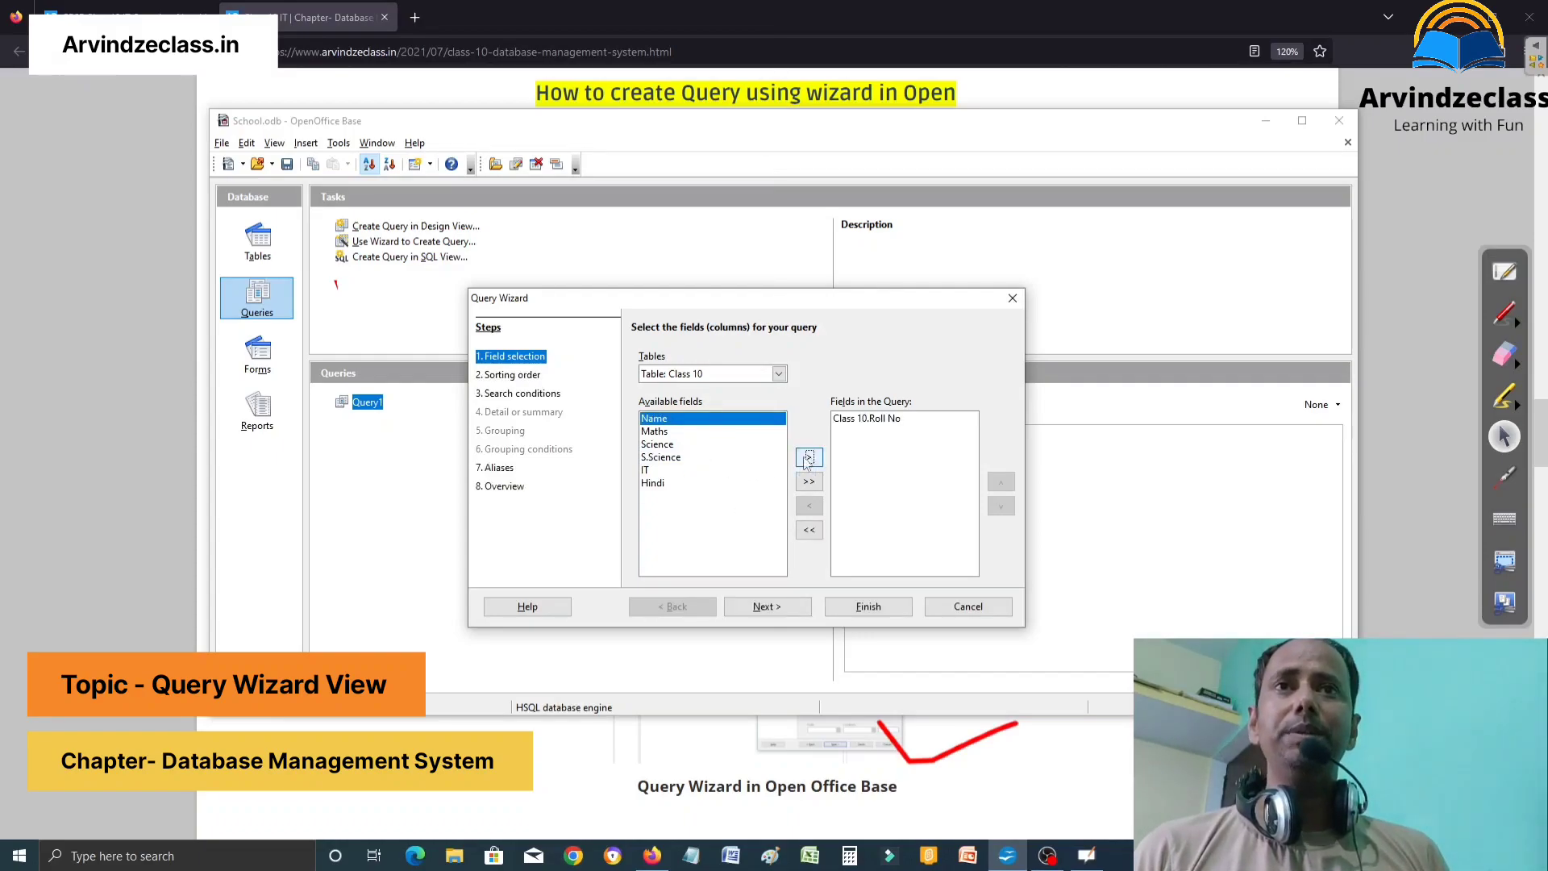
click(808, 457)
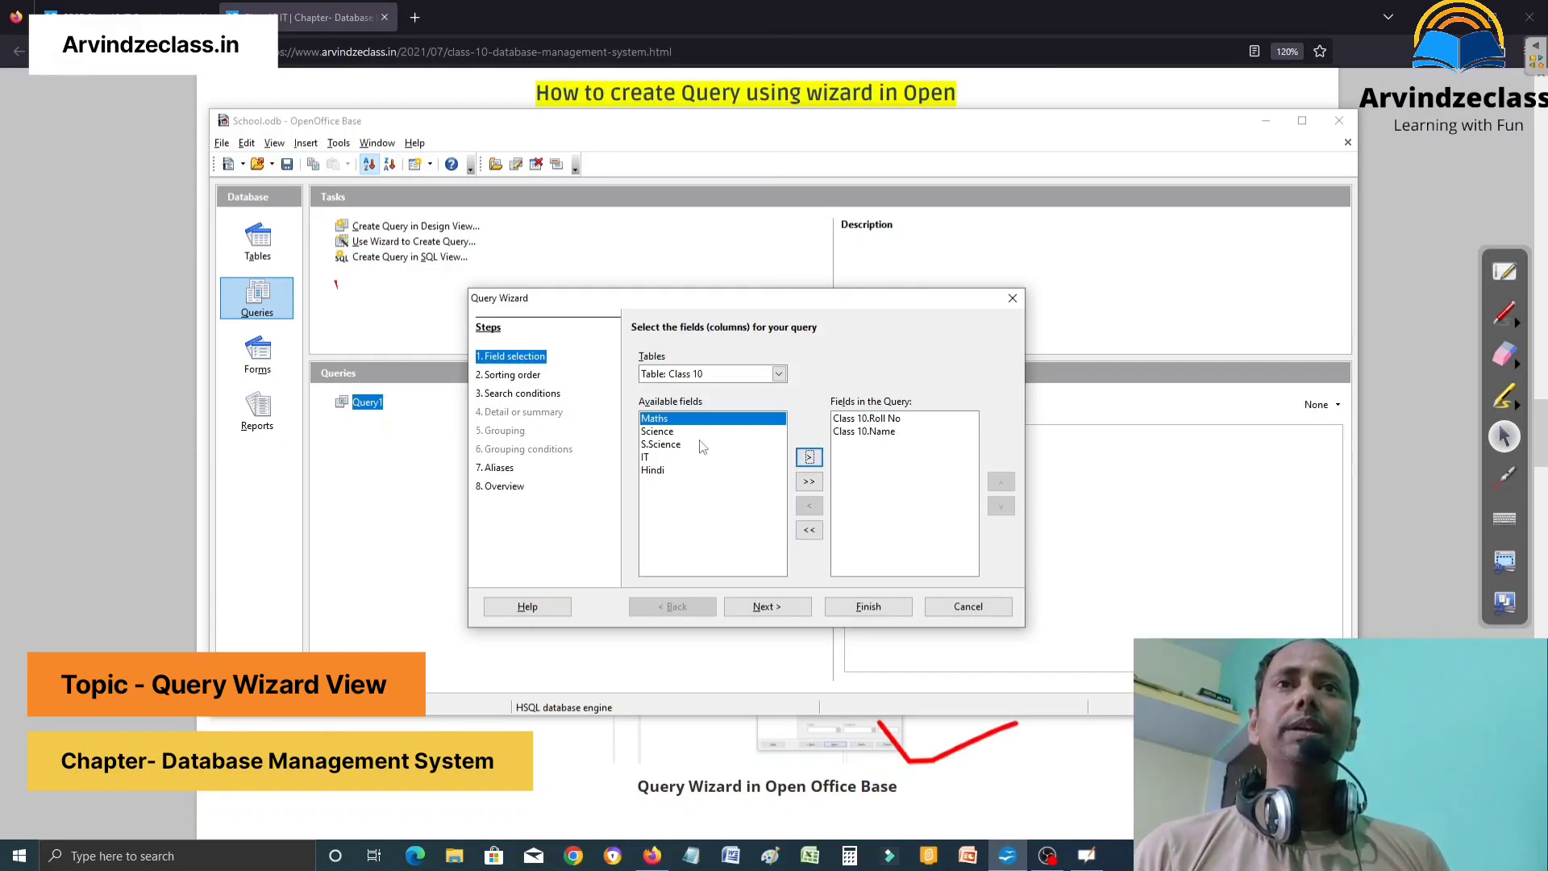
click(811, 460)
click(814, 464)
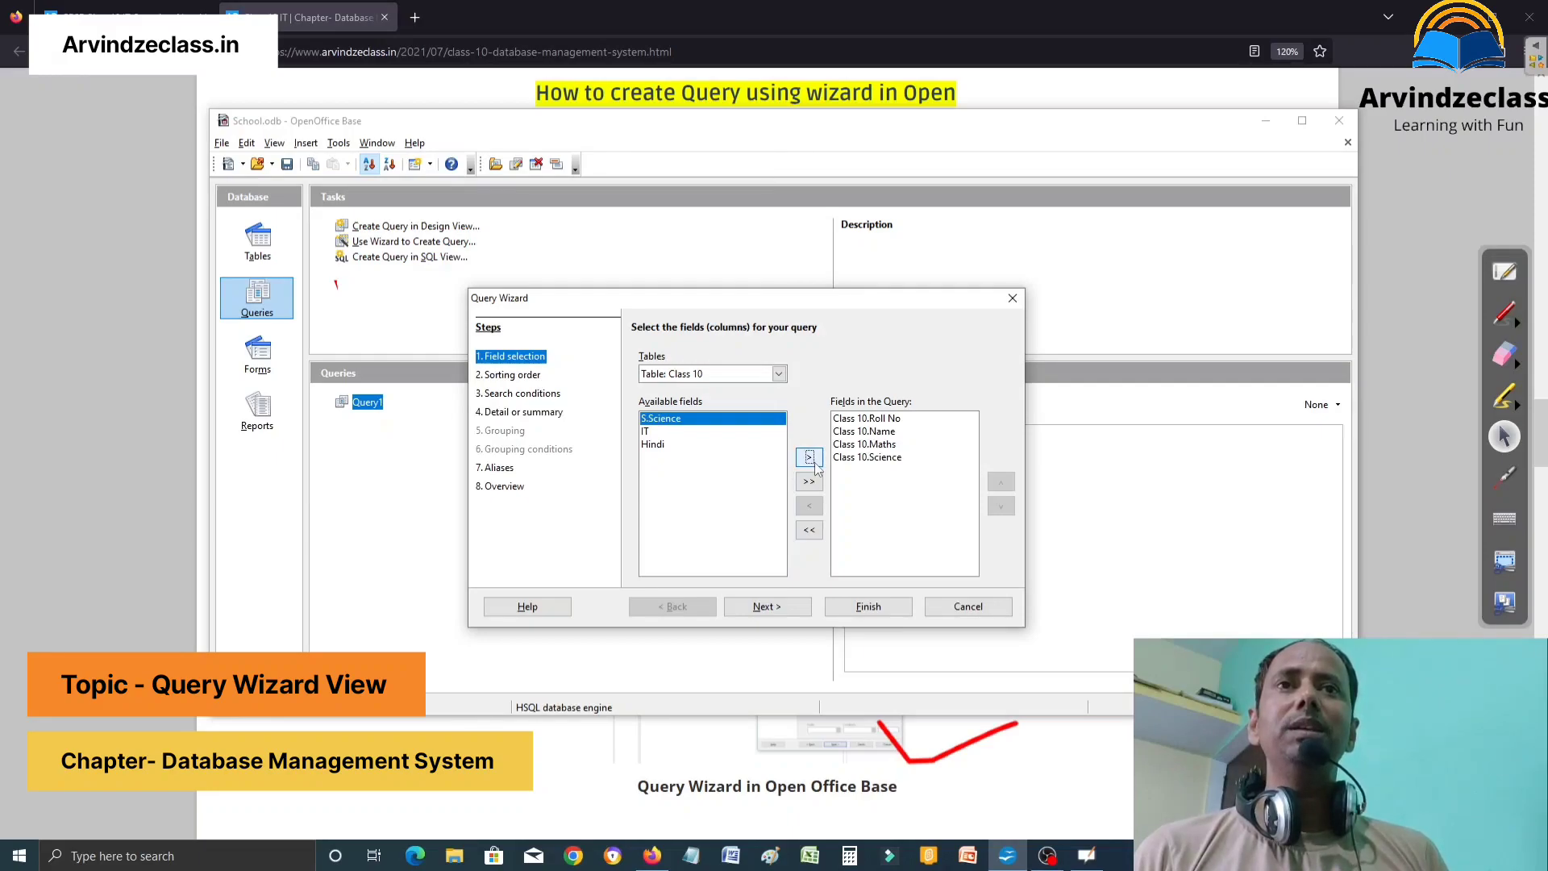
click(810, 459)
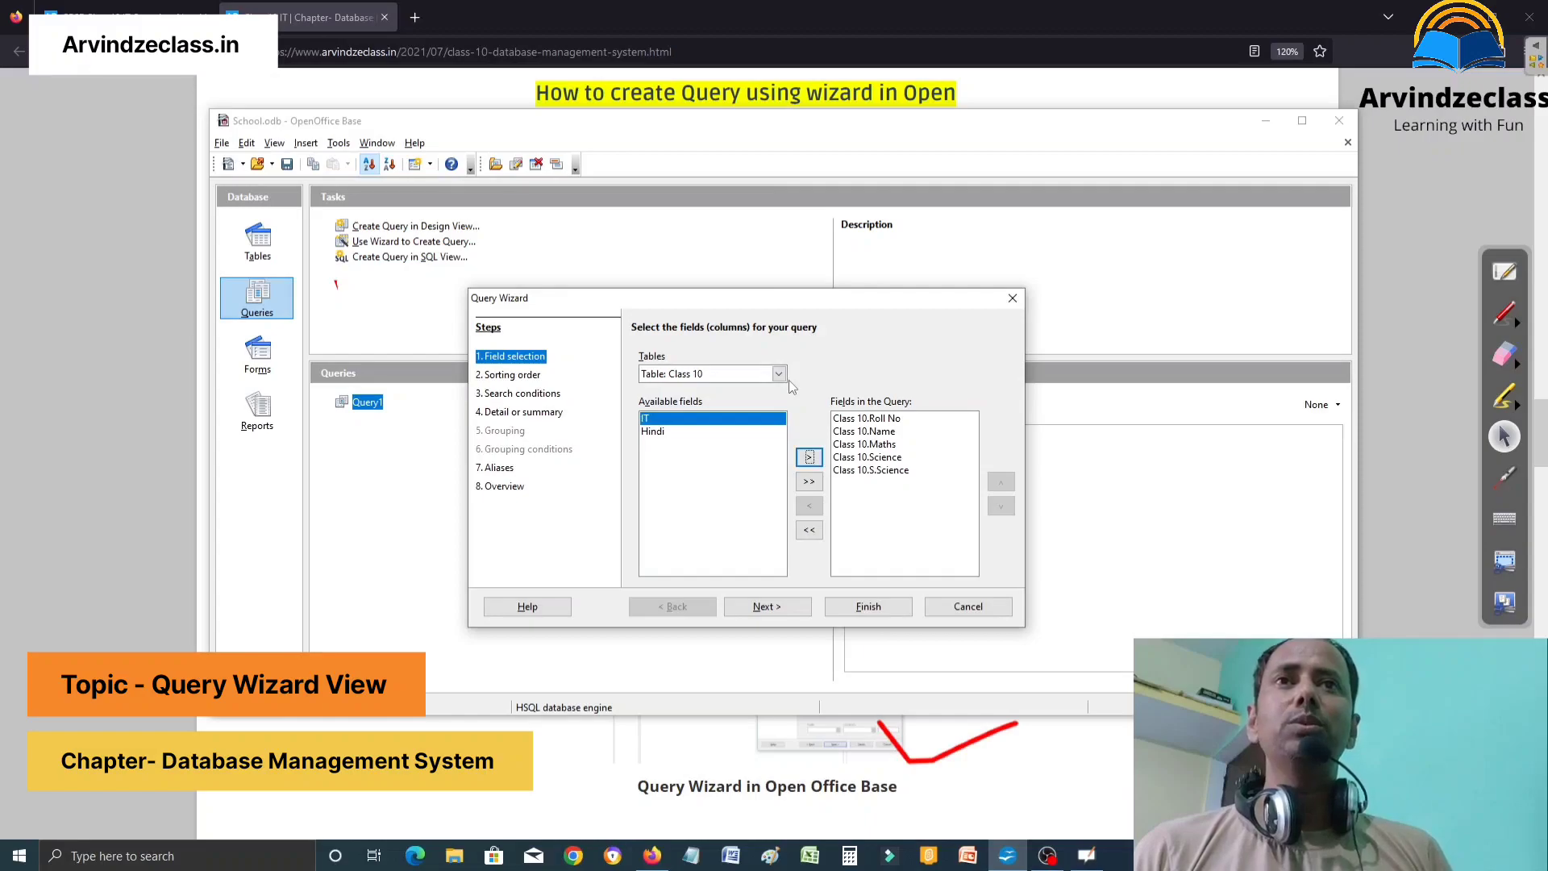
Add the Father and City fields from the Address table to the query.
click(780, 374)
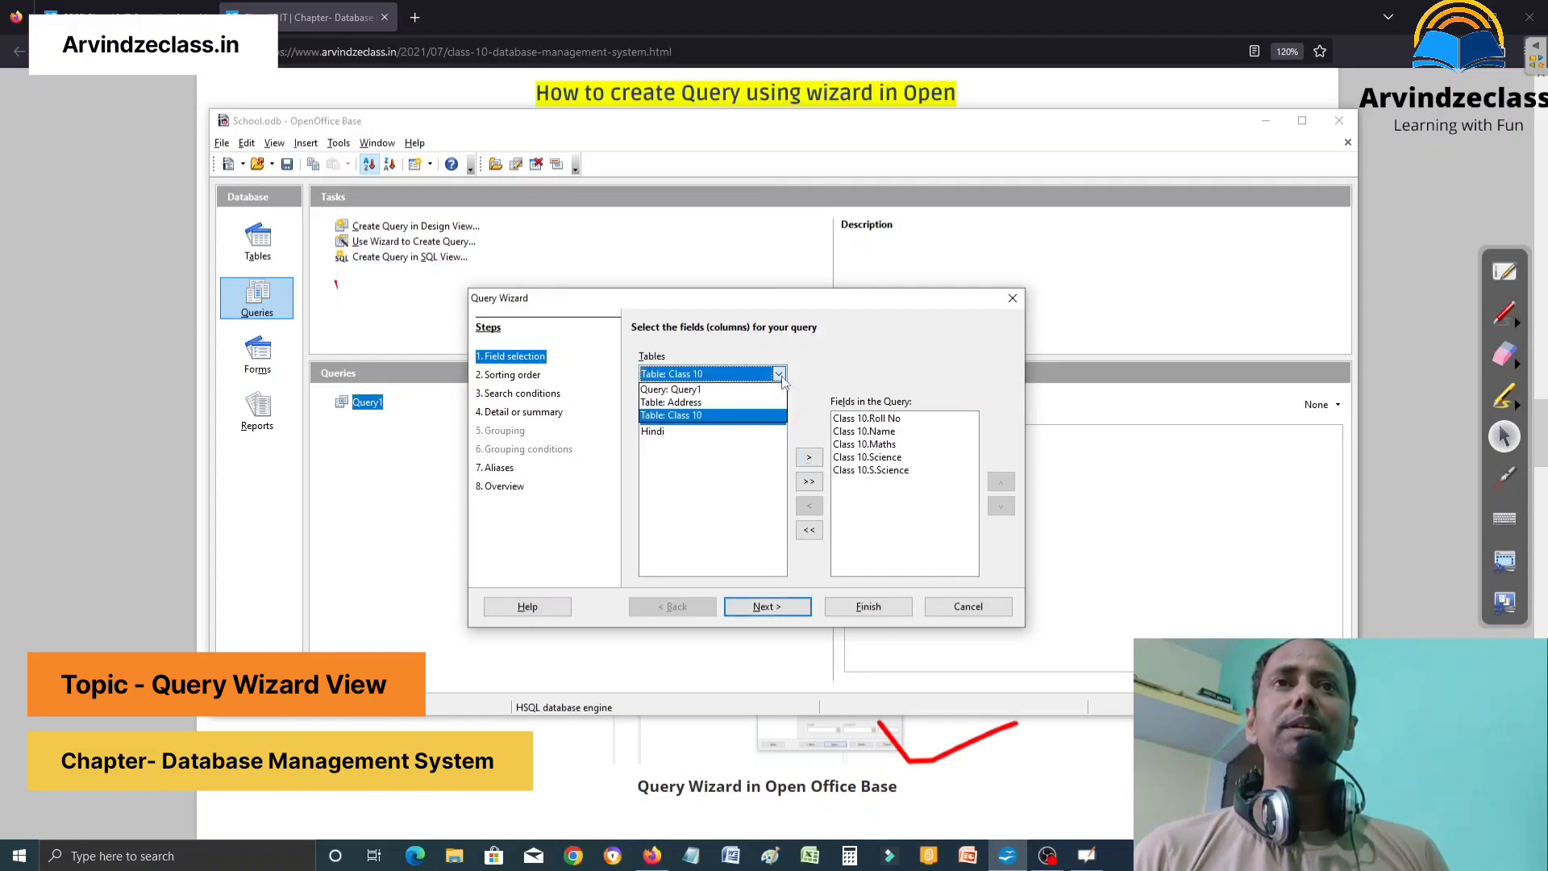
click(733, 404)
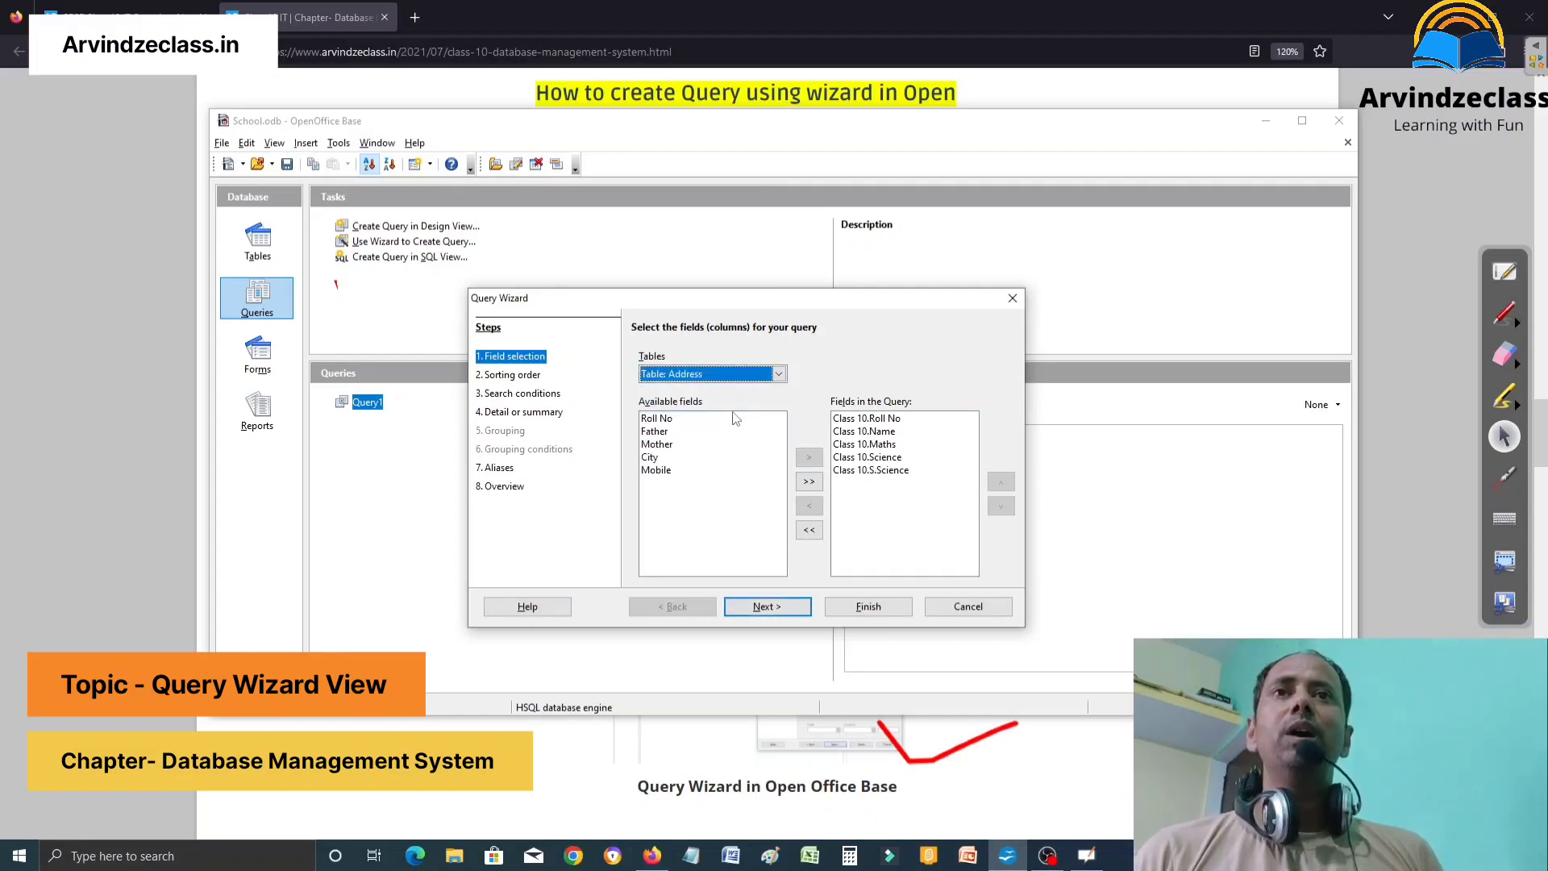
click(656, 432)
click(809, 457)
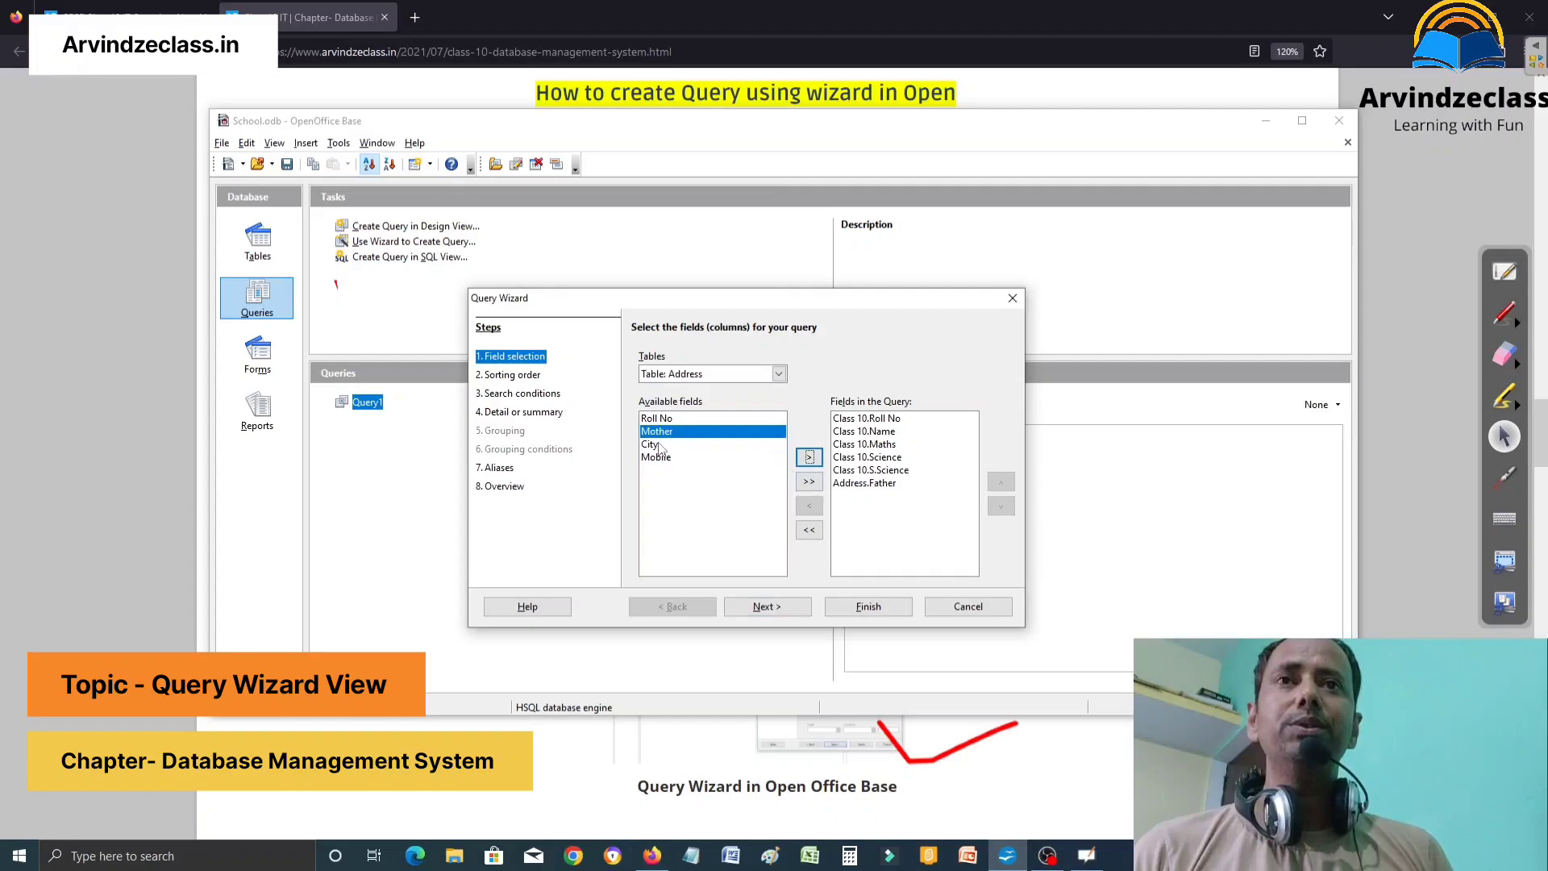
click(655, 445)
click(810, 460)
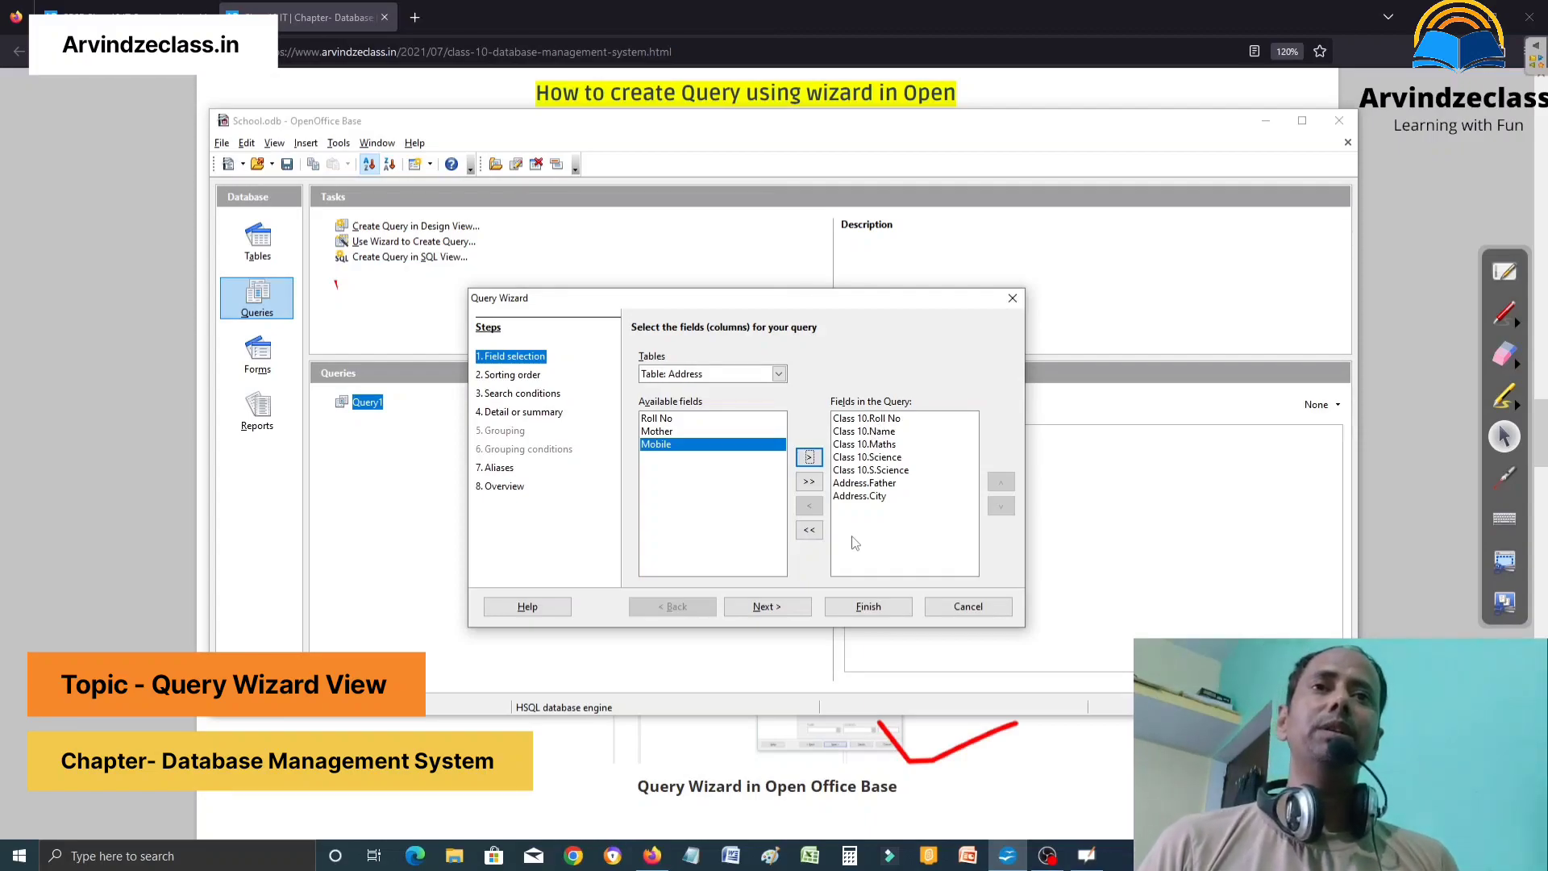
Proceed to the sorting order and sort the query by Class 10.Roll No in ascending order.
click(766, 607)
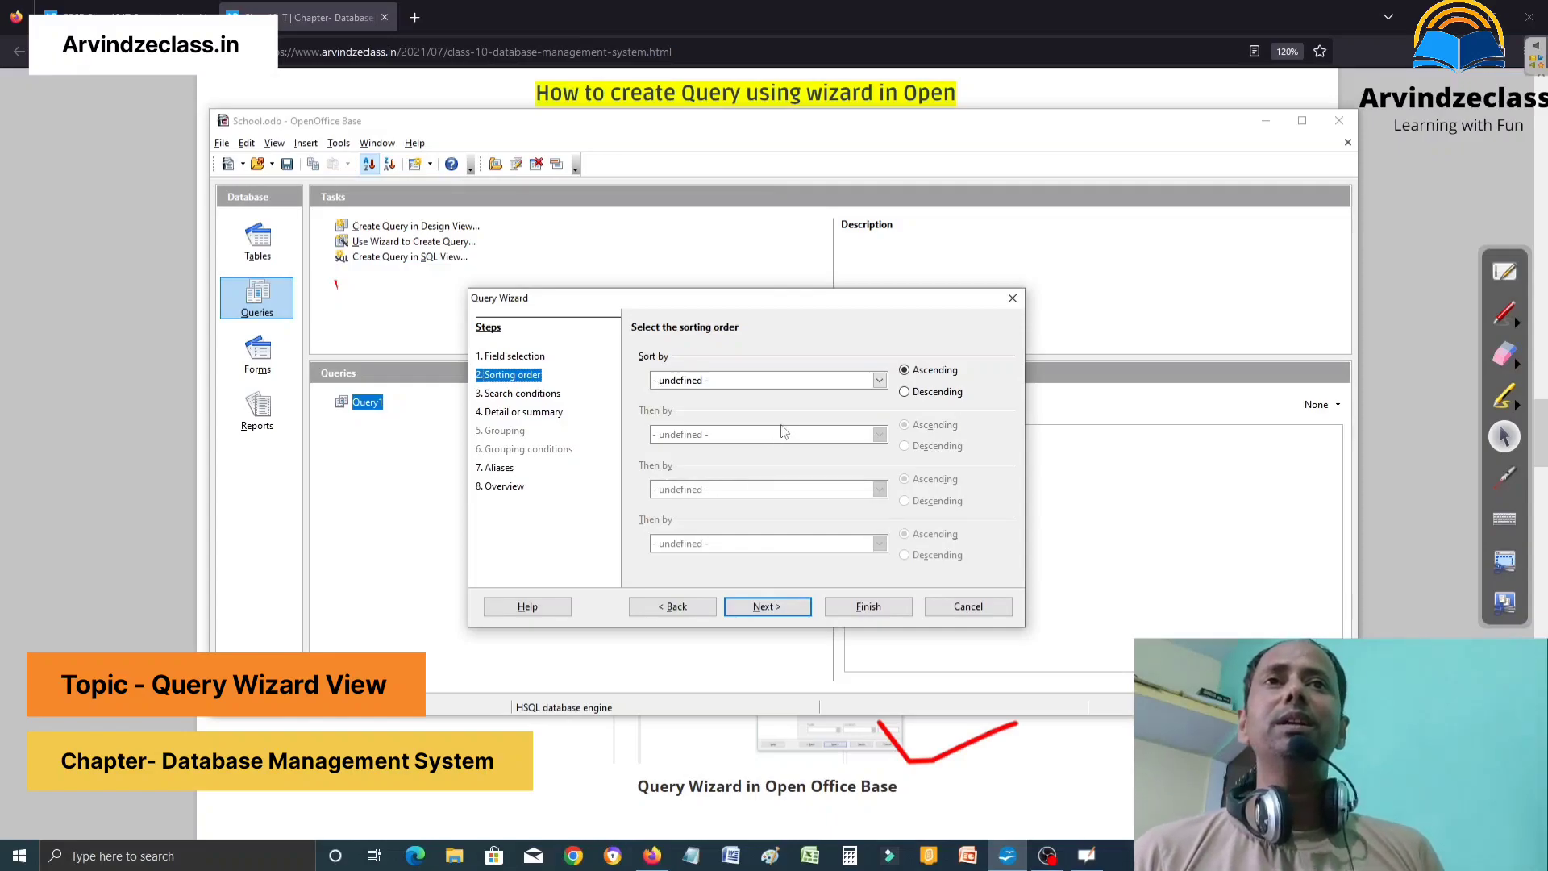
click(881, 387)
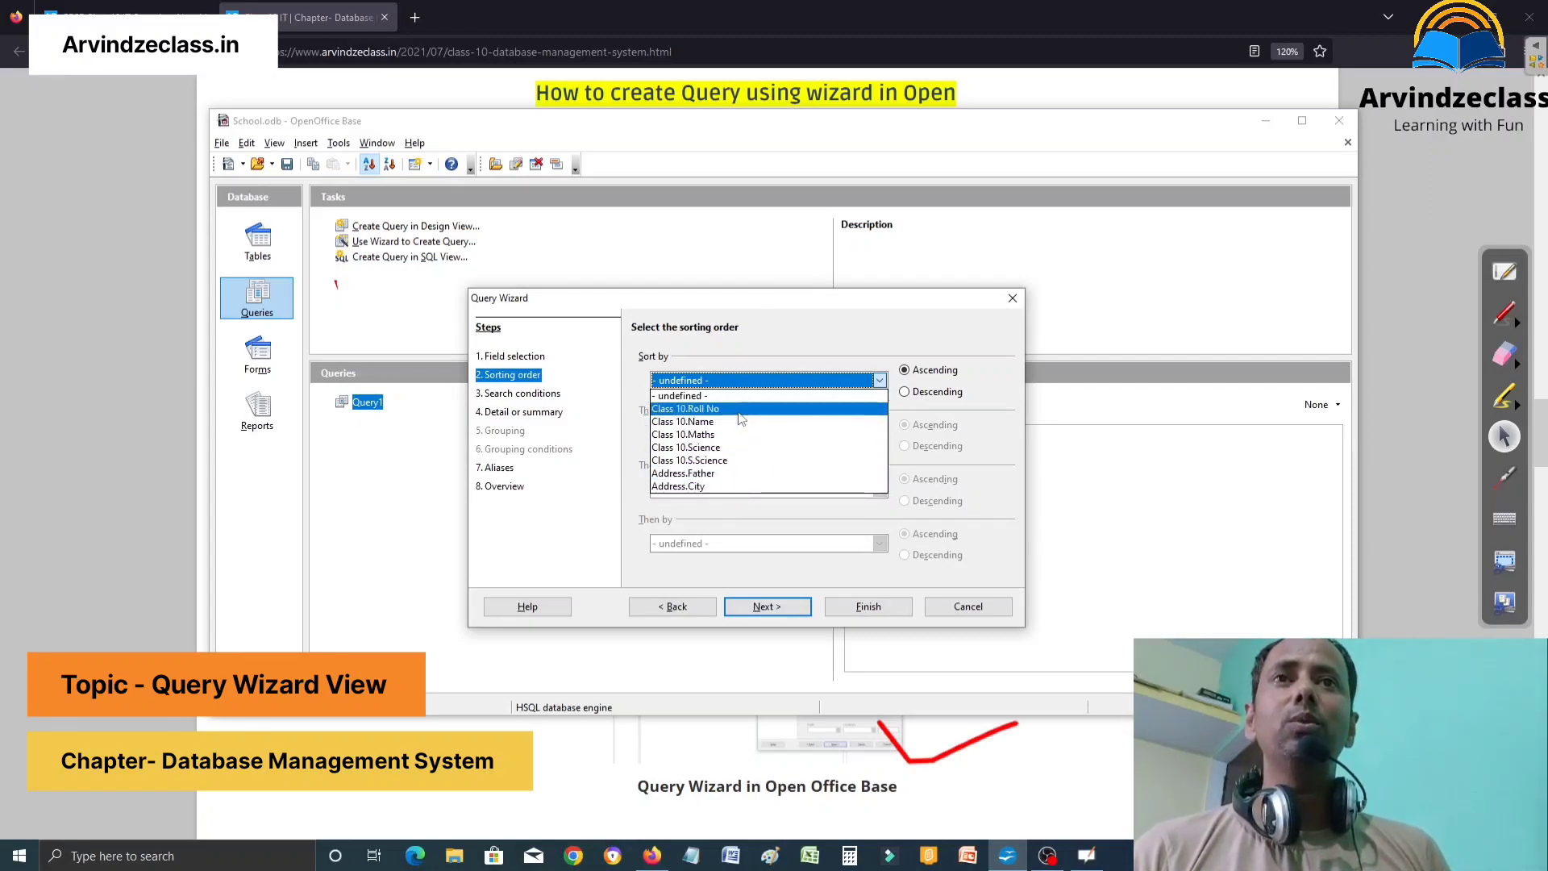
click(739, 409)
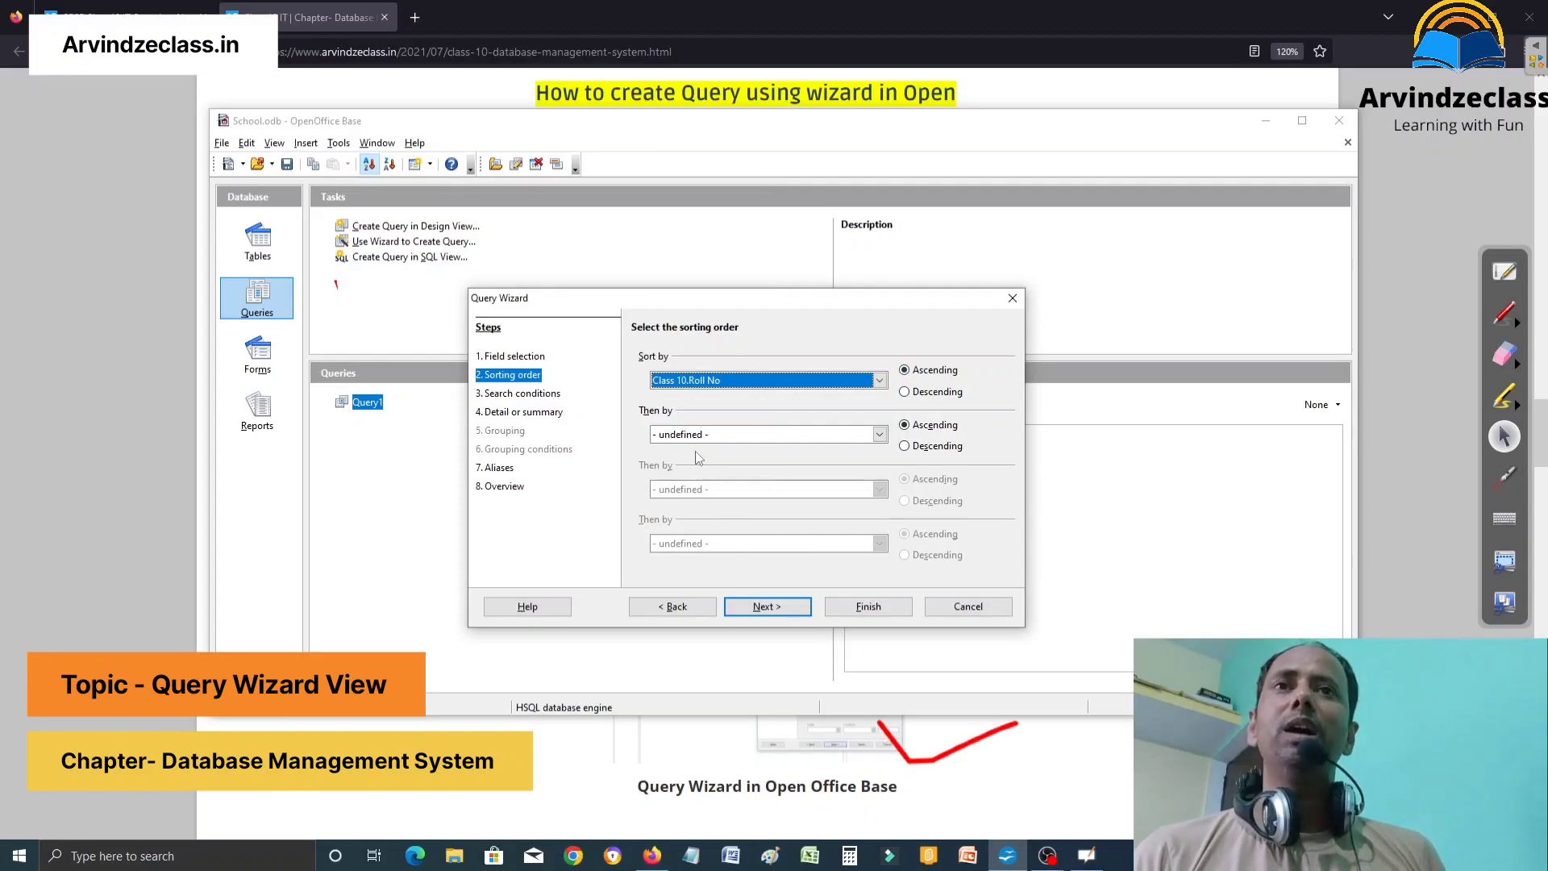
Set a search condition that Class 10.Roll No is equal or less than 6.
click(764, 609)
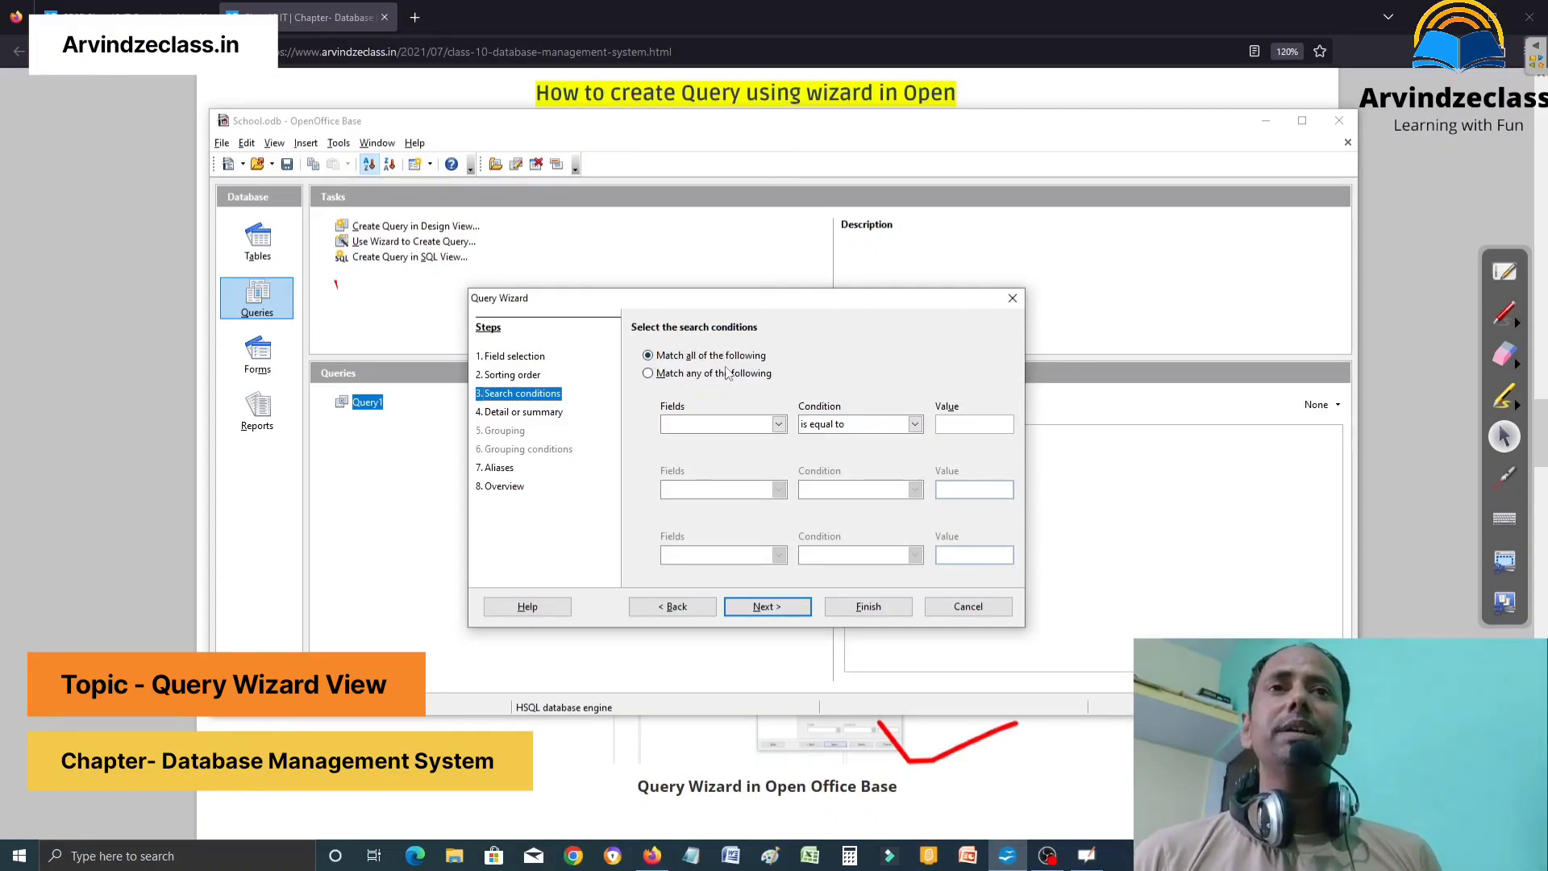
click(916, 425)
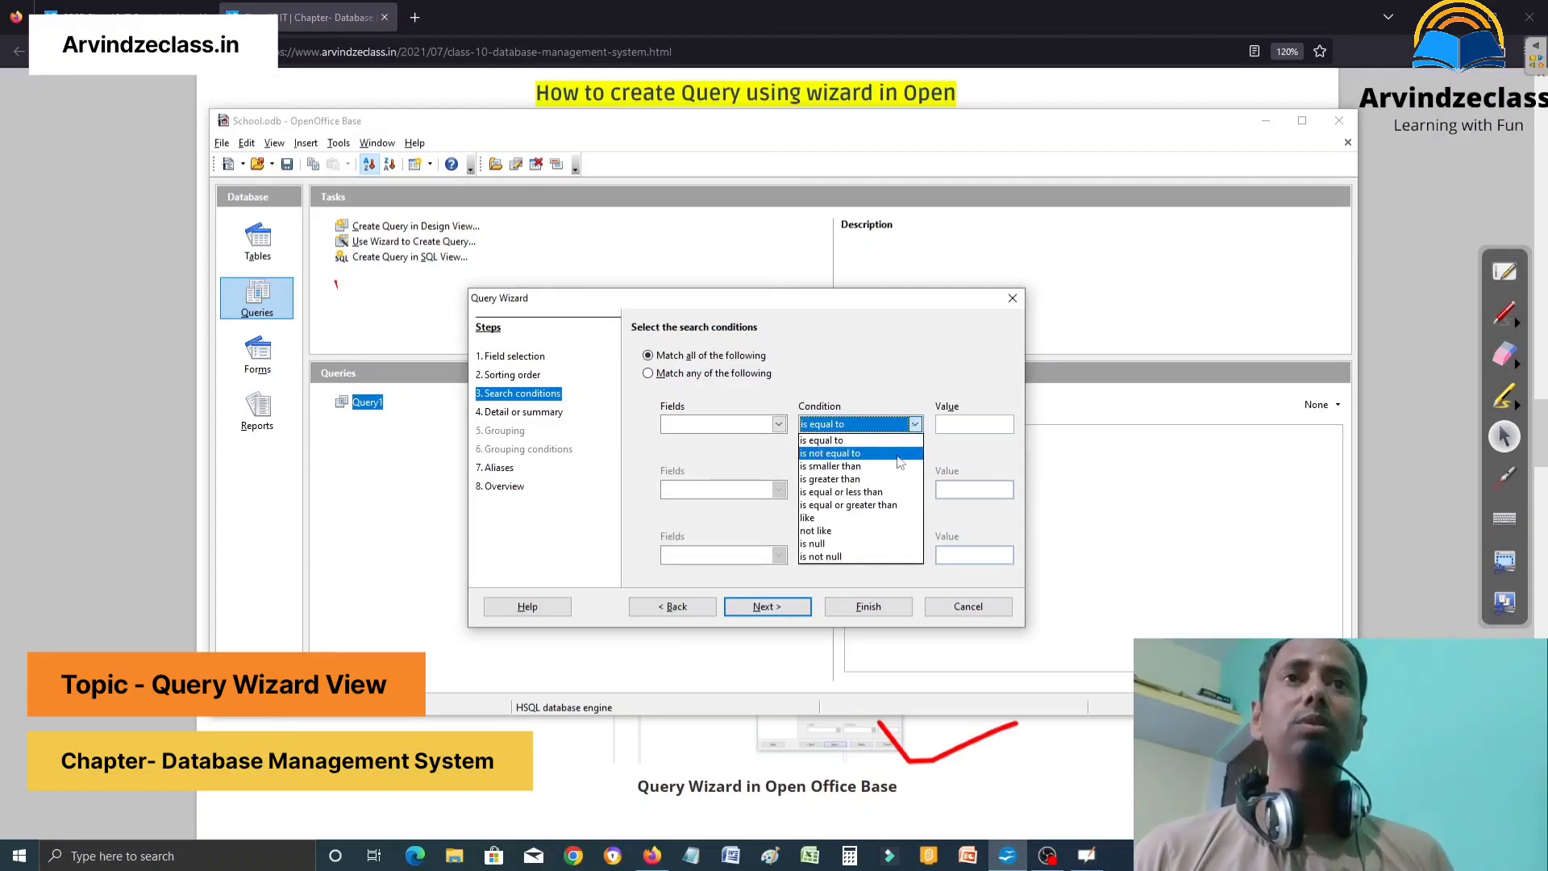
click(896, 498)
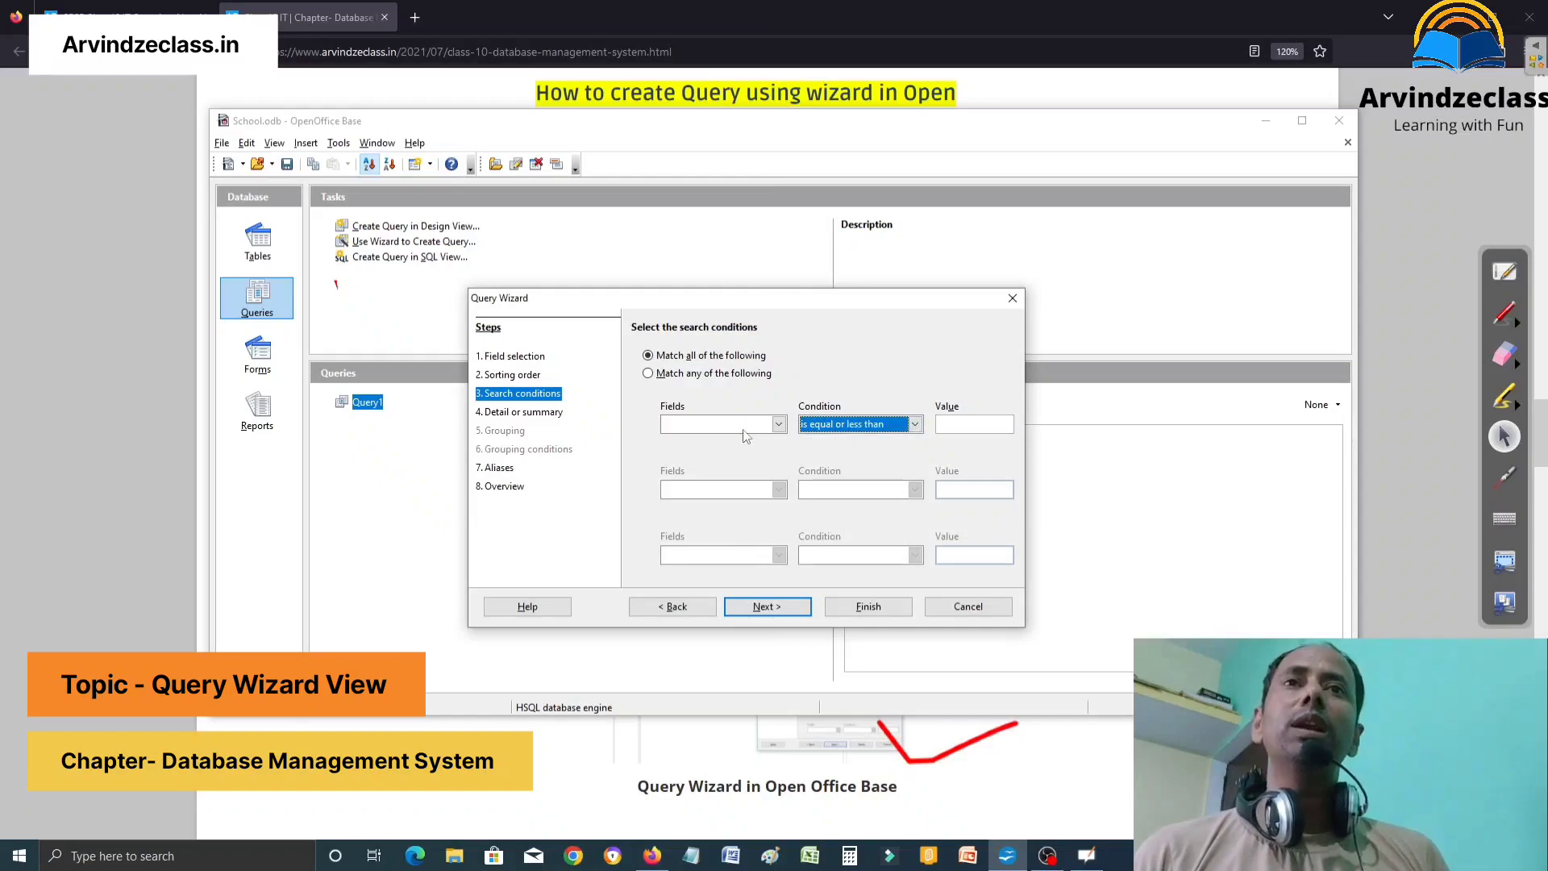
click(779, 426)
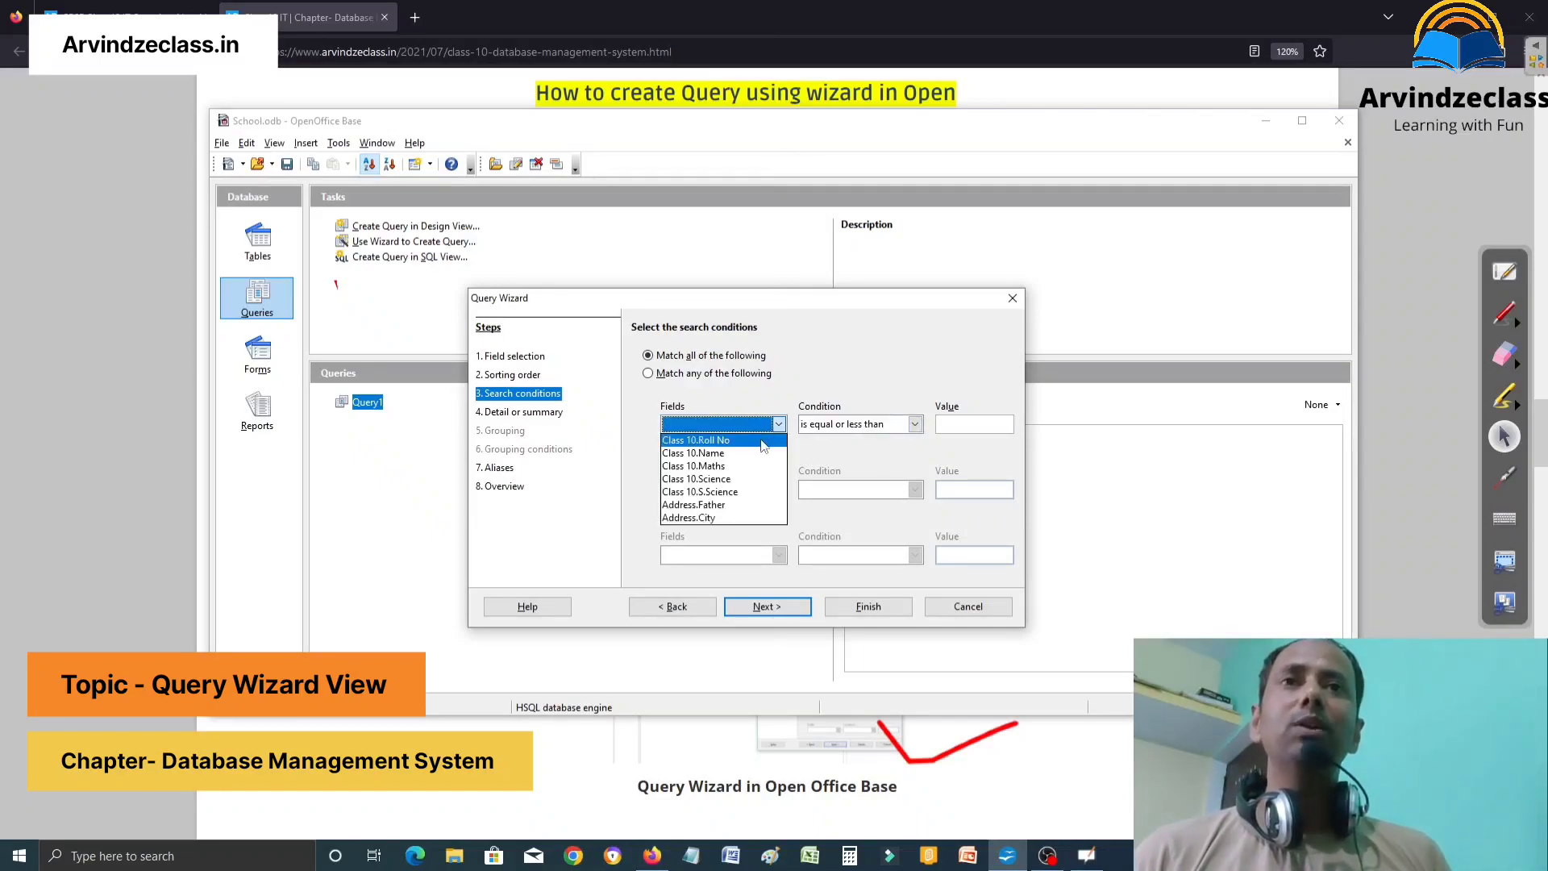
click(762, 441)
click(973, 428)
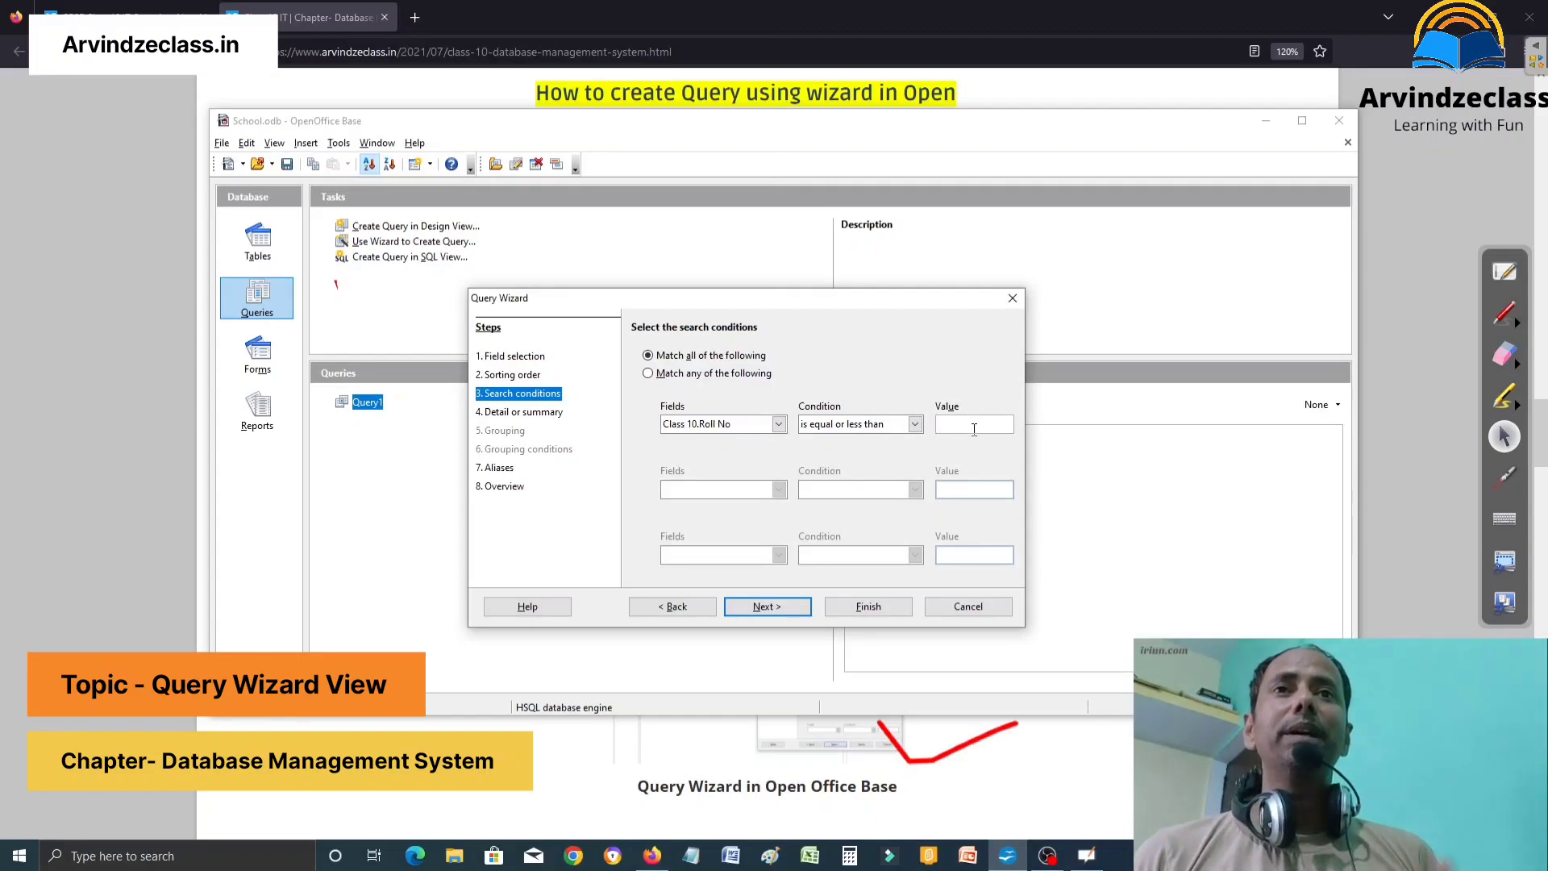
text(6)
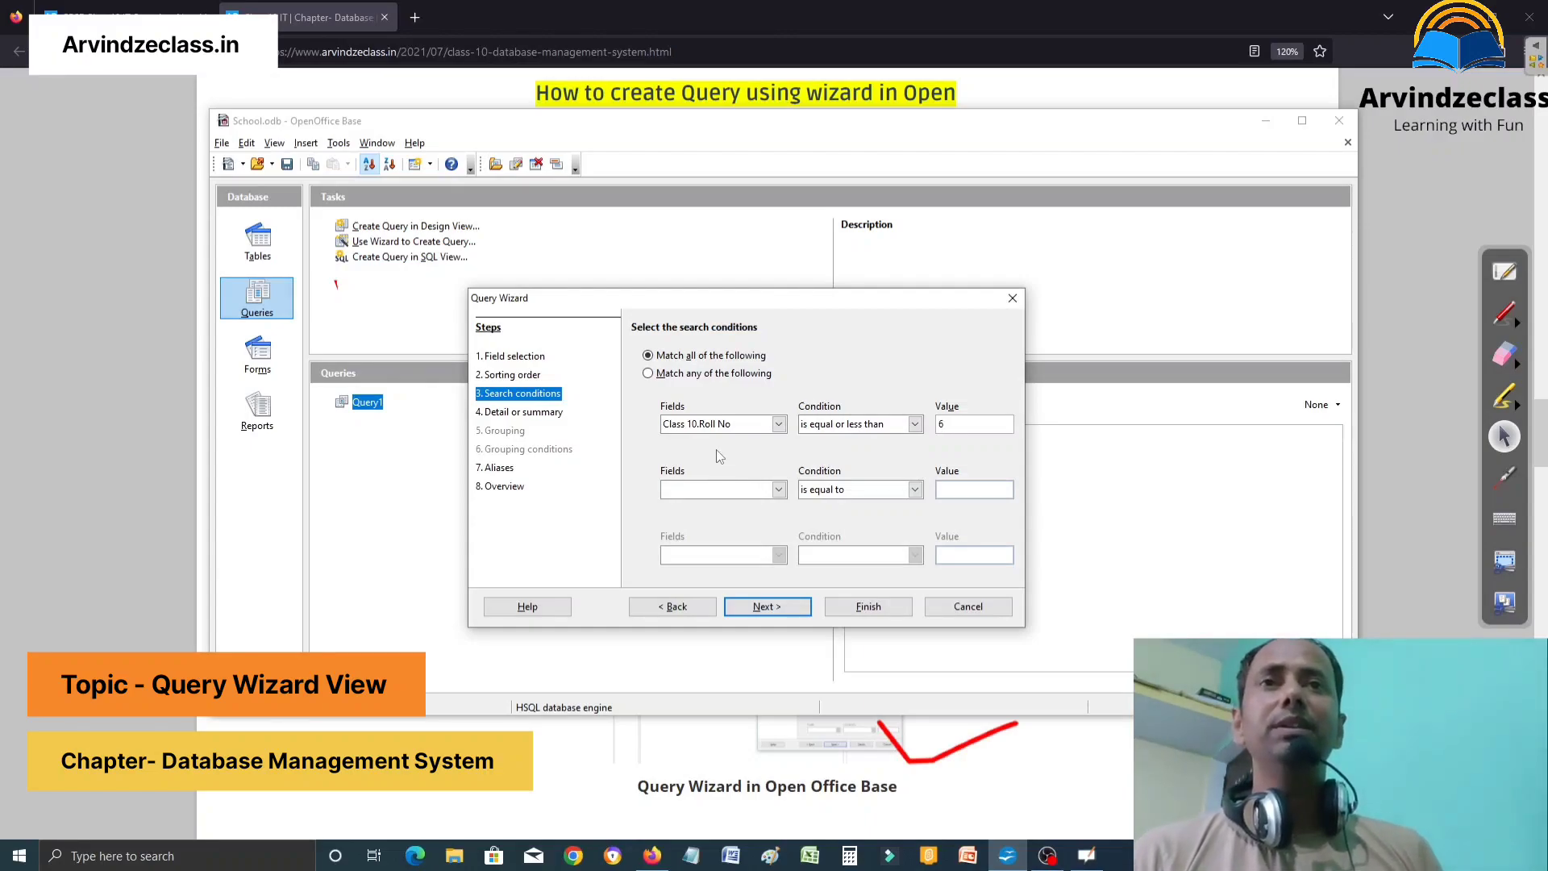
Keep the detailed query type and set the aliases Student RL for Class 10.Roll No and Student Name for Class 10.Name.
click(770, 608)
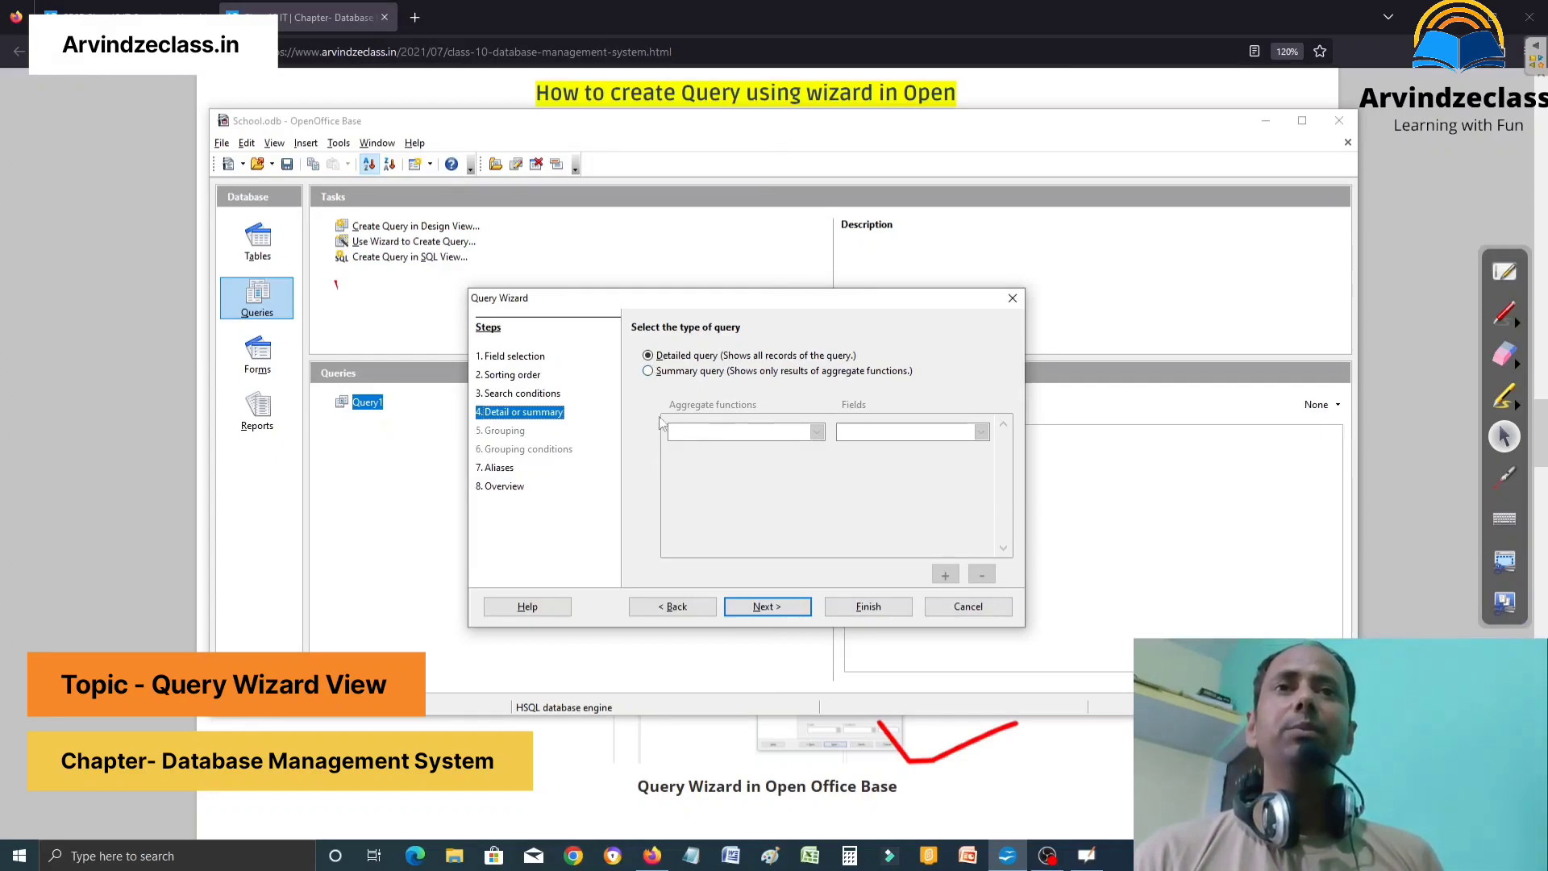
click(796, 605)
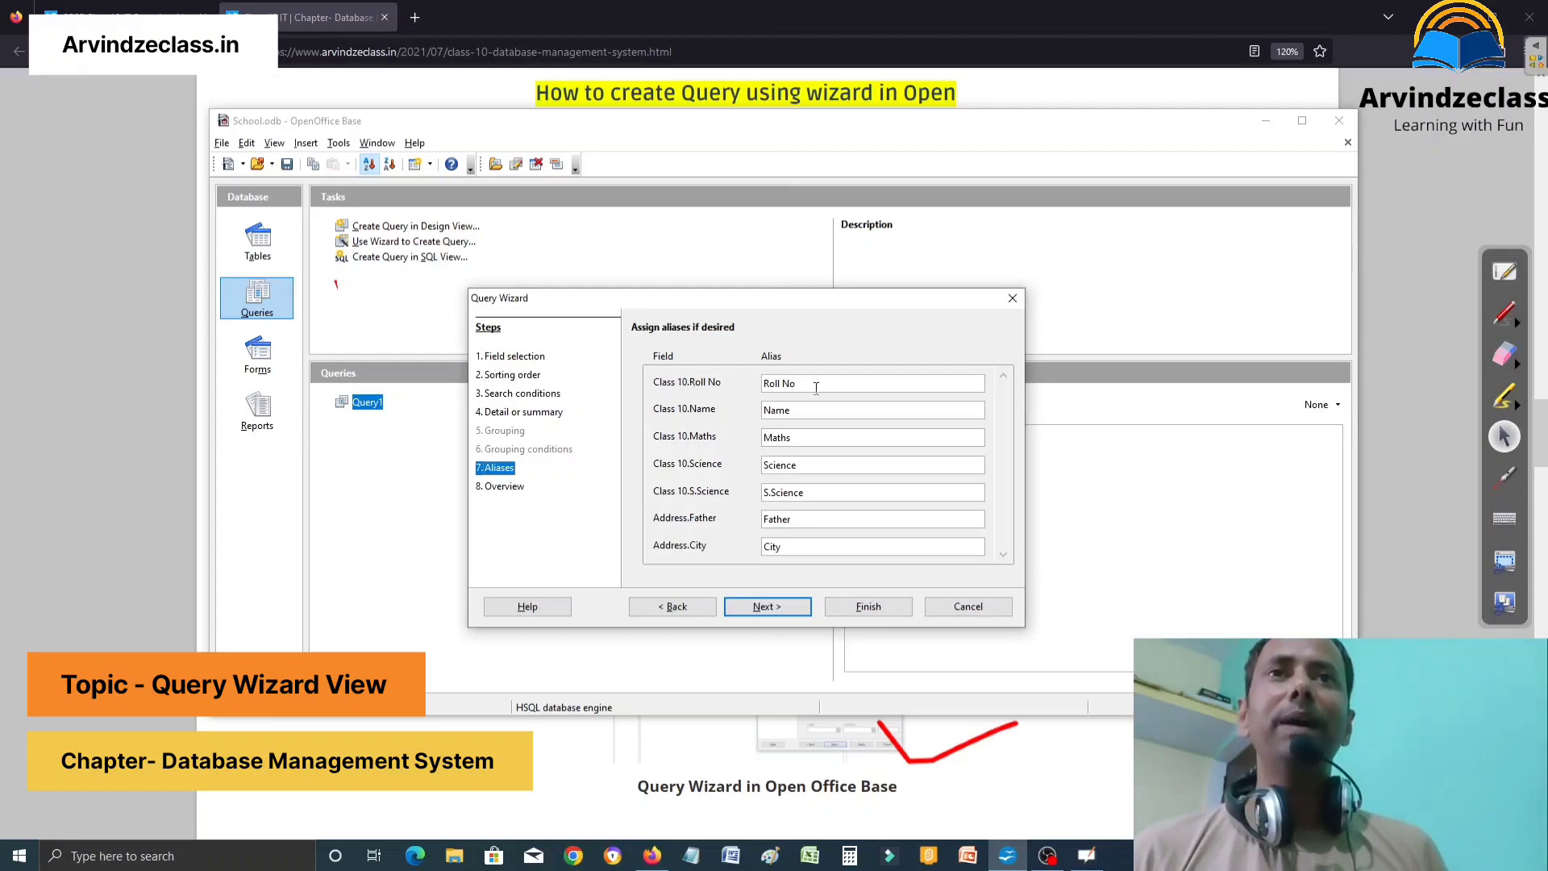
key(BackSpace)
key(BackSpace)
key(BackSpace)
key(BackSpace)
key(BackSpace)
key(BackSpace)
key(BackSpace)
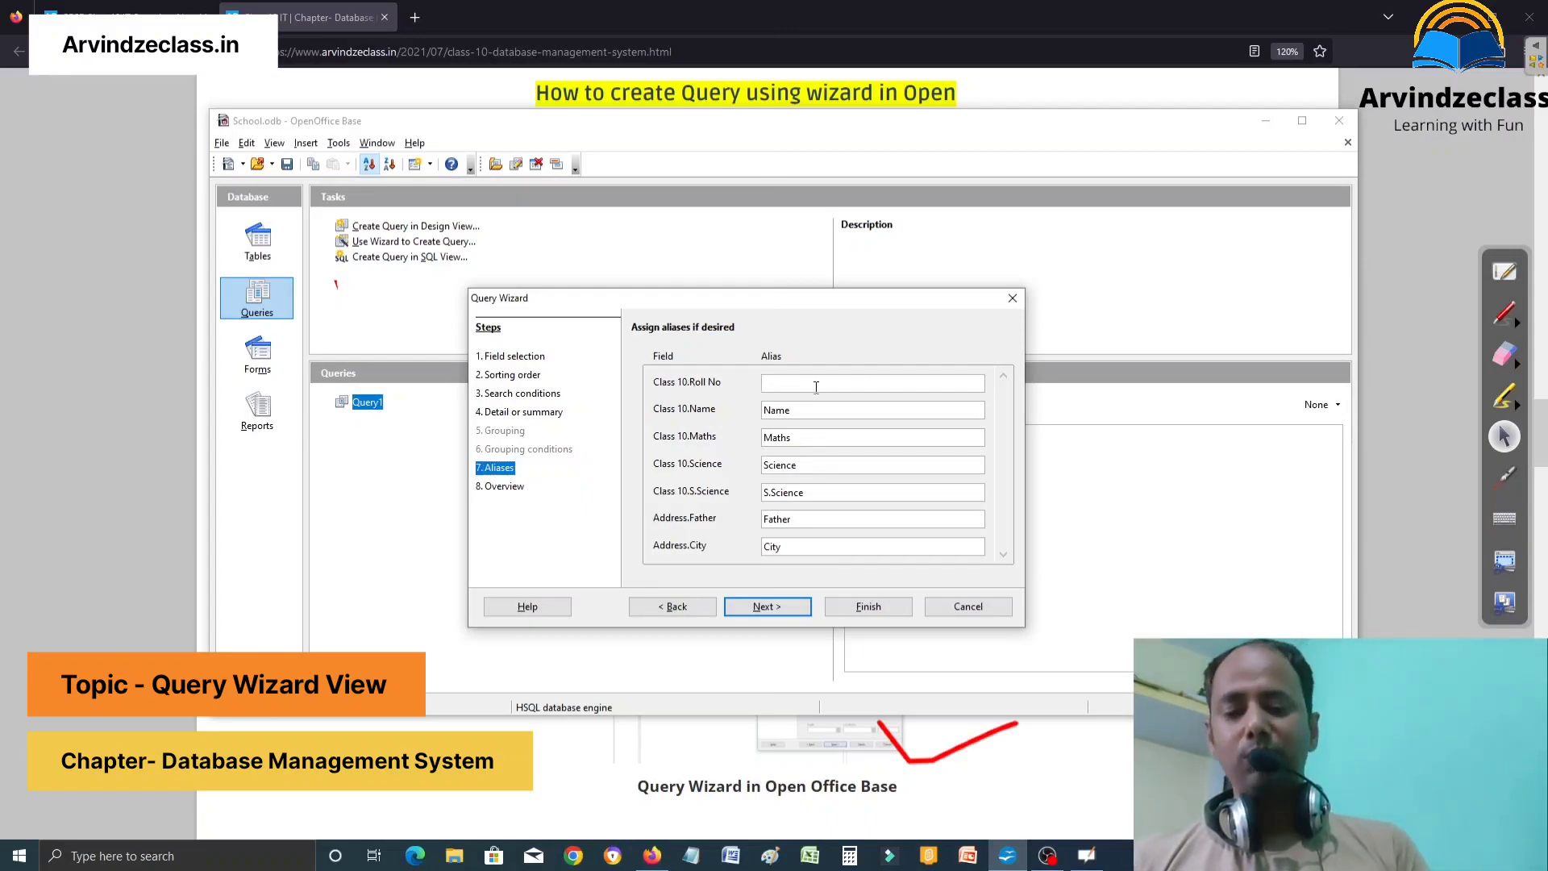
text(Student RL)
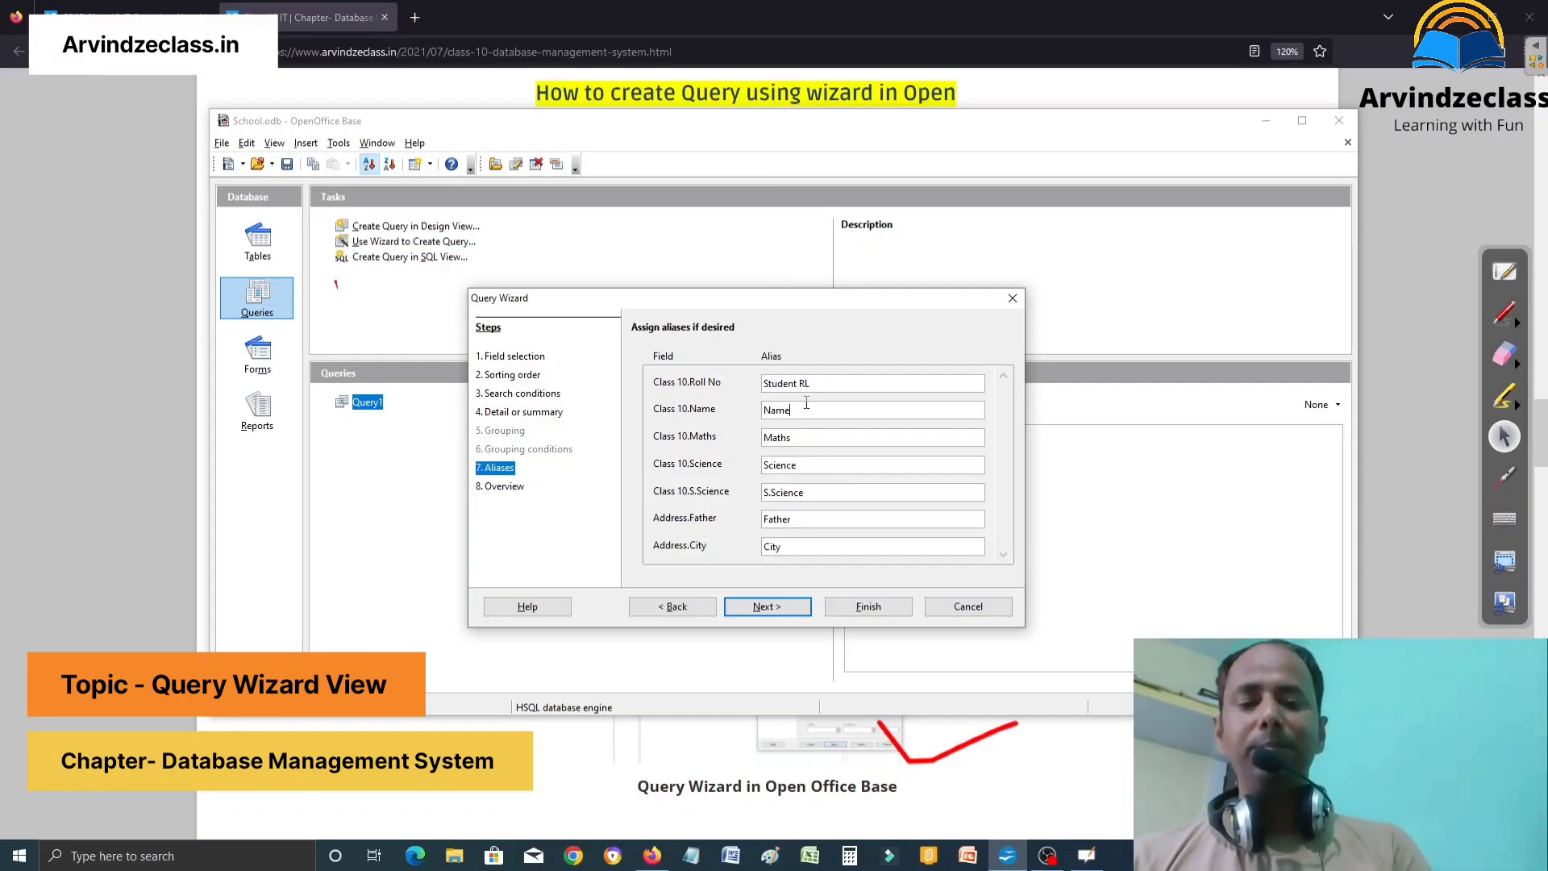
text(Student)
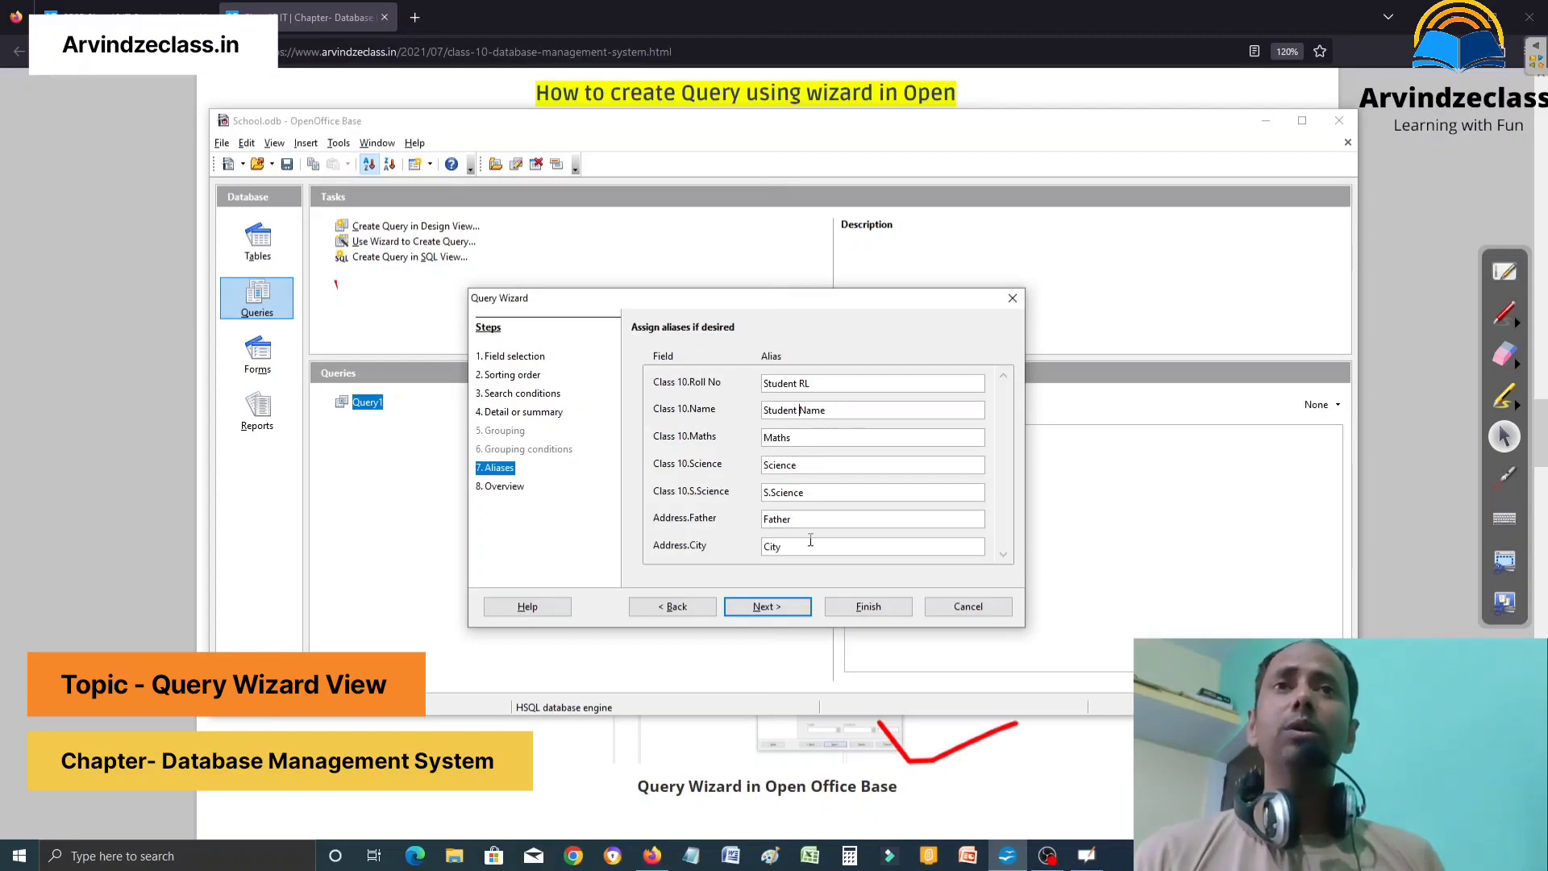
Accept the aliases and name the query Query 2 in the overview.
click(784, 613)
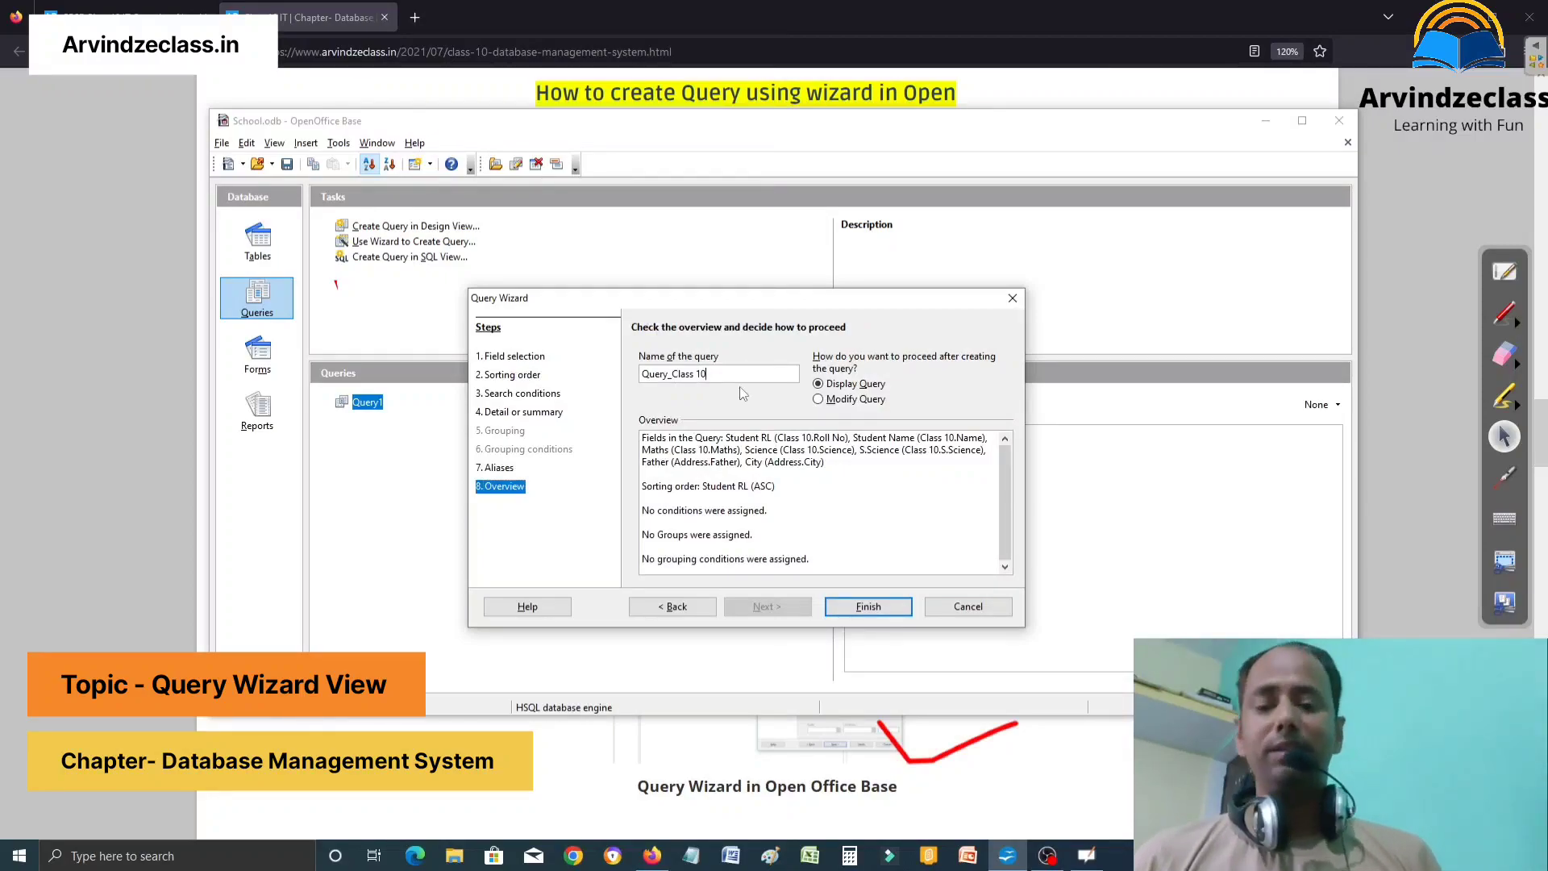
key(BackSpace)
key(BackSpace)
key(BackSpace)
key(BackSpace)
key(BackSpace)
key(BackSpace)
key(BackSpace)
key(BackSpace)
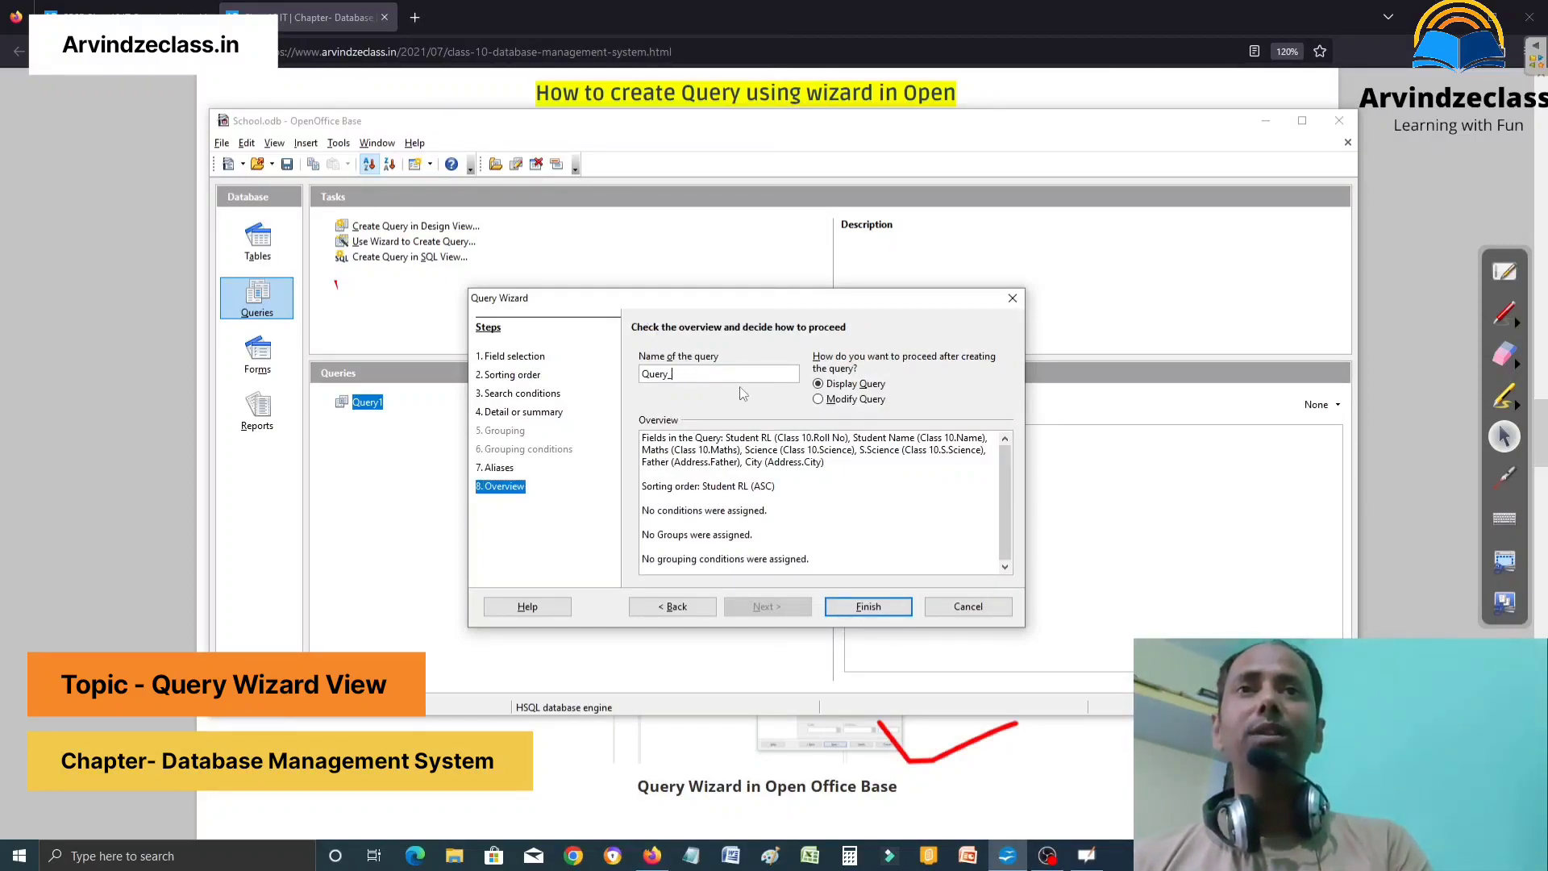
text(2)
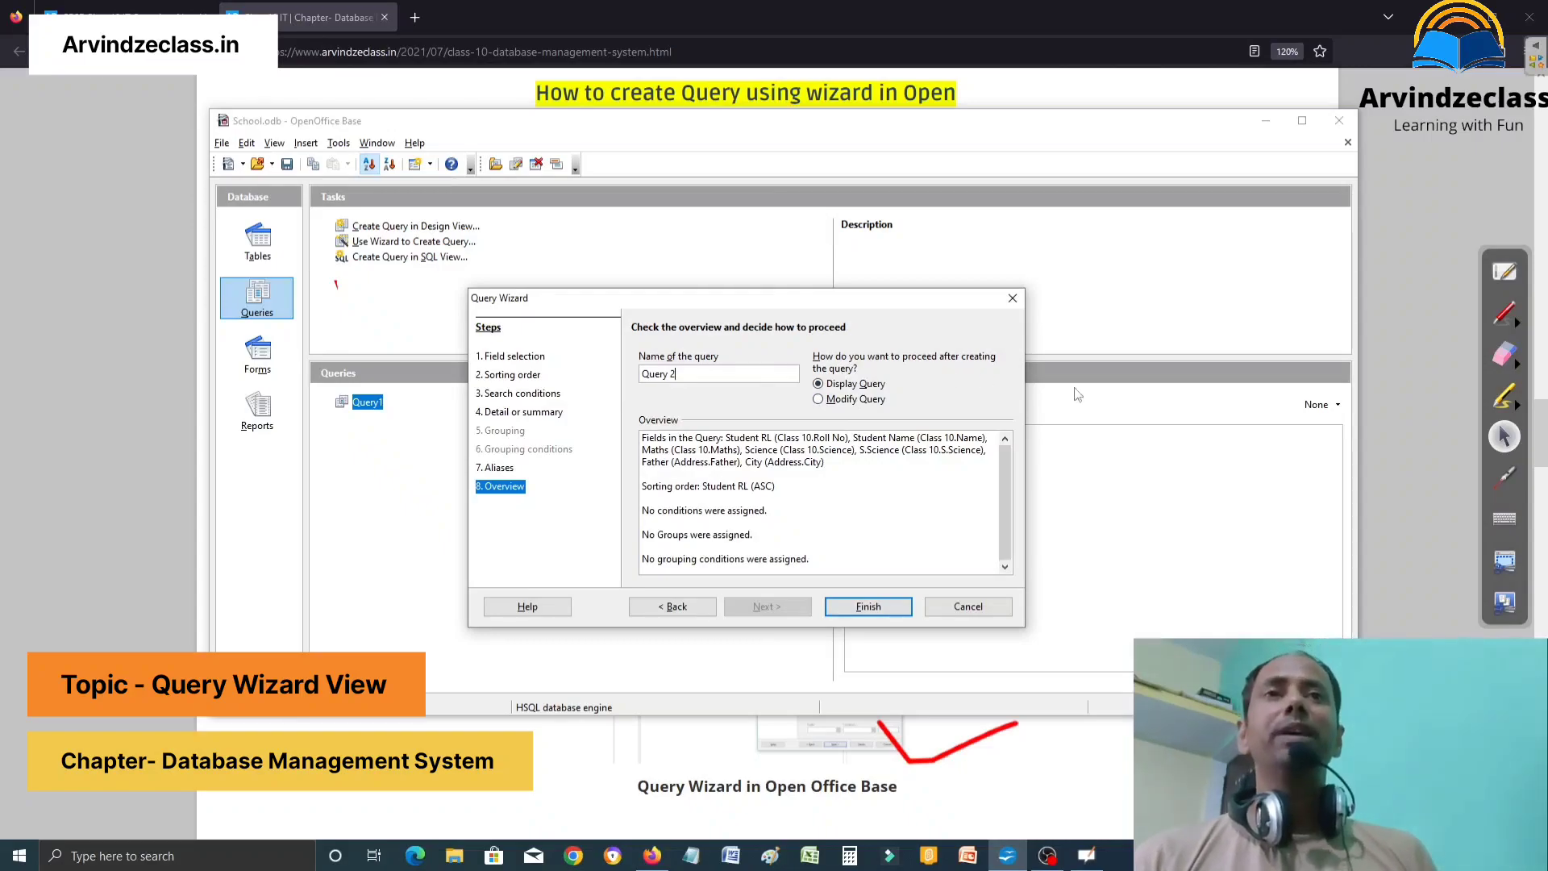
Tick the question about how to proceed after creating the query with the red pen, and erase the mark.
click(1504, 314)
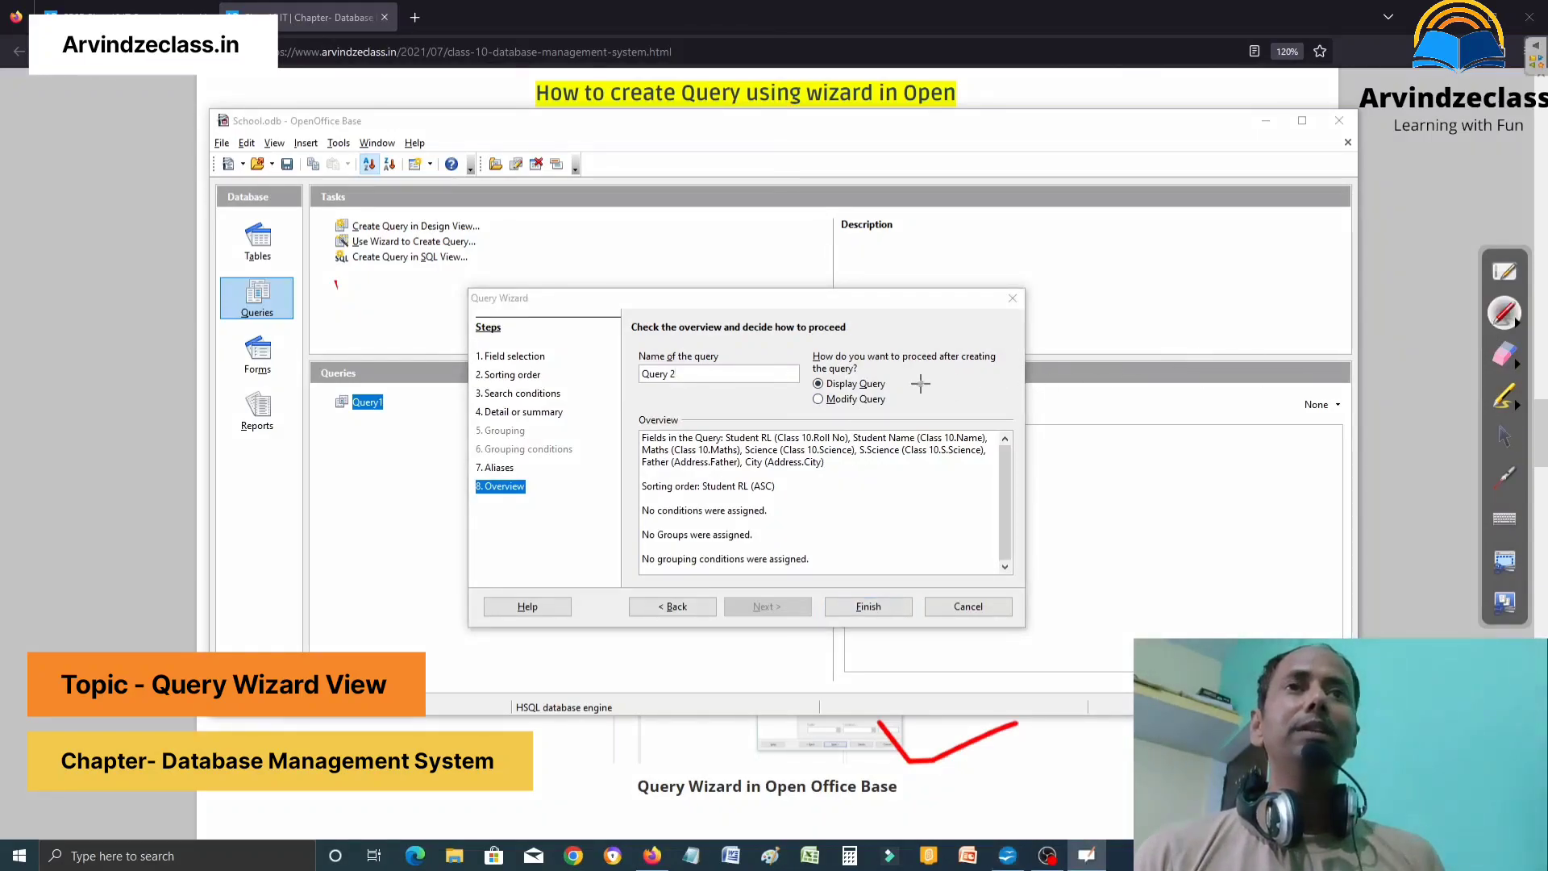
drag(887, 345, 994, 322)
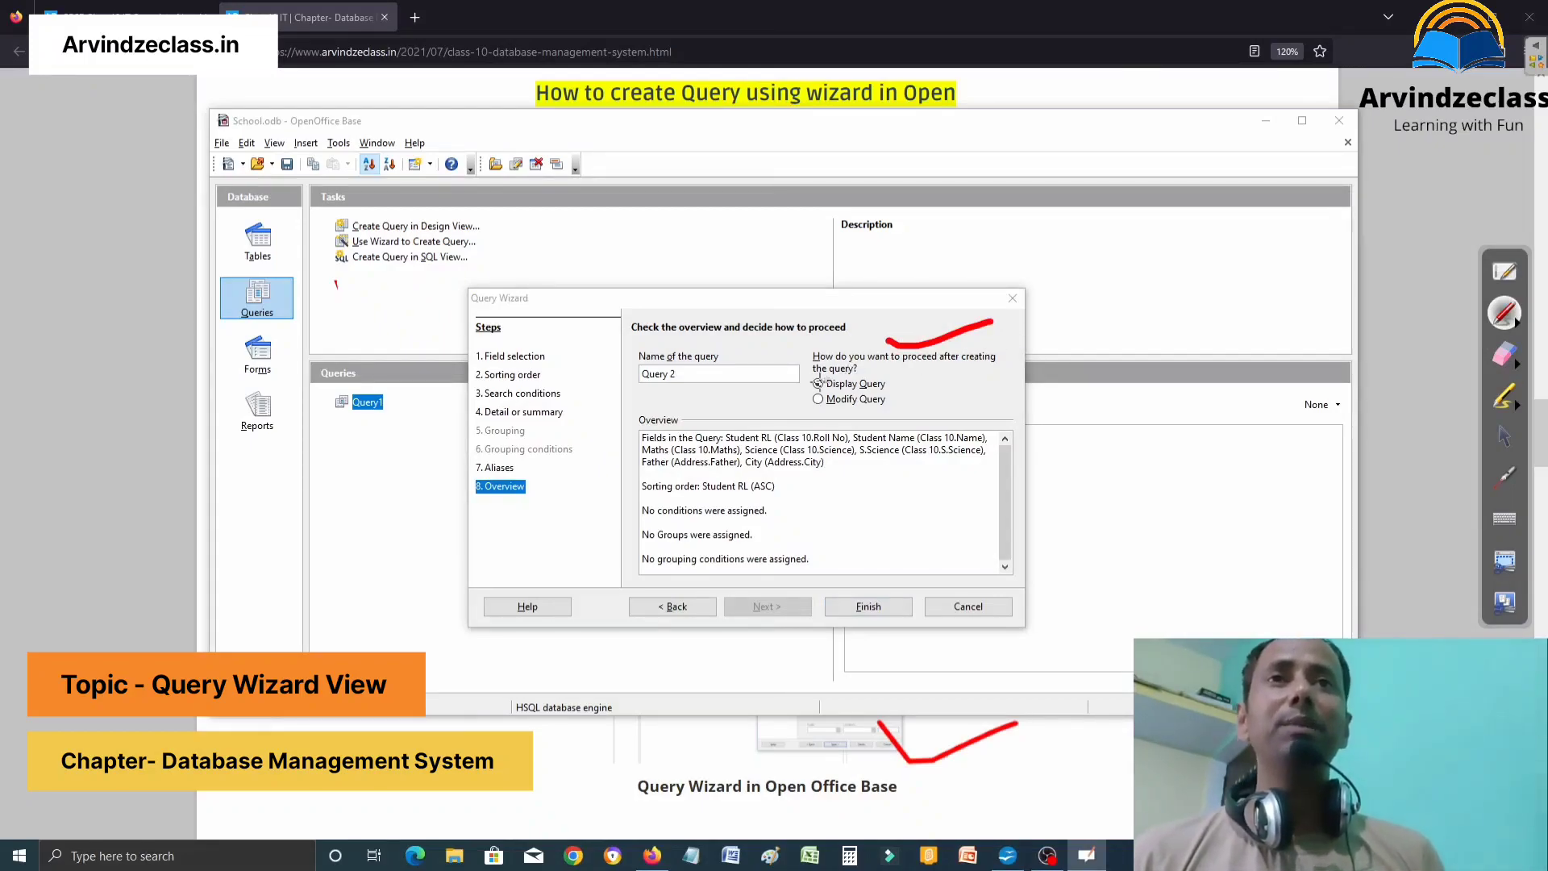
click(1505, 354)
drag(1032, 335, 842, 370)
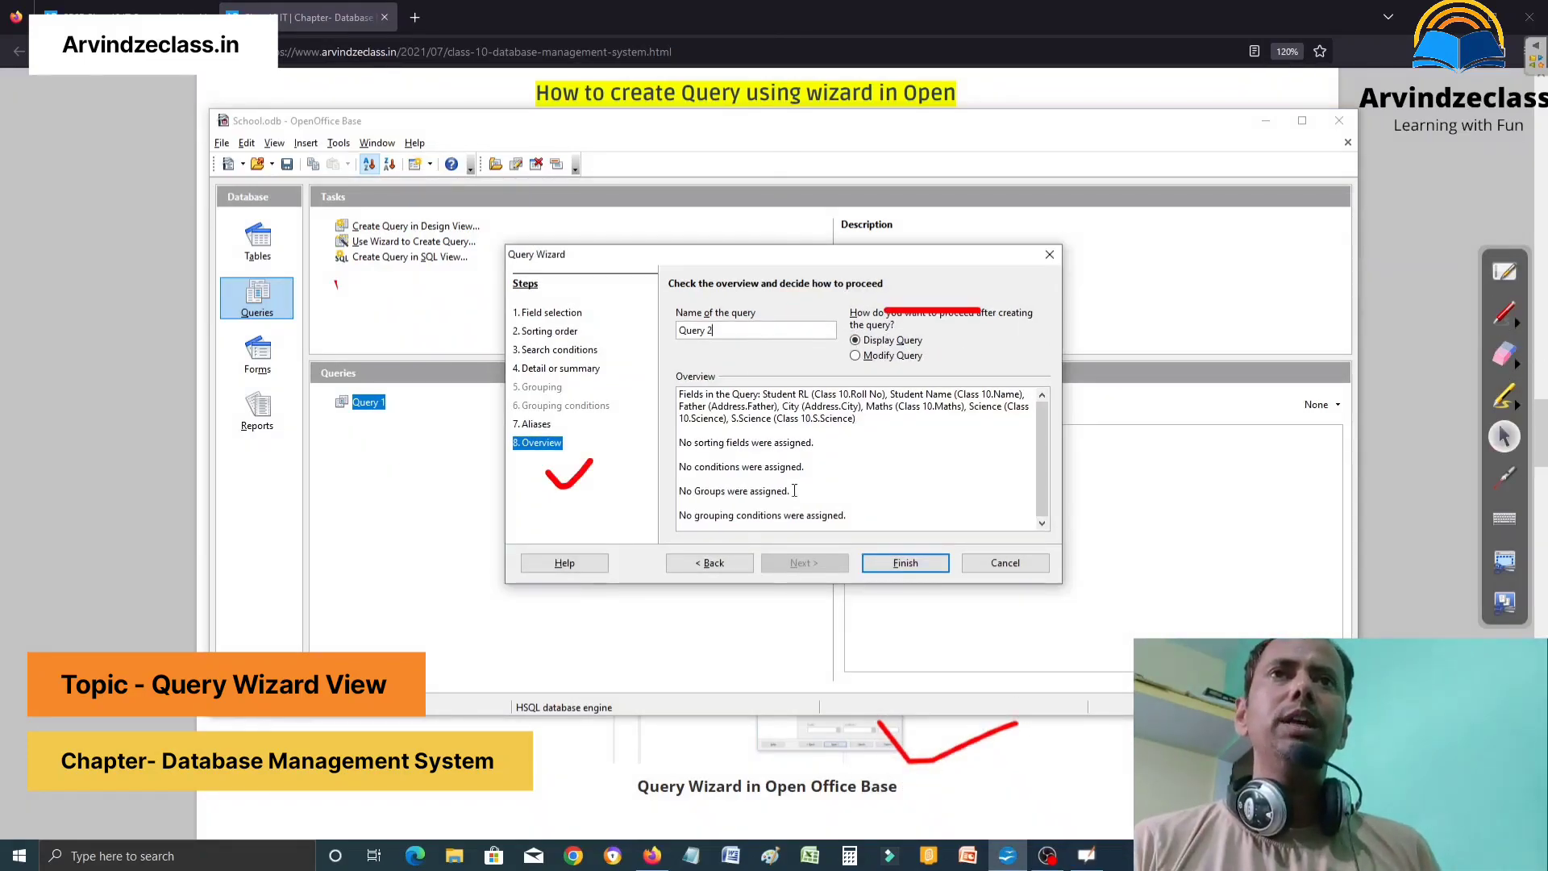
Finish the Query Wizard with Display Query selected to show the records of Query 2.
click(905, 563)
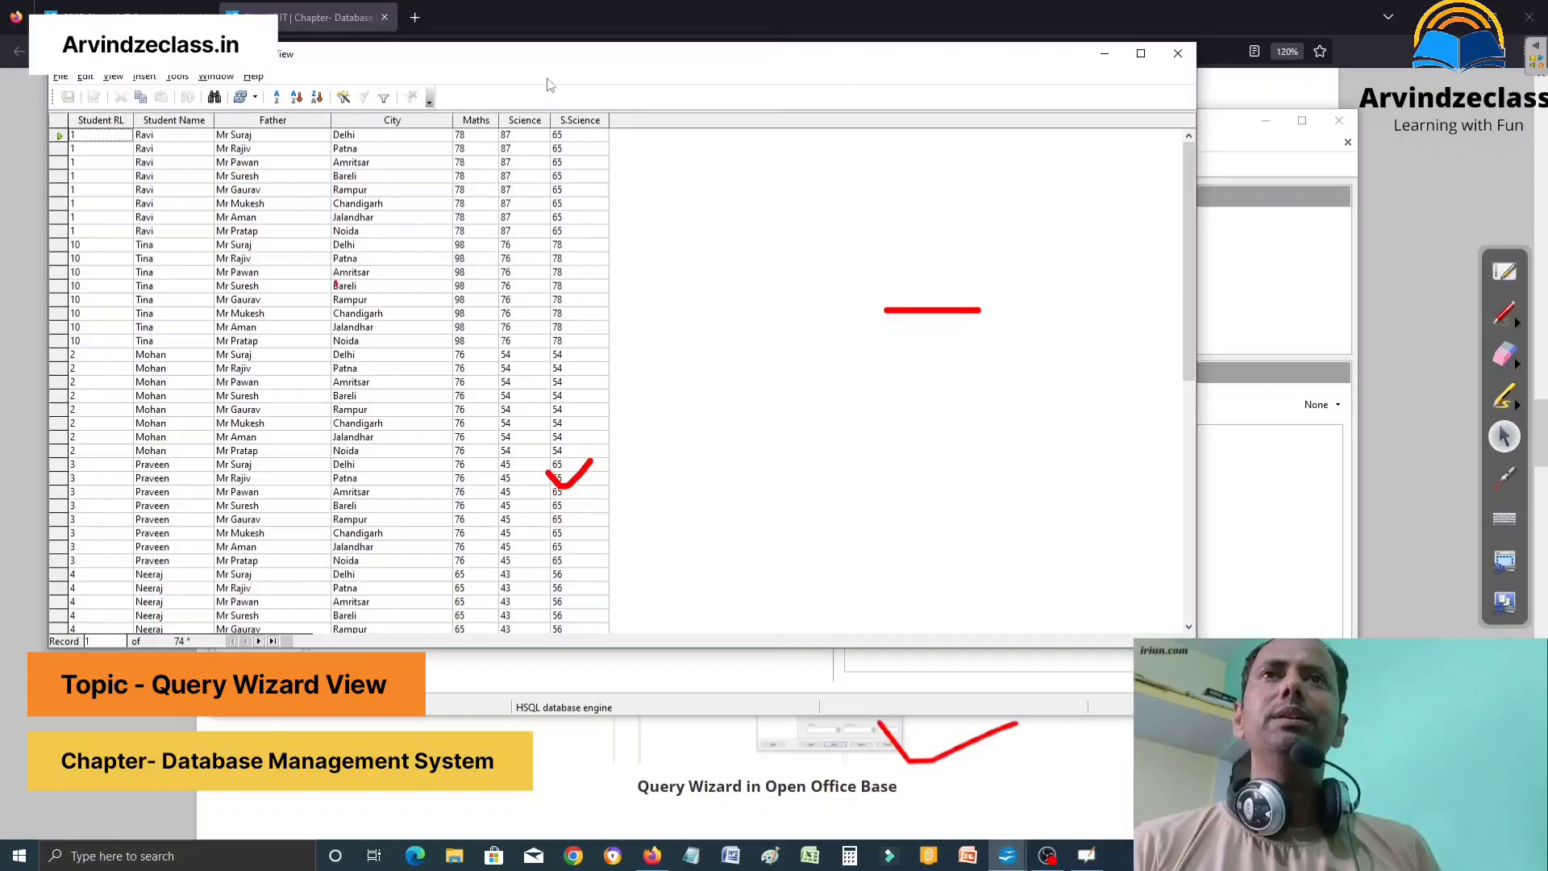
Move the Query 2 results window clear of the overlay banner and erase the red pen marks lying over it.
mouse_move(500, 66)
mouse_down()
mouse_move(533, 98)
mouse_move(711, 154)
mouse_up()
click(1504, 355)
mouse_move(1062, 325)
mouse_down()
mouse_move(802, 322)
mouse_move(553, 477)
mouse_up()
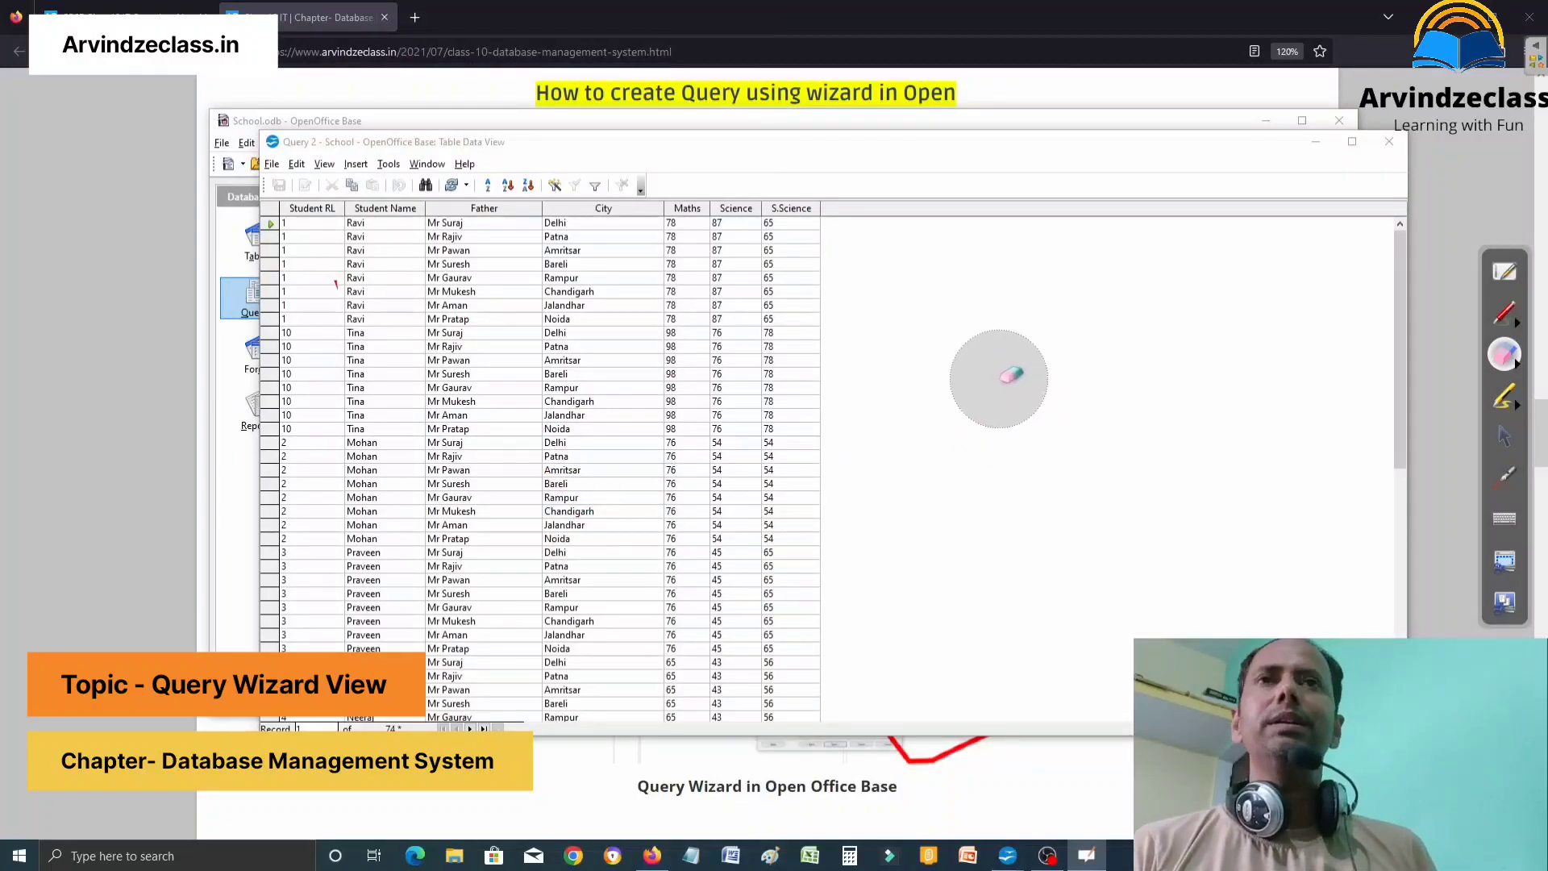
click(1505, 442)
Set the font size of the Query 2 results table to 20 through its table format.
right_click(274, 210)
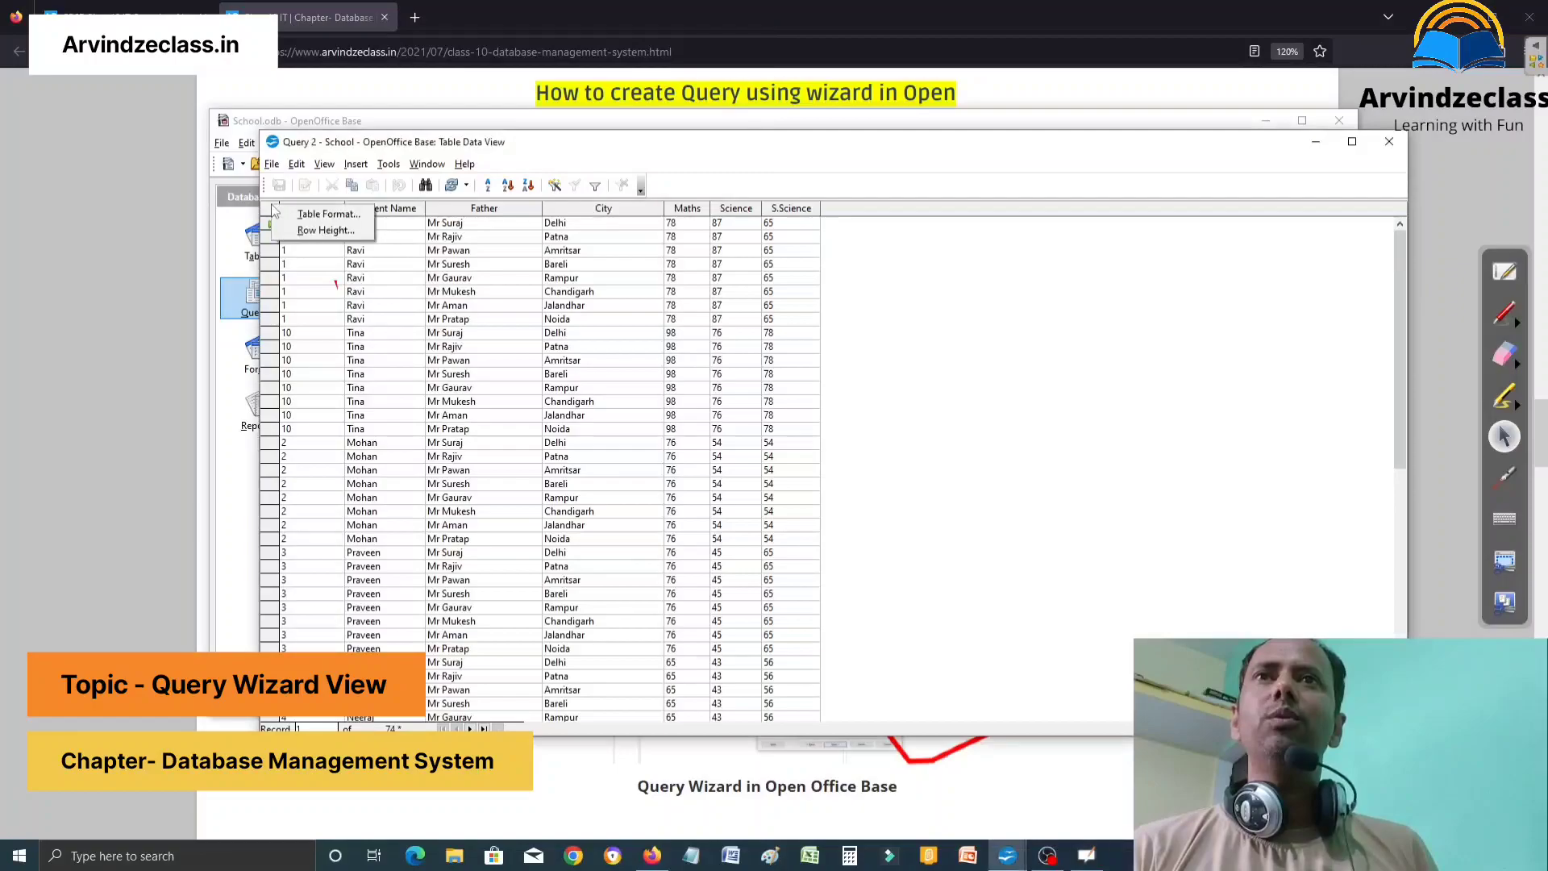
key(Escape)
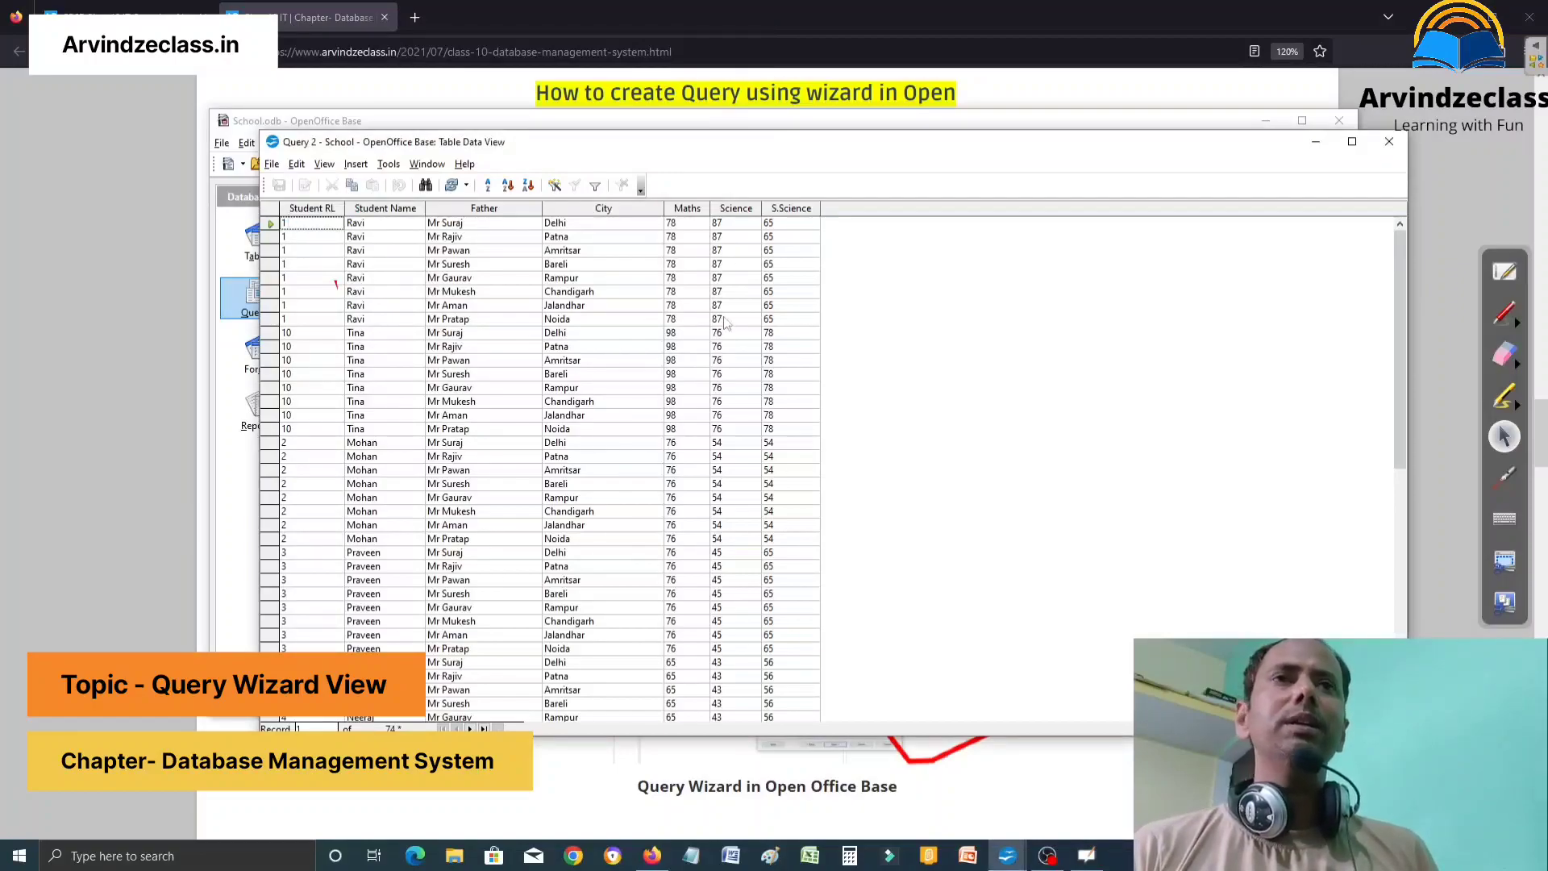
click(1257, 415)
click(1257, 414)
click(1257, 414)
click(1257, 415)
click(1258, 414)
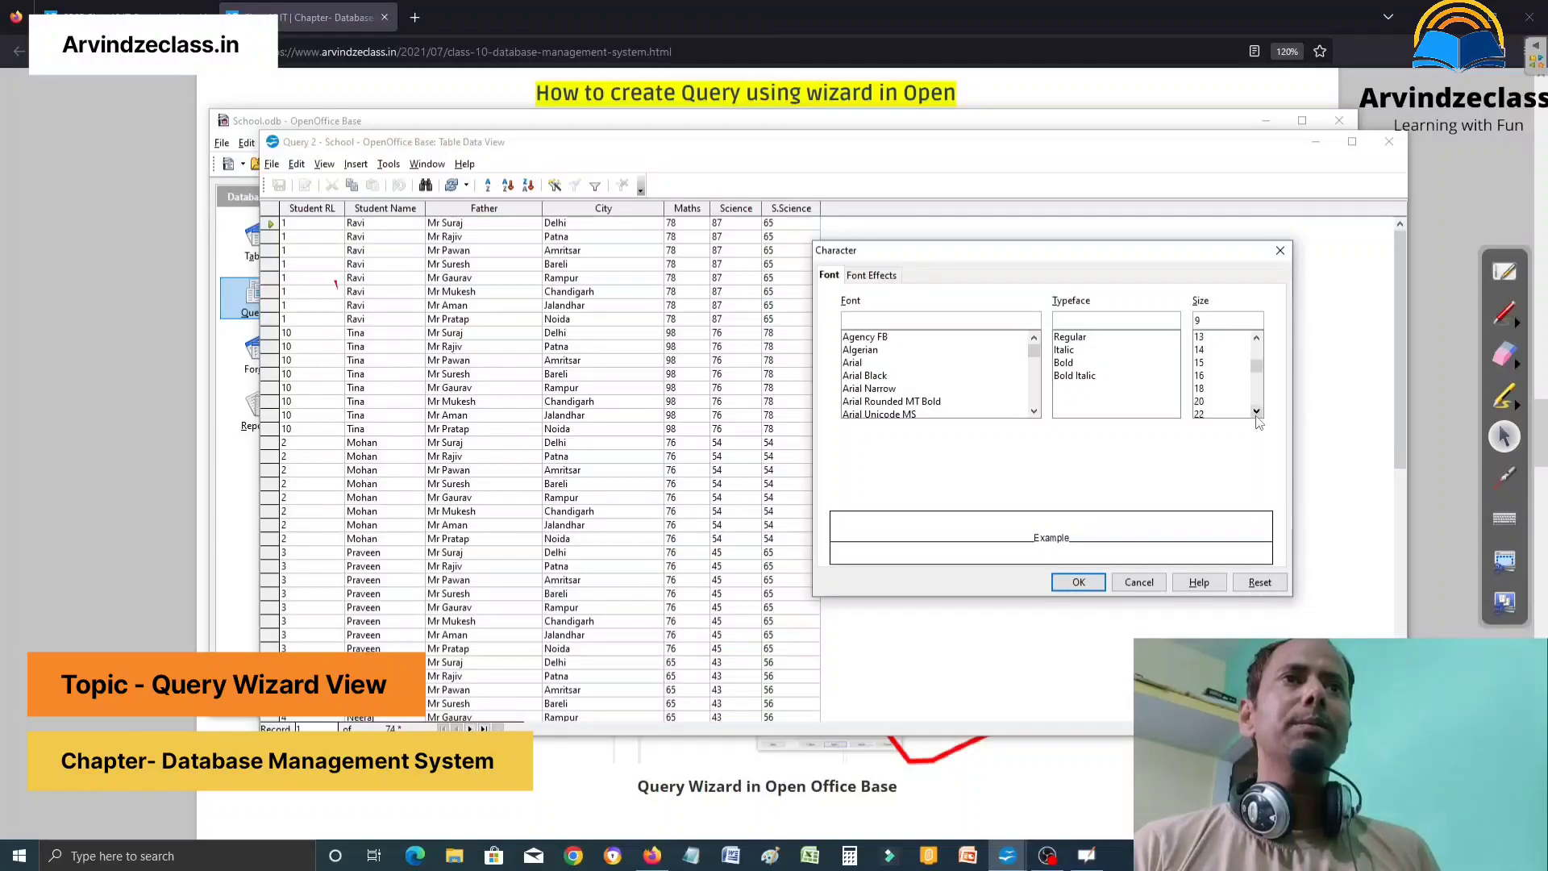
click(1200, 402)
click(1079, 582)
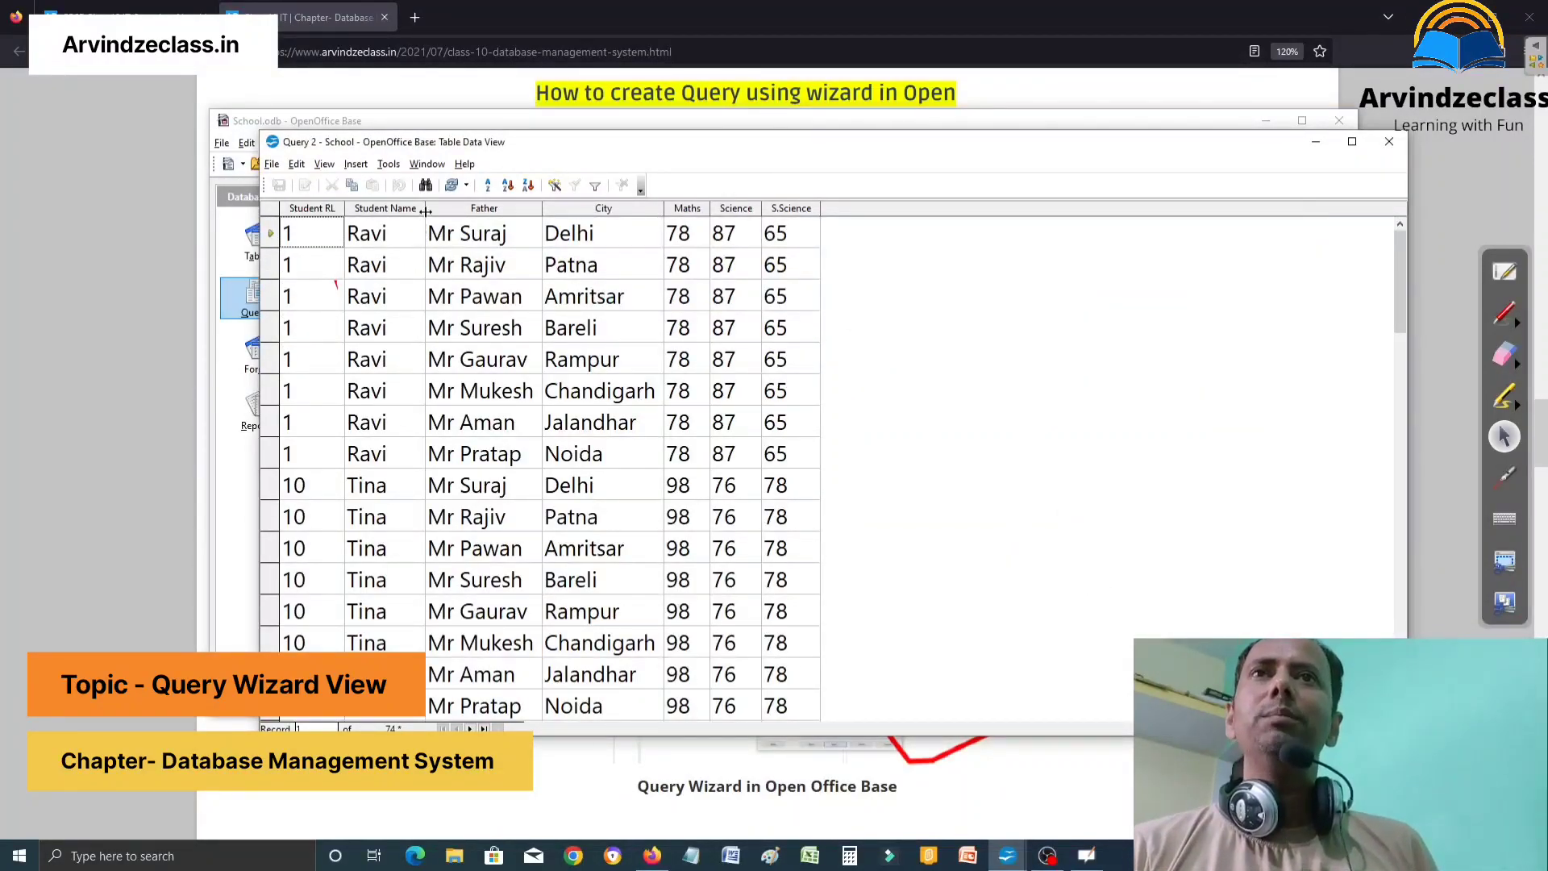
Widen the Student Name, Father and City columns of the Query 2 results.
drag(426, 209, 467, 212)
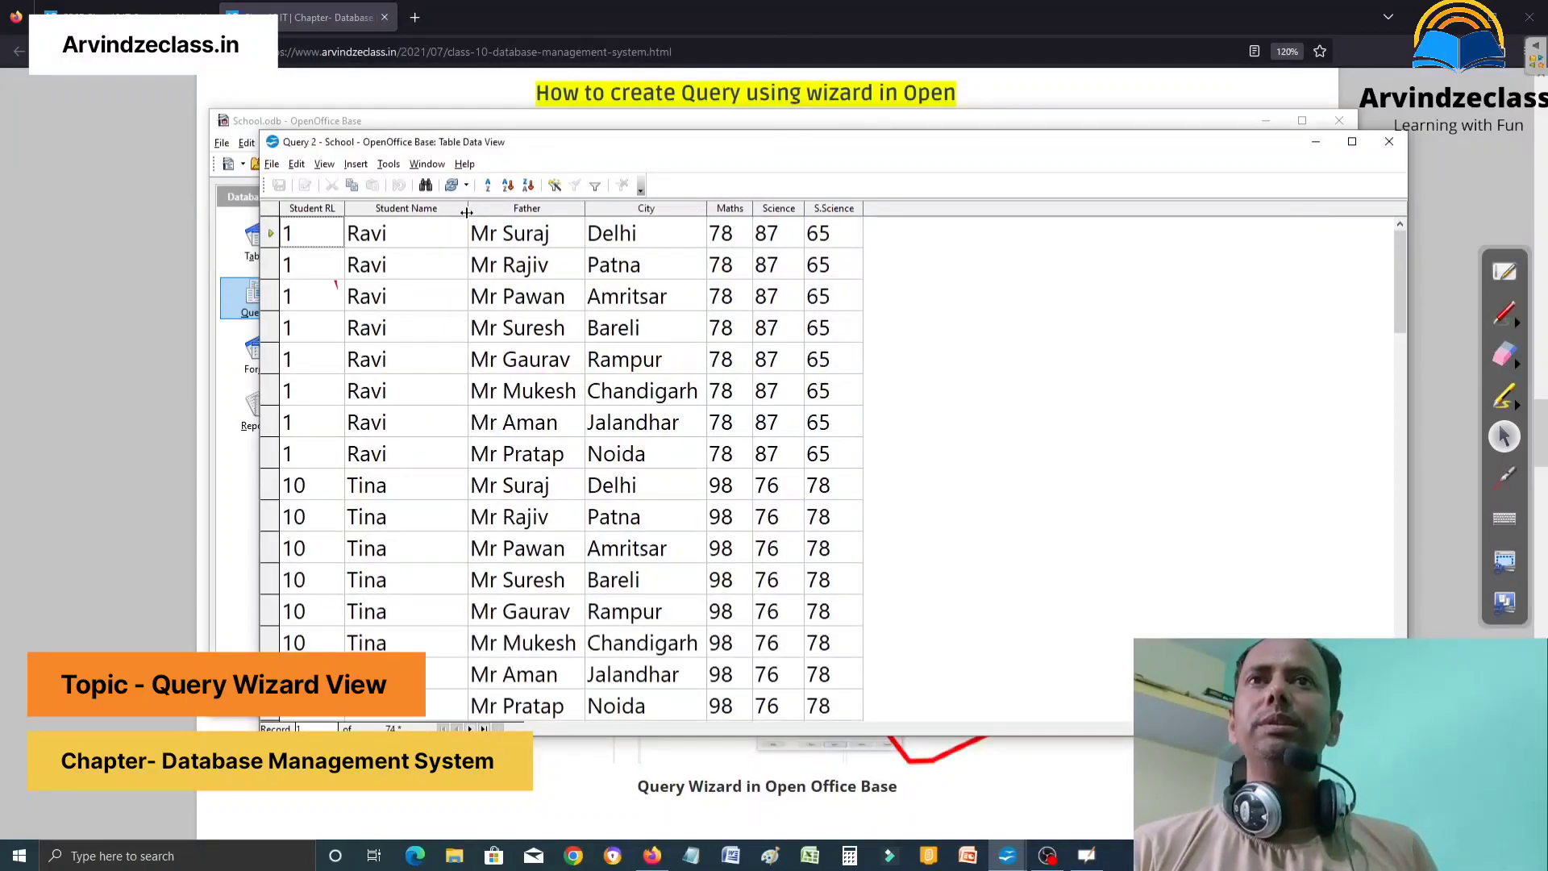
drag(585, 209, 613, 210)
drag(735, 210, 823, 210)
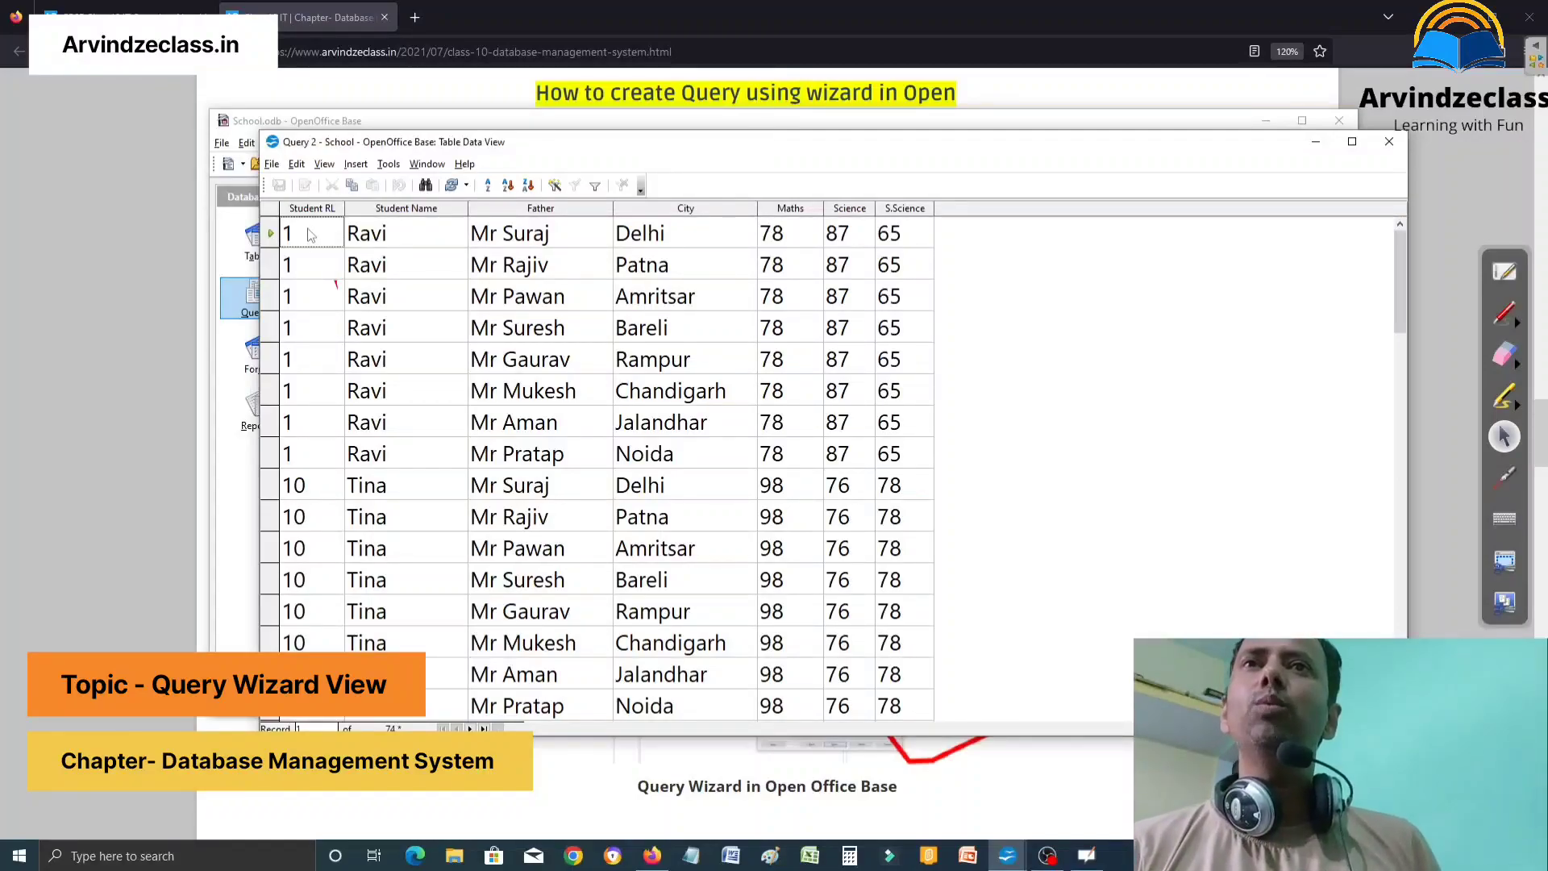
Mark the Student RL, Student Name, Father, City, Maths and Science columns with vertical red pen lines.
click(1495, 321)
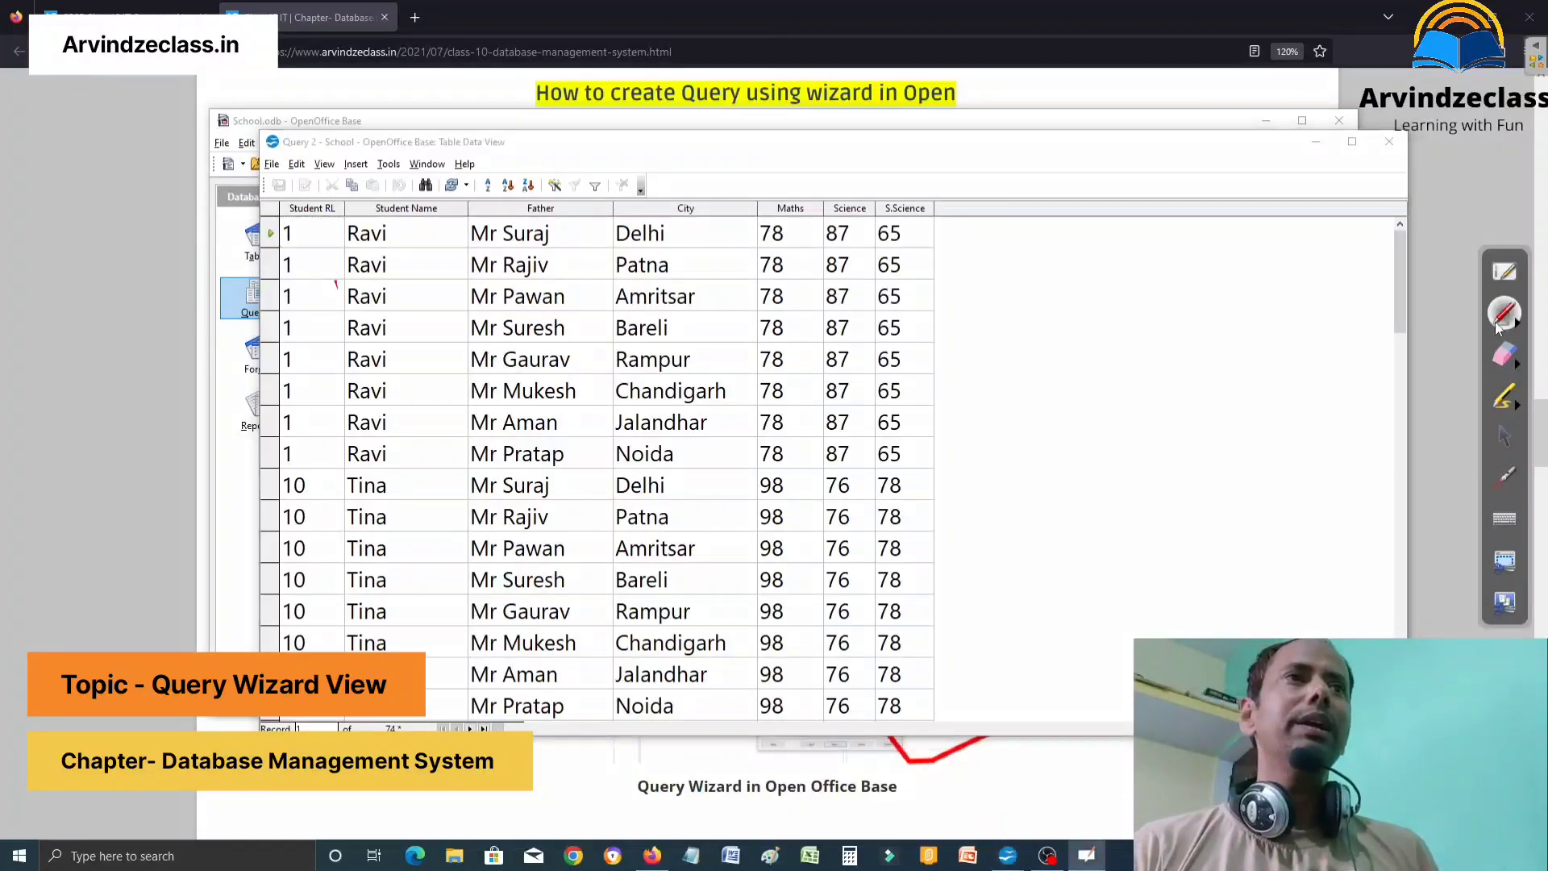
drag(318, 236, 326, 415)
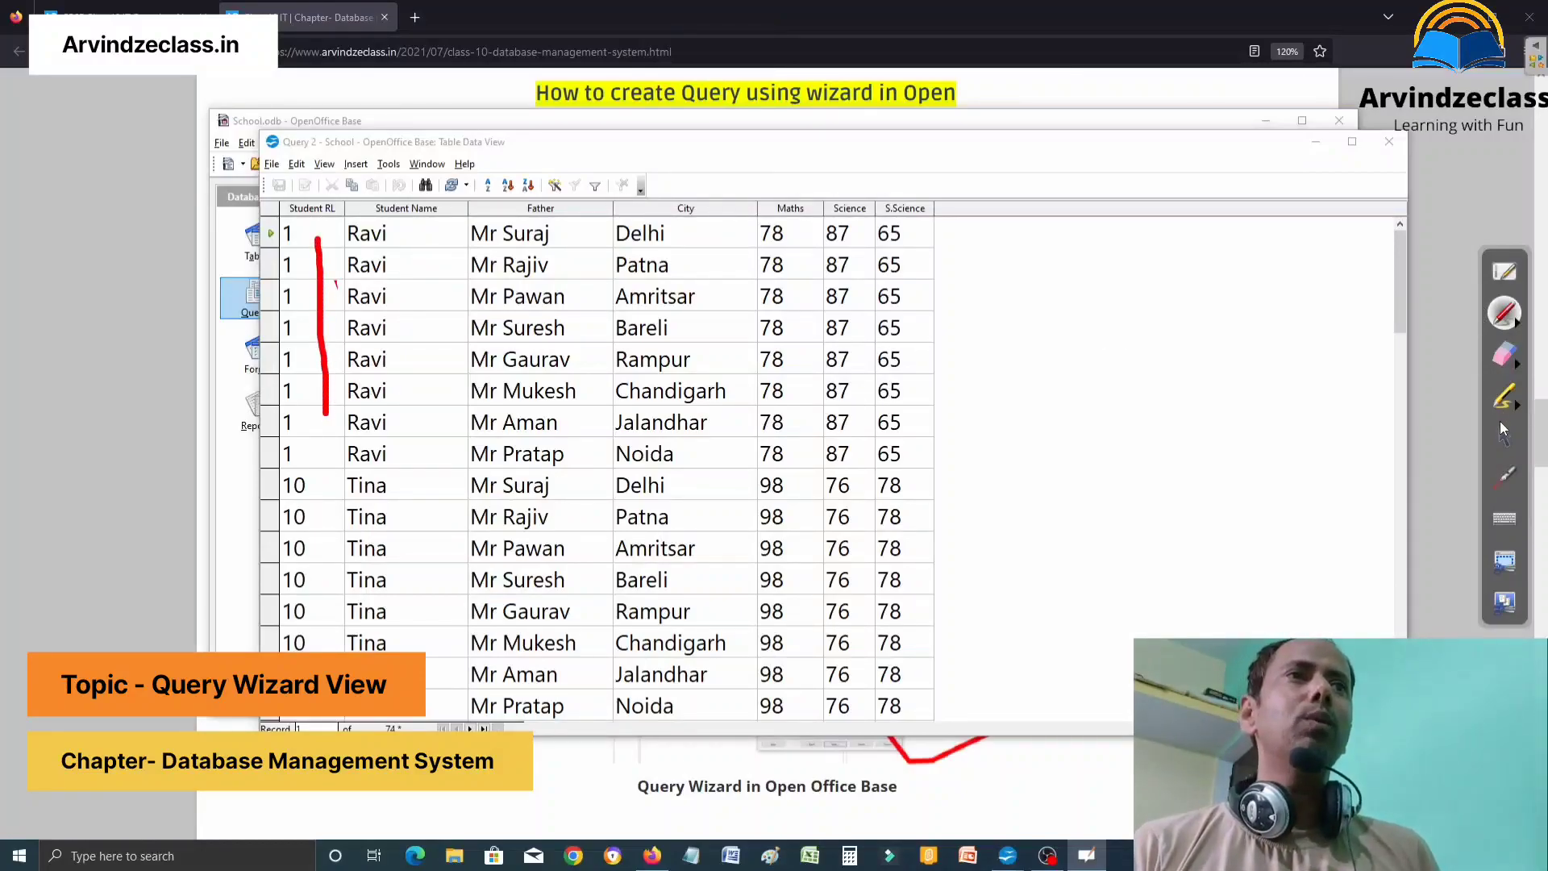
click(1502, 431)
click(1505, 314)
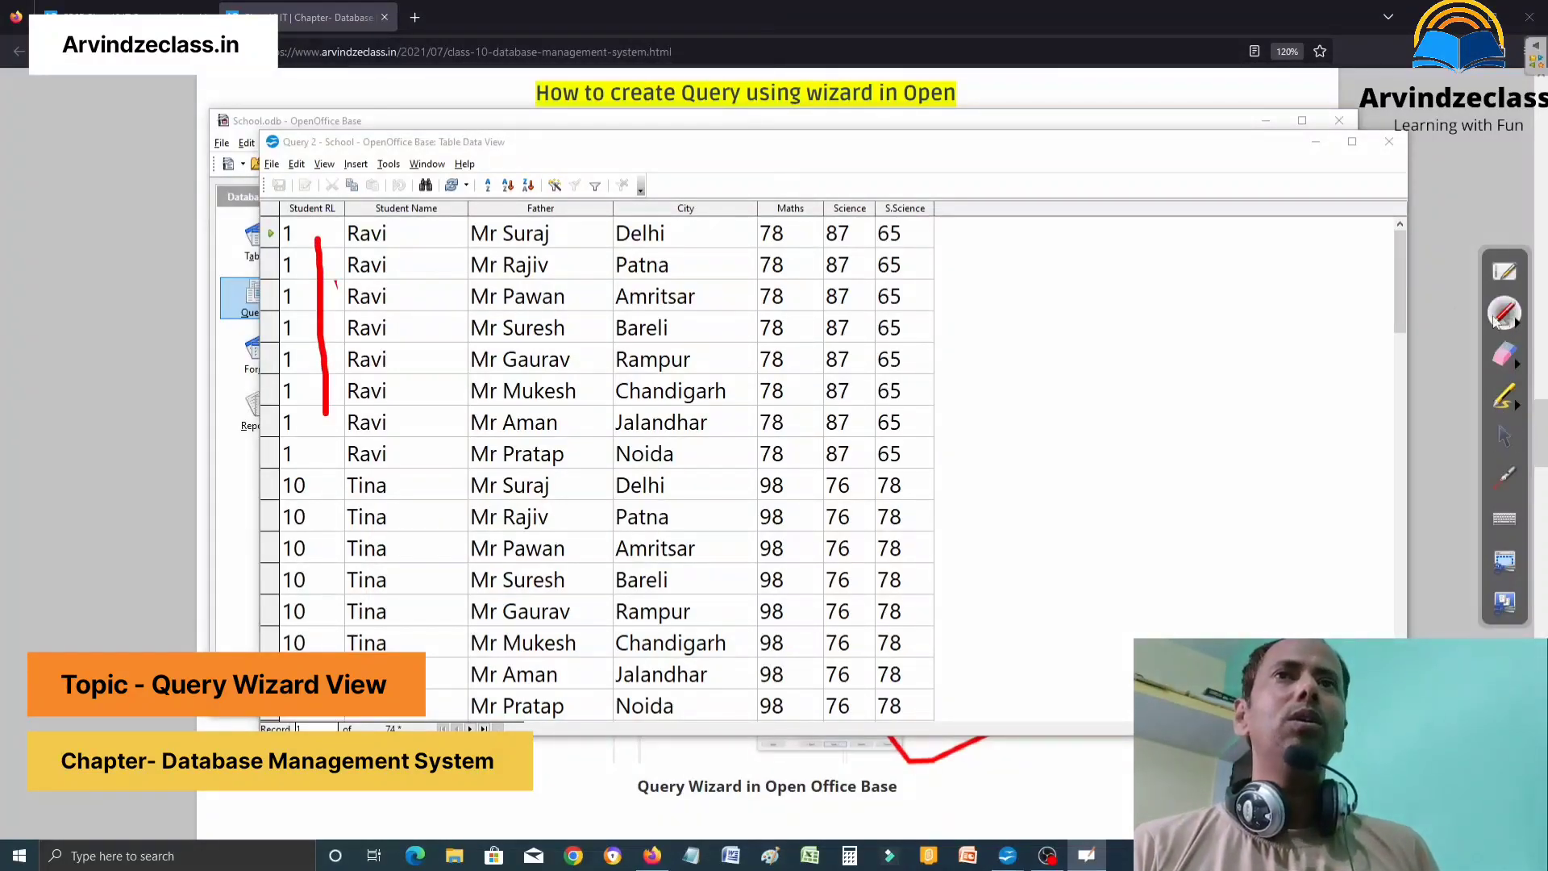
drag(406, 235, 414, 390)
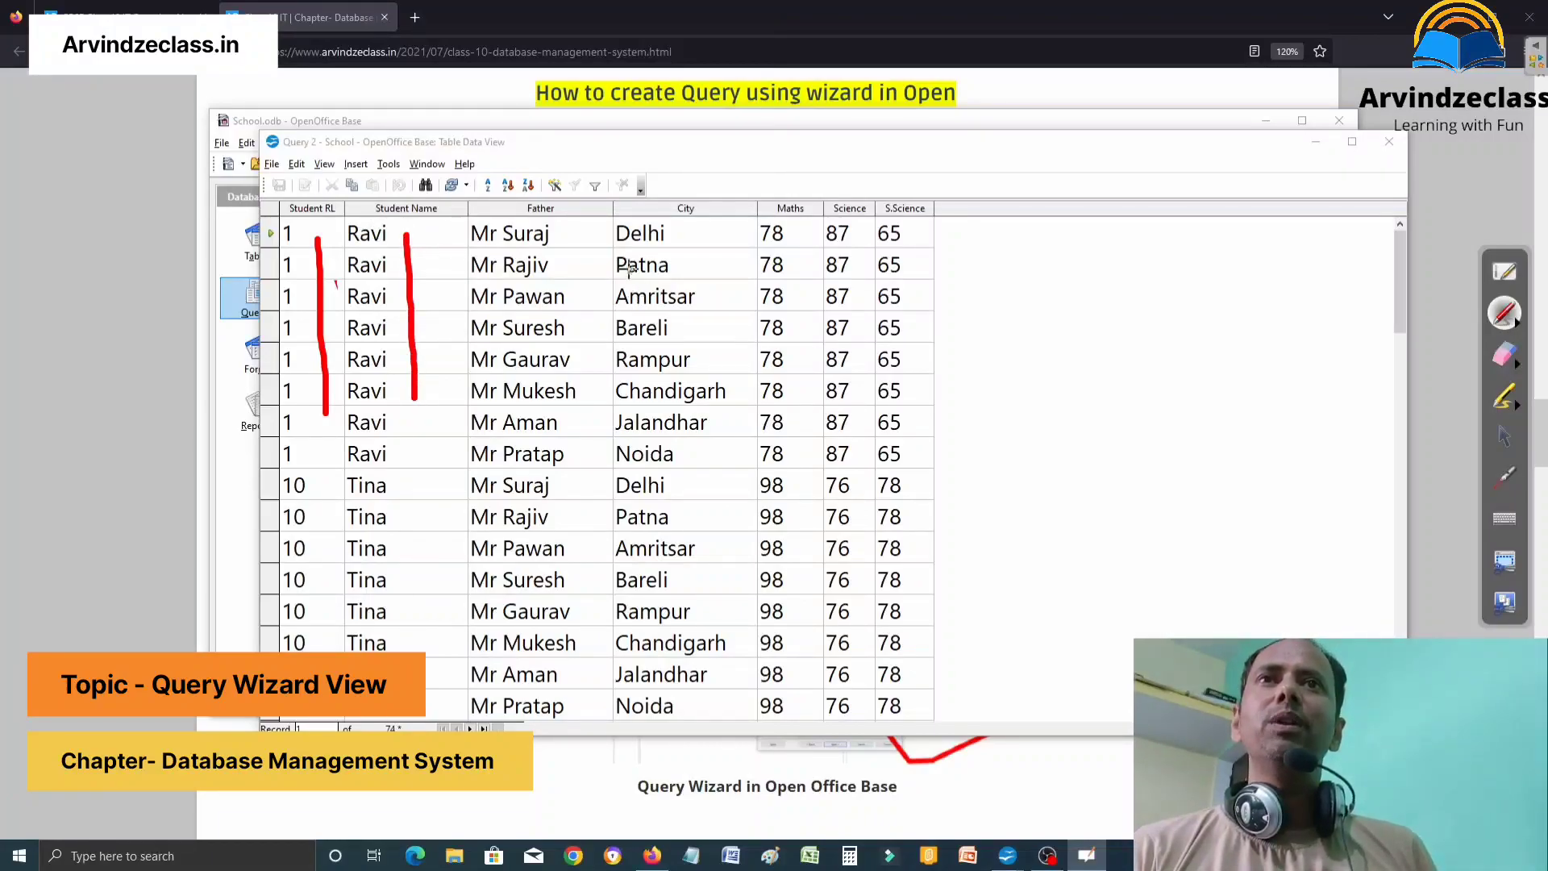
drag(594, 234, 602, 395)
drag(711, 240, 722, 358)
drag(806, 238, 805, 367)
drag(866, 246, 864, 350)
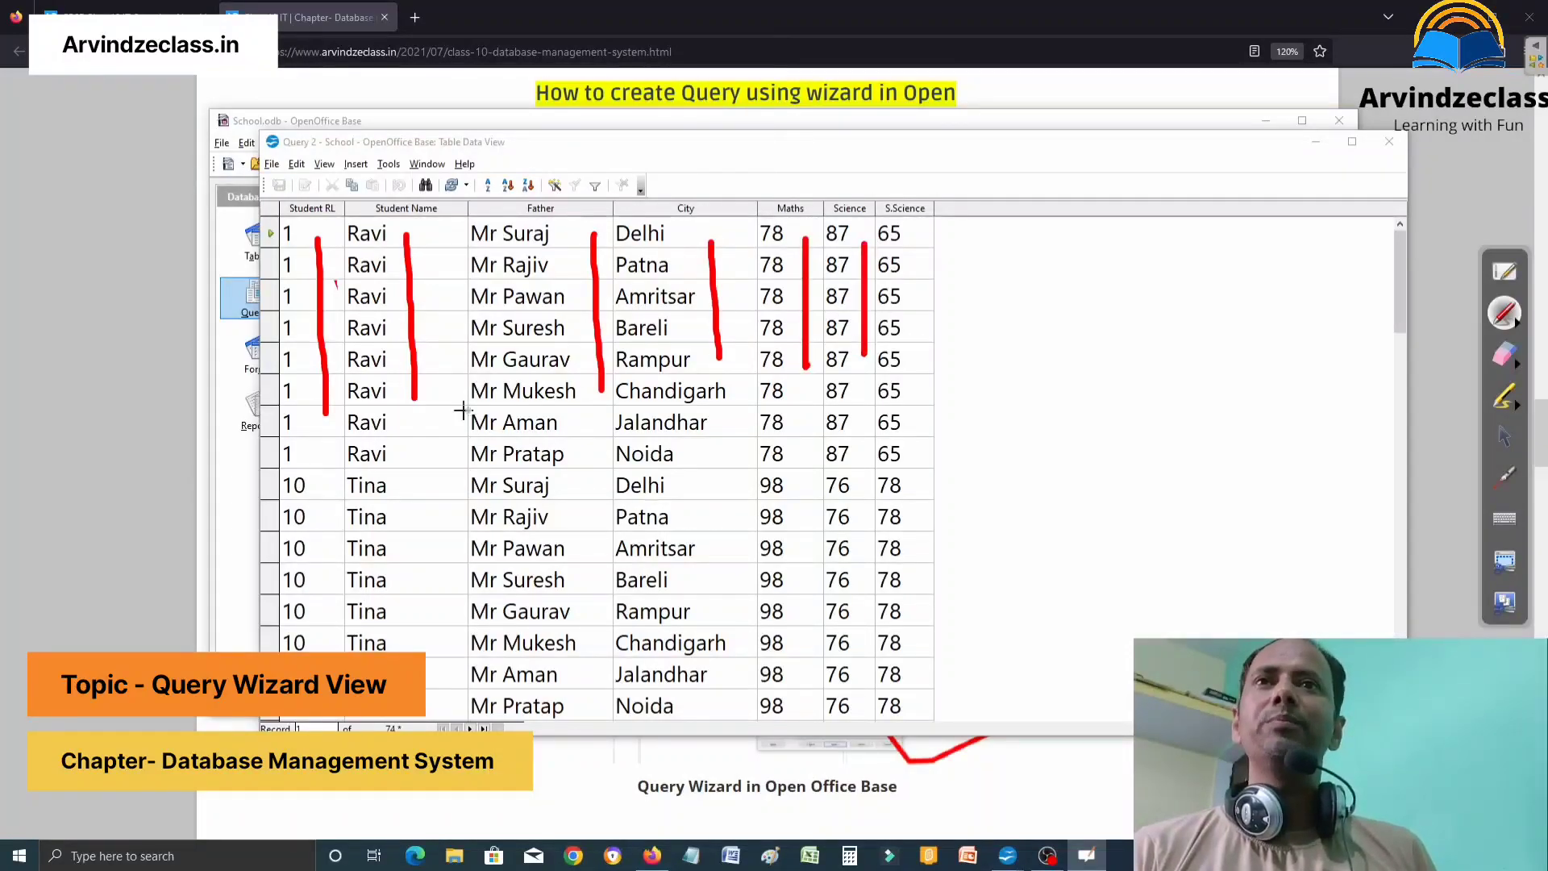
Erase the red pen lines from the result columns and return to the normal pointer.
scroll(438, 409, down, 2)
scroll(435, 408, up, 2)
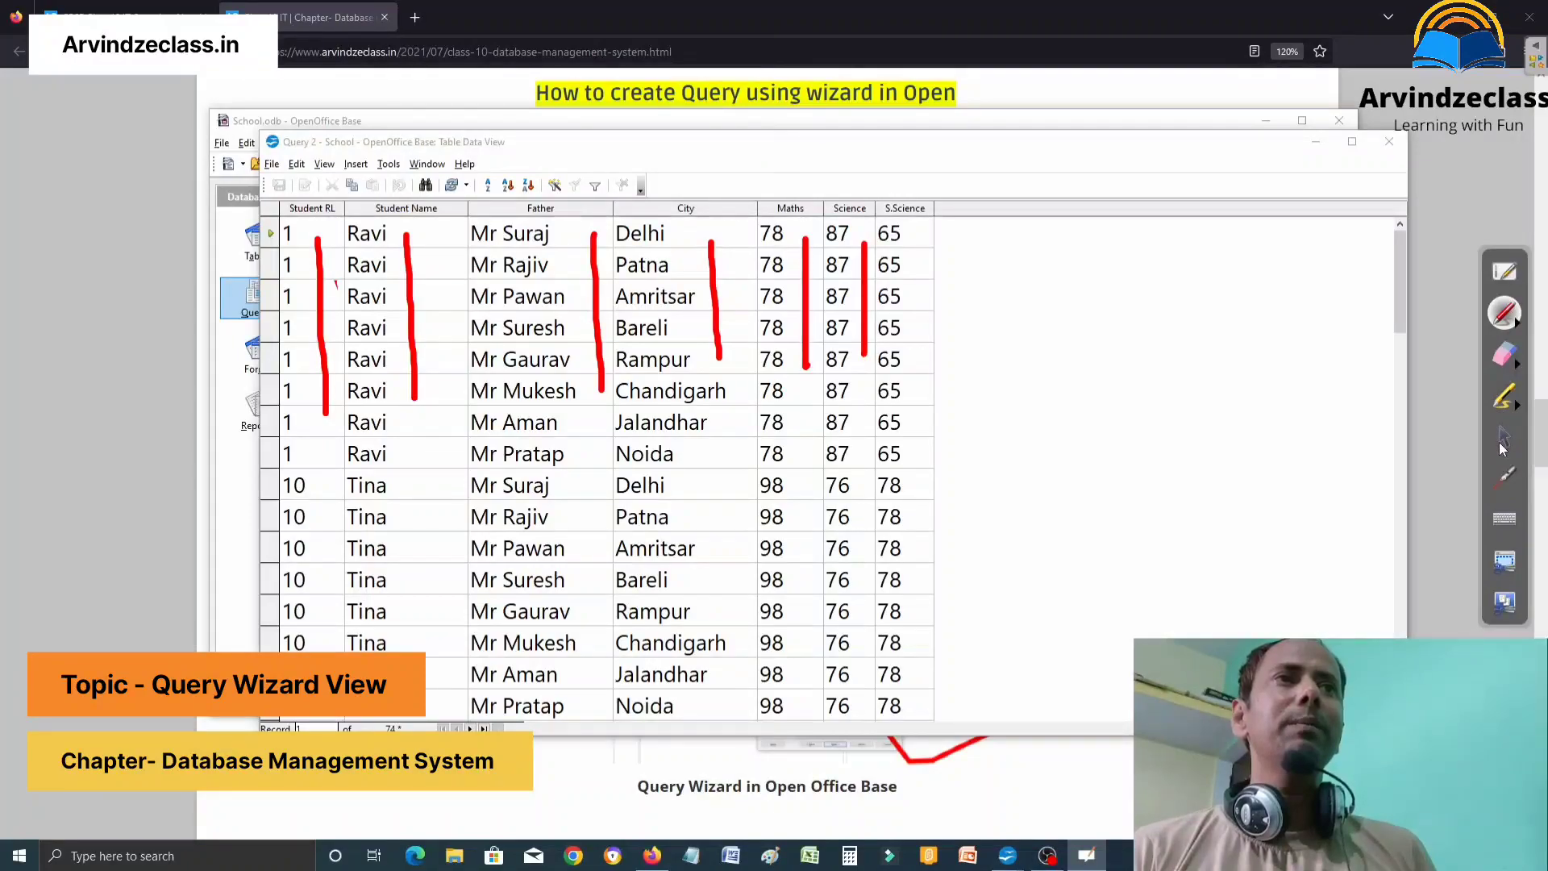
click(1504, 355)
mouse_move(884, 355)
mouse_down()
mouse_move(414, 374)
mouse_move(310, 298)
mouse_move(700, 269)
mouse_move(579, 337)
mouse_move(436, 330)
mouse_move(678, 390)
mouse_up()
mouse_move(476, 482)
mouse_down()
mouse_move(389, 510)
mouse_move(475, 367)
mouse_move(1431, 482)
mouse_up()
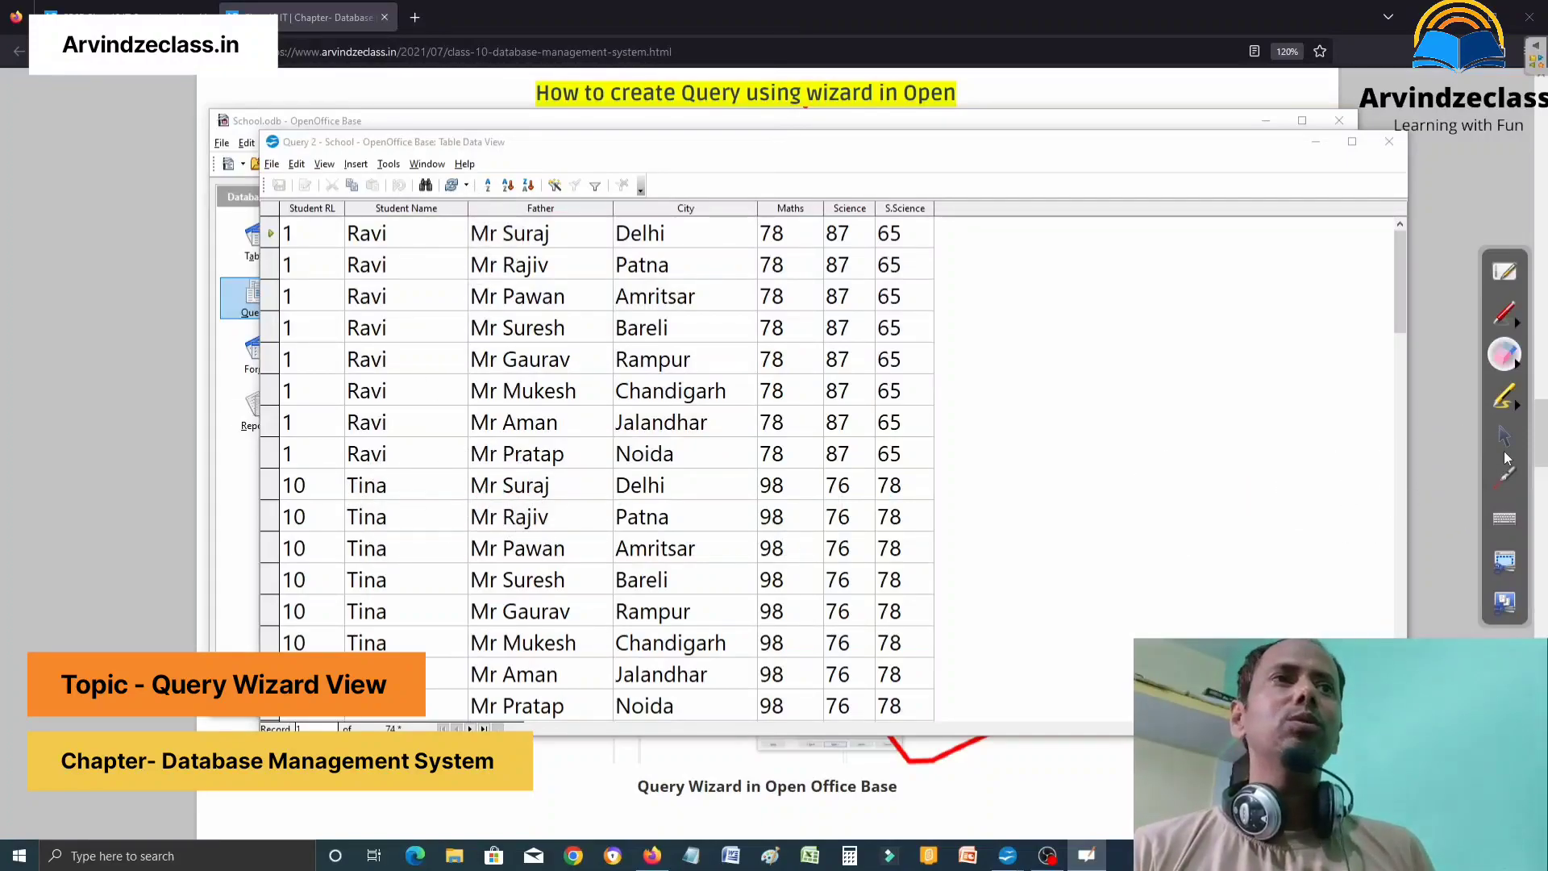
click(1505, 440)
Look through the records of Query 2 for each student and close the results window.
scroll(548, 454, down, 3)
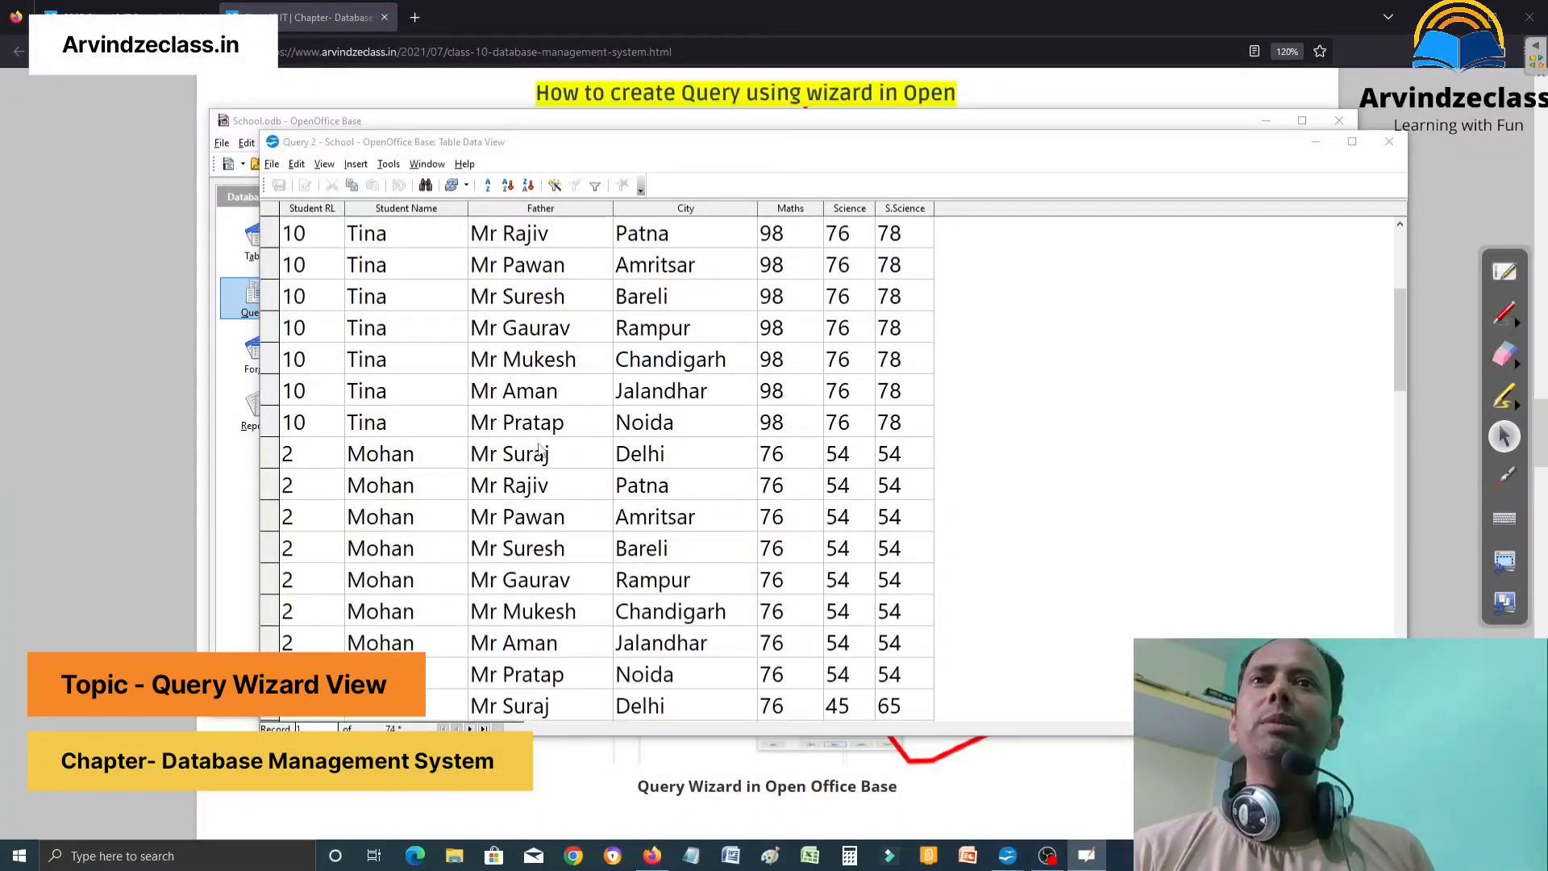
scroll(540, 452, up, 2)
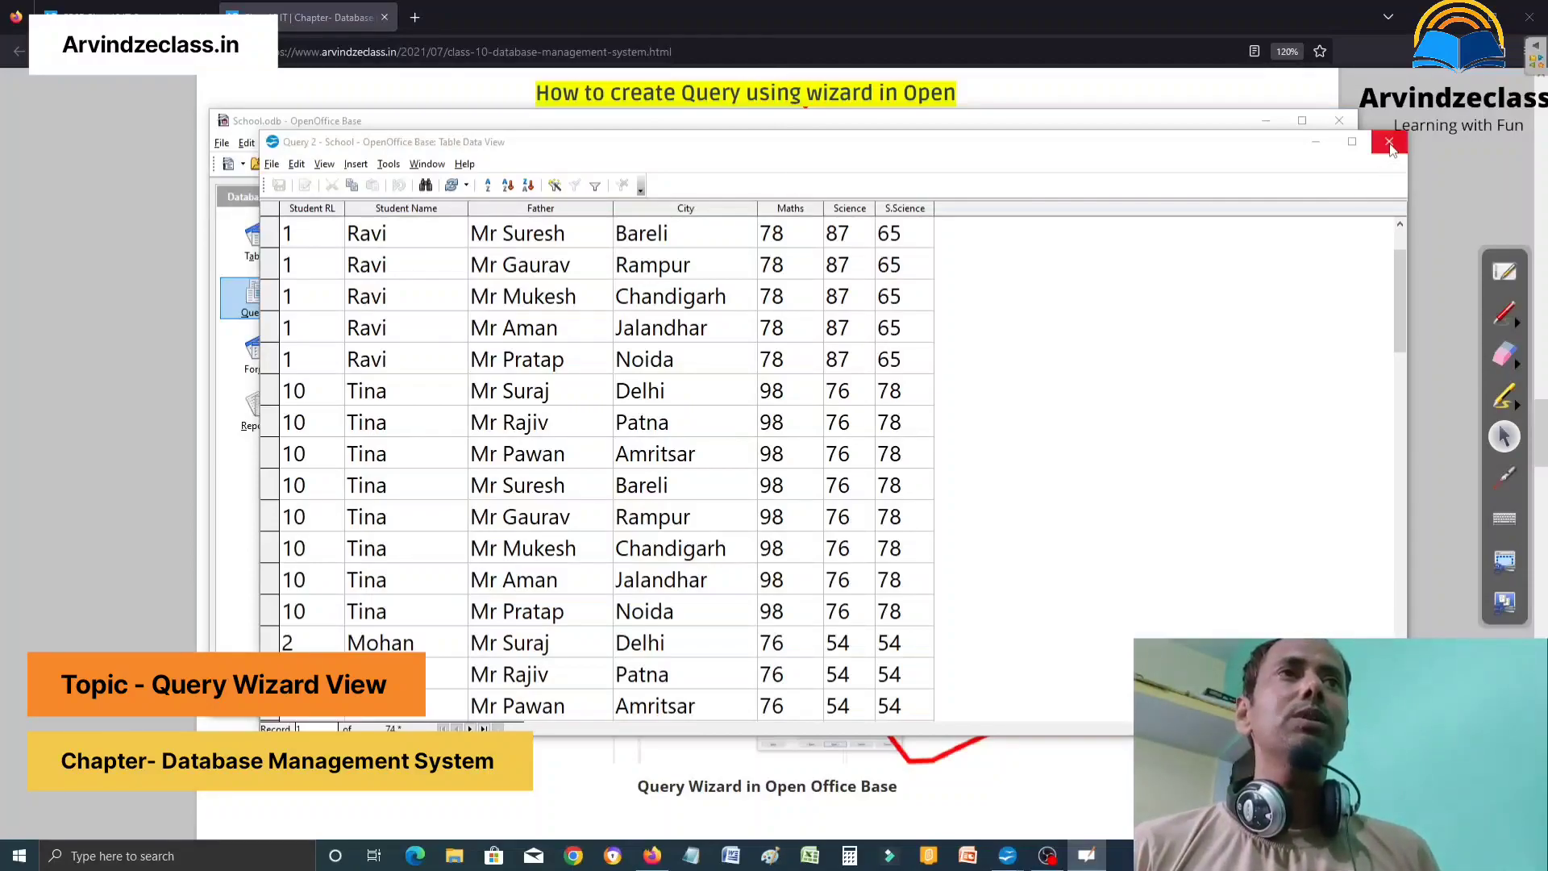
scroll(379, 436, down, 4)
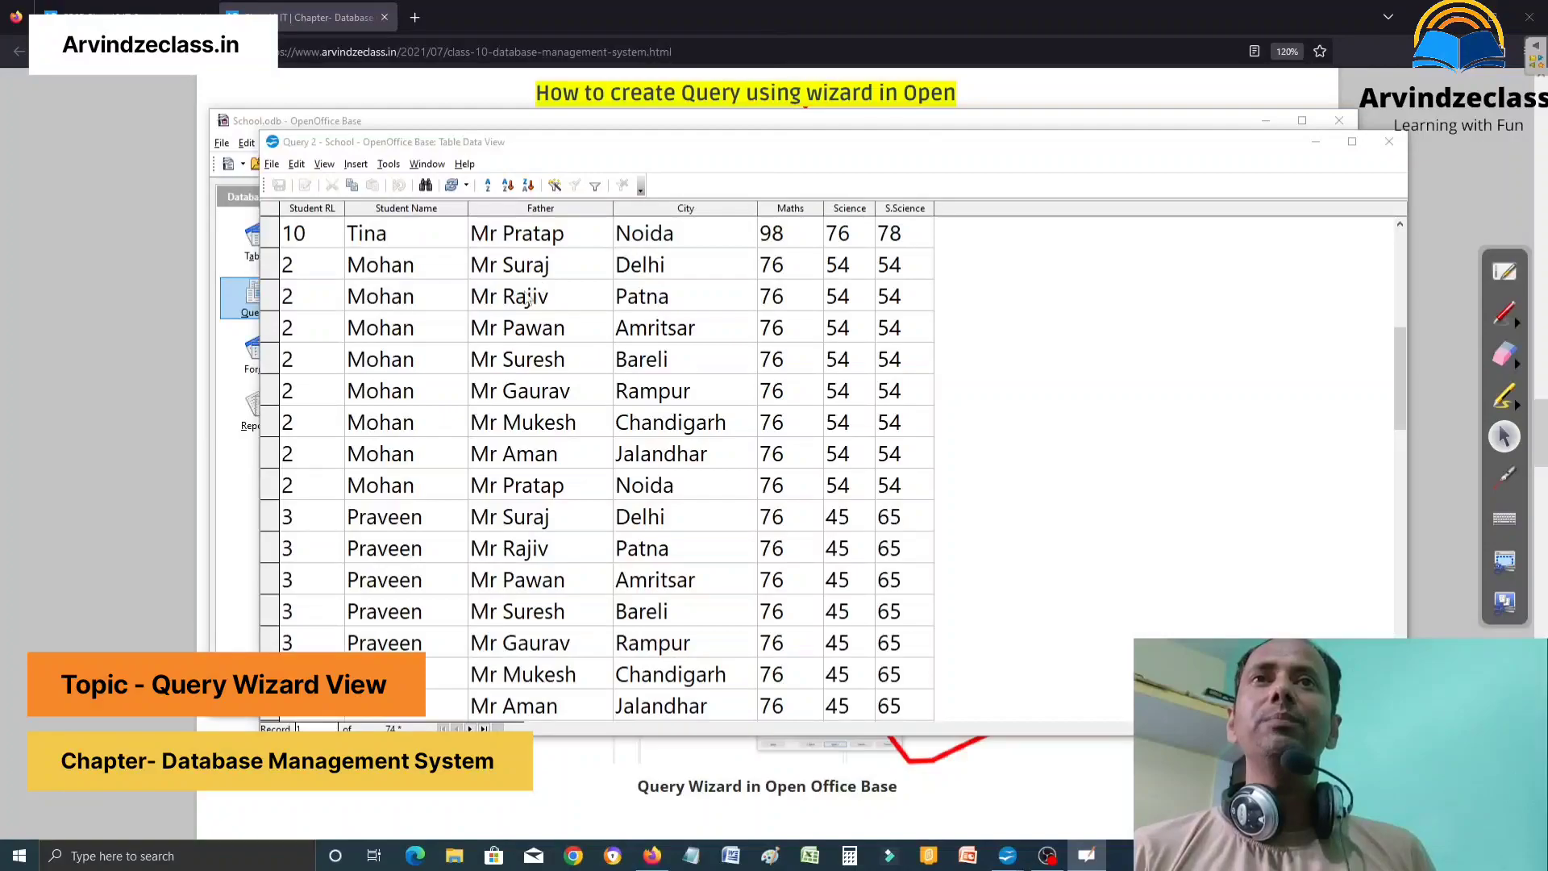
scroll(424, 383, down, 3)
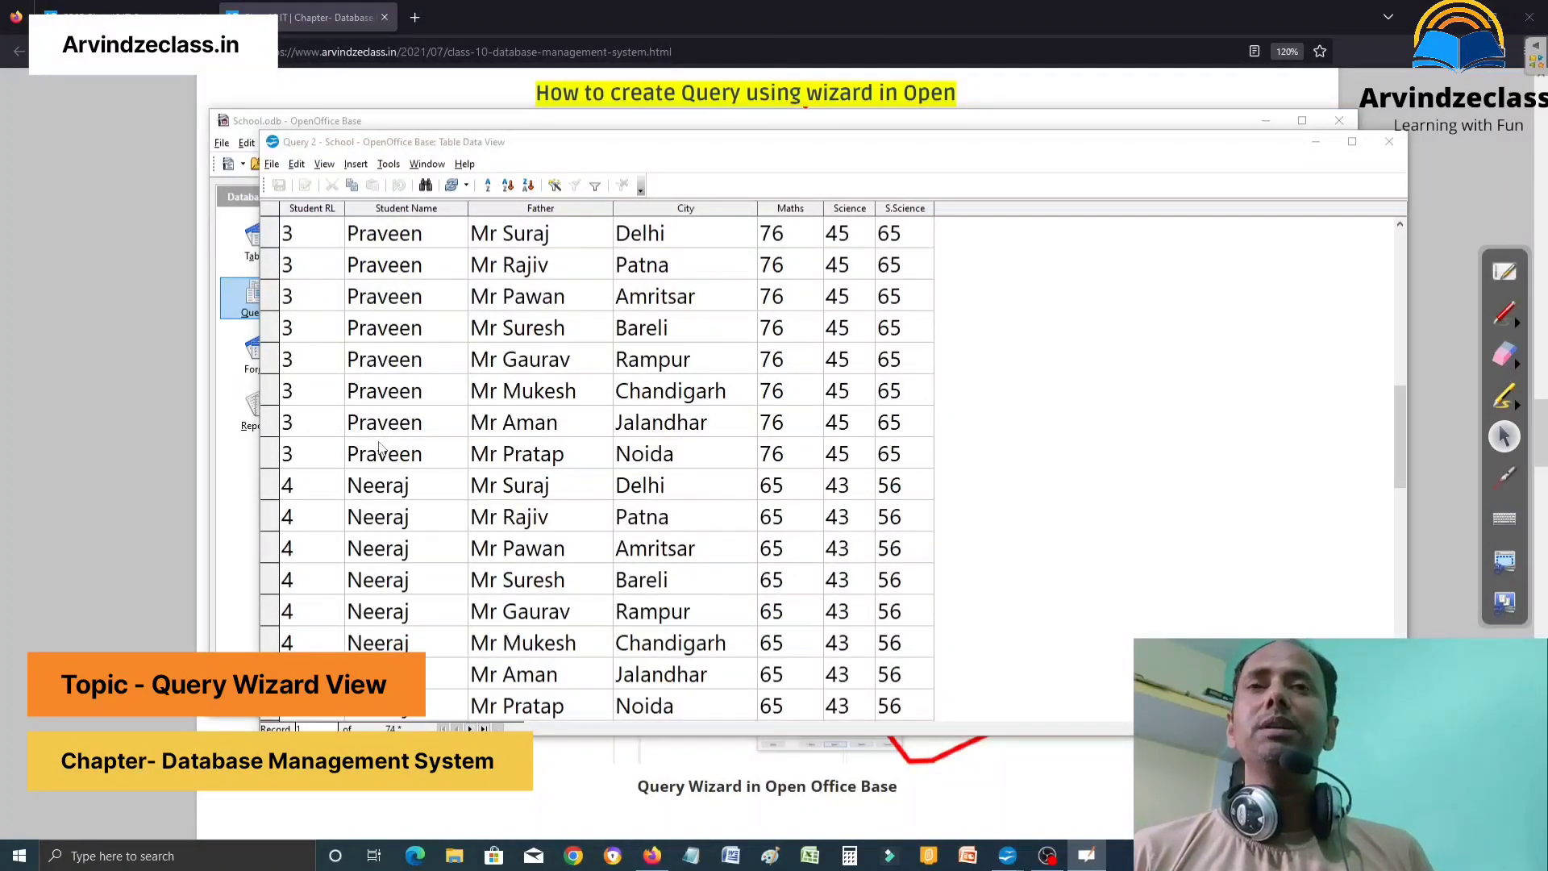
scroll(386, 446, up, 8)
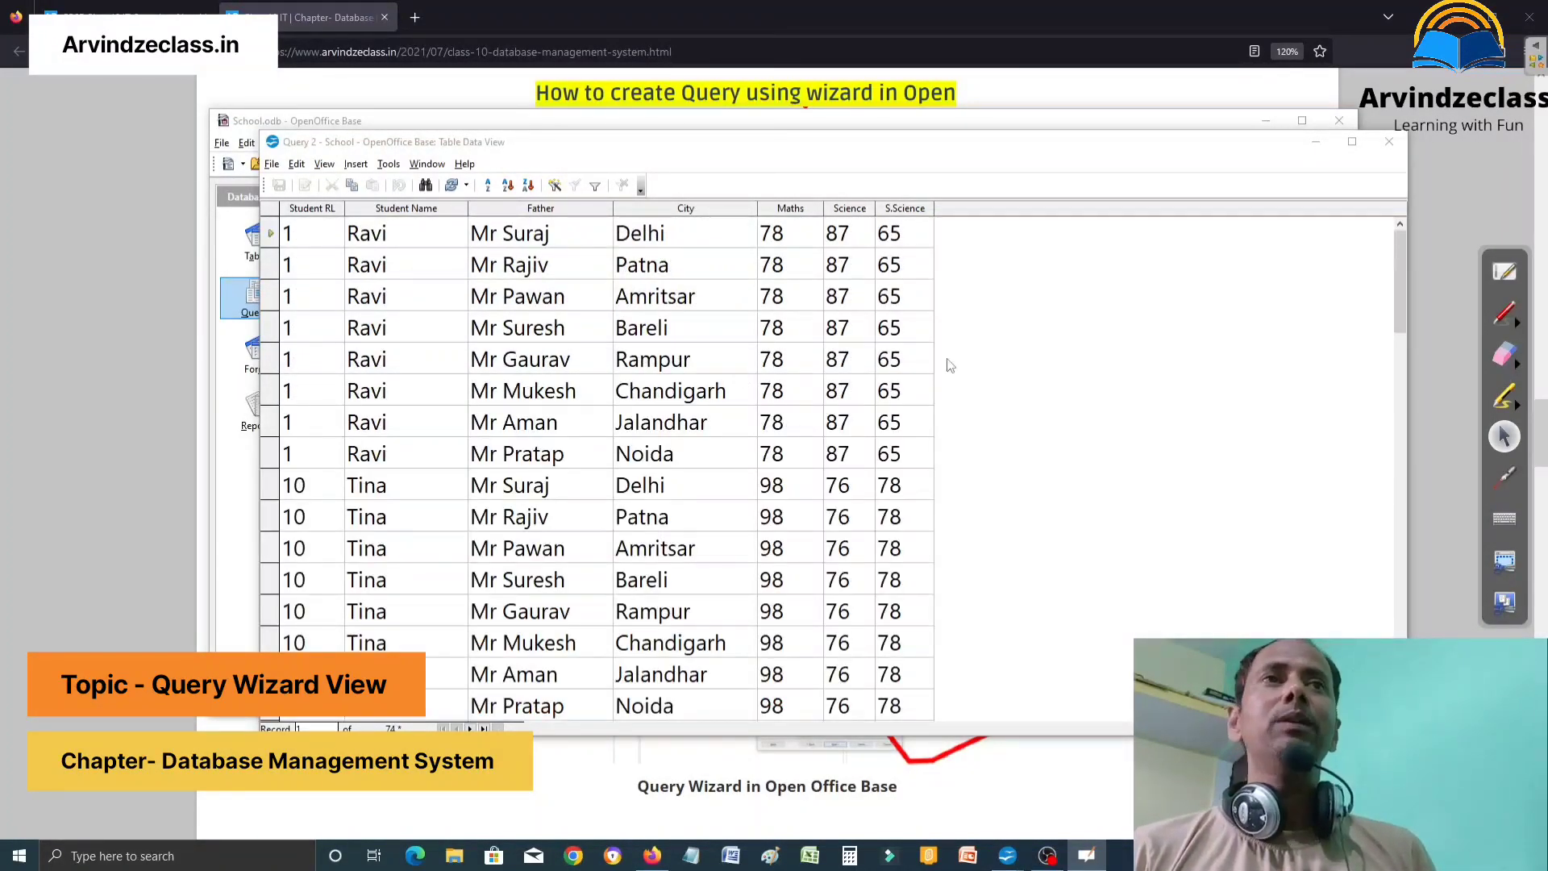
click(1400, 145)
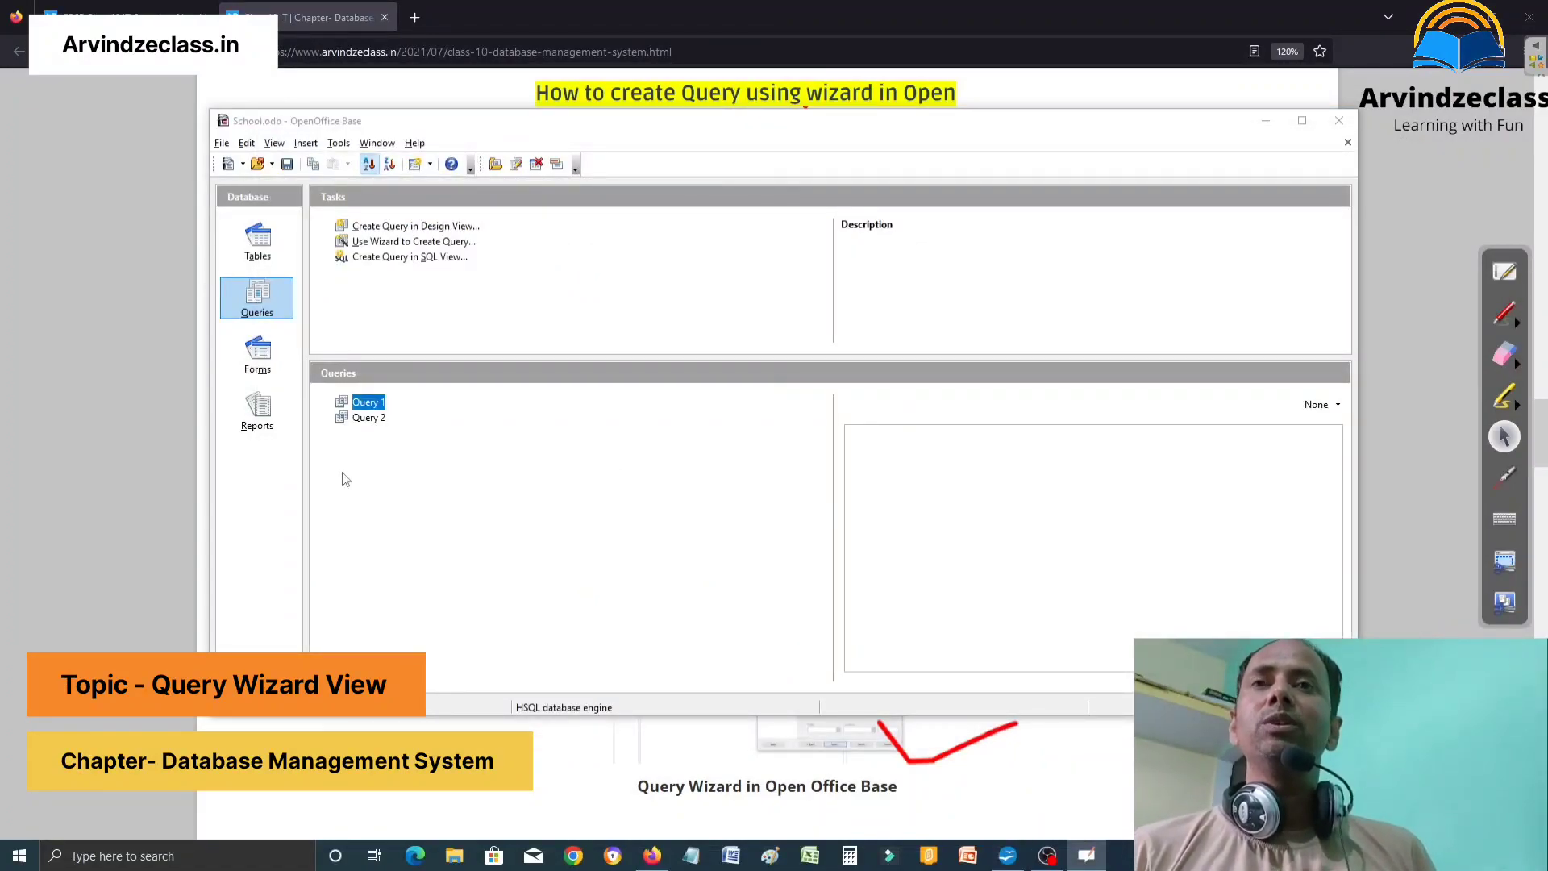
Open Query 2 for editing in the query design and move the design window over the main database window.
click(367, 419)
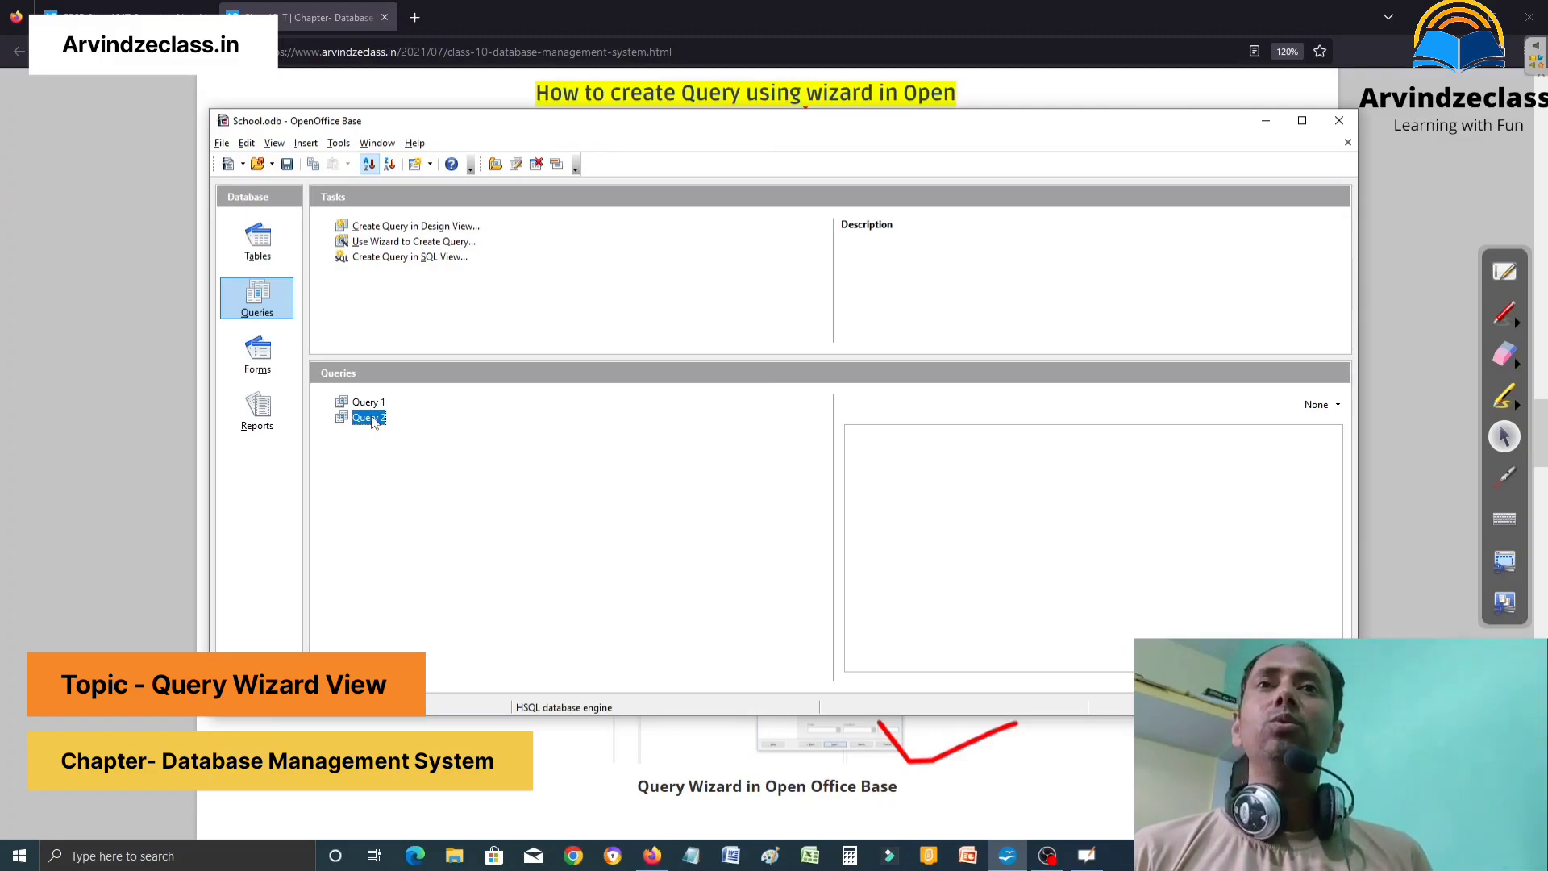
click(377, 403)
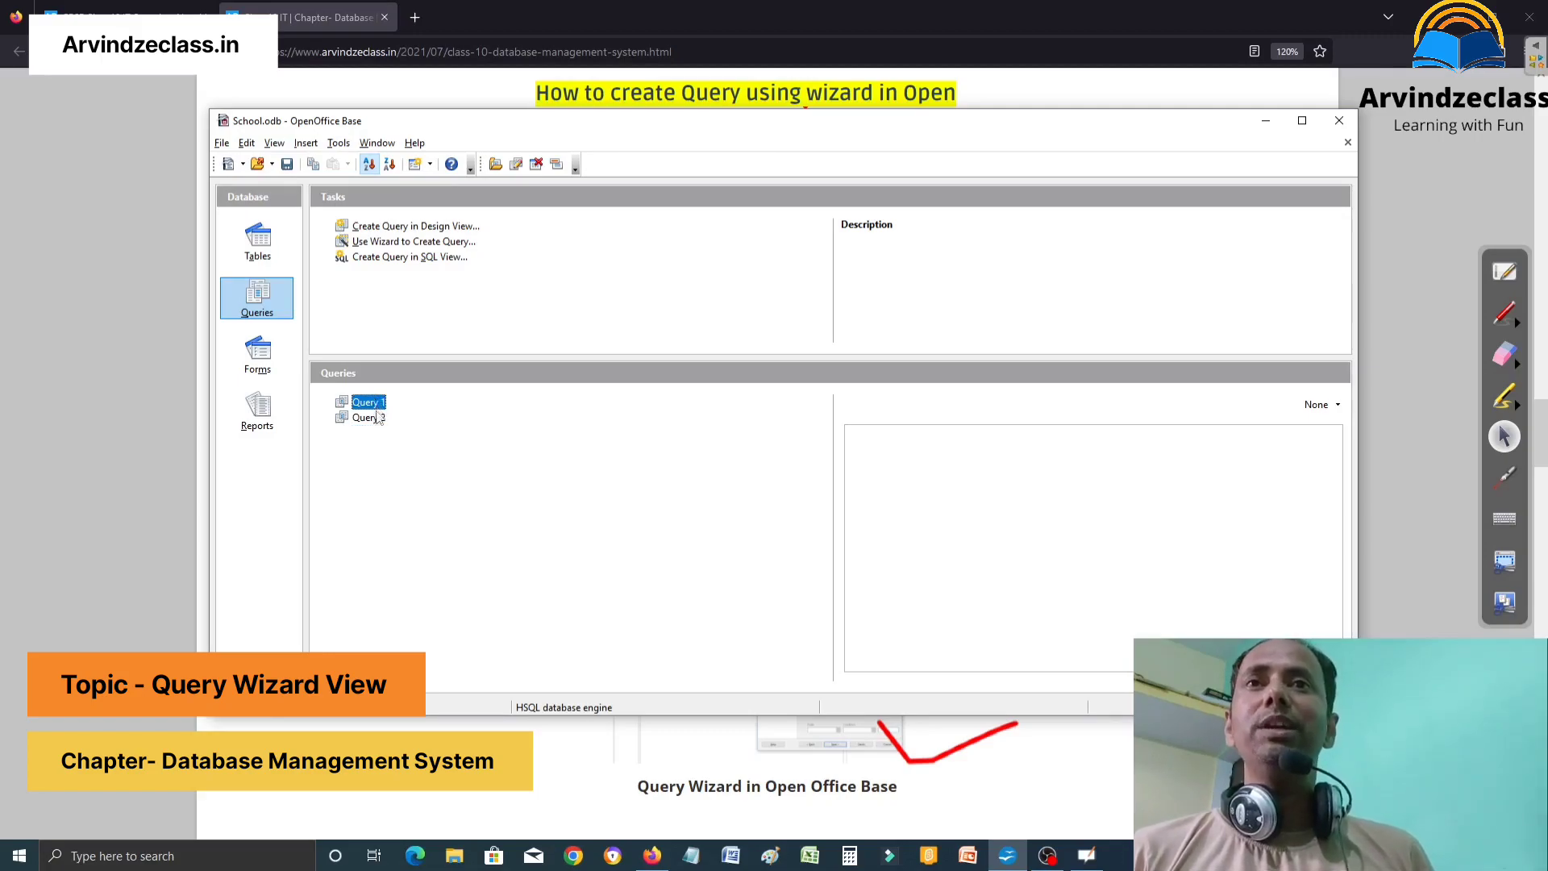
click(378, 419)
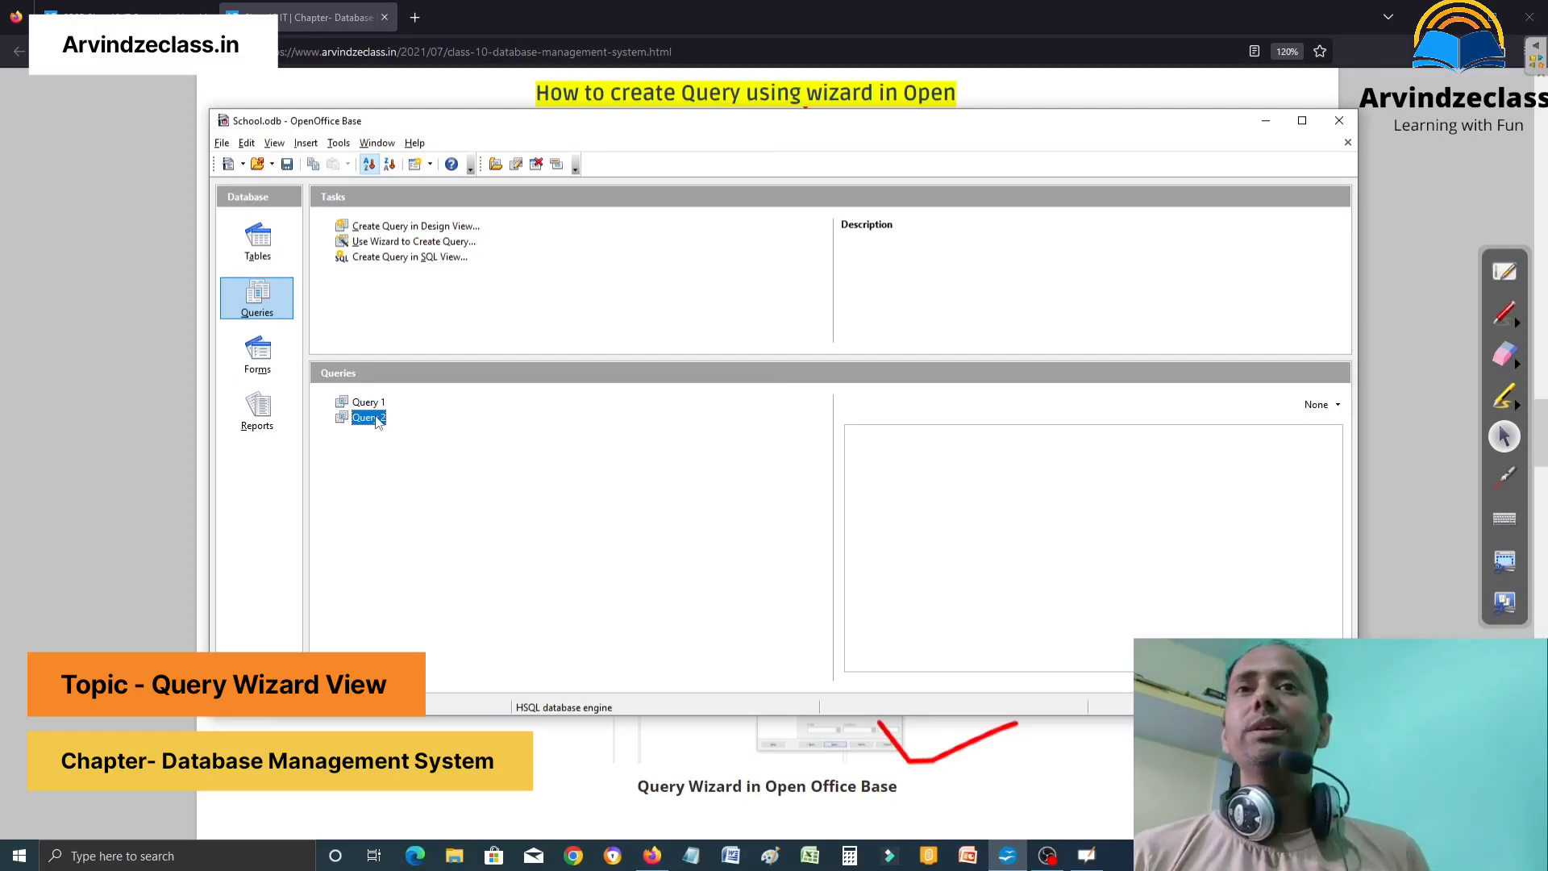
click(375, 403)
click(376, 419)
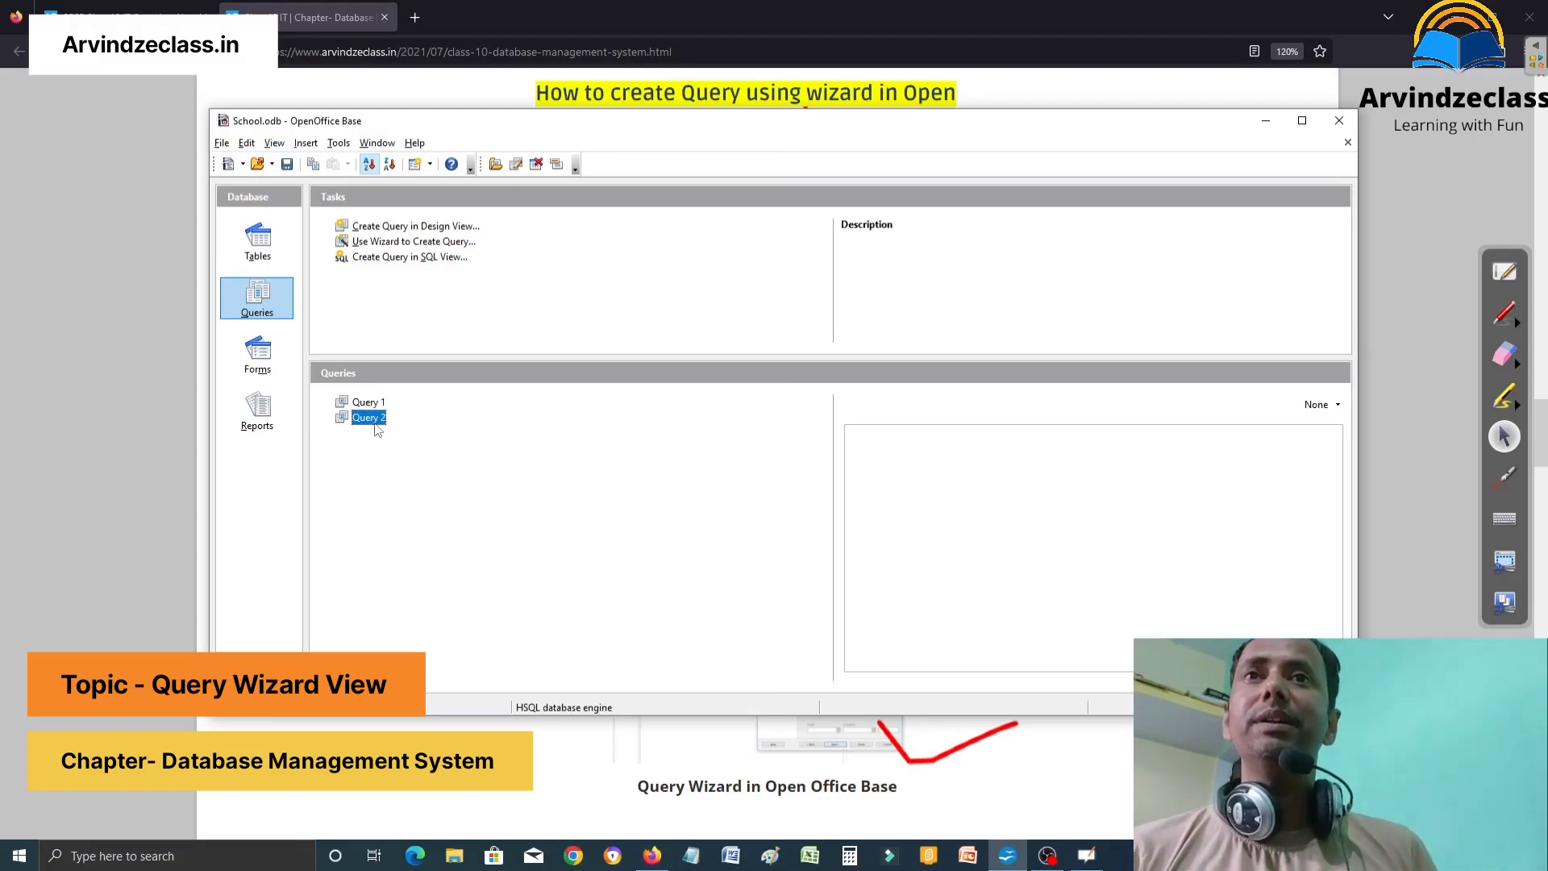
right_click(376, 423)
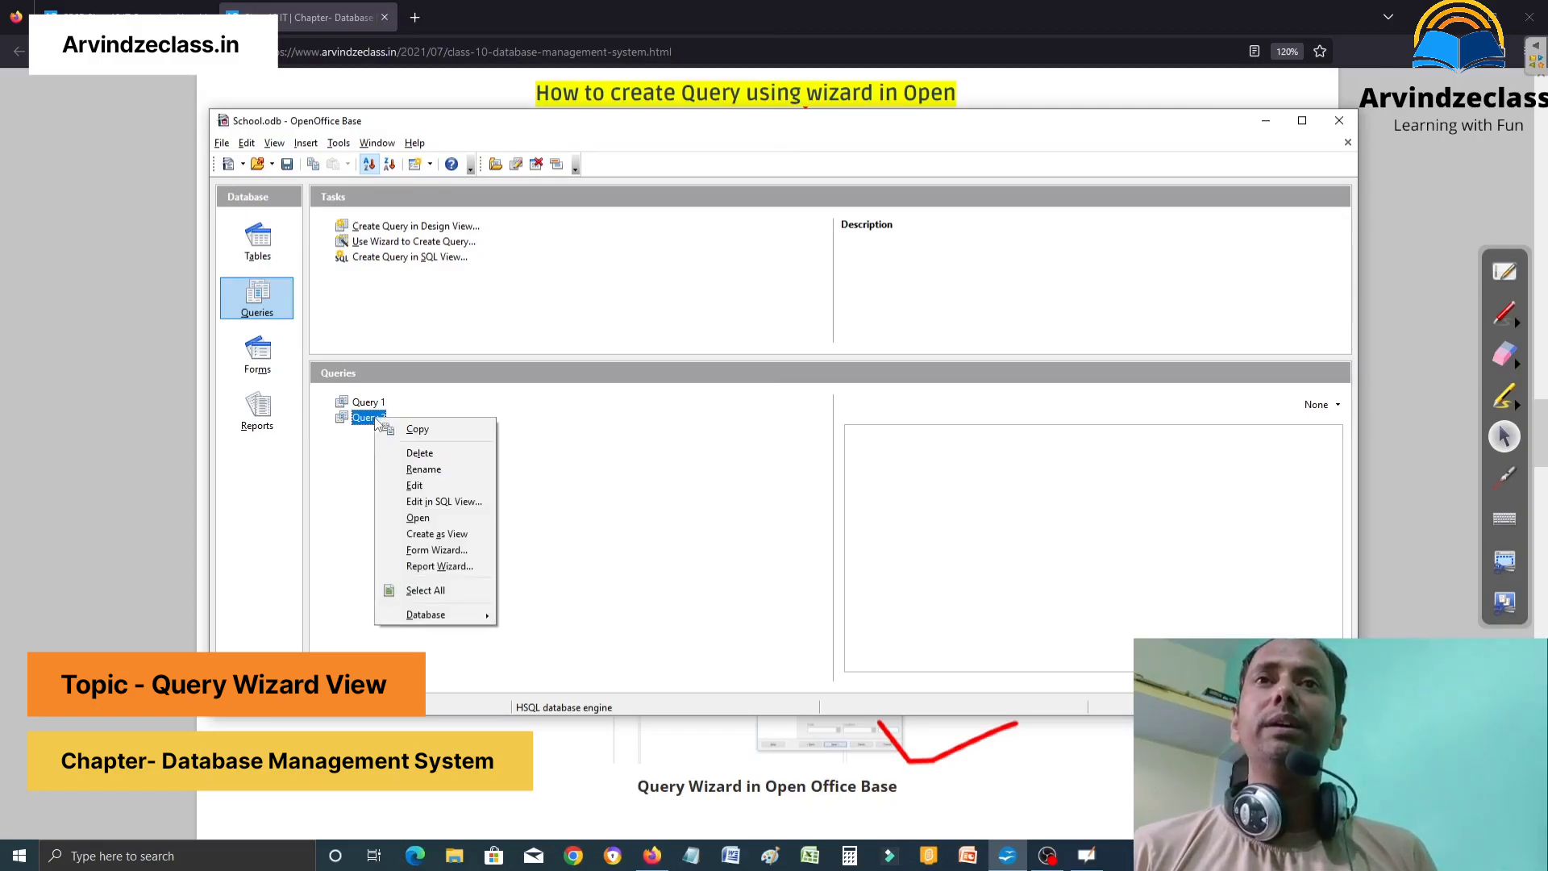
click(428, 485)
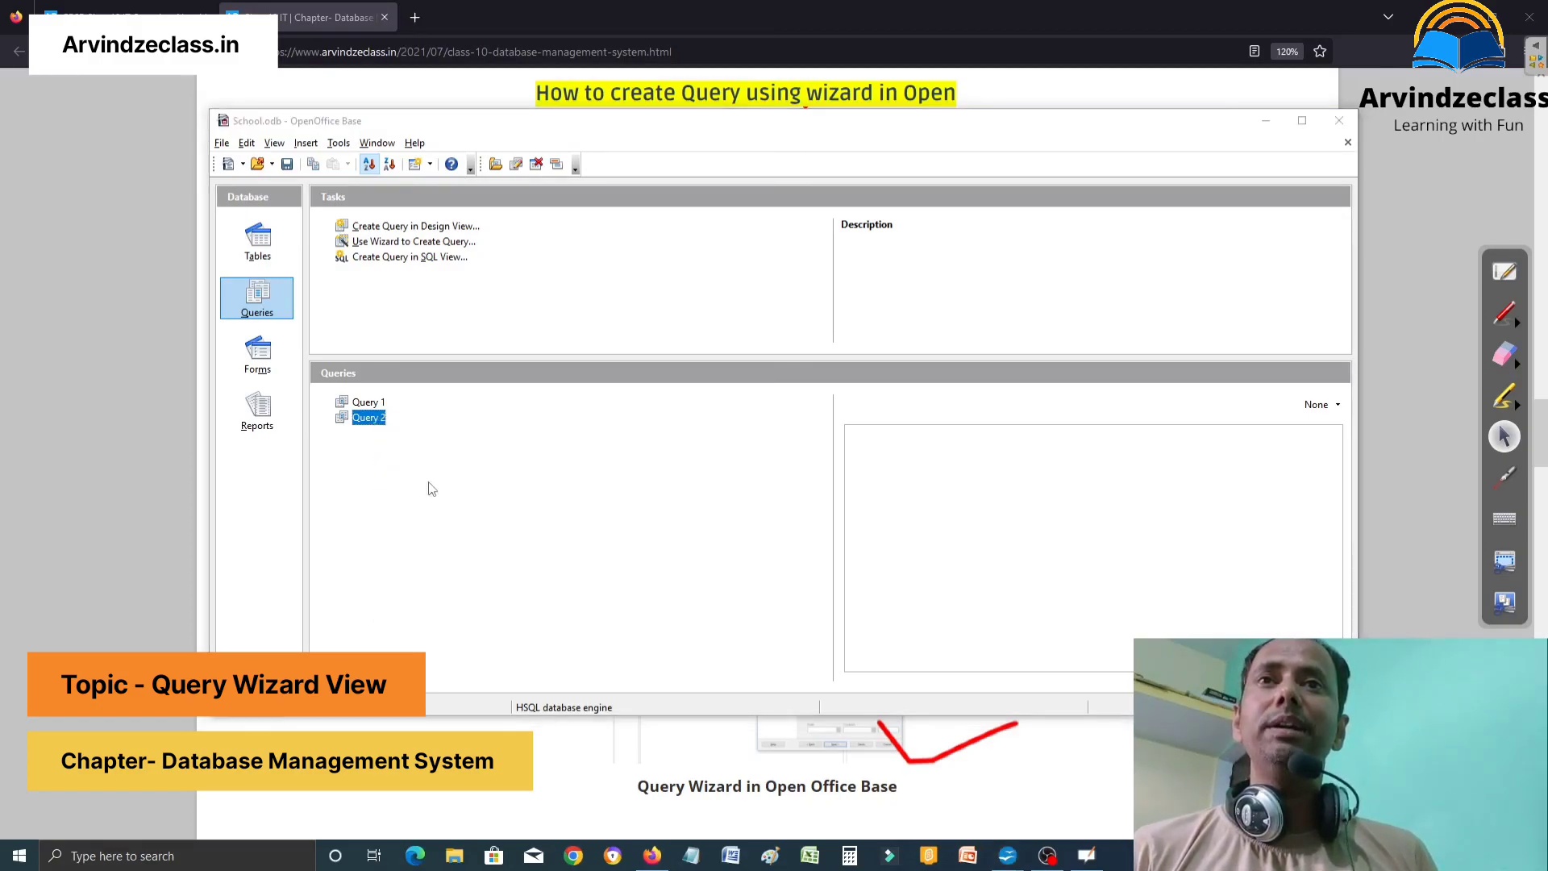
drag(434, 84, 662, 170)
Rearrange the Class 10 and Address tables in the design and join Address.Roll No to Class 10.Roll No.
drag(492, 262, 763, 274)
drag(375, 262, 591, 282)
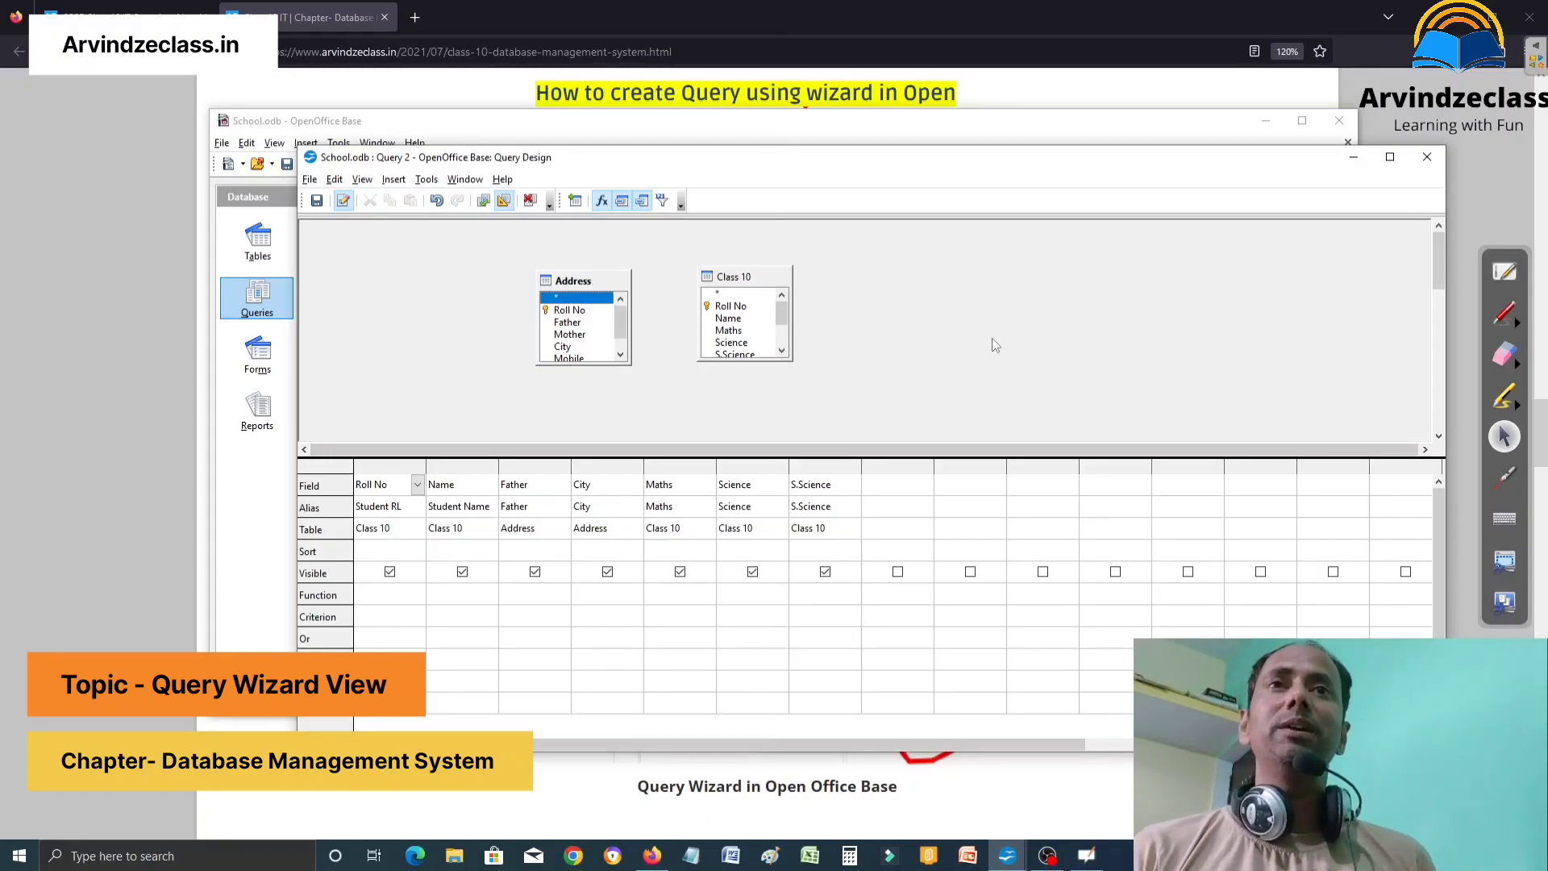
click(584, 313)
drag(586, 317, 723, 312)
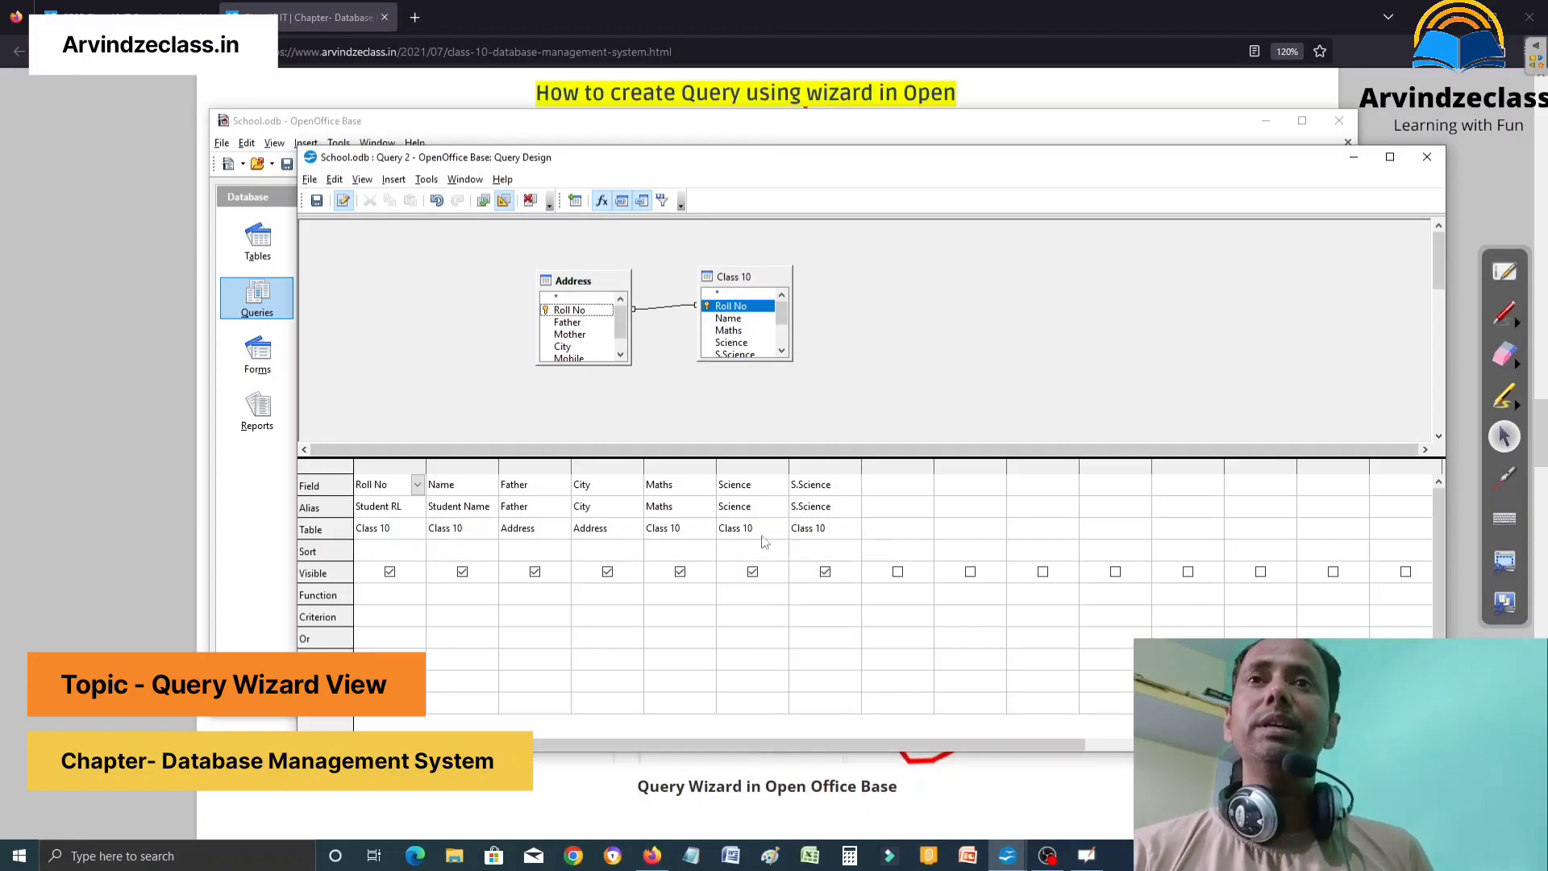
Sort the Roll No field in ascending order, then save Query 2 and close its design.
click(379, 556)
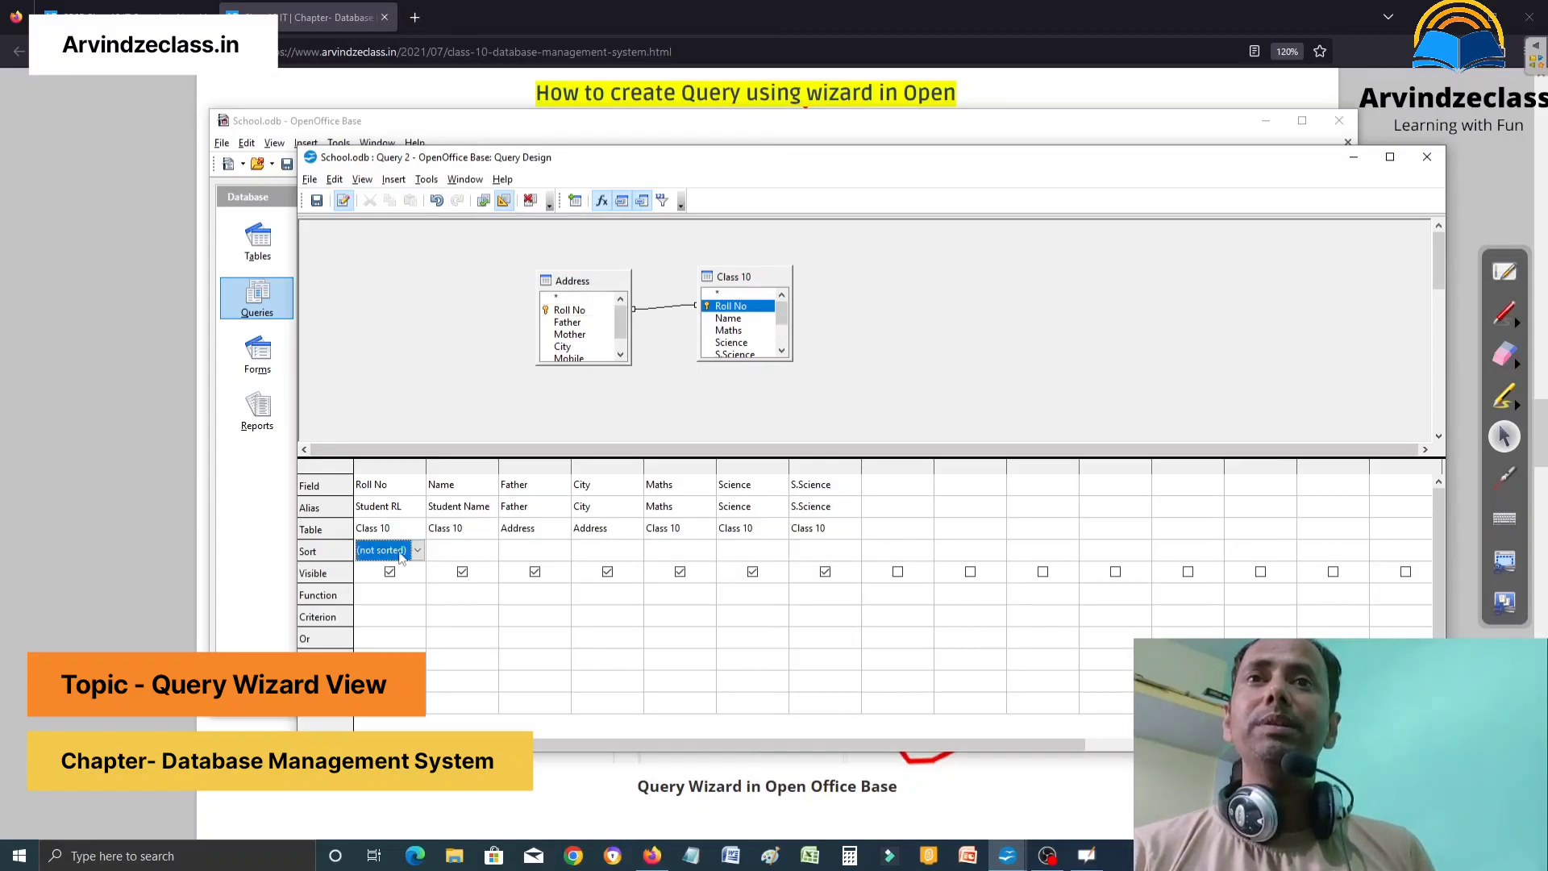
click(418, 552)
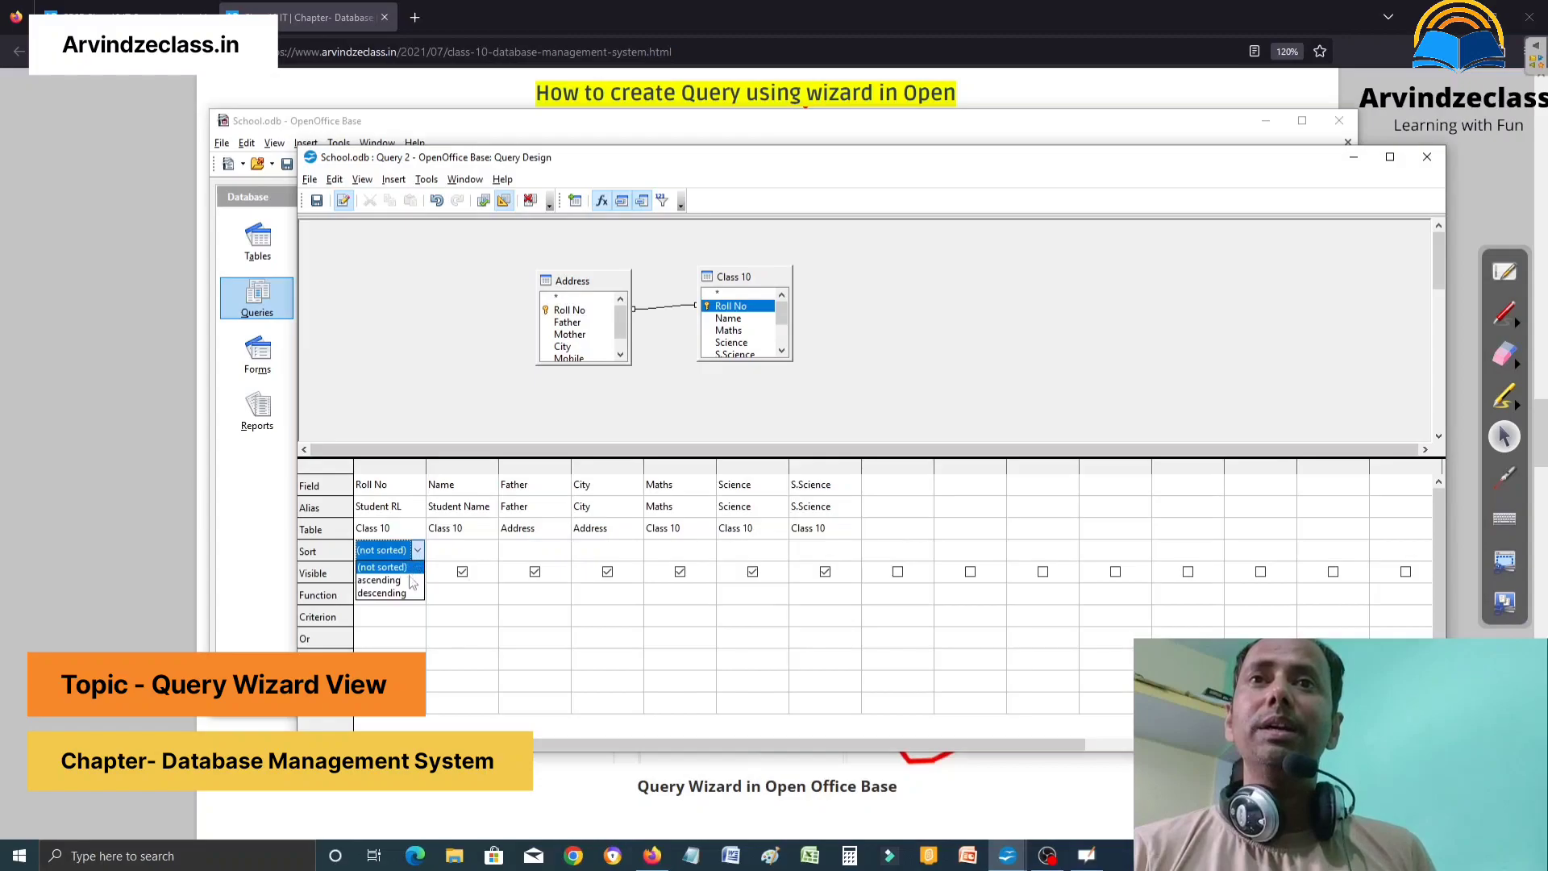
click(383, 580)
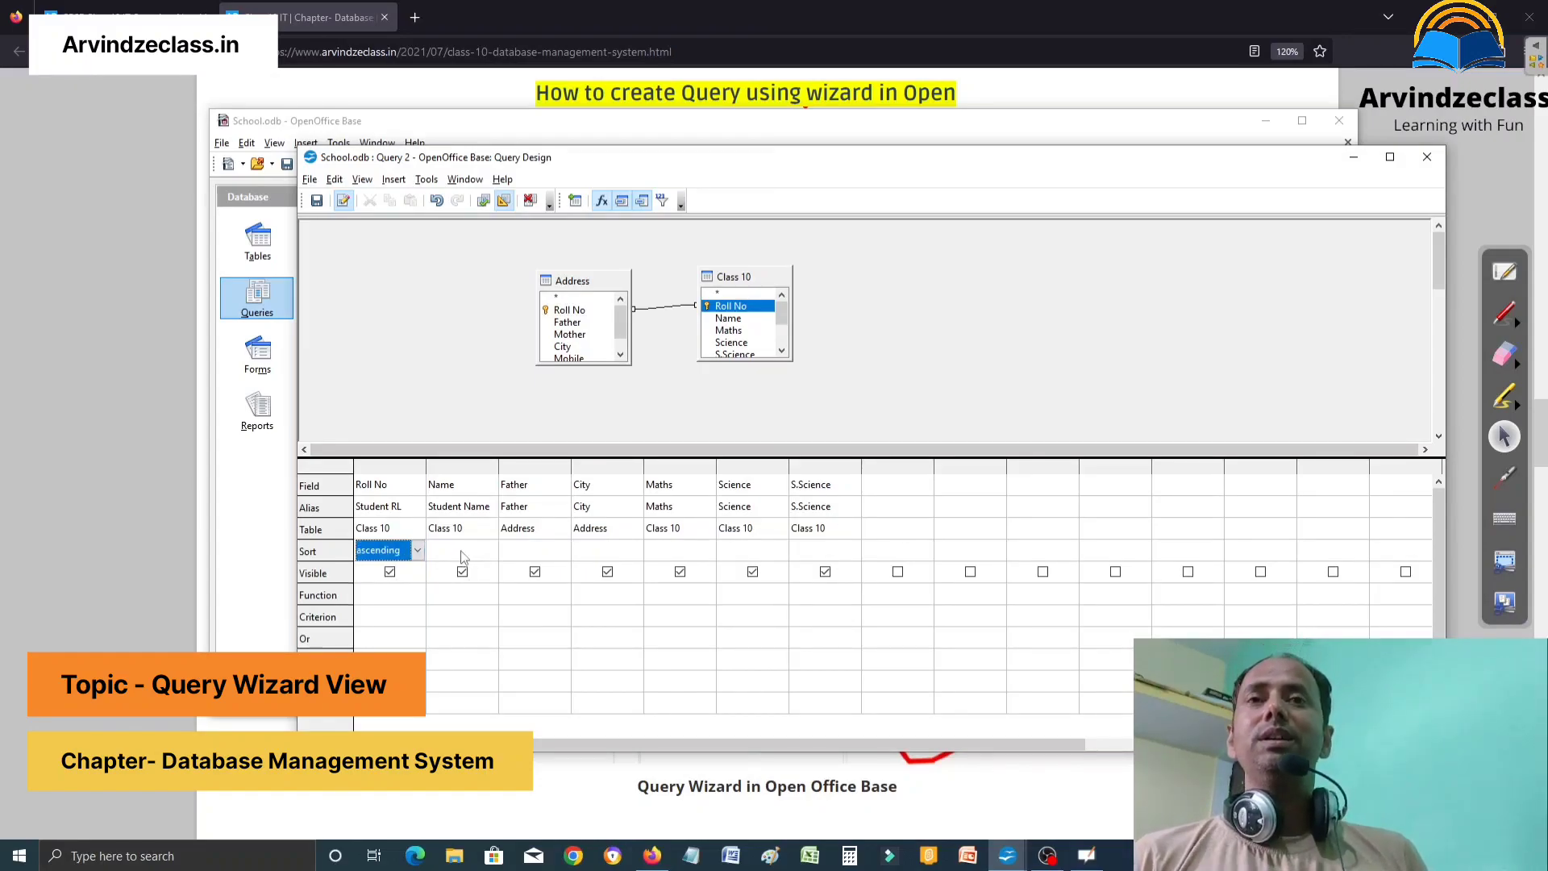
click(316, 200)
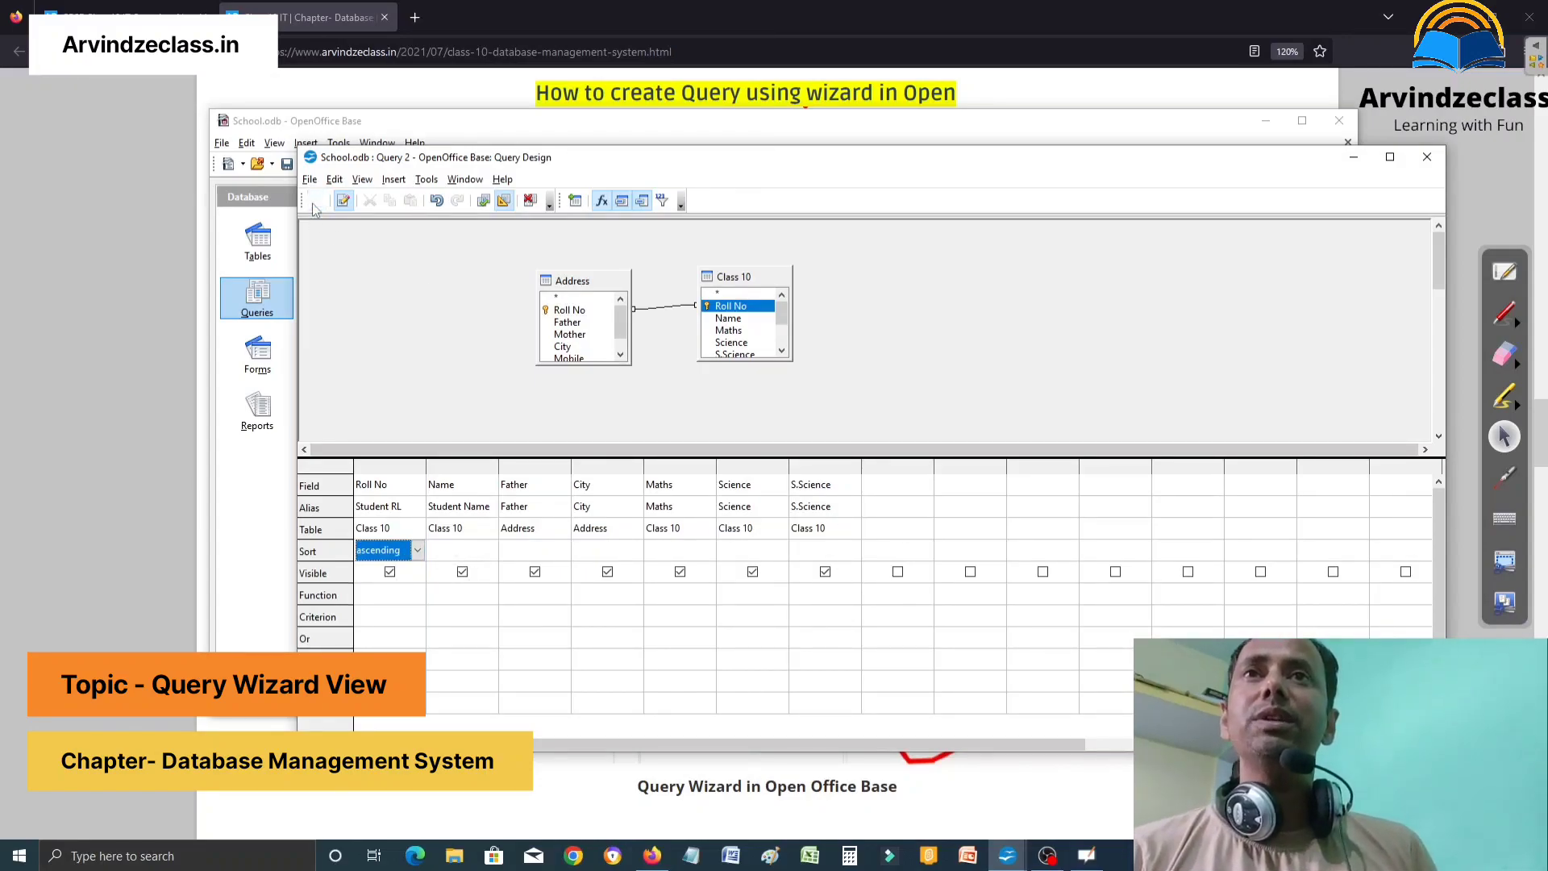
click(1427, 157)
Open Query 2 to display its records and move the results window clear of the overlay banner.
click(383, 417)
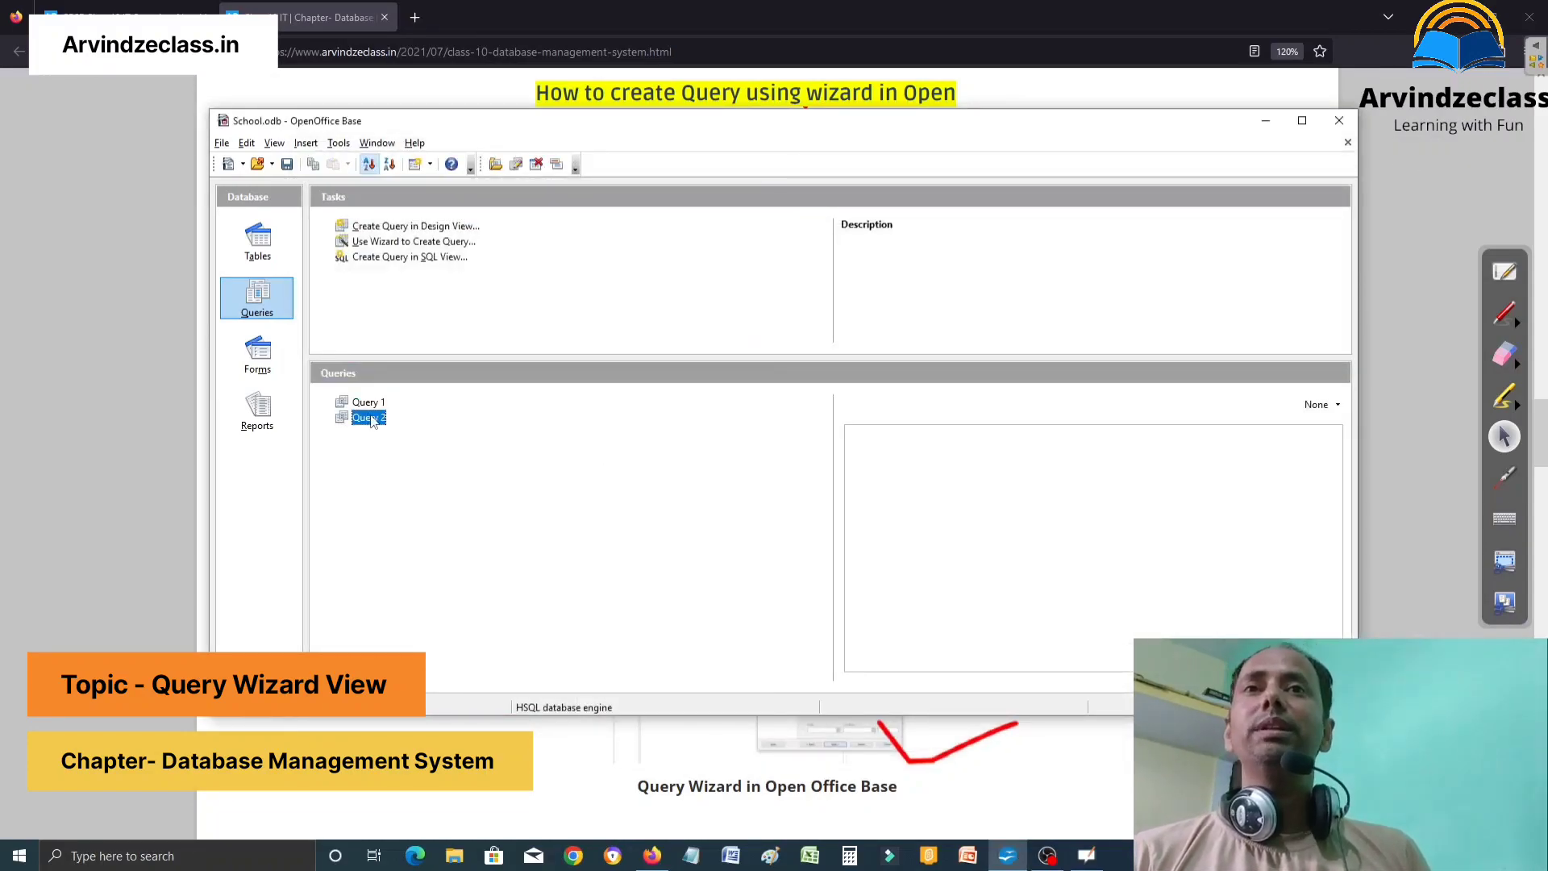
double_click(371, 417)
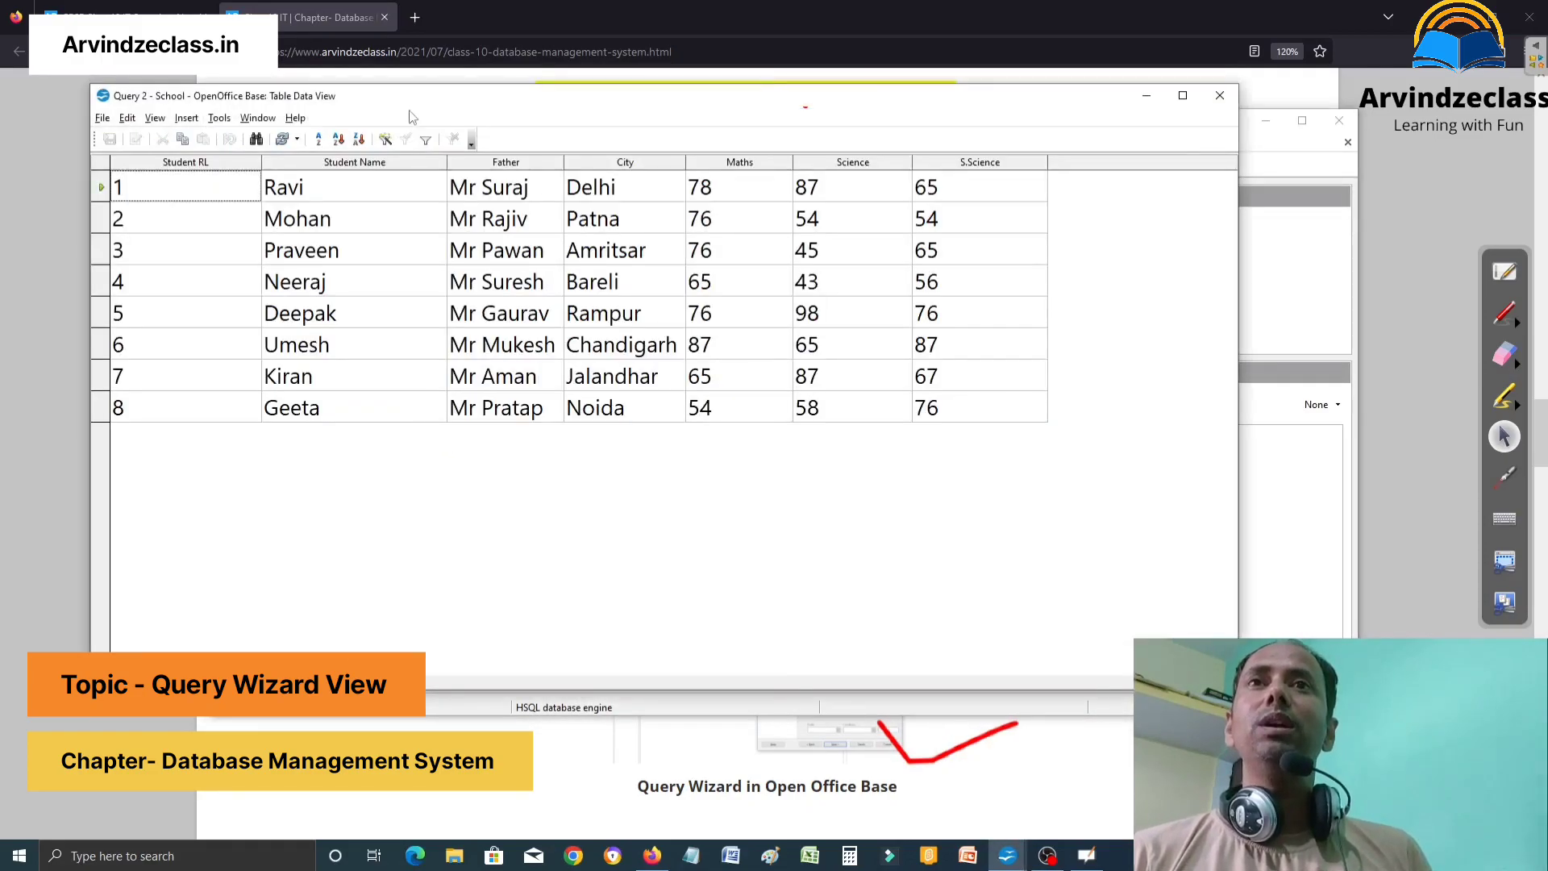
drag(407, 112, 613, 174)
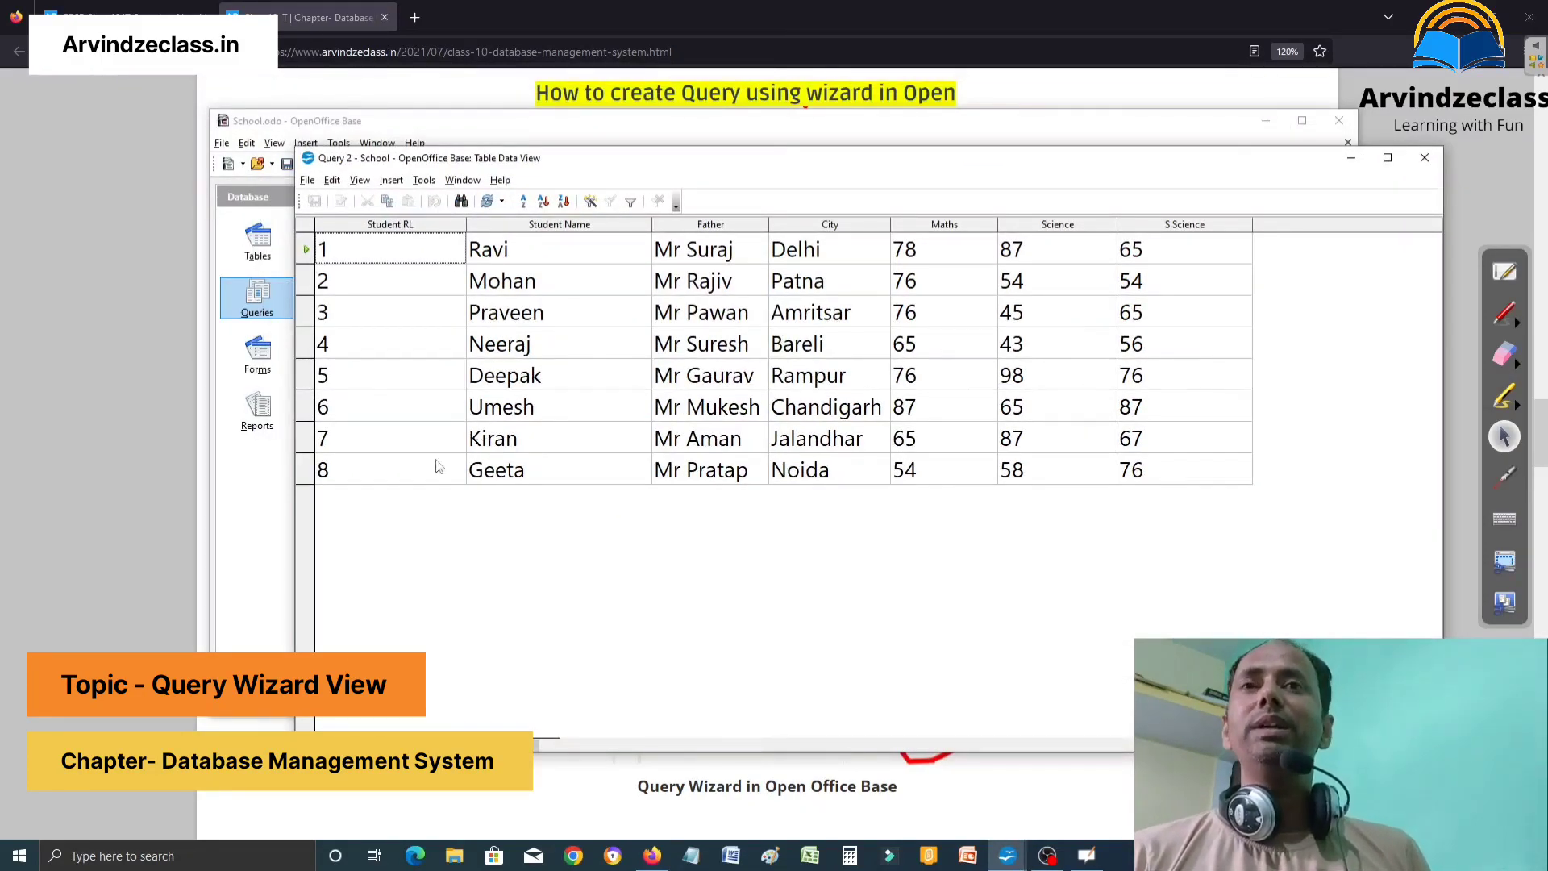